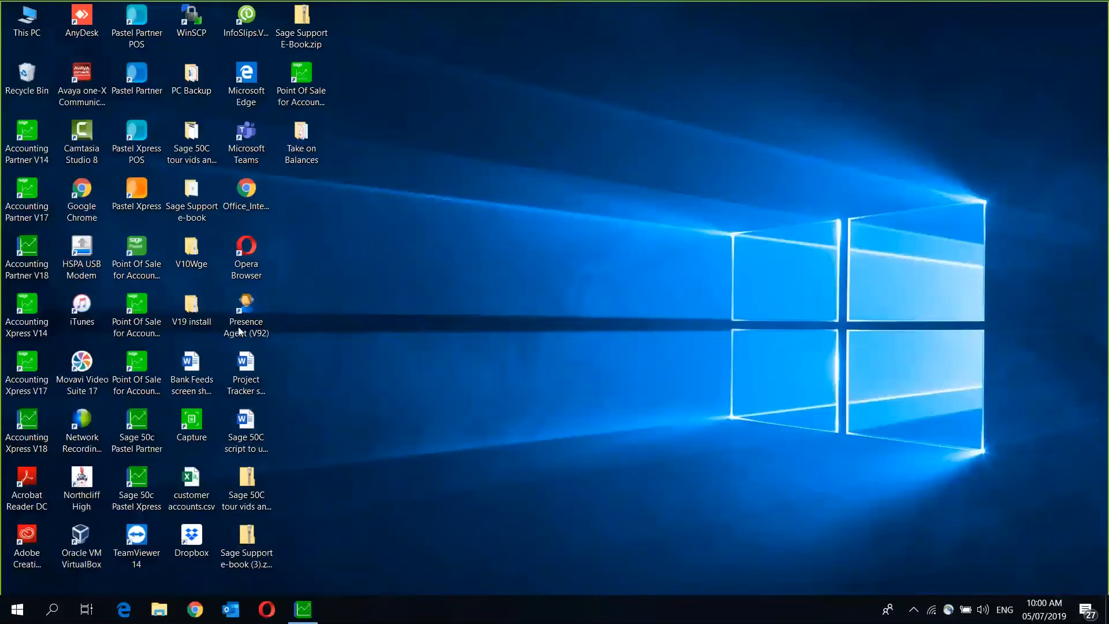
Open the Take on Balances folder on the desktop to view its files, and switch to the Sage accounting window.
double_click(314, 153)
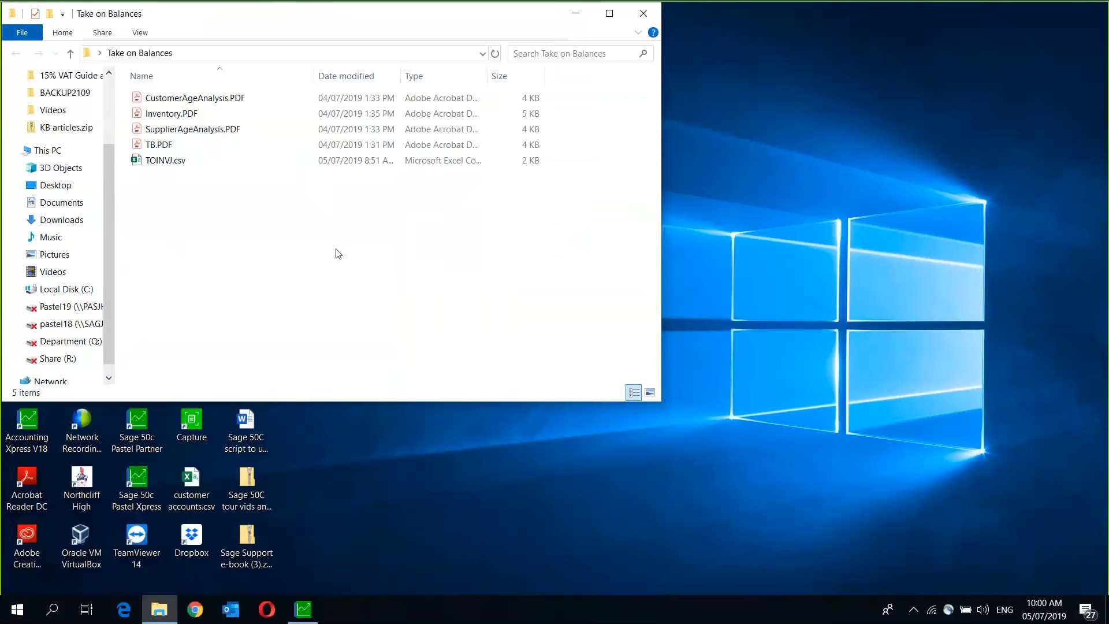
key(alt+Tab)
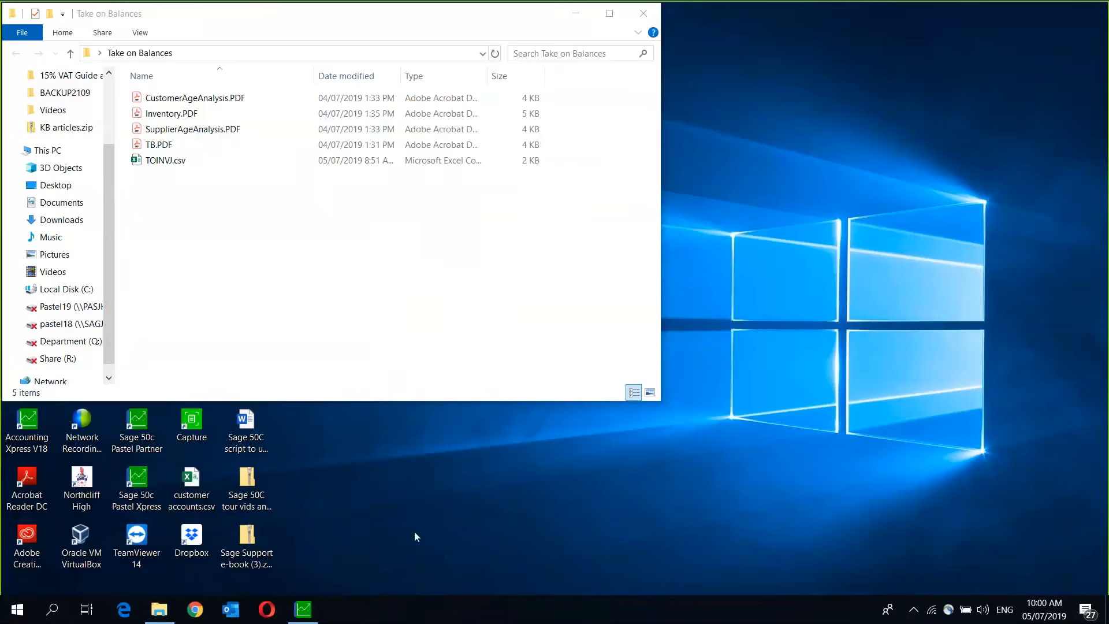
click(301, 612)
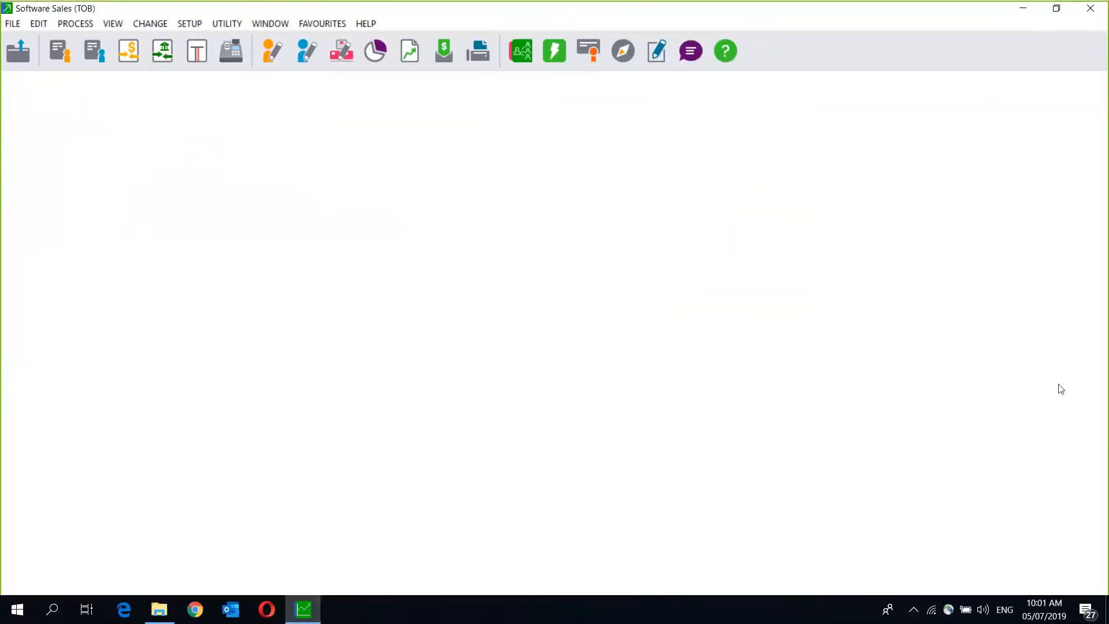
View the cash book processing window without connecting bank feeds, and close it.
click(132, 53)
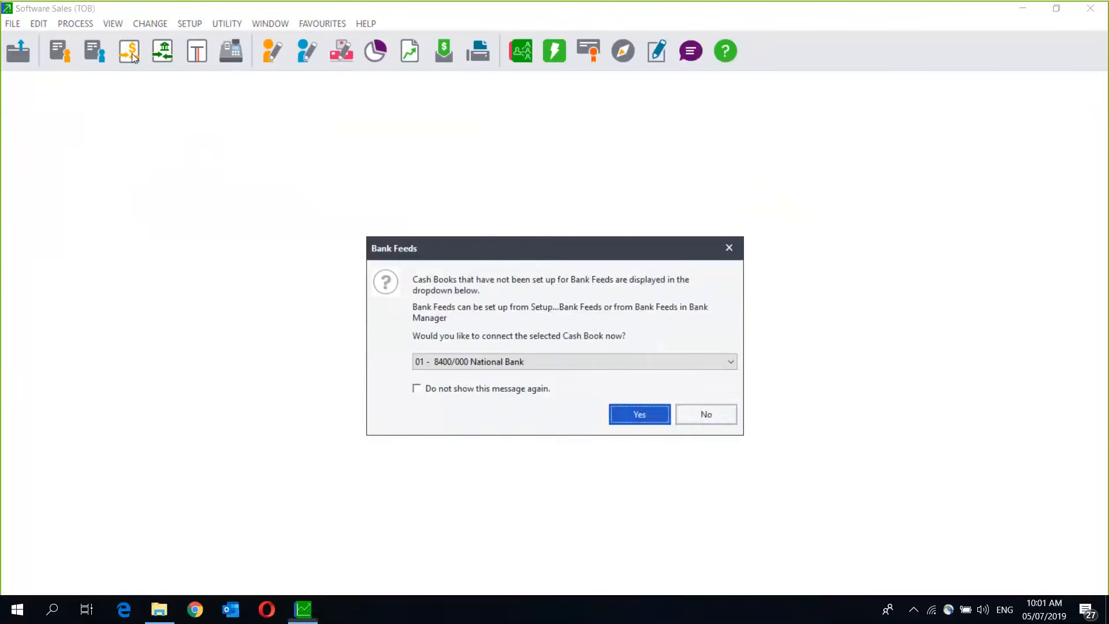
click(713, 414)
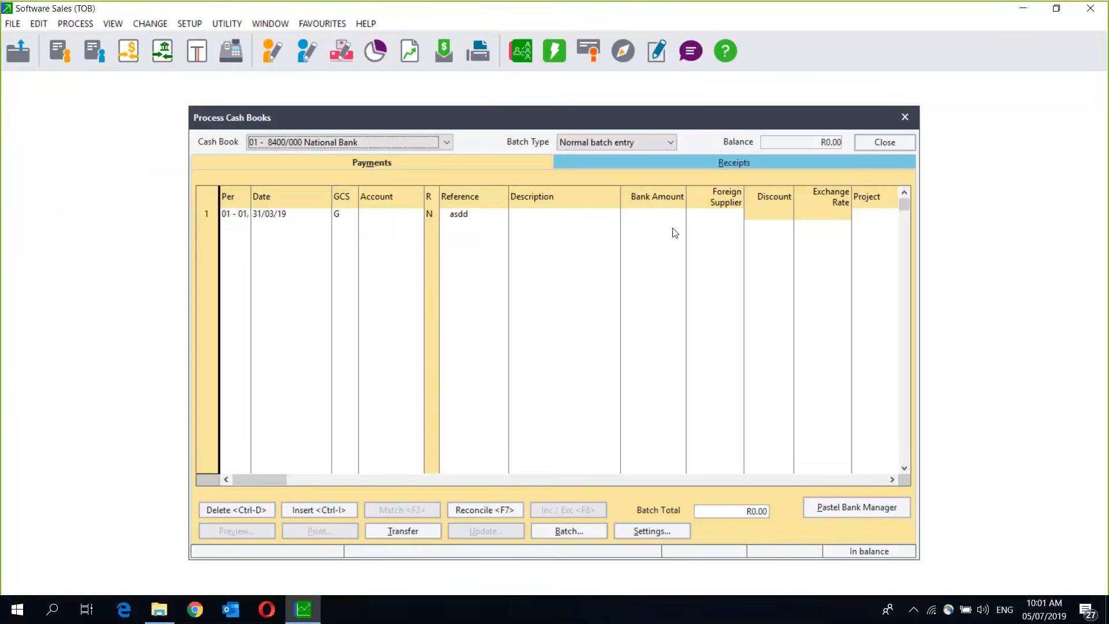
click(905, 118)
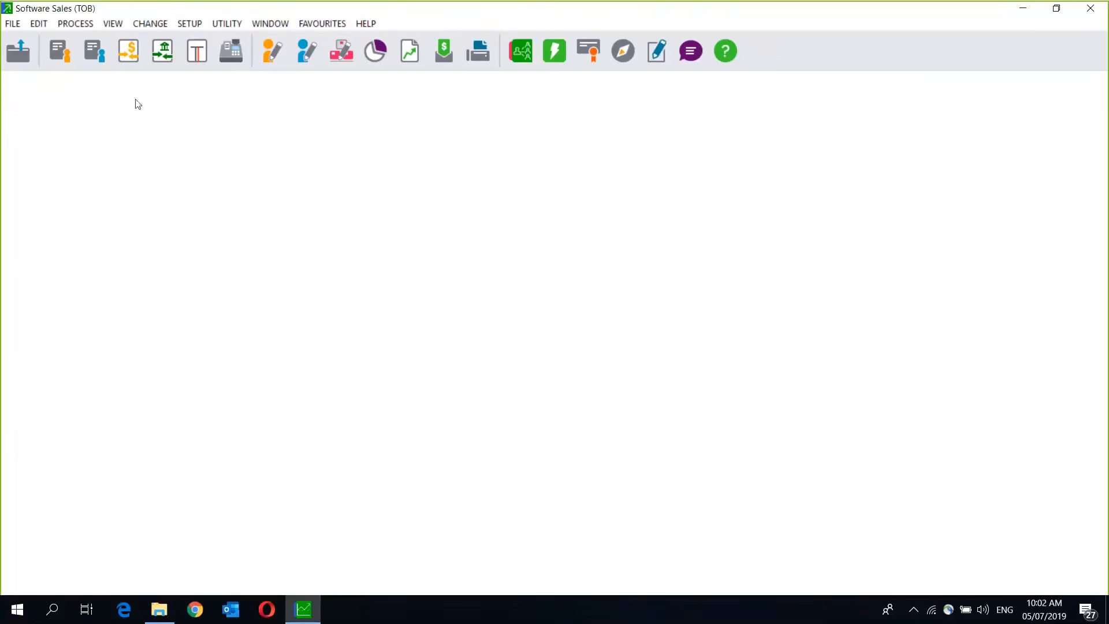
Open the general ledger accounts for editing and load account 9990/000 Opening Balance / Suspense Account through the account search.
click(39, 22)
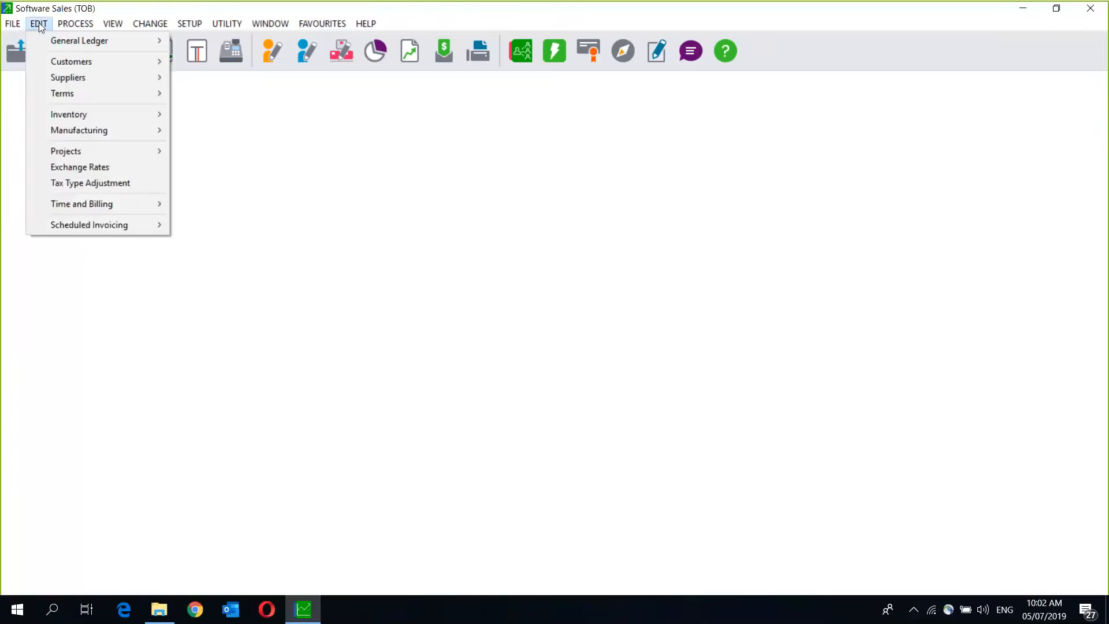
mouse_move(58, 41)
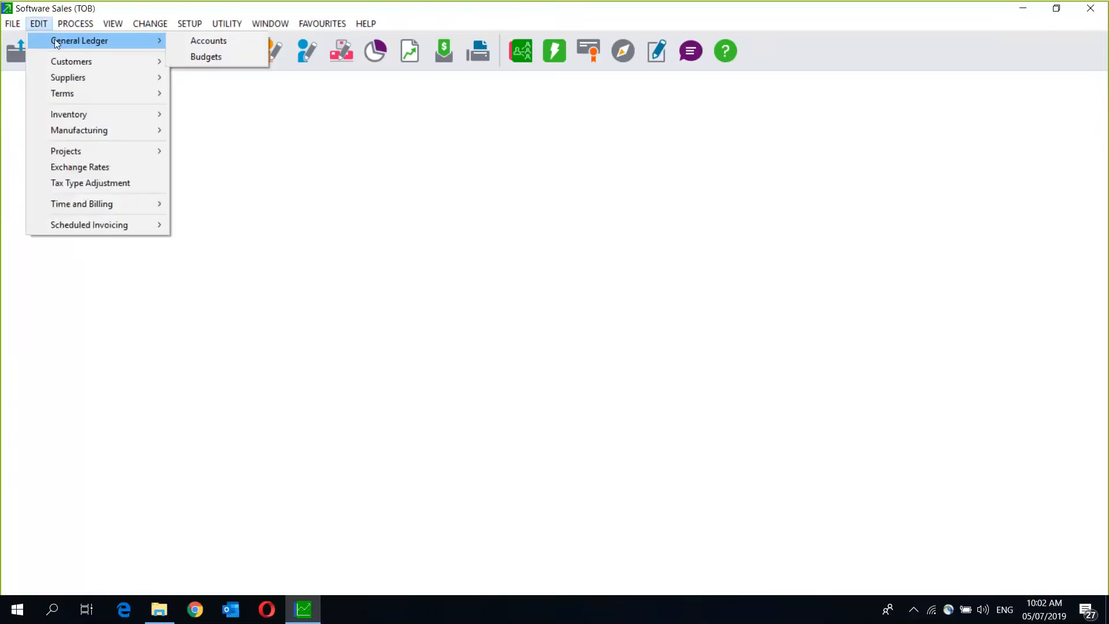
click(206, 46)
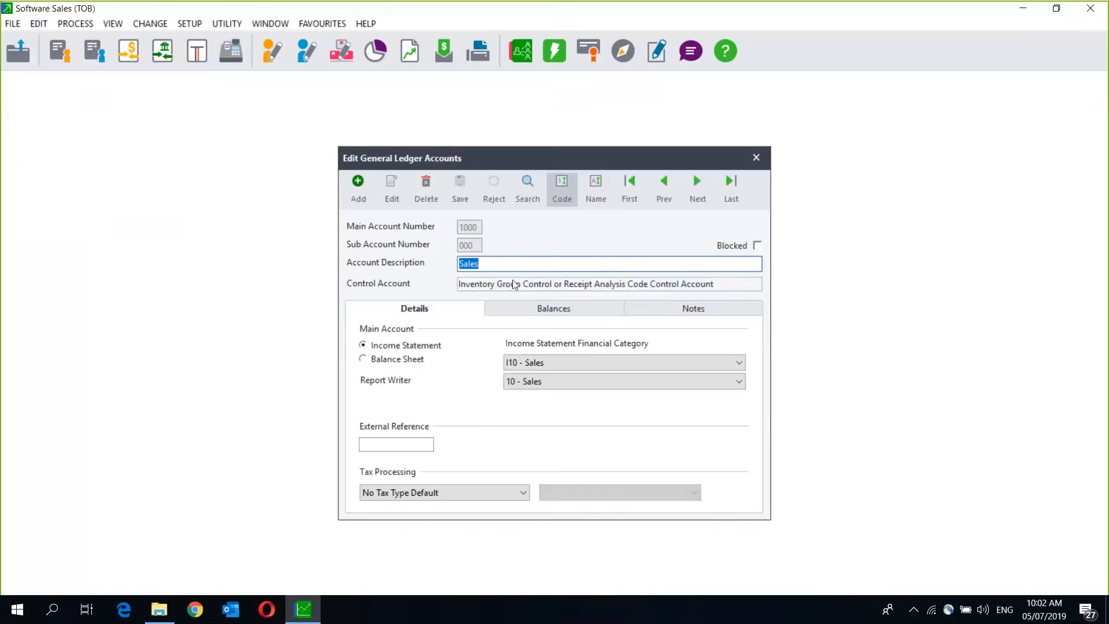
click(530, 200)
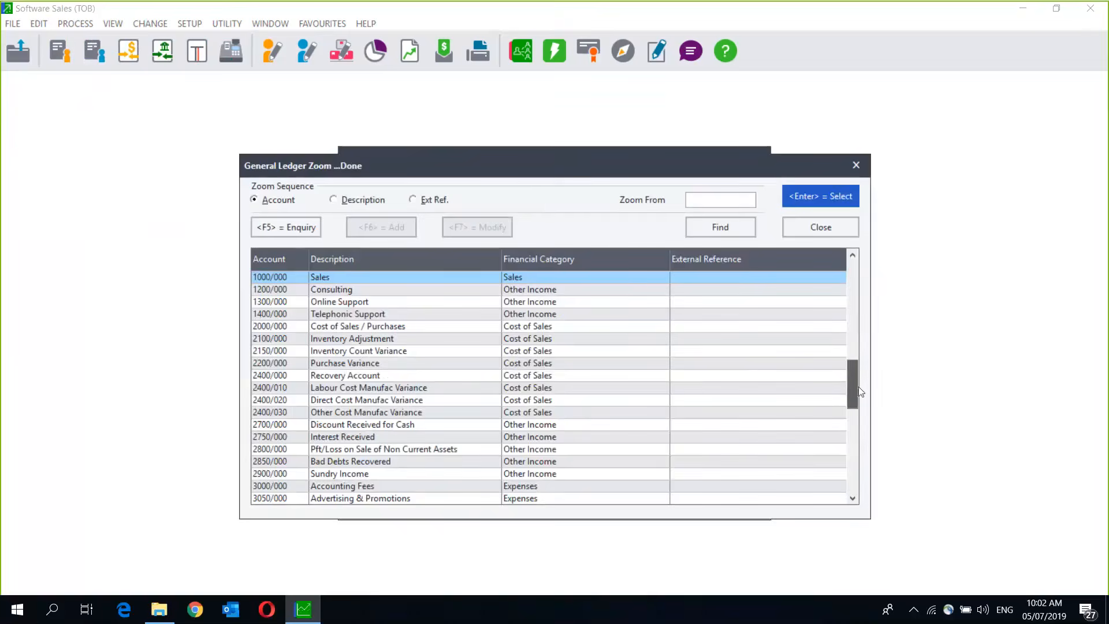
drag(859, 386, 858, 499)
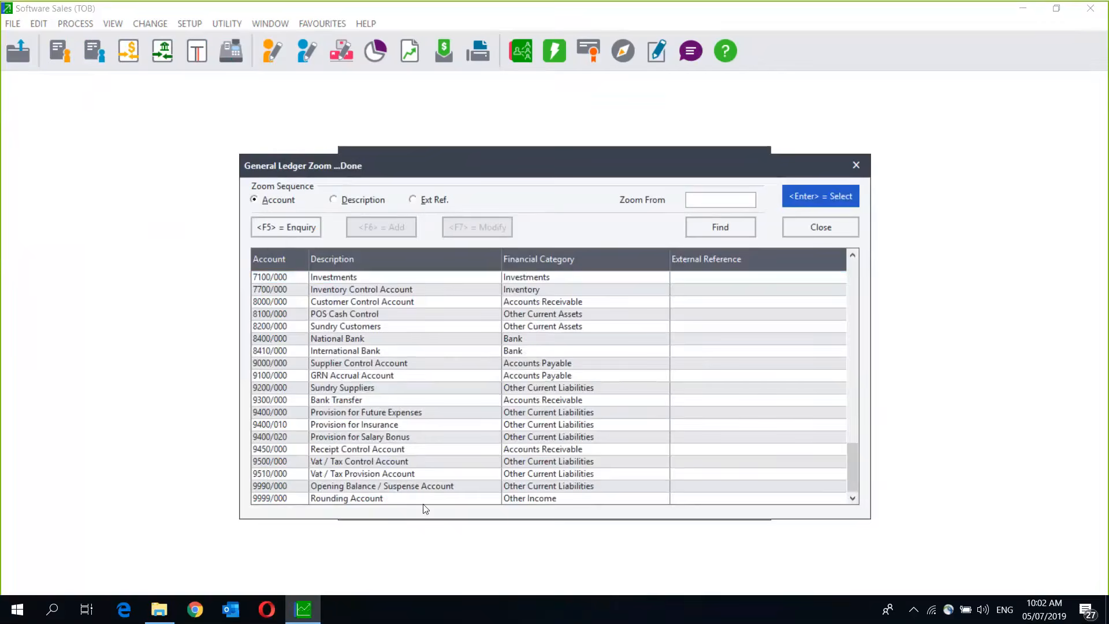
click(333, 489)
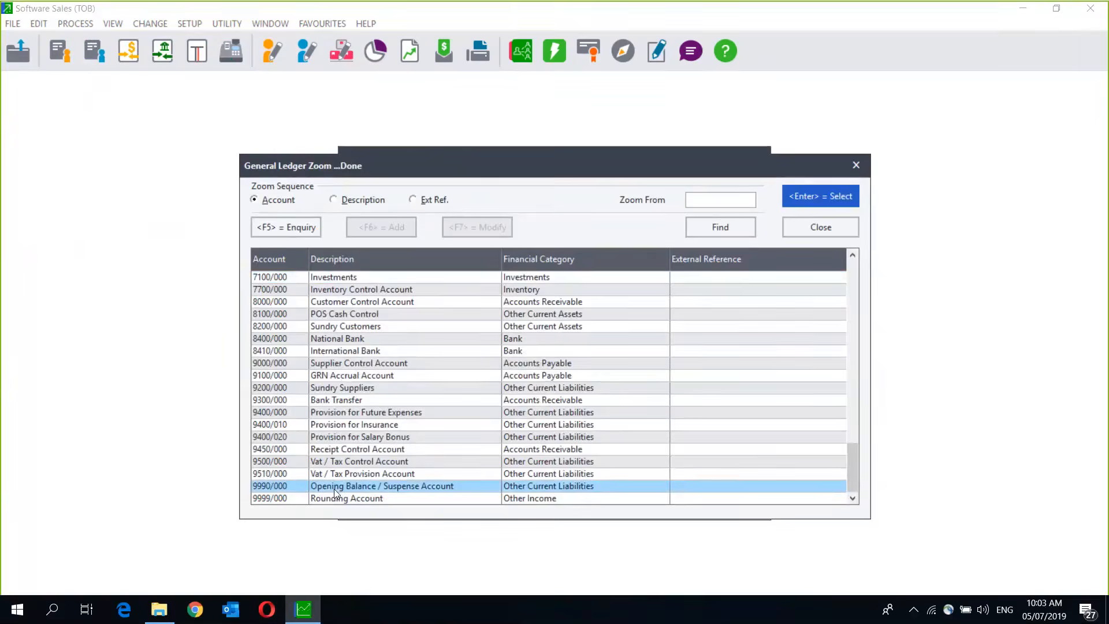
double_click(334, 489)
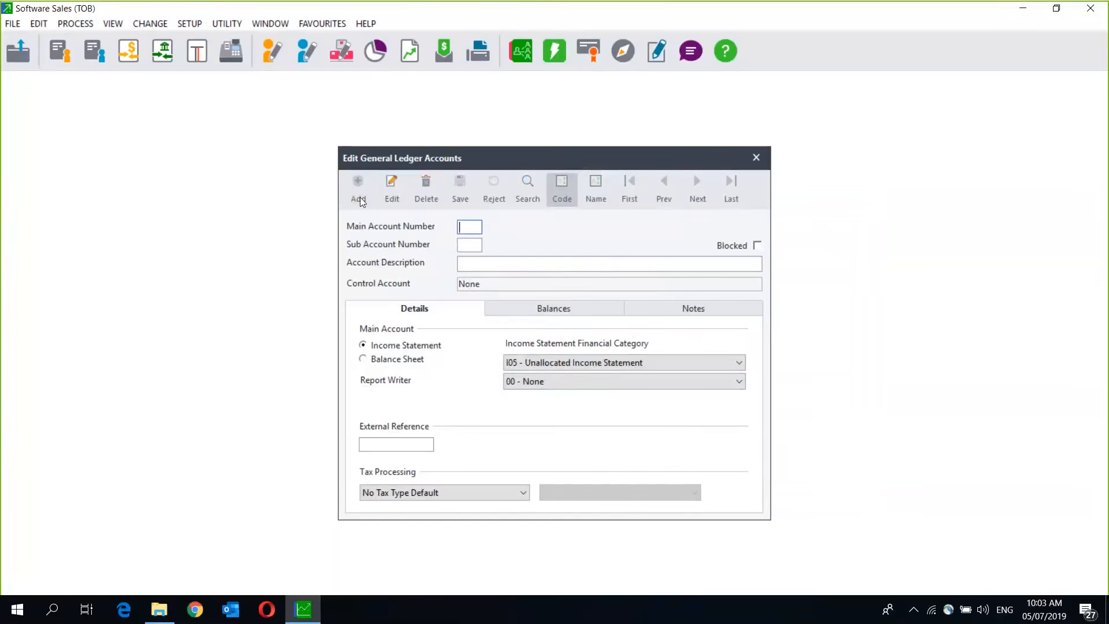
Add general ledger sub-account 9990/001 with the description Customers and save it.
text(9990)
key(Tab)
text(001)
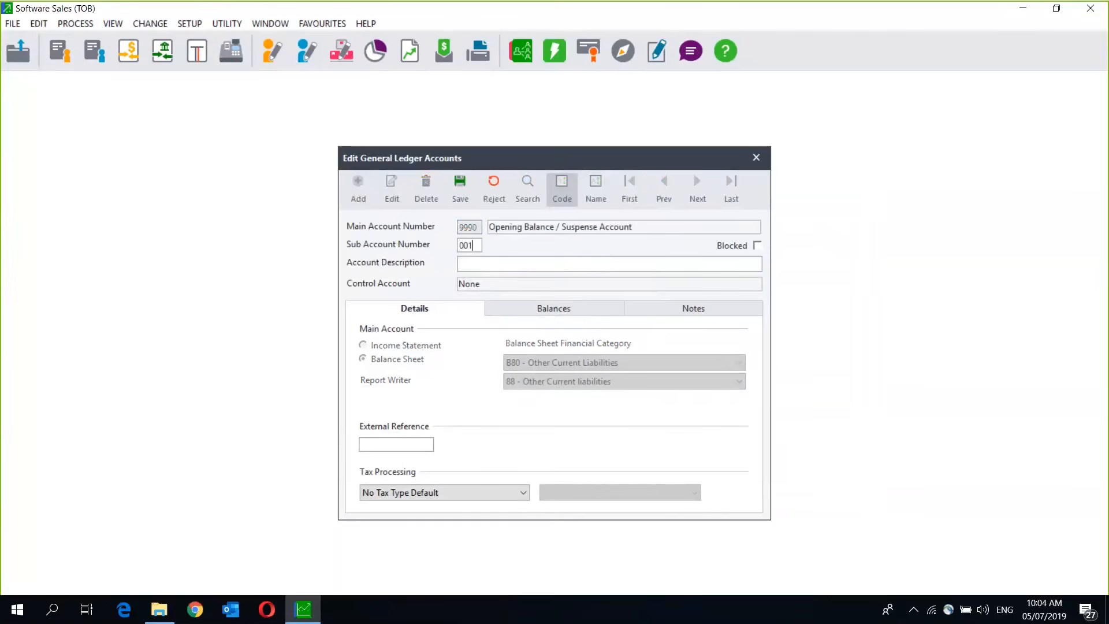
key(Tab)
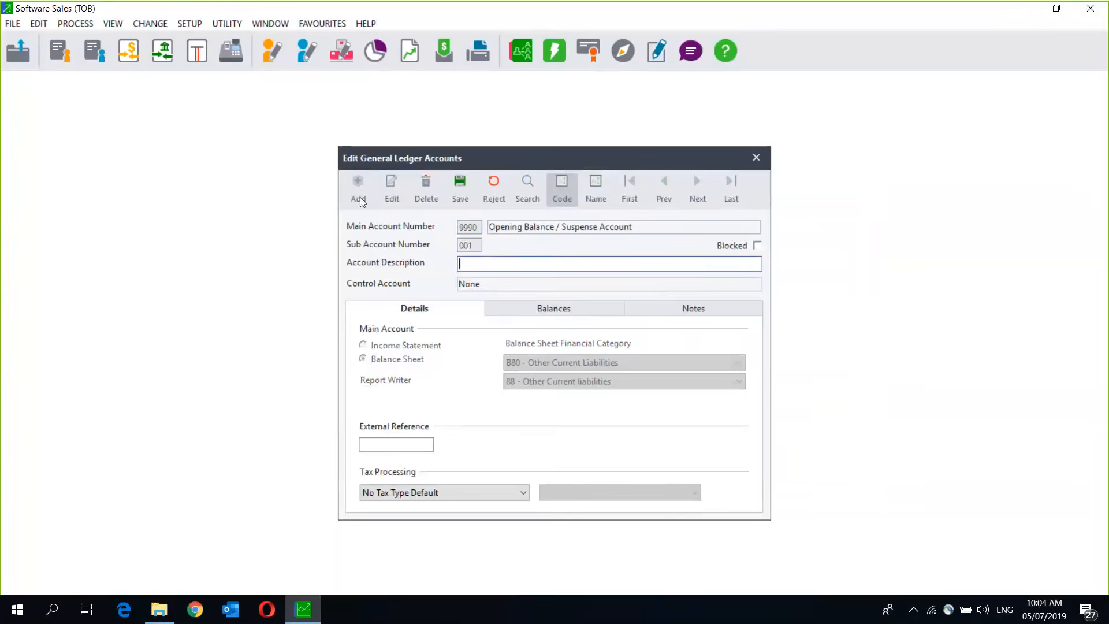
text(Customers)
click(461, 199)
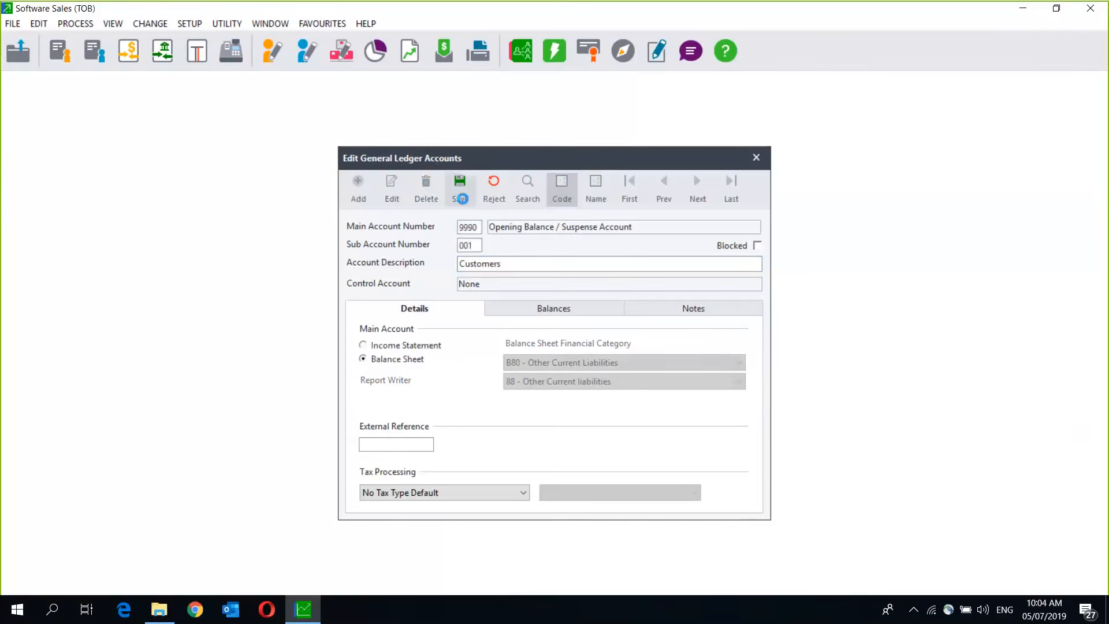
Add general ledger sub-account 9990/002 with the description Suppliers and save it.
text(999)
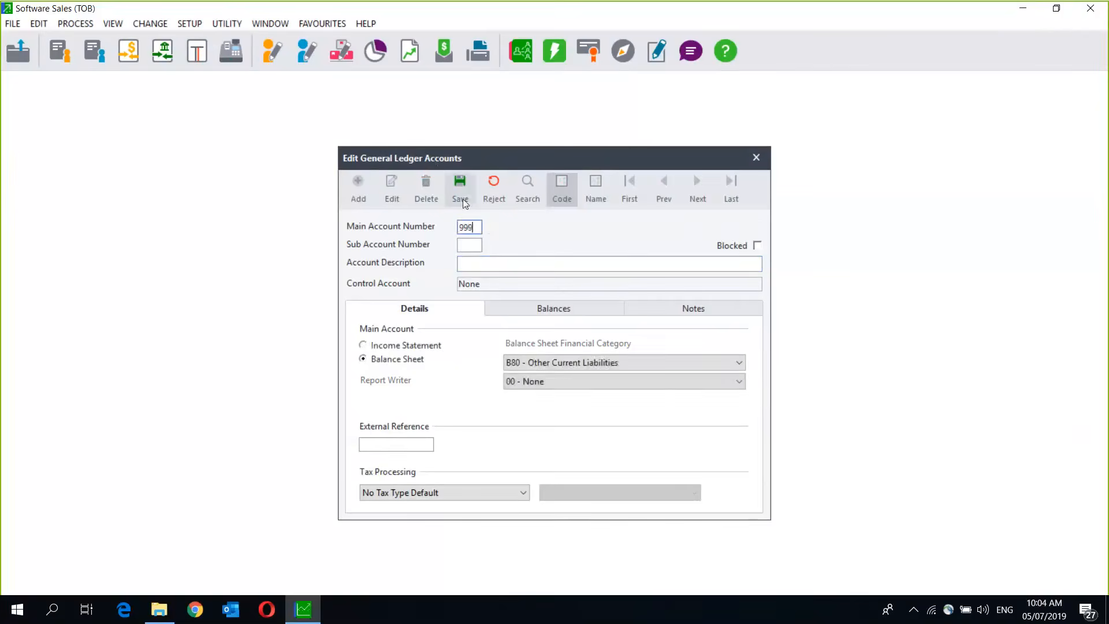
text(0)
text(002)
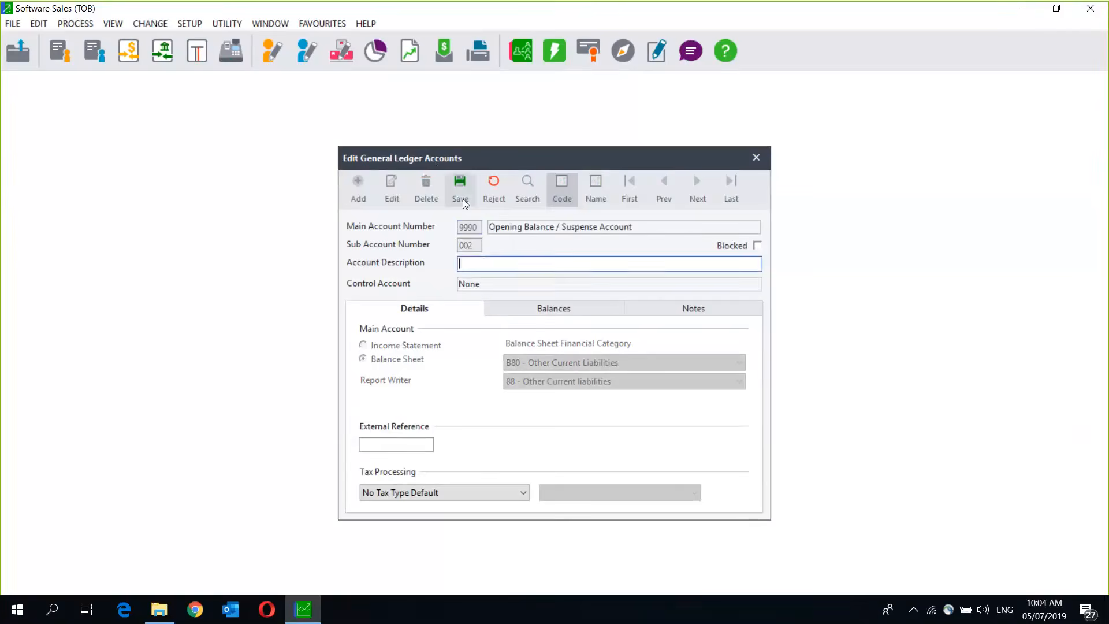
text(Suppliers)
click(457, 188)
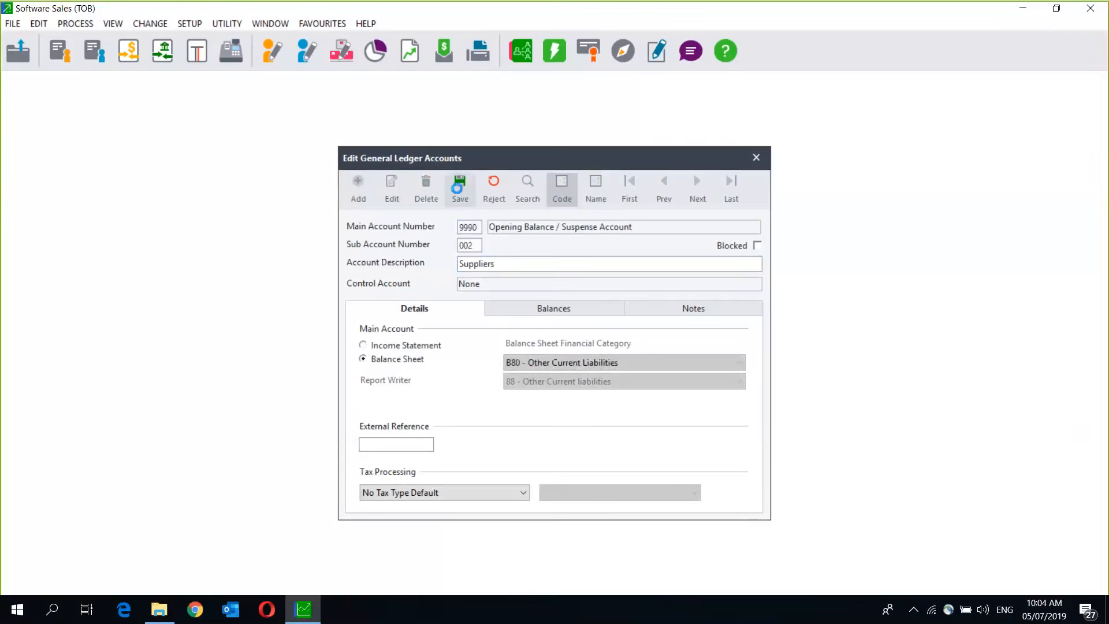
Add general ledger sub-account 9990/003 with the description Inventory and save it.
text(9)
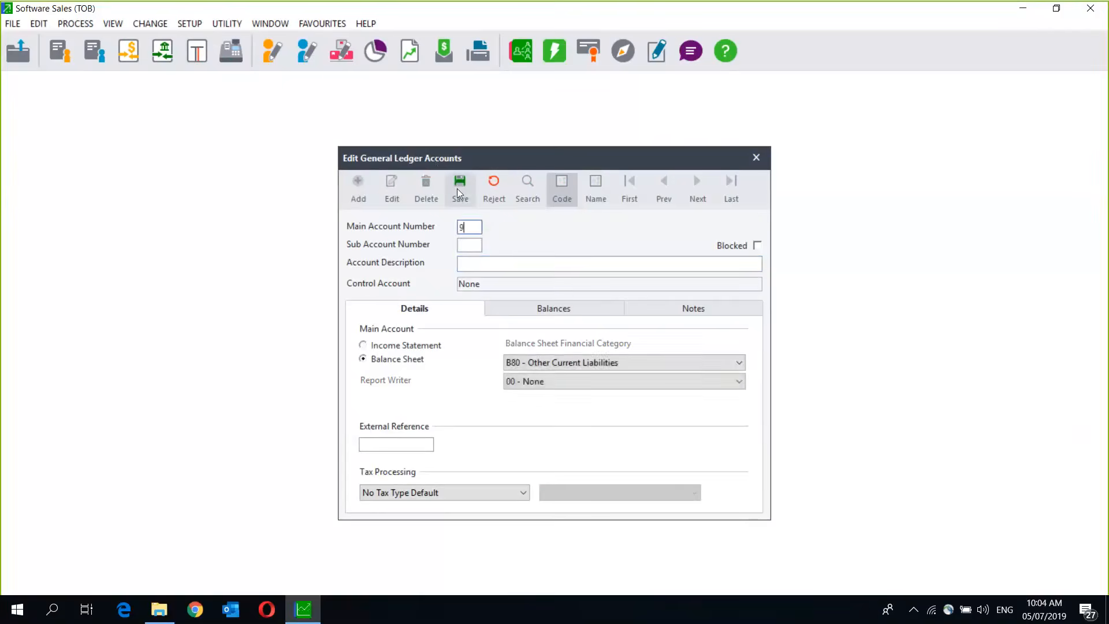
text(990)
key(Tab)
text(003)
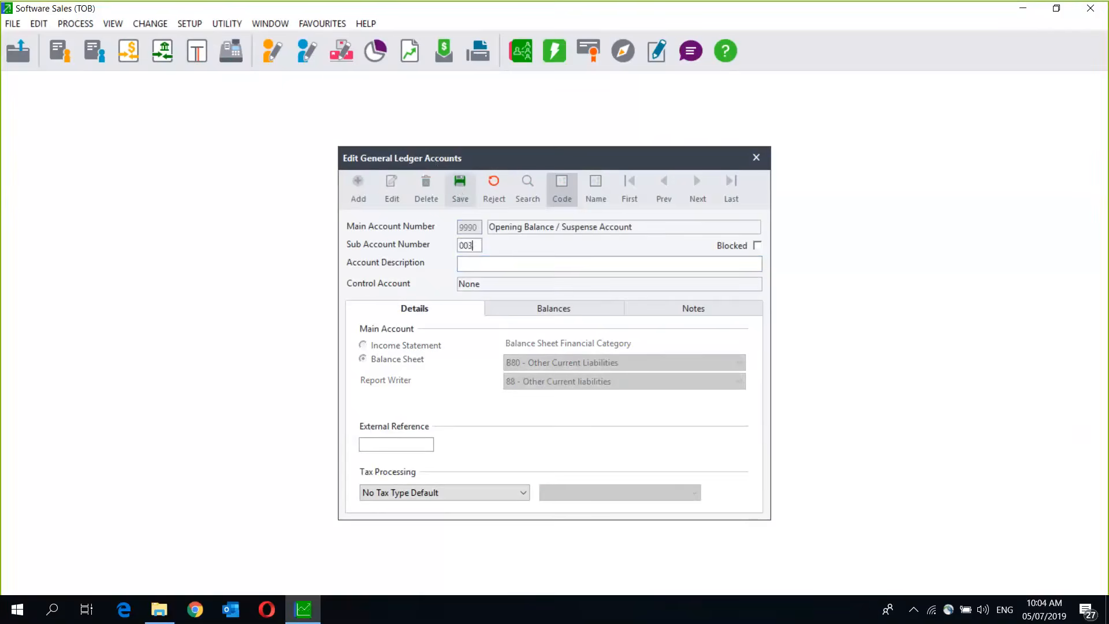
key(Tab)
text(Inventory)
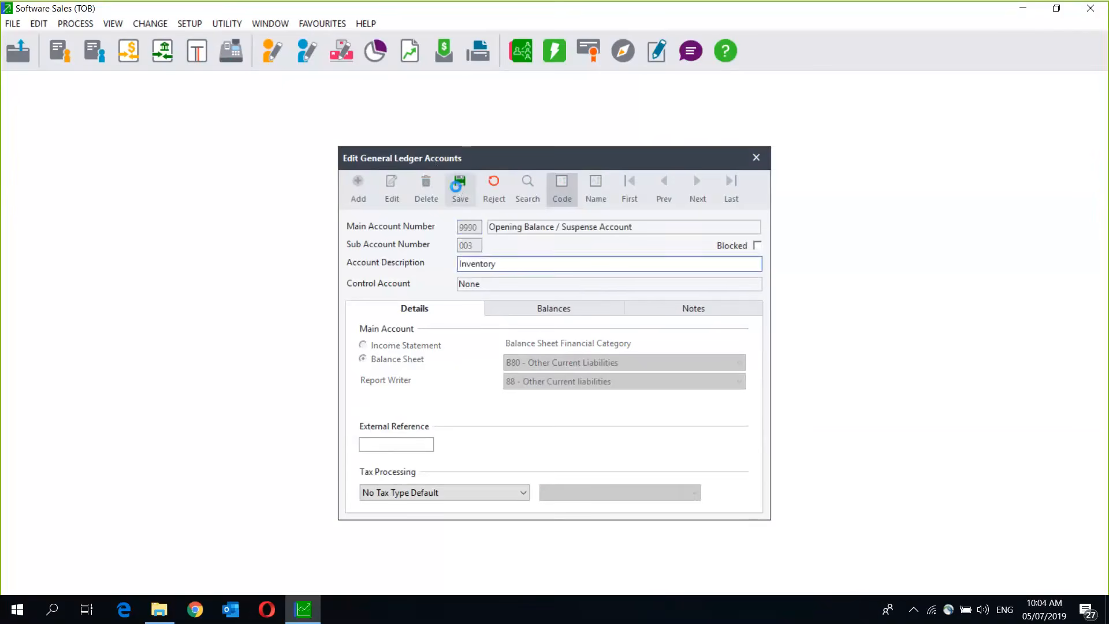
click(458, 184)
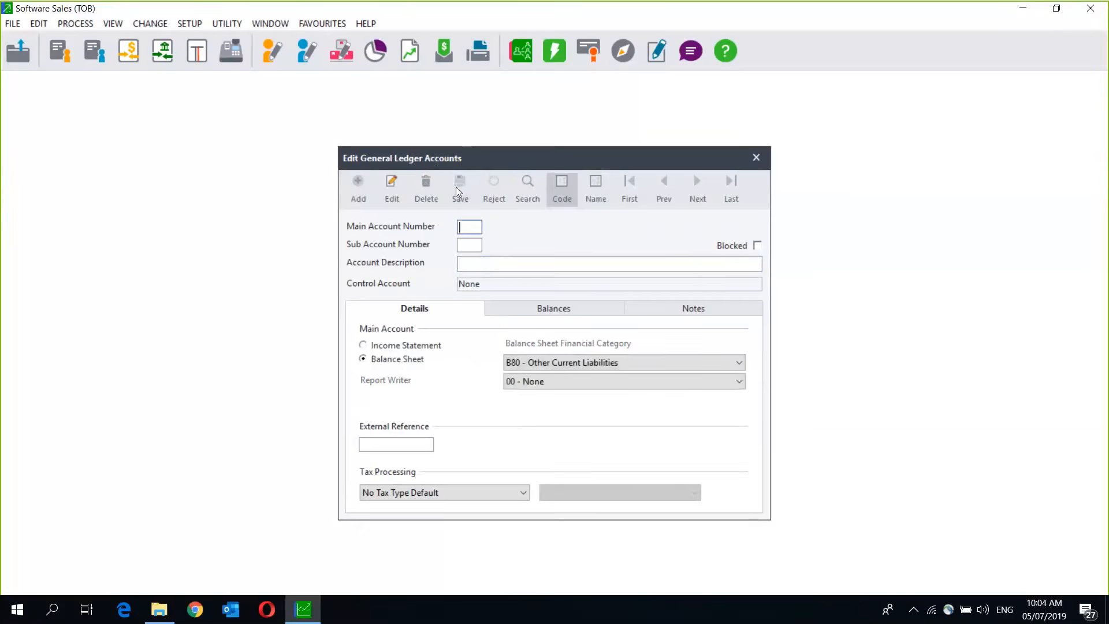
Add general ledger sub-account 9990/004 with the description Bank, save it and close the account editing window.
text(9990)
key(Tab)
text(004)
key(Tab)
text(Bank)
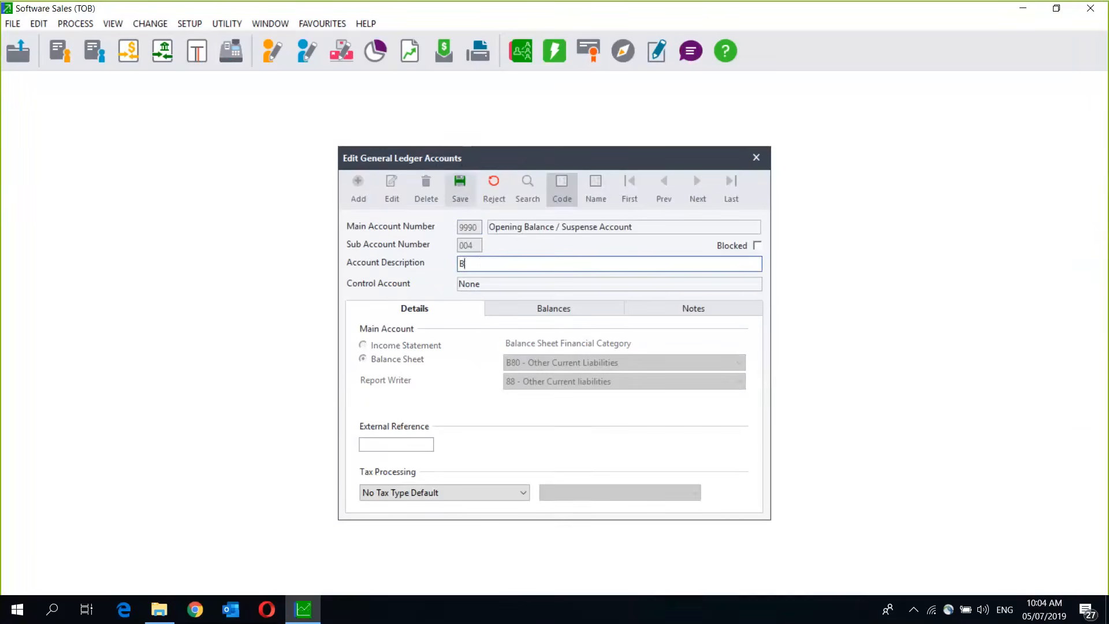
click(457, 189)
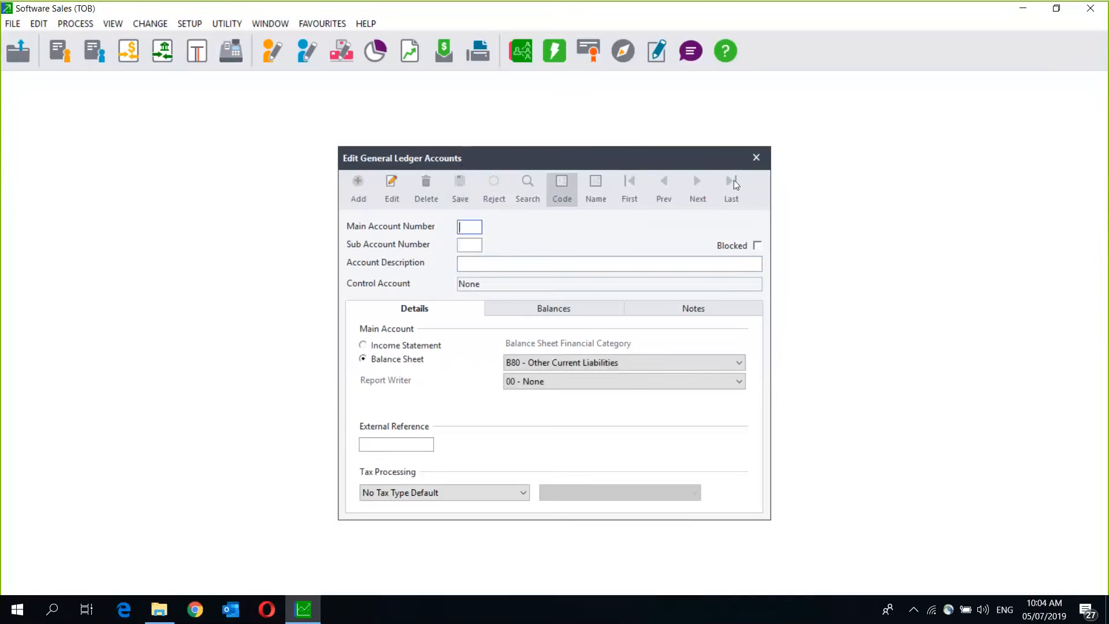
click(756, 159)
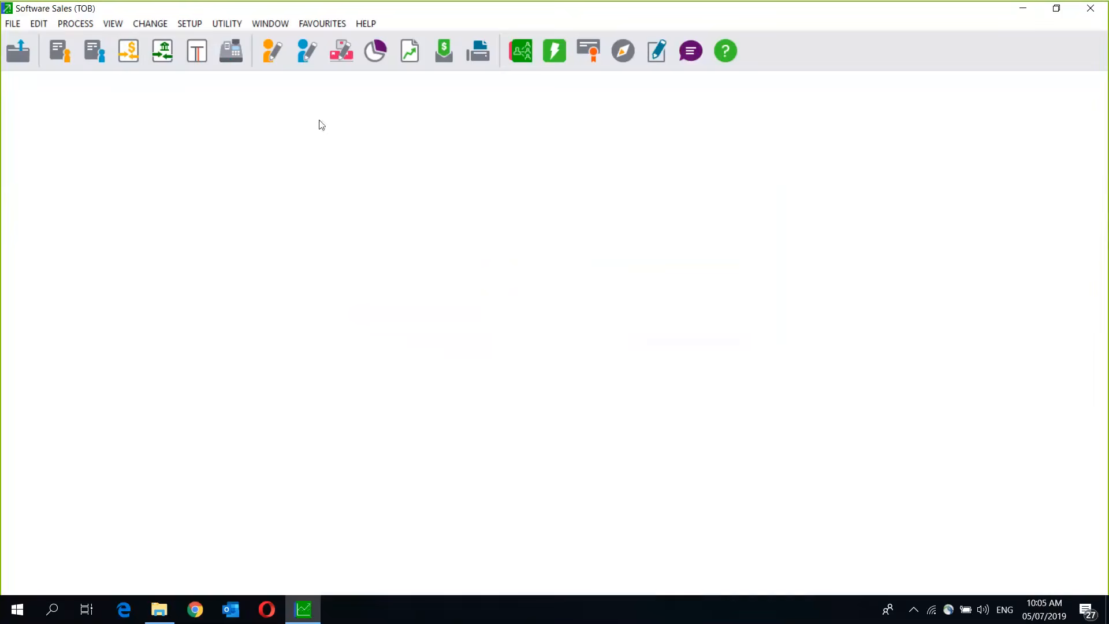
Open the trial balance TB.PDF from the Take on Balances folder and fit its window to about half the screen width.
click(168, 607)
click(193, 149)
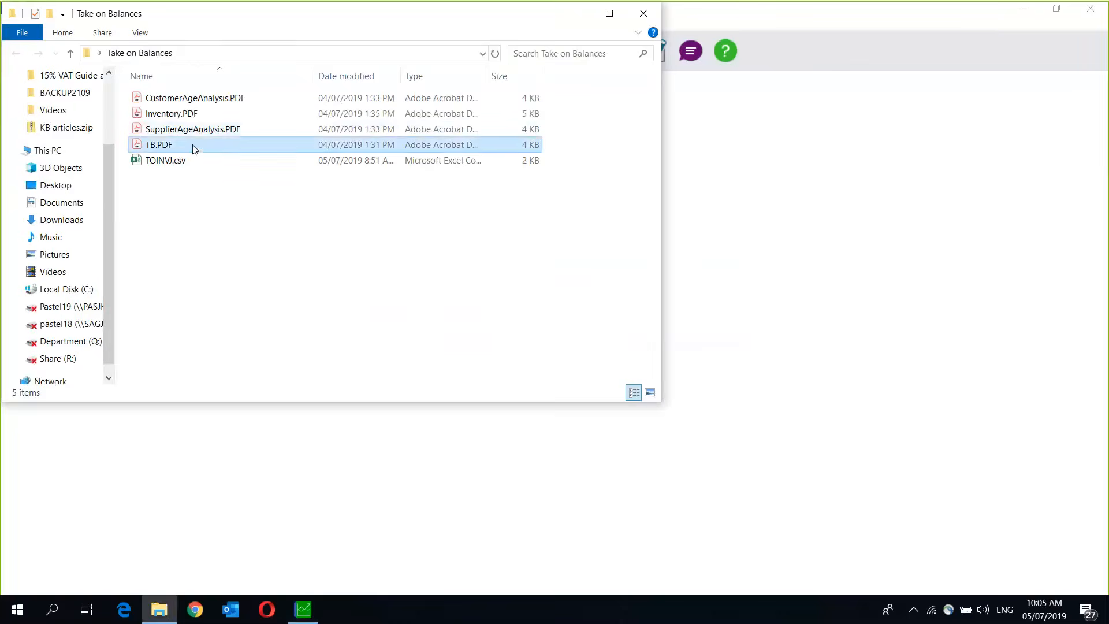
double_click(194, 149)
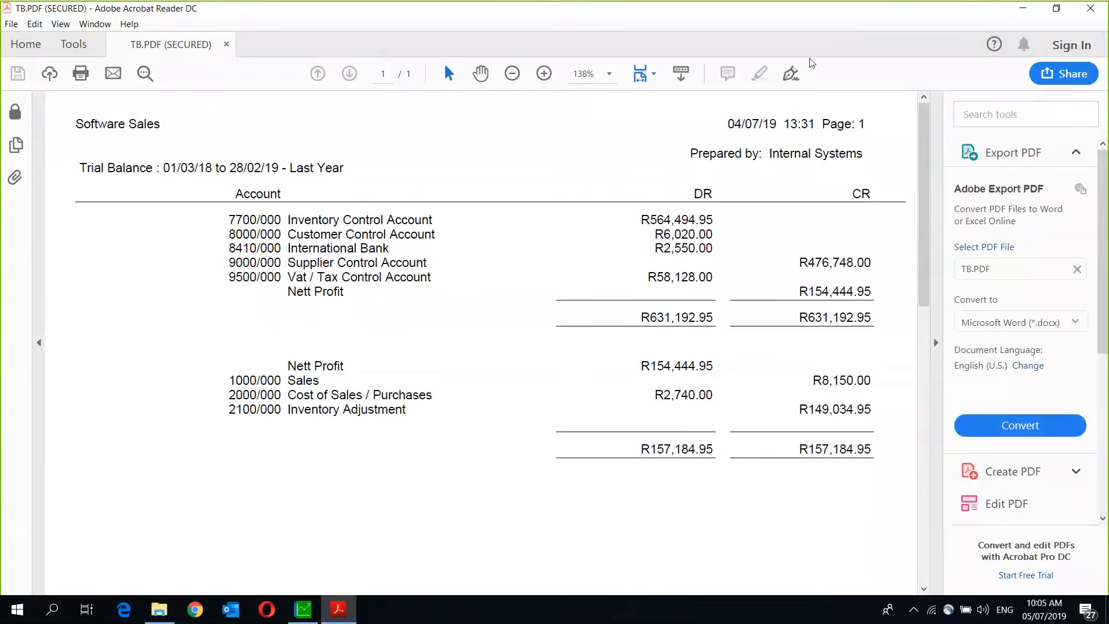
click(1057, 8)
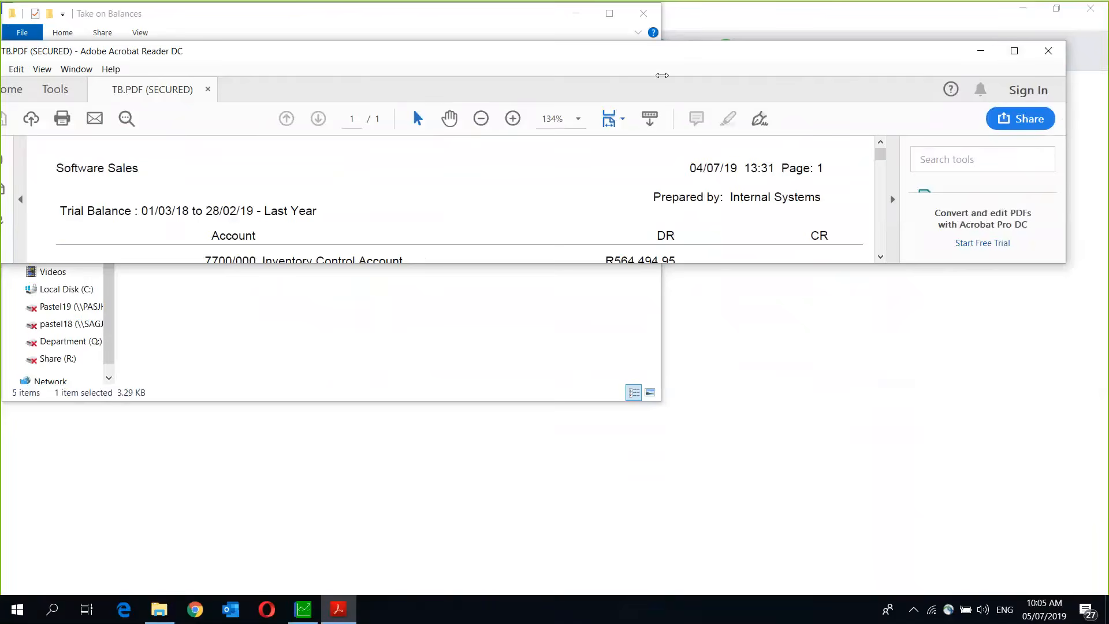
drag(1066, 88, 663, 76)
drag(425, 40, 420, 0)
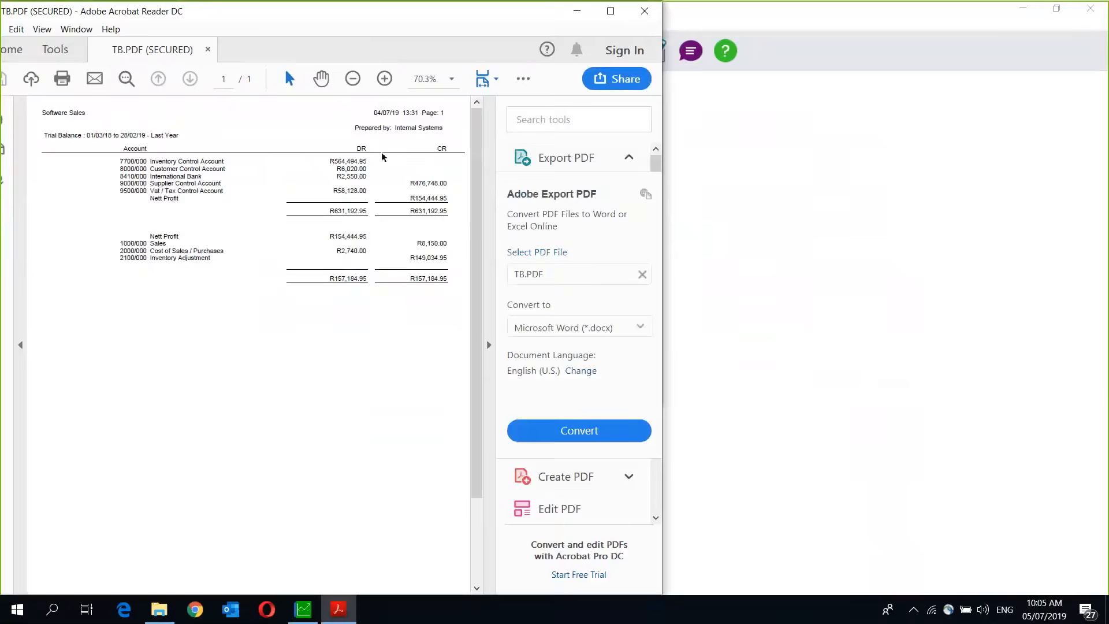
Switch to Sage and fit its window beside the trial balance so the debit and credit columns stay visible.
click(303, 609)
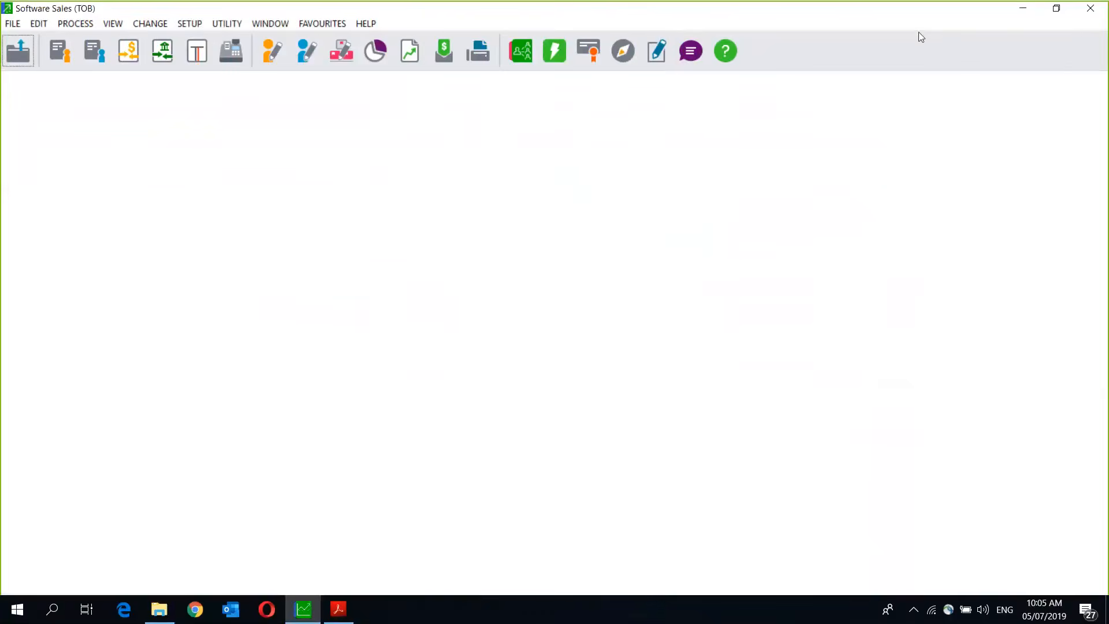
click(1024, 8)
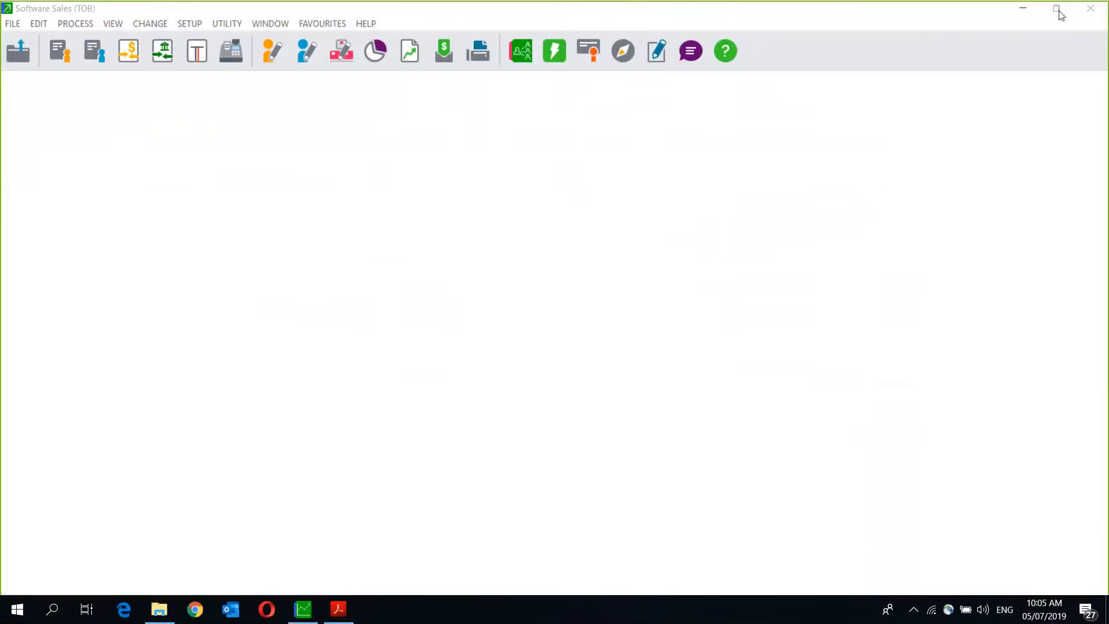
click(1060, 11)
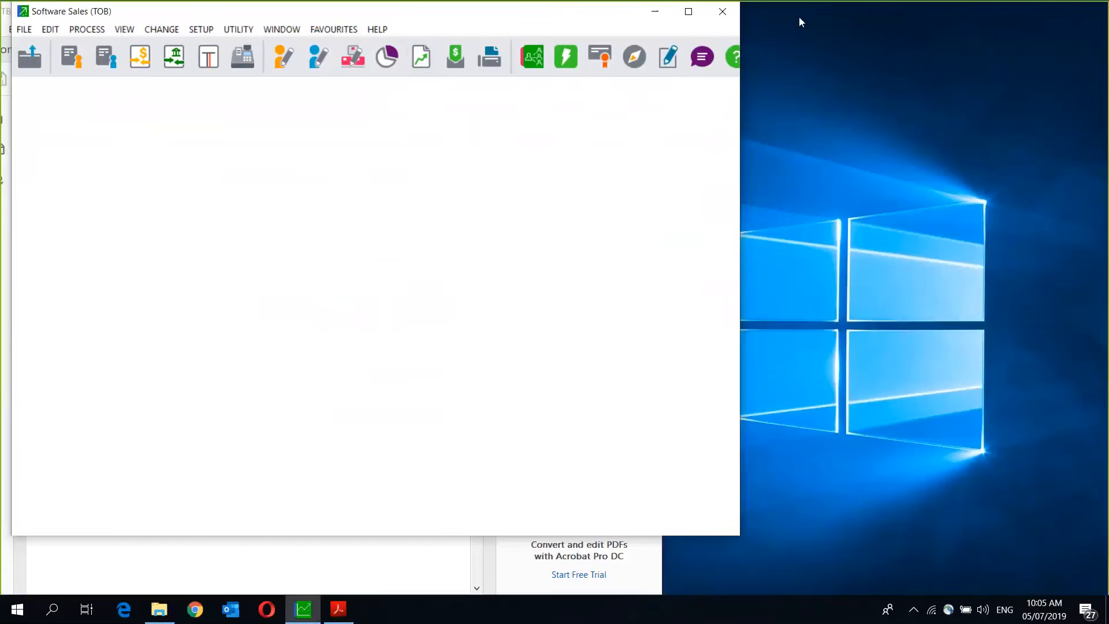
drag(491, 11, 863, 11)
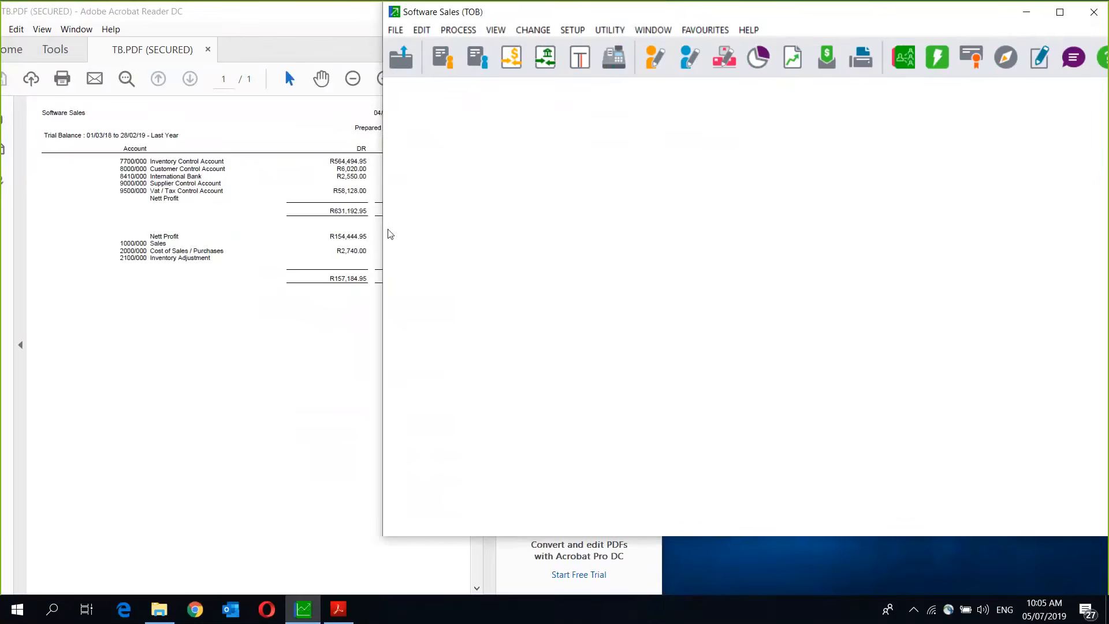
drag(382, 231, 423, 231)
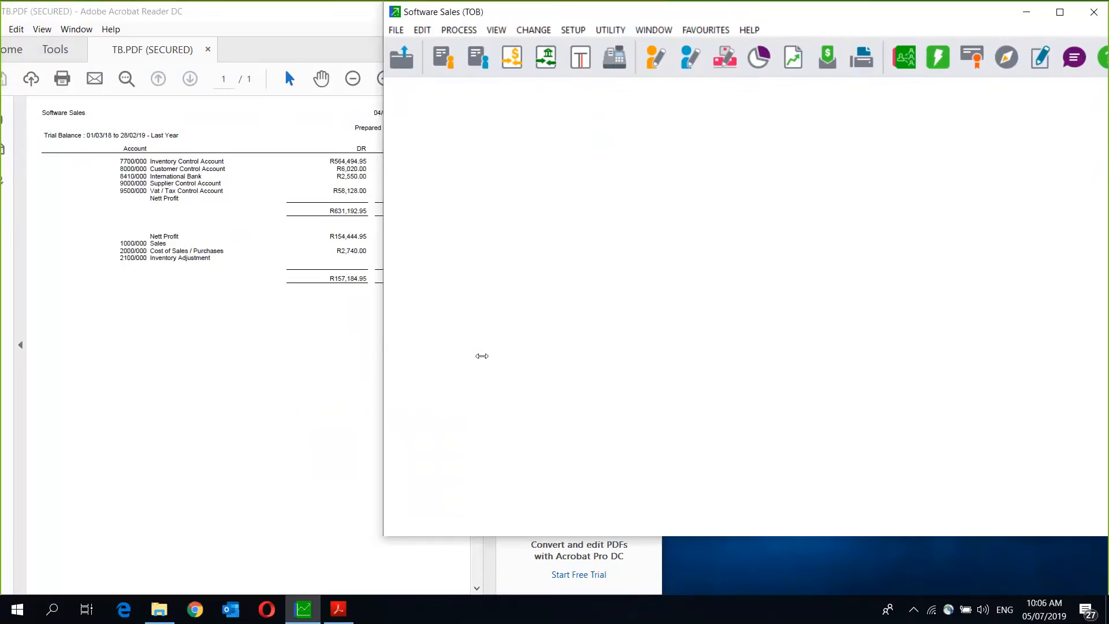
drag(469, 359, 468, 359)
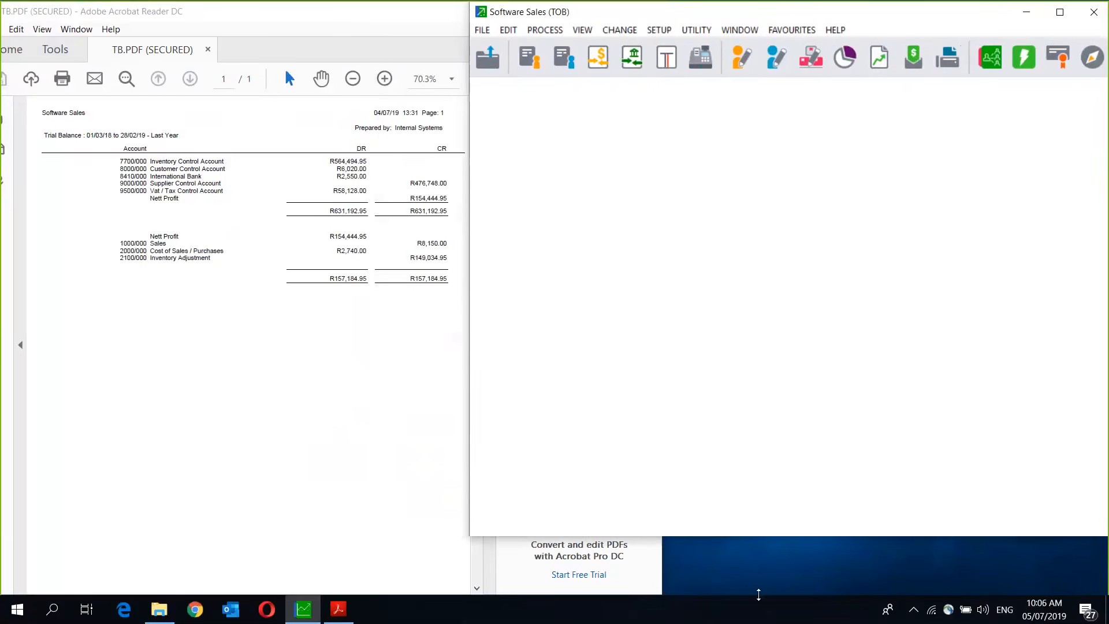
drag(759, 536, 759, 594)
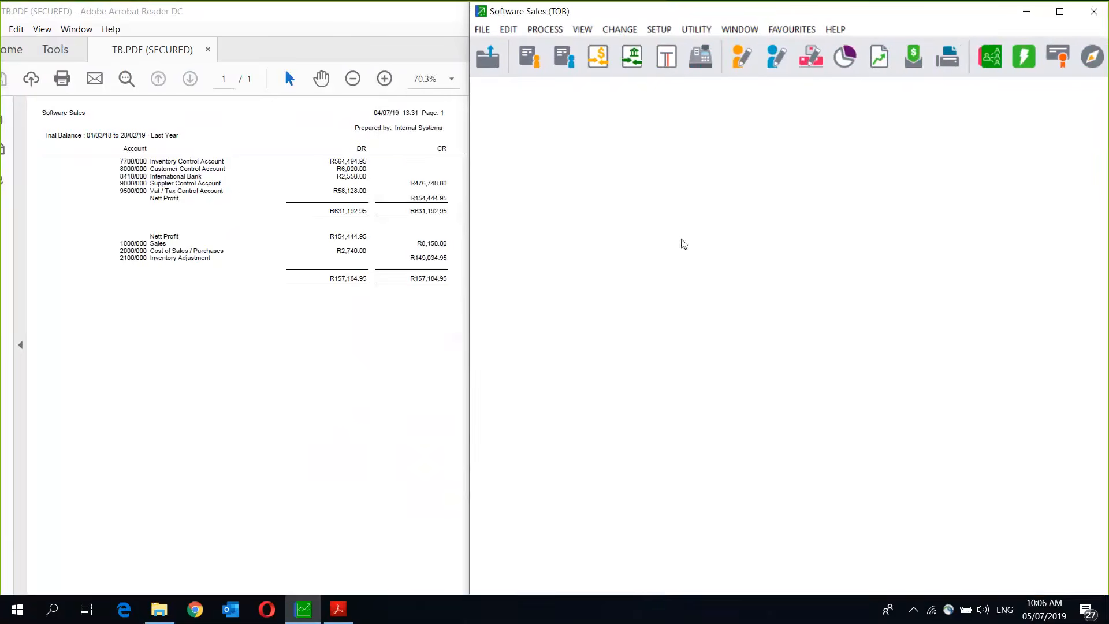
Open journal processing and choose the 05 - General Journal entry type.
click(546, 30)
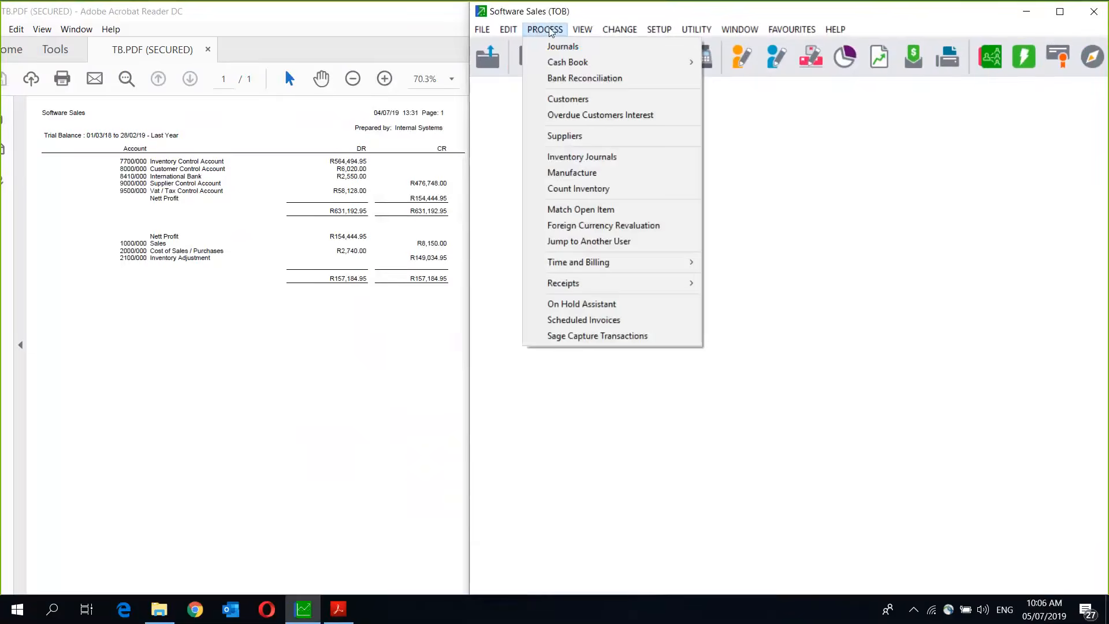
click(559, 47)
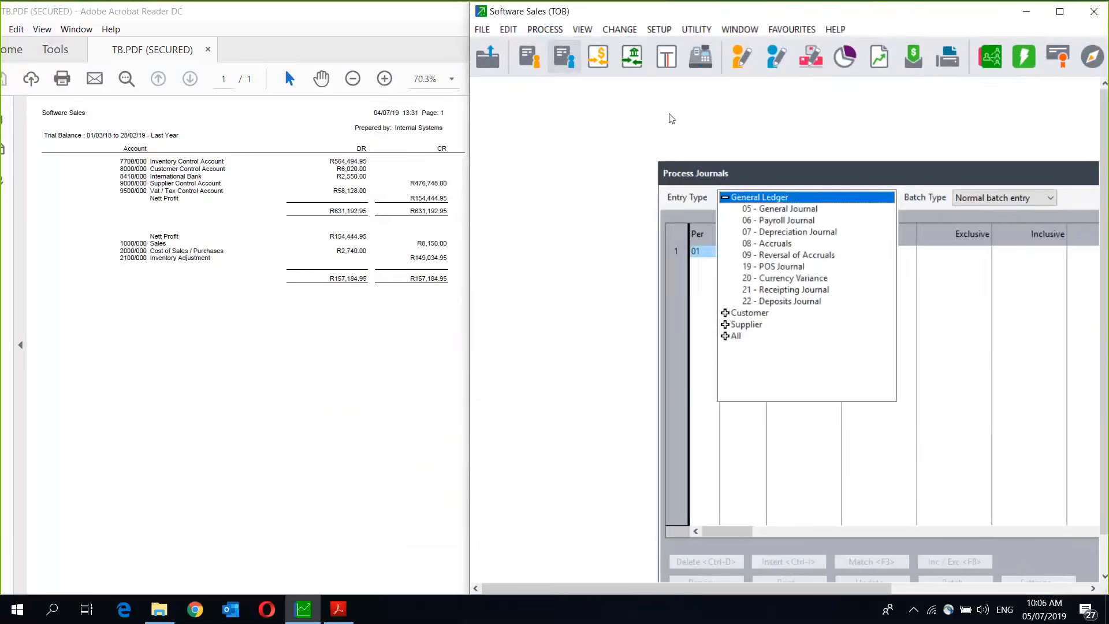
click(778, 210)
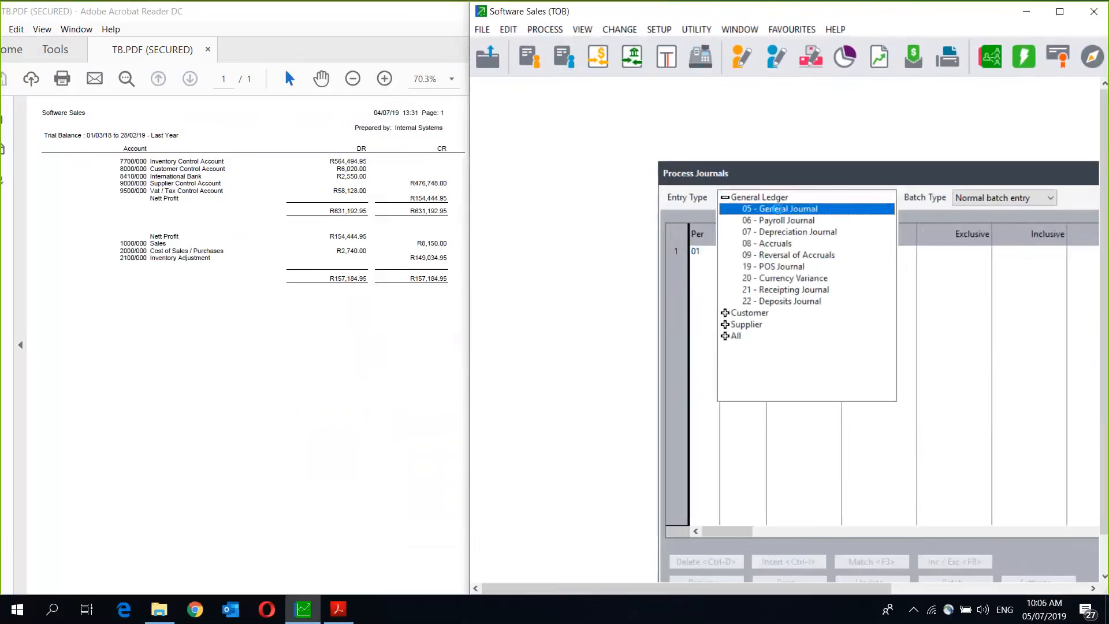
click(777, 208)
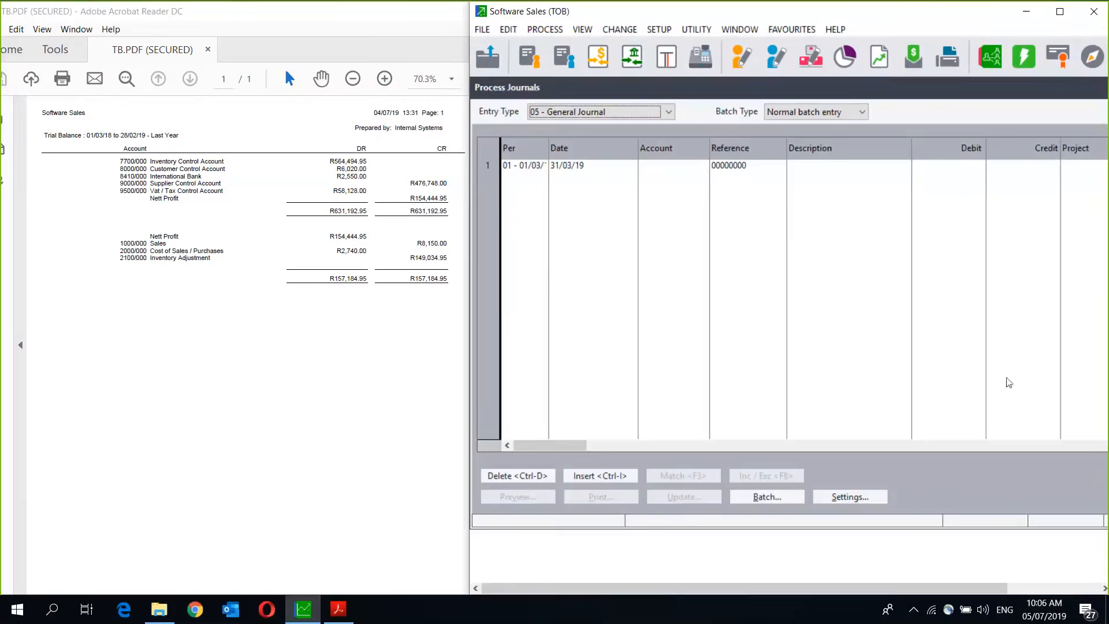
In the journal settings, turn off This Year Transactions and set Increment References to Yes.
click(870, 497)
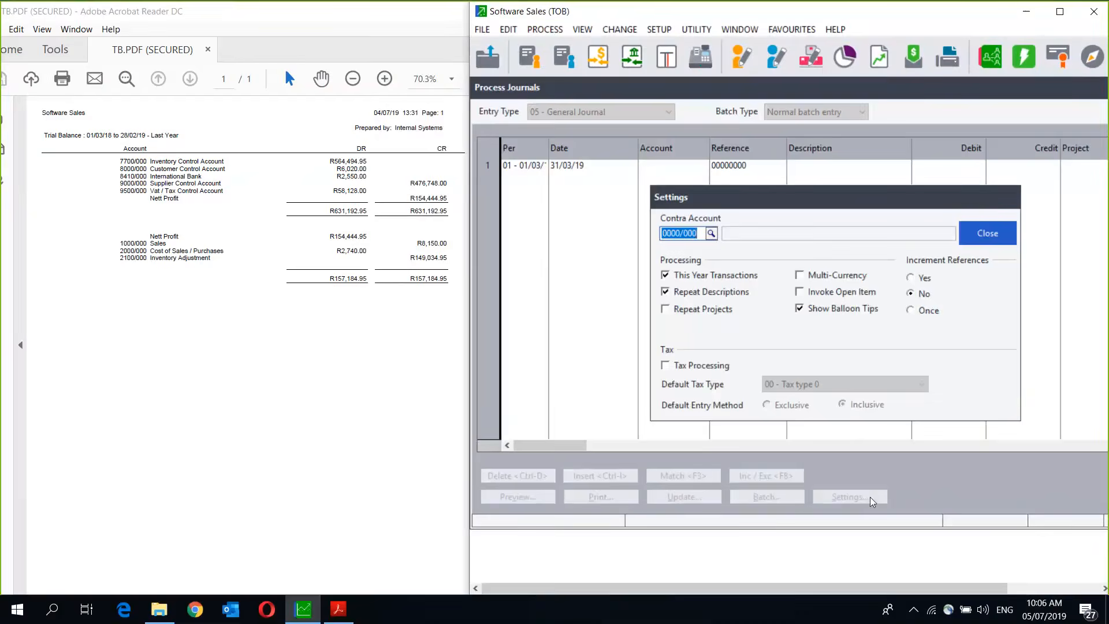
click(667, 276)
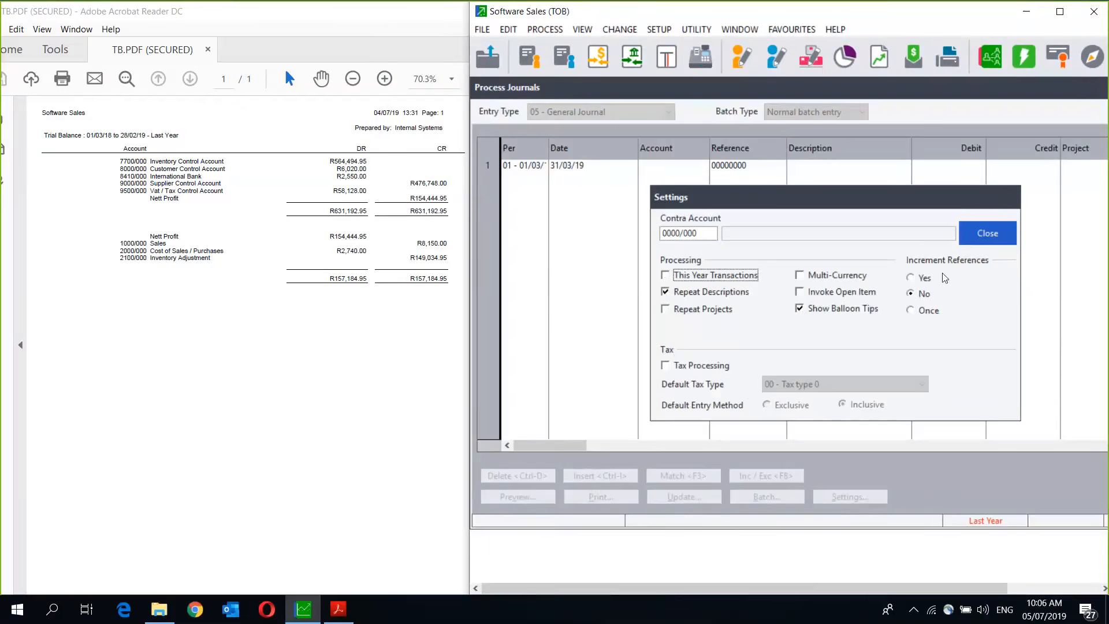
click(911, 278)
click(987, 234)
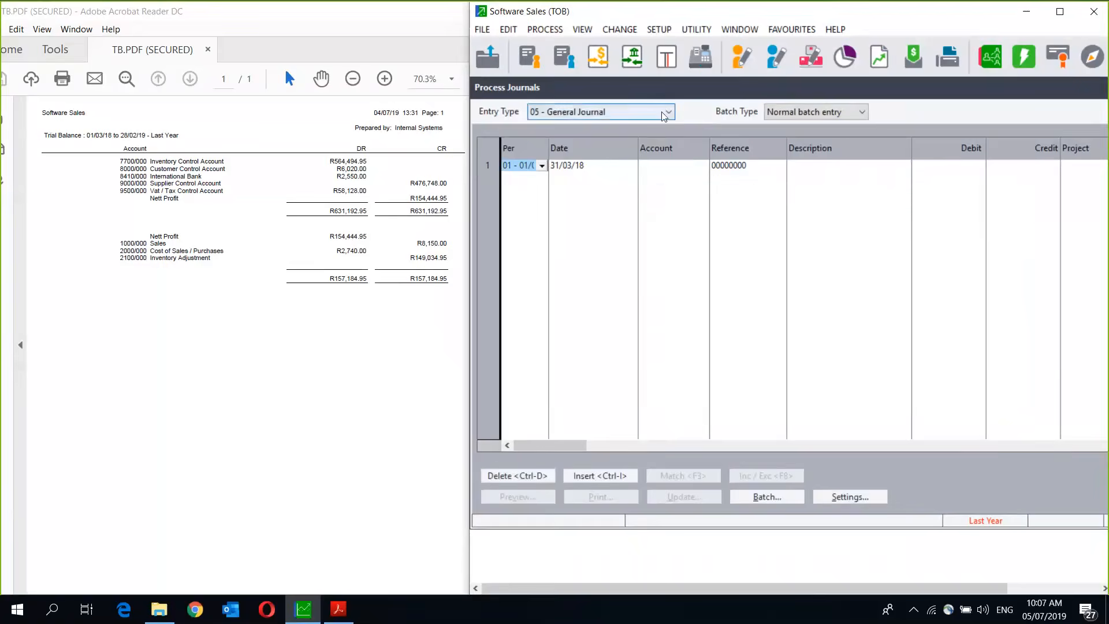
Set the first journal line's period to 12 - 01/02/19 - 28/02/19 February and accept it.
click(542, 165)
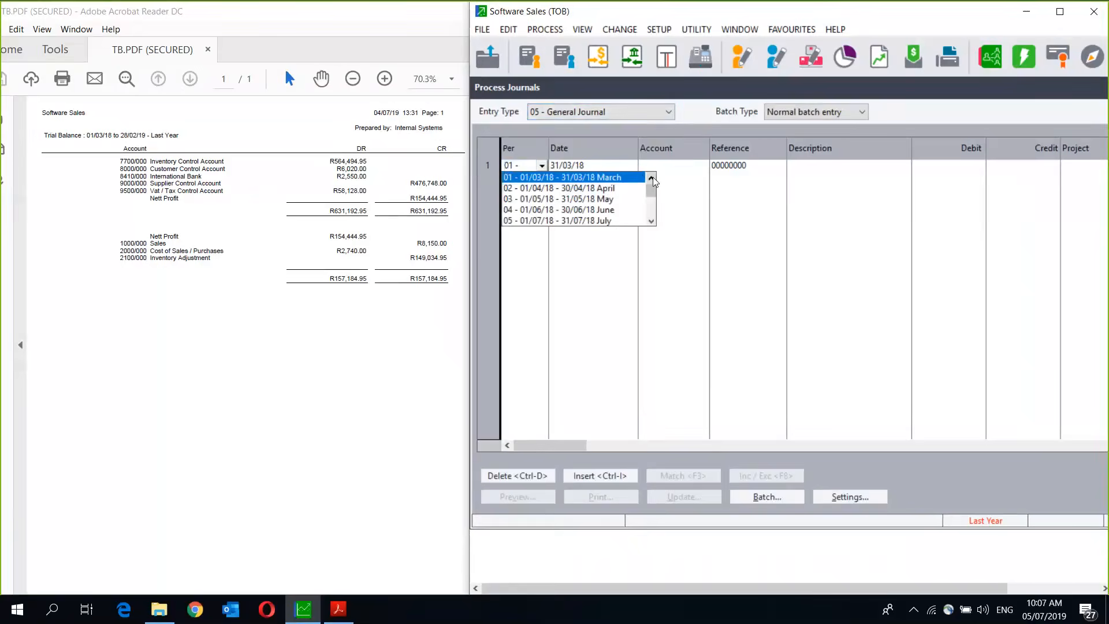
click(652, 178)
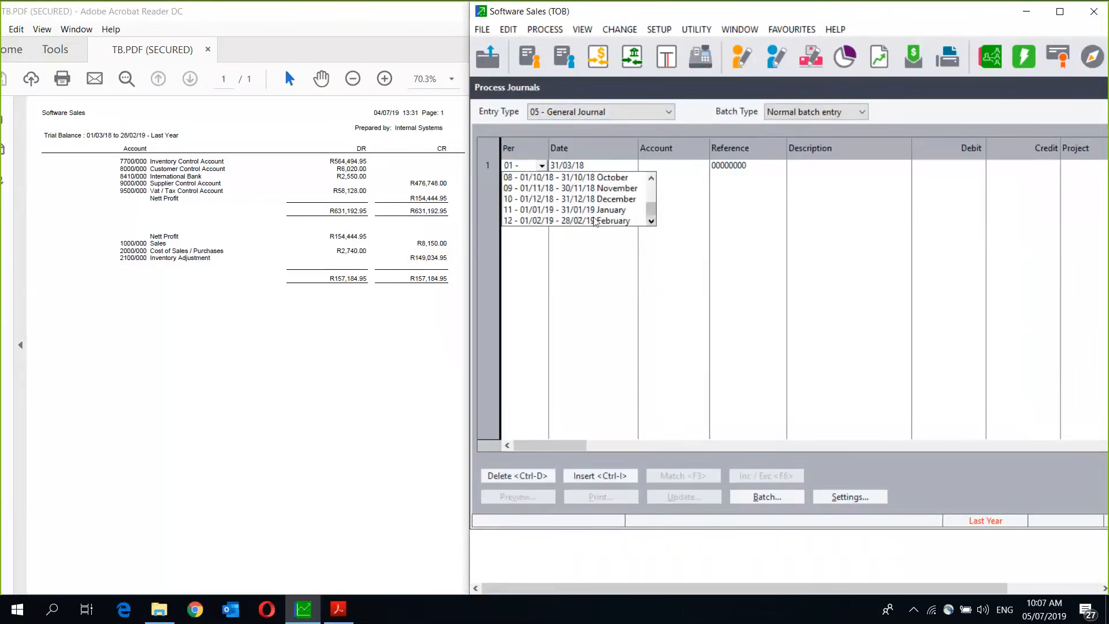
click(591, 223)
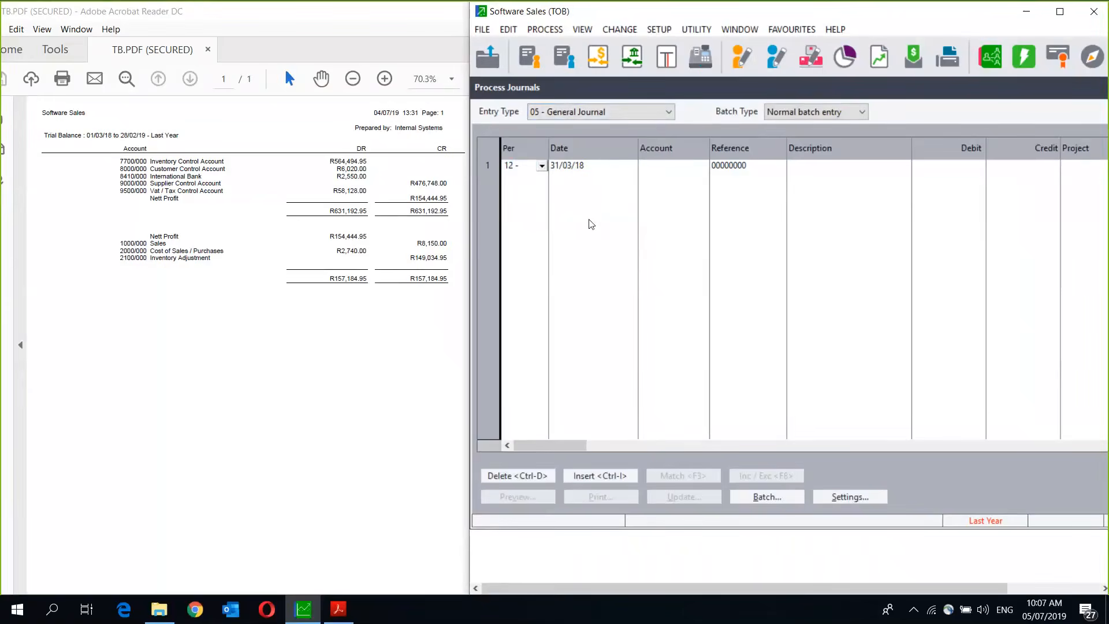
key(Tab)
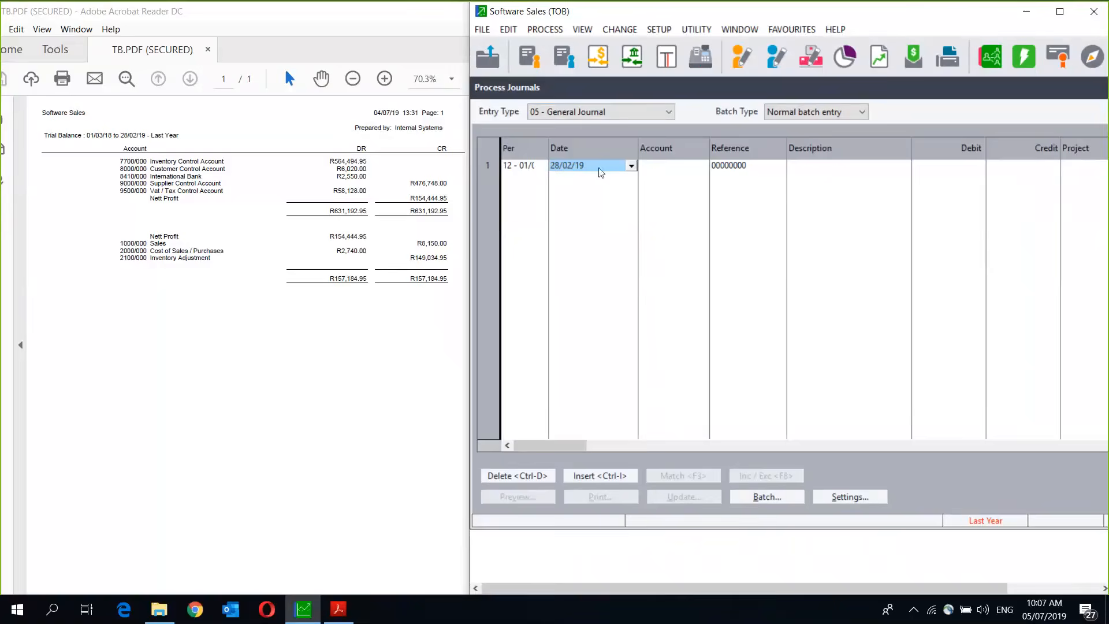
Try to pick the Customer Control Account 8000/000 as the first journal line's account.
click(703, 169)
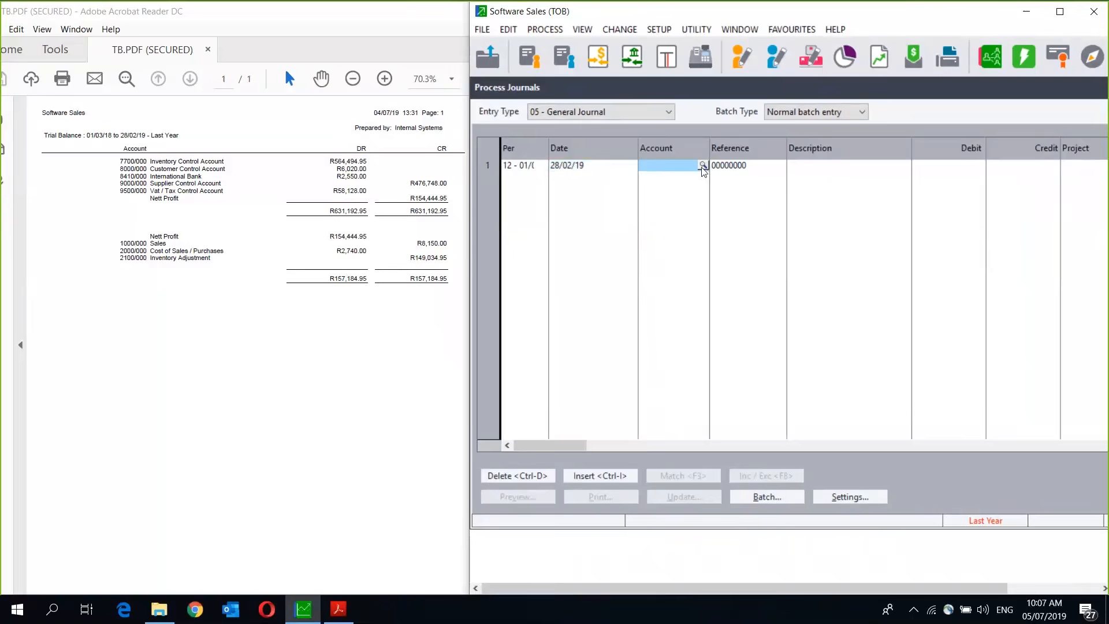
click(703, 166)
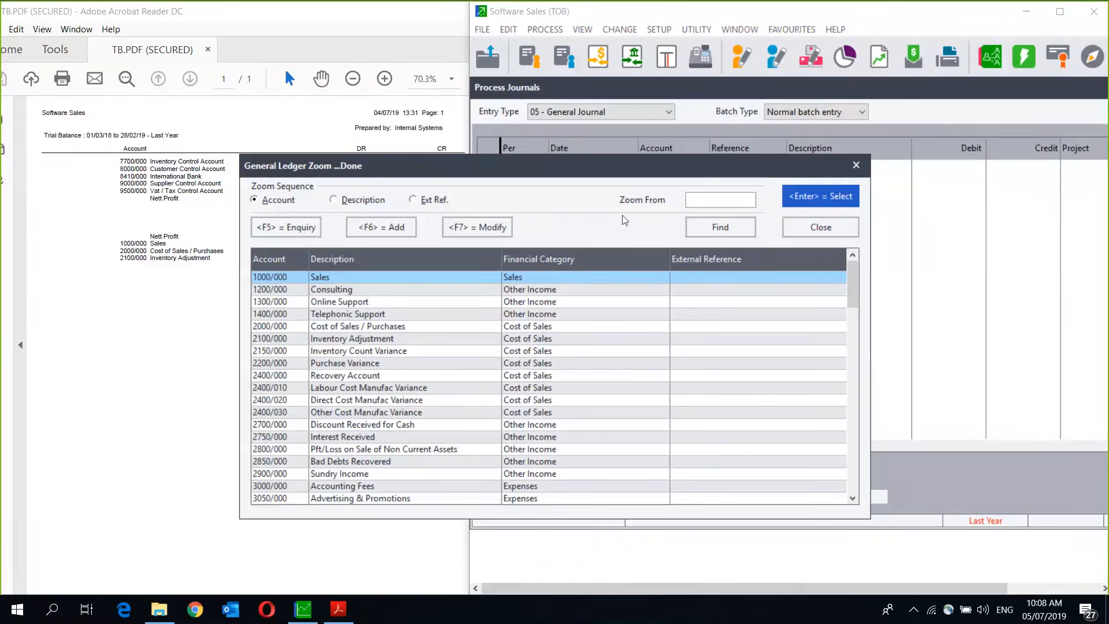
text(80000)
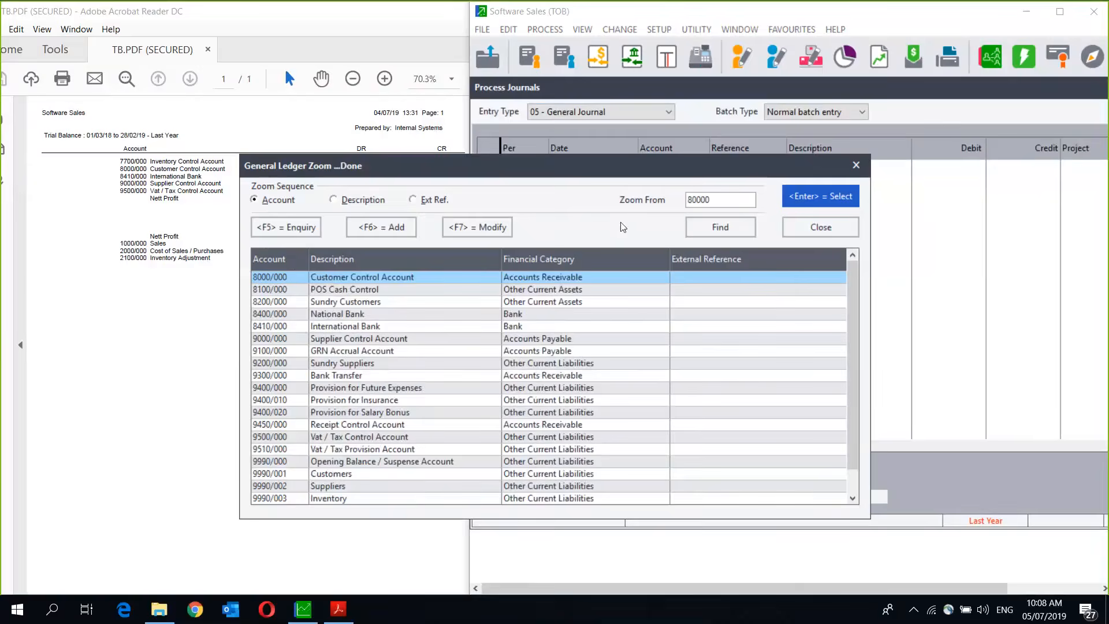
double_click(500, 279)
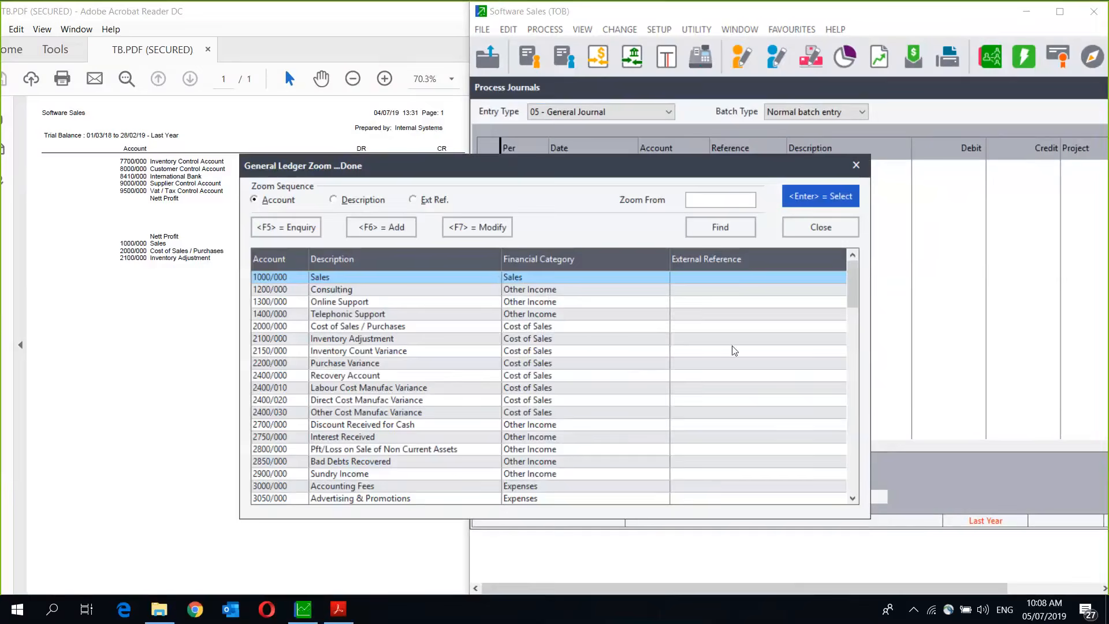
Pick account 9990/001 Customers for the first journal line and change it to the inventory sub-account 9990/003.
text(990)
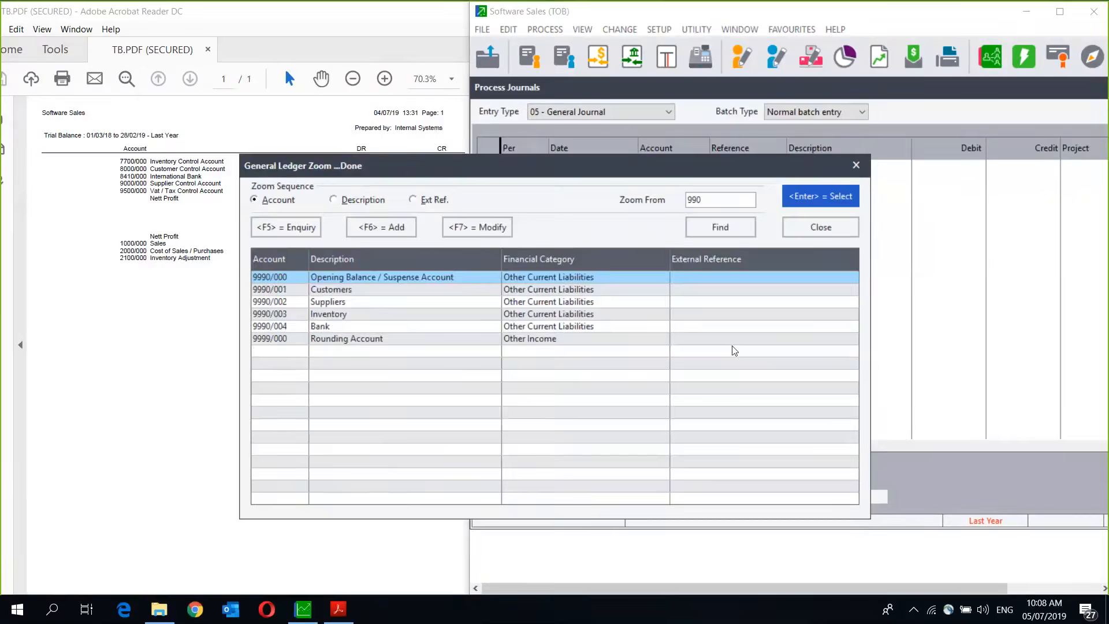
click(355, 289)
double_click(355, 289)
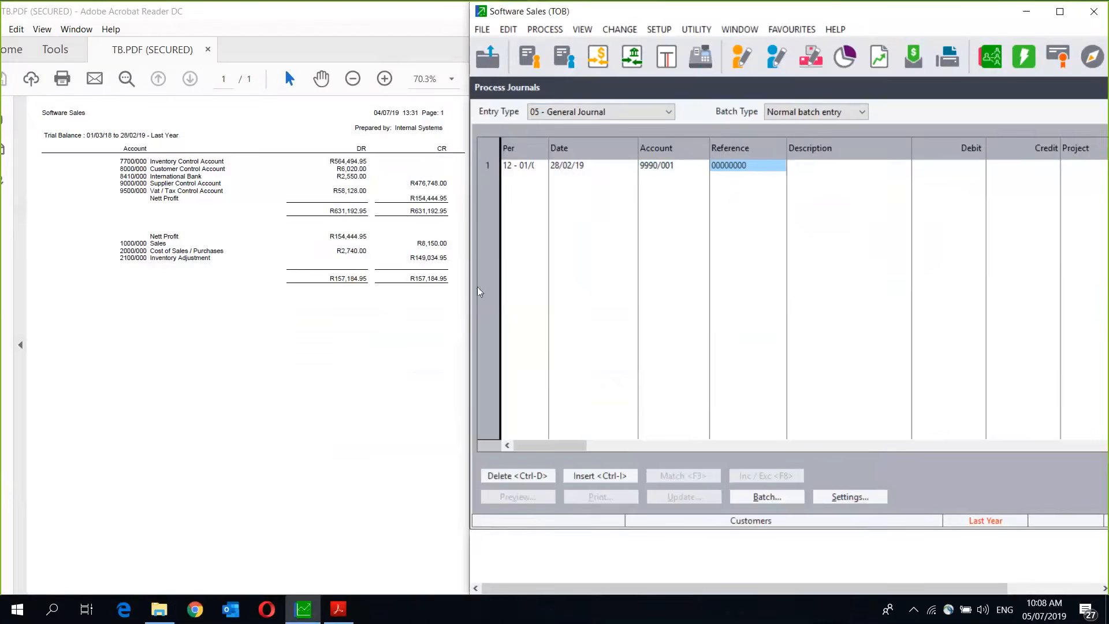
click(683, 167)
key(Home)
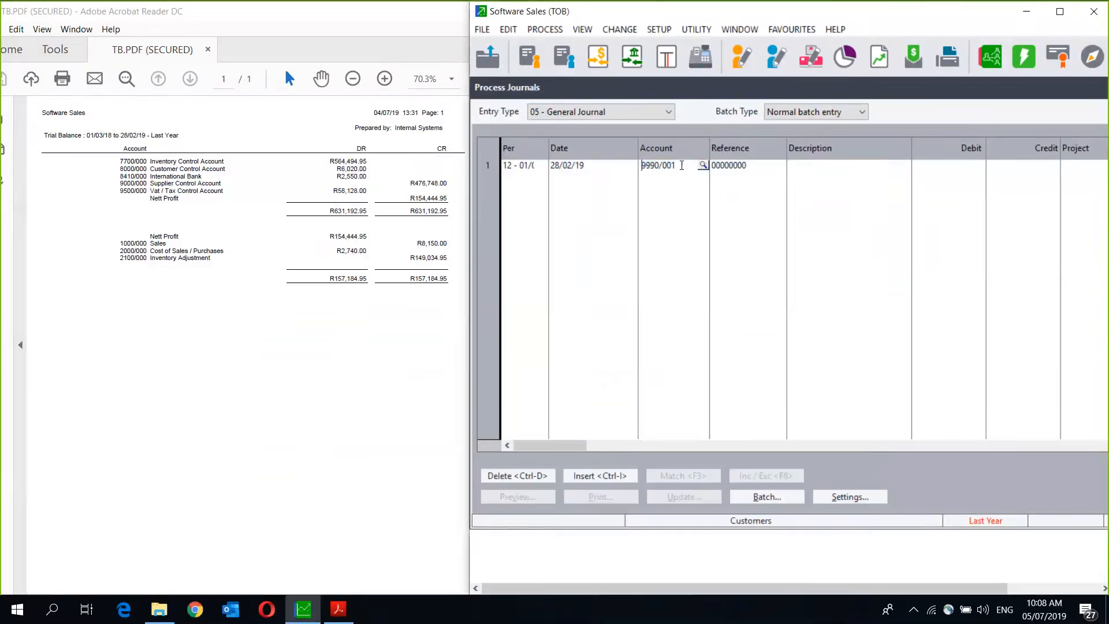
key(End)
key(BackSpace)
text(3)
Give the first journal line the reference TOB00001 and the description Take on Balances.
click(760, 171)
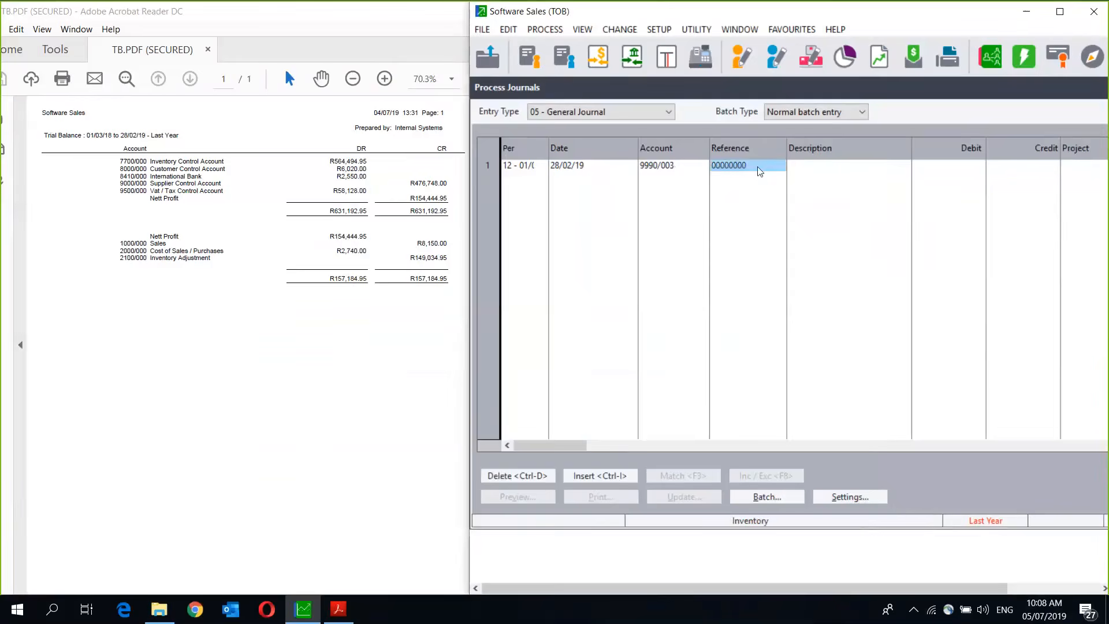
text(TOB000001)
key(Tab)
text(Take on)
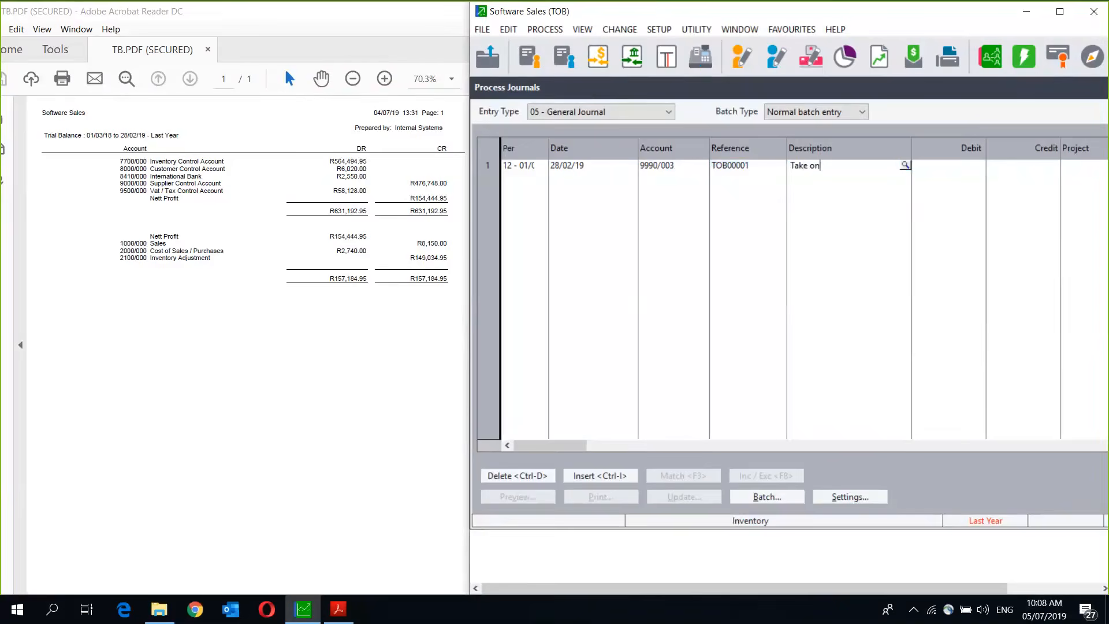
text( Balances)
key(Tab)
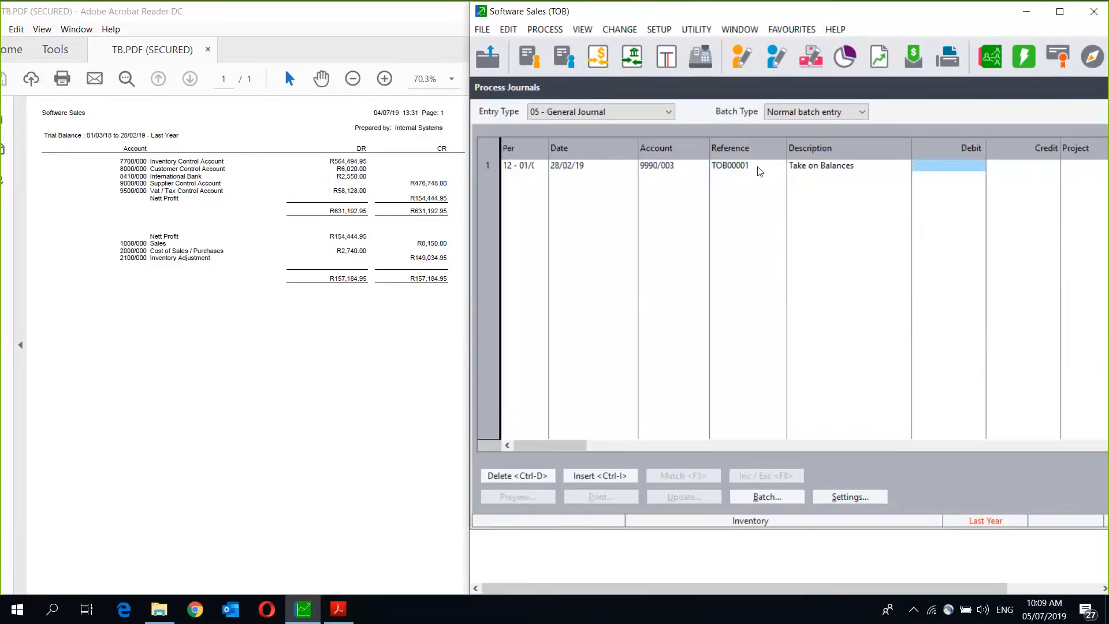
Enter a debit of 56494.95 on the first journal line and complete the line without a contra account.
text(56)
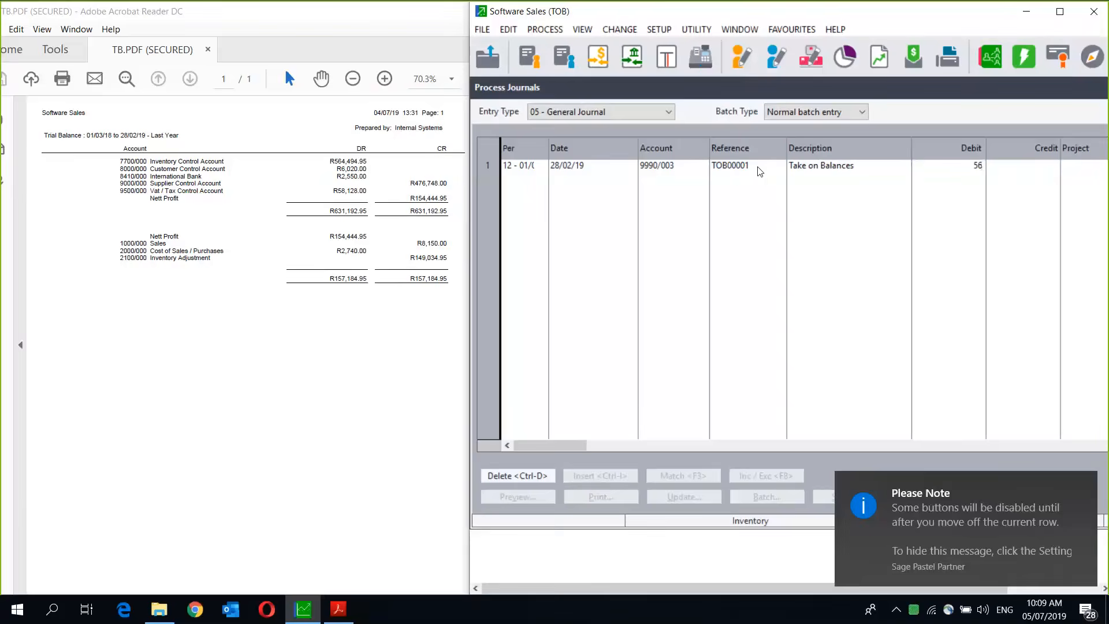
text(494)
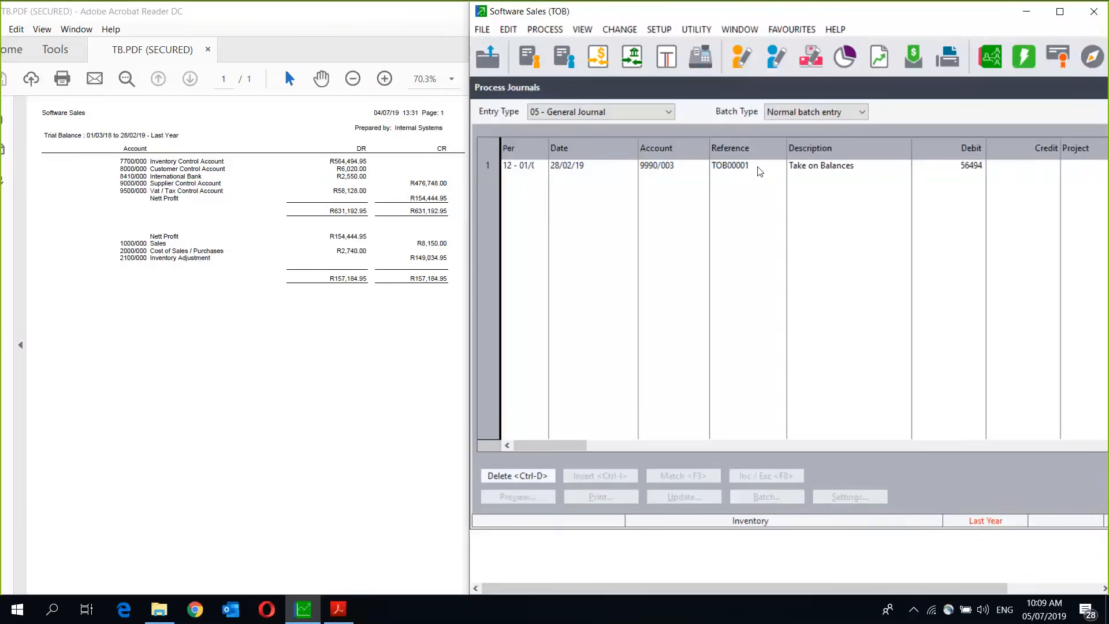
text(.95)
key(Tab)
key(Tab)
key(Tab)
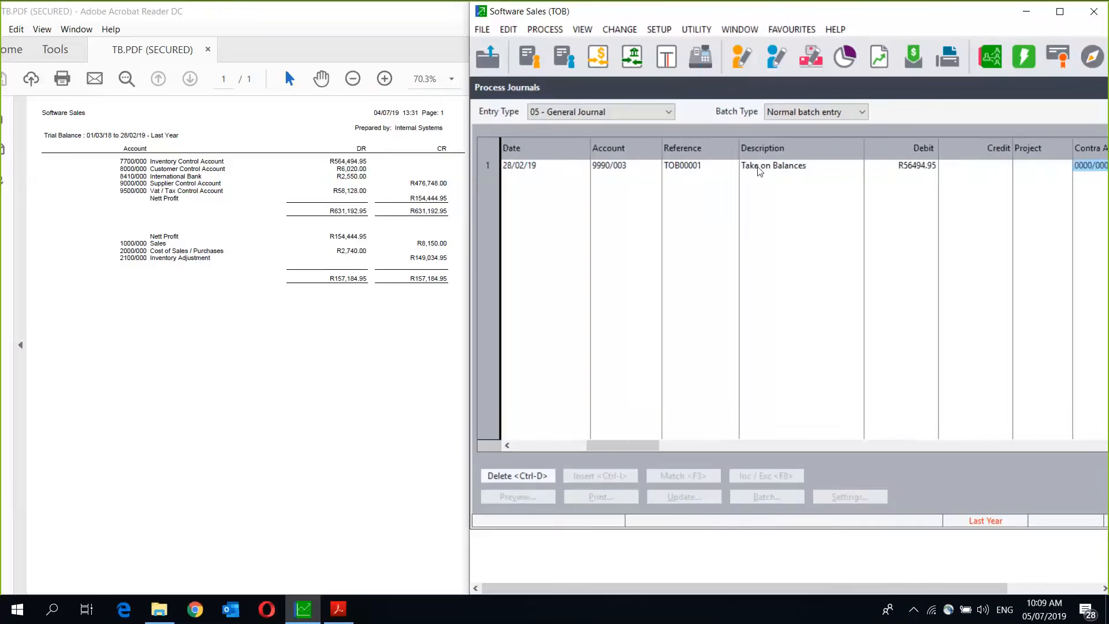
key(Tab)
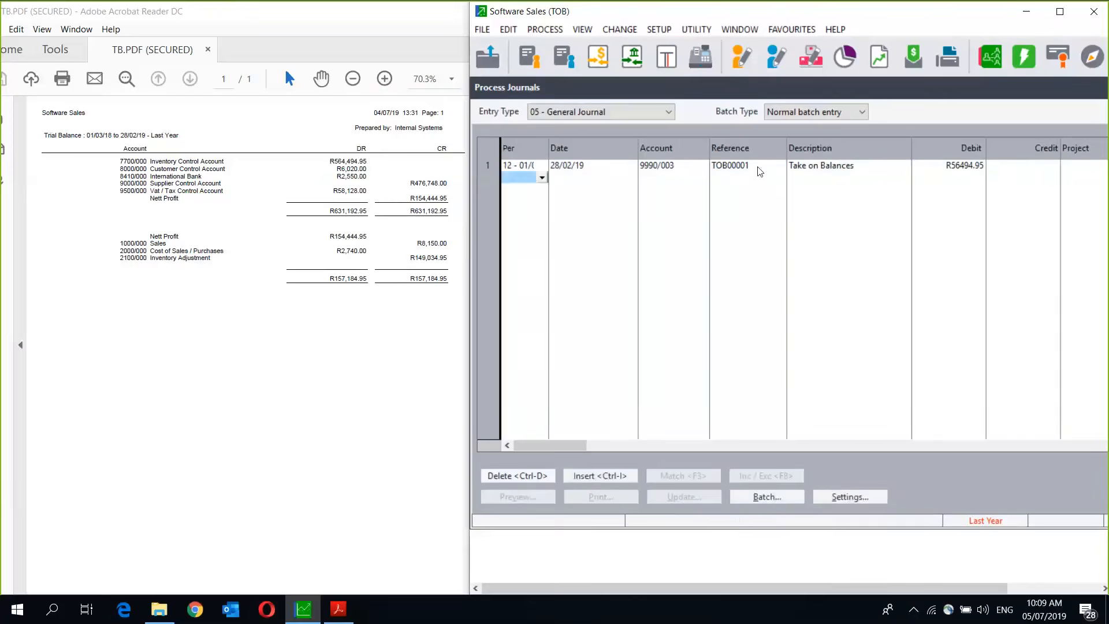
Enter the second journal line for Customers sub-account 9990/001 with a debit of 6020, keeping the default period, date, reference and description.
key(Tab)
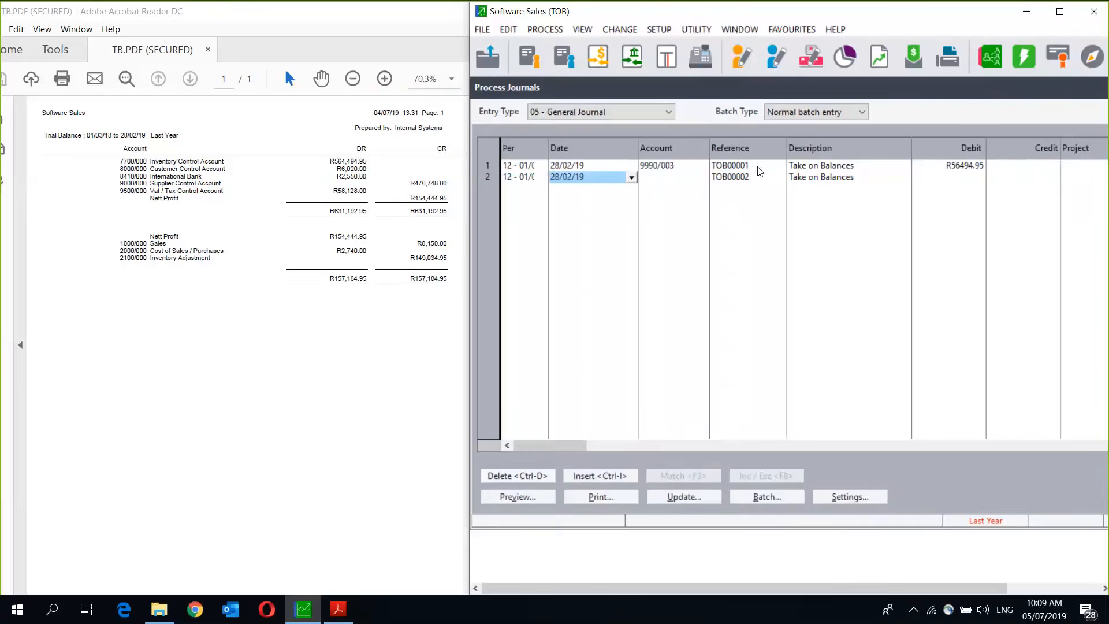
key(Tab)
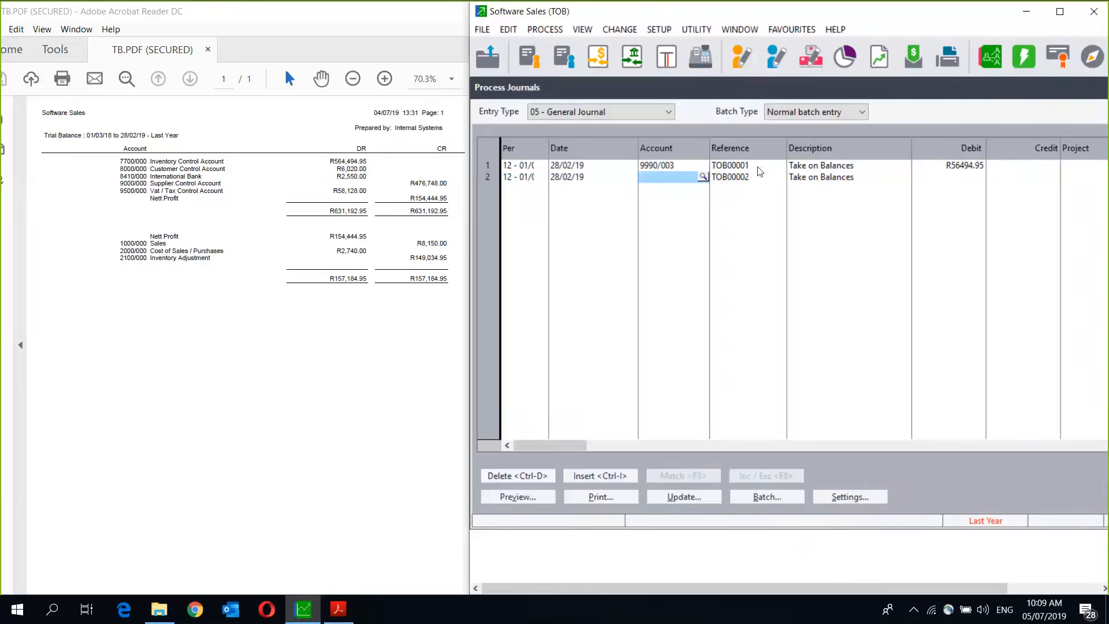
text(9990/001)
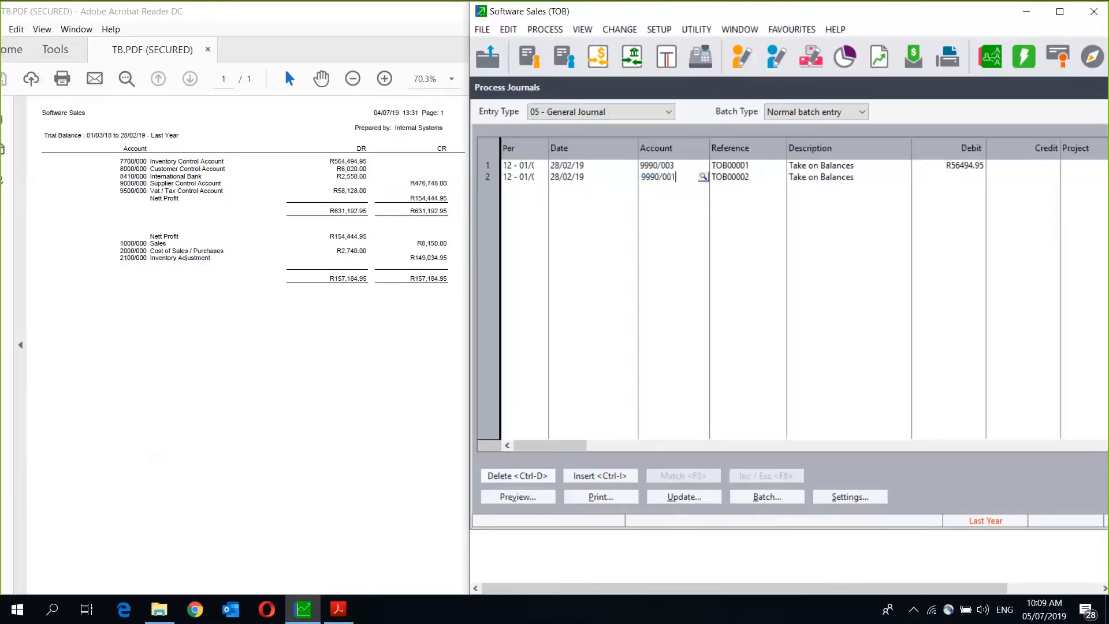
key(Tab)
key(Tab)
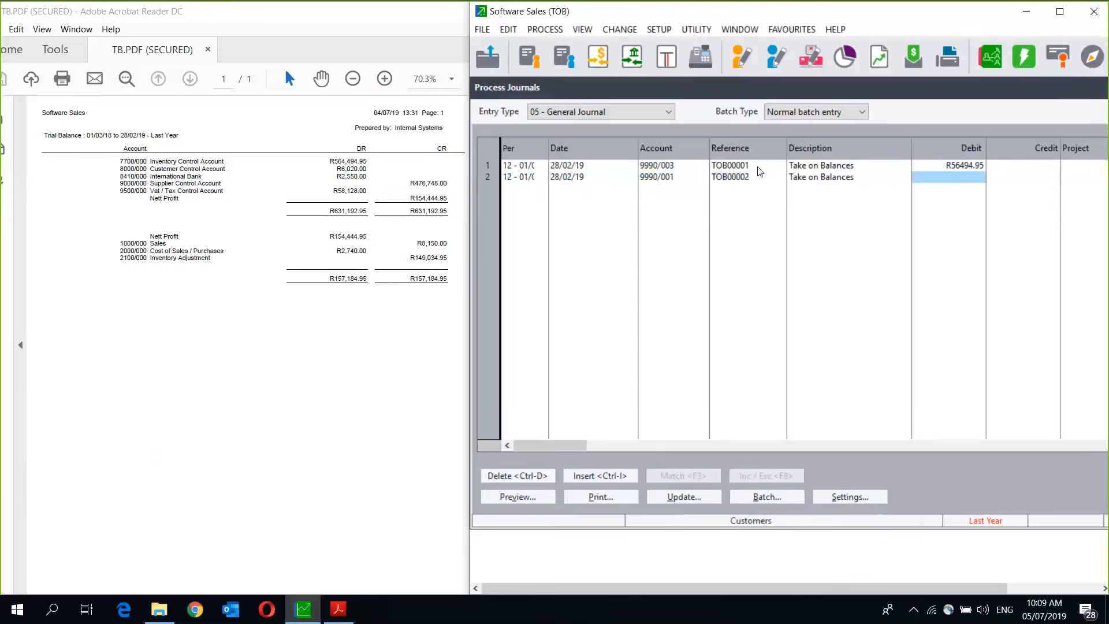
text(6)
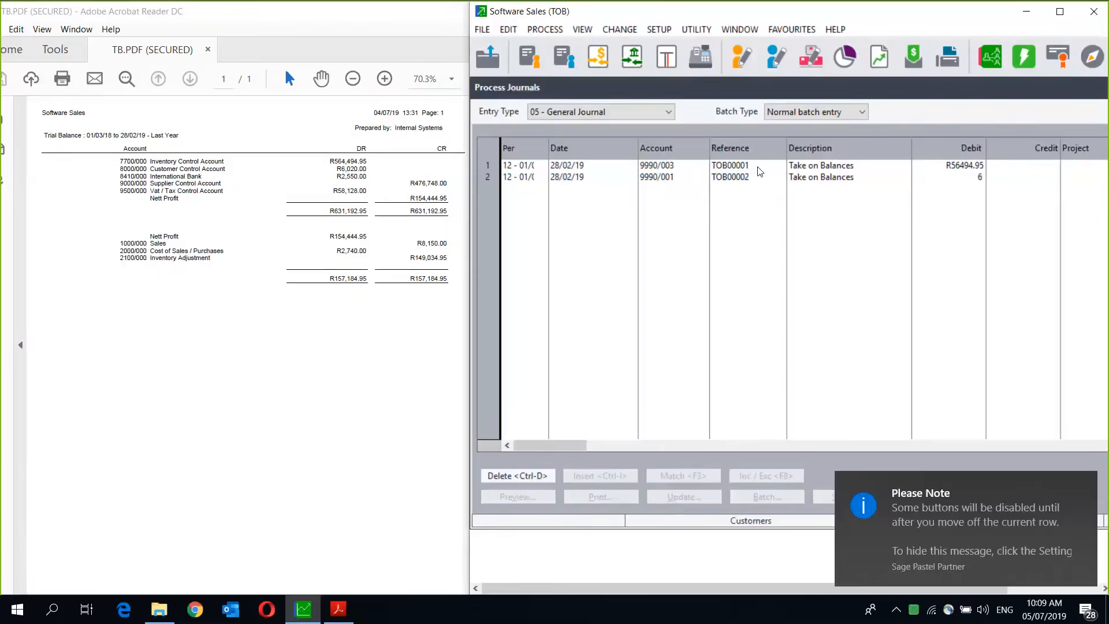
text(020)
key(Tab)
key(Tab)
key(Tab)
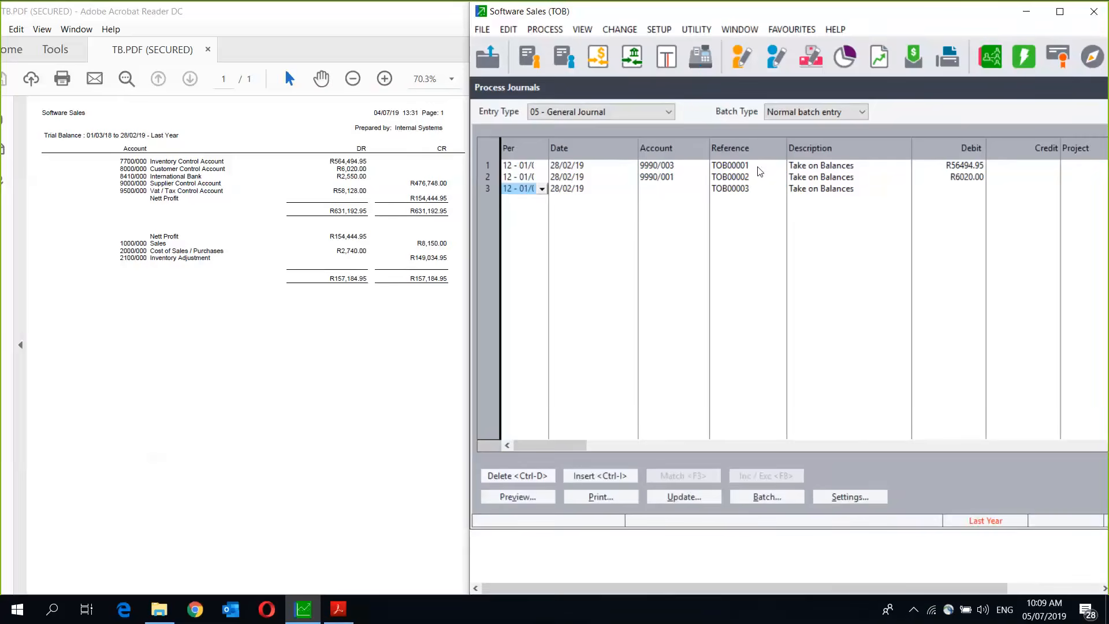
Set the third journal line's account to the Bank sub-account 9990/004, keeping the default reference and description.
key(Tab)
key(Tab)
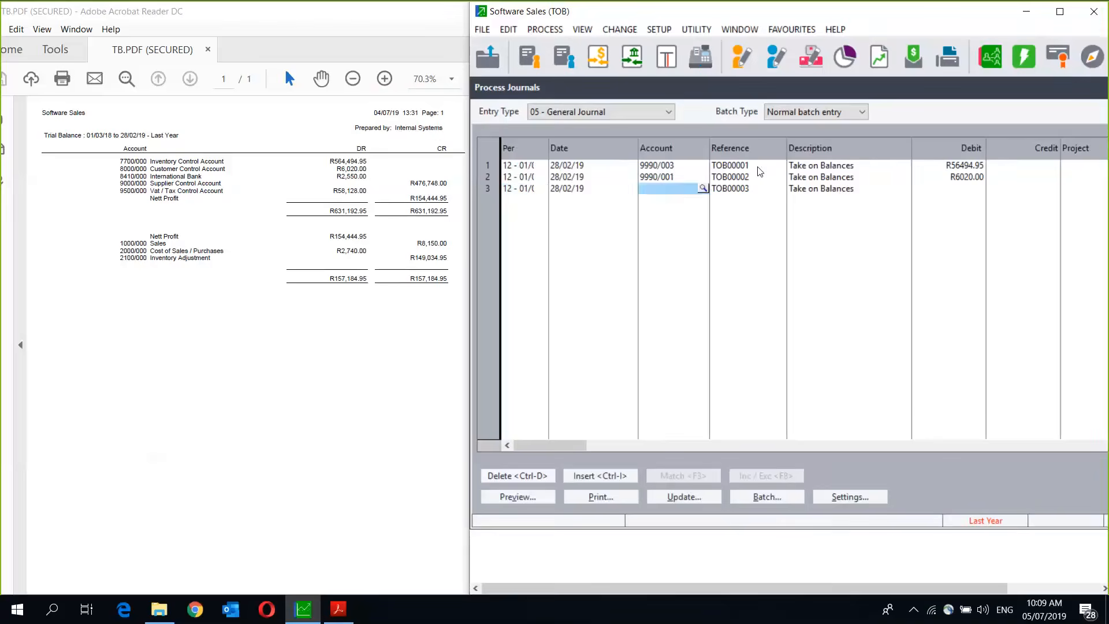
text(9990/0)
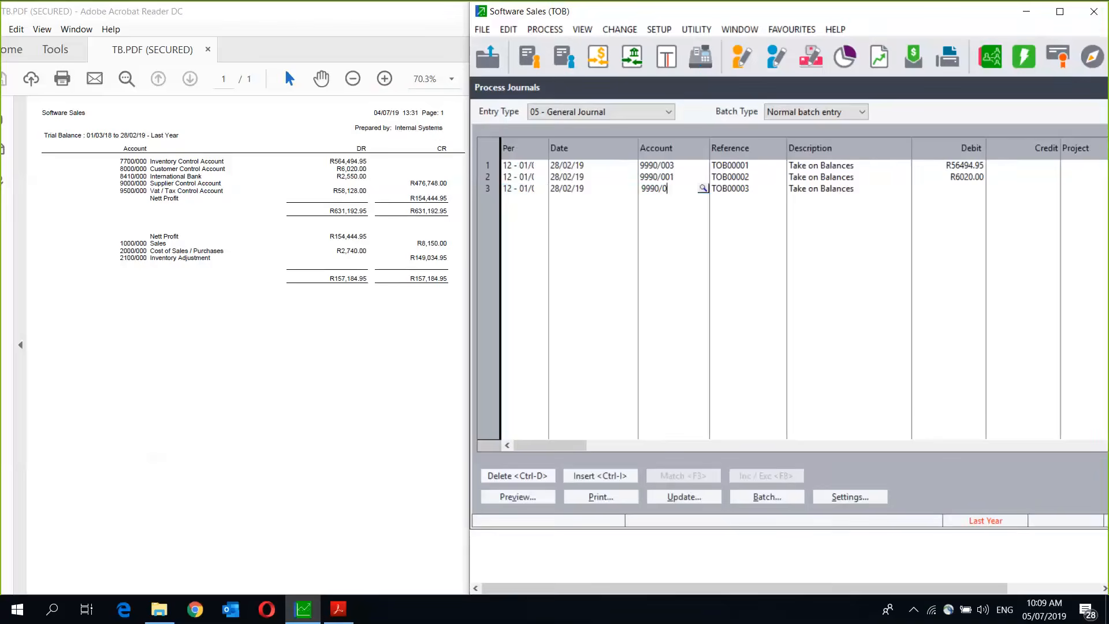
text(04)
key(Tab)
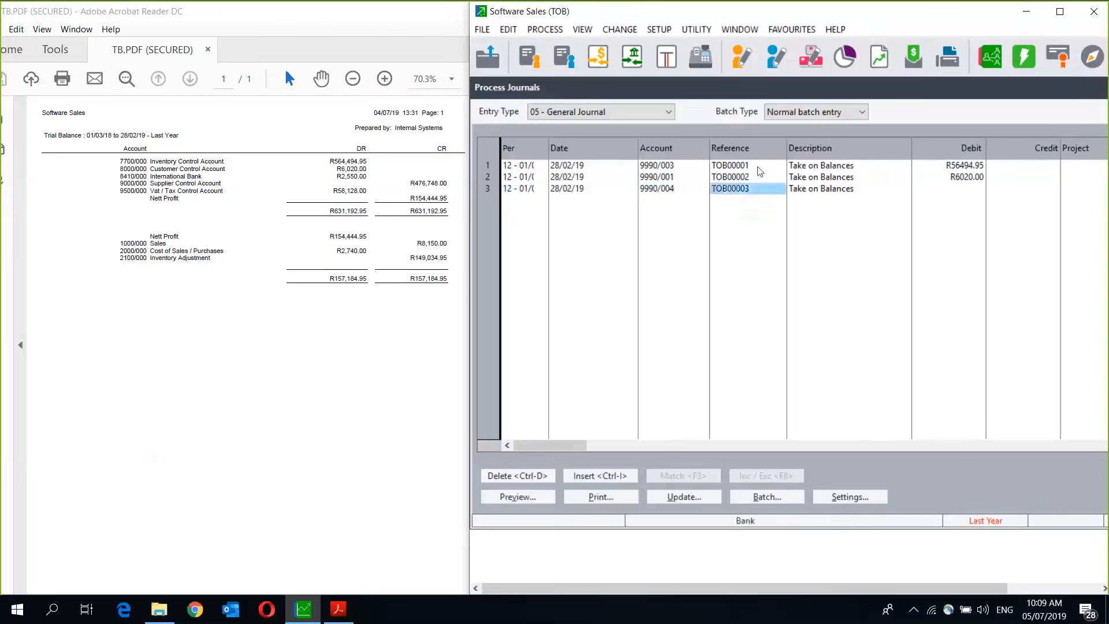
key(Tab)
key(Tab)
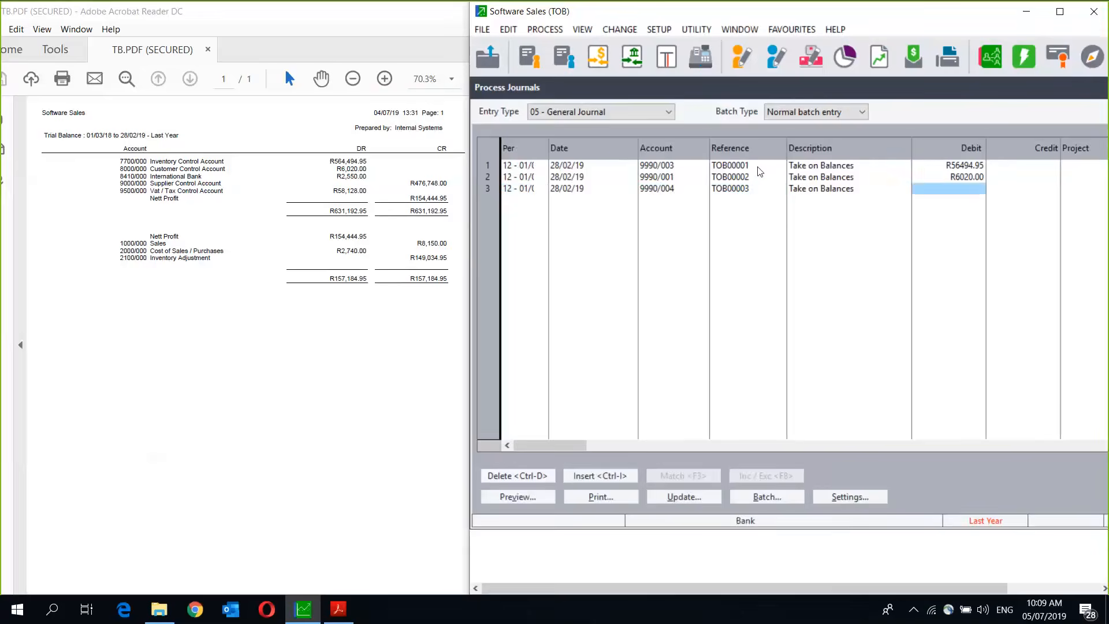
Enter a debit of 2550 on the third journal line and complete the line.
text(2550)
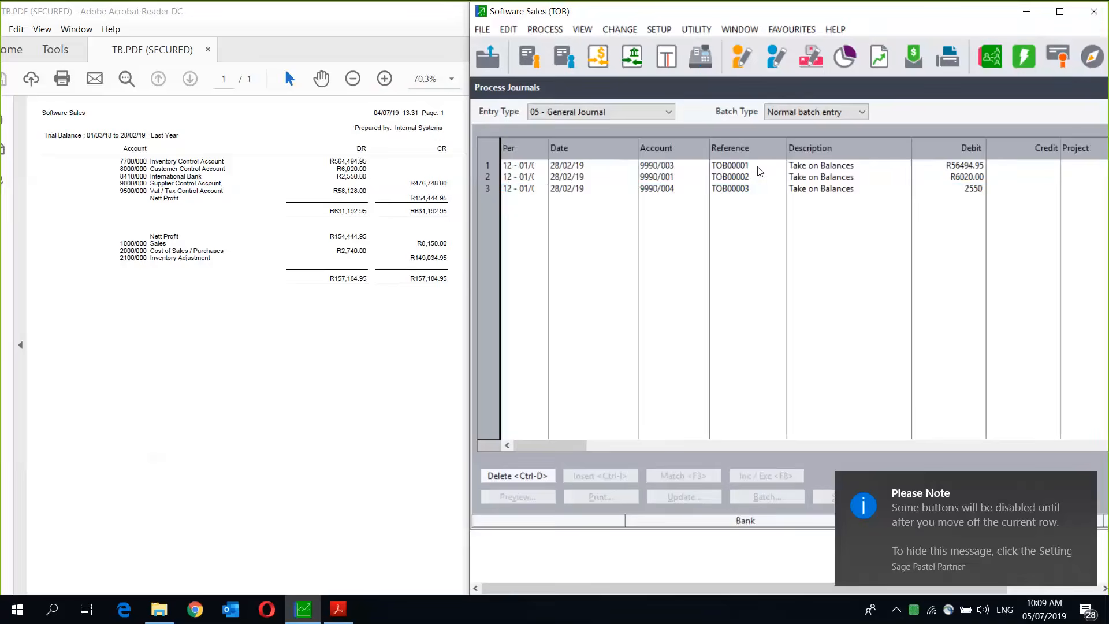
key(Tab)
key(Tab)
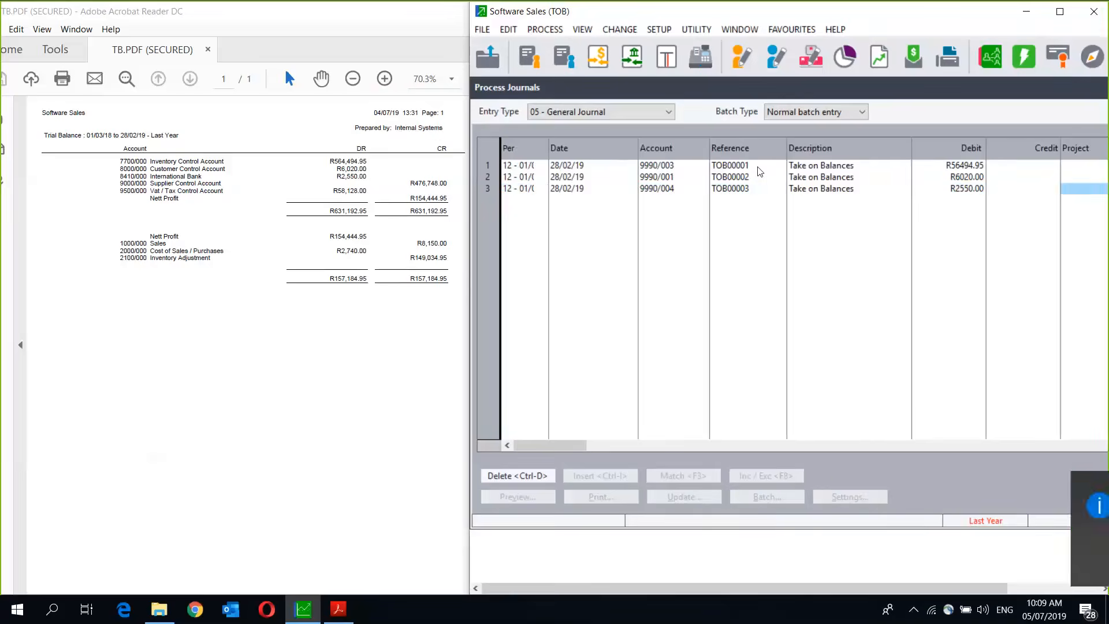
key(Tab)
key(Tab)
key(Tab)
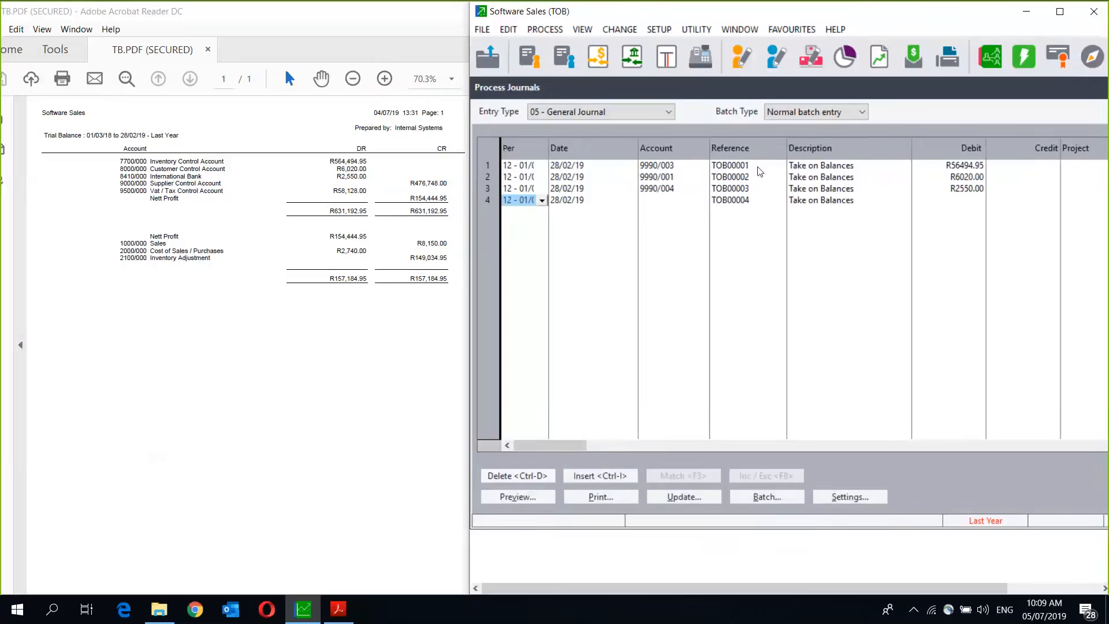
Set the fourth journal line's account to the Suppliers sub-account 9990/002, keeping the default reference and description and leaving the debit empty.
key(Tab)
key(Tab)
text(9900)
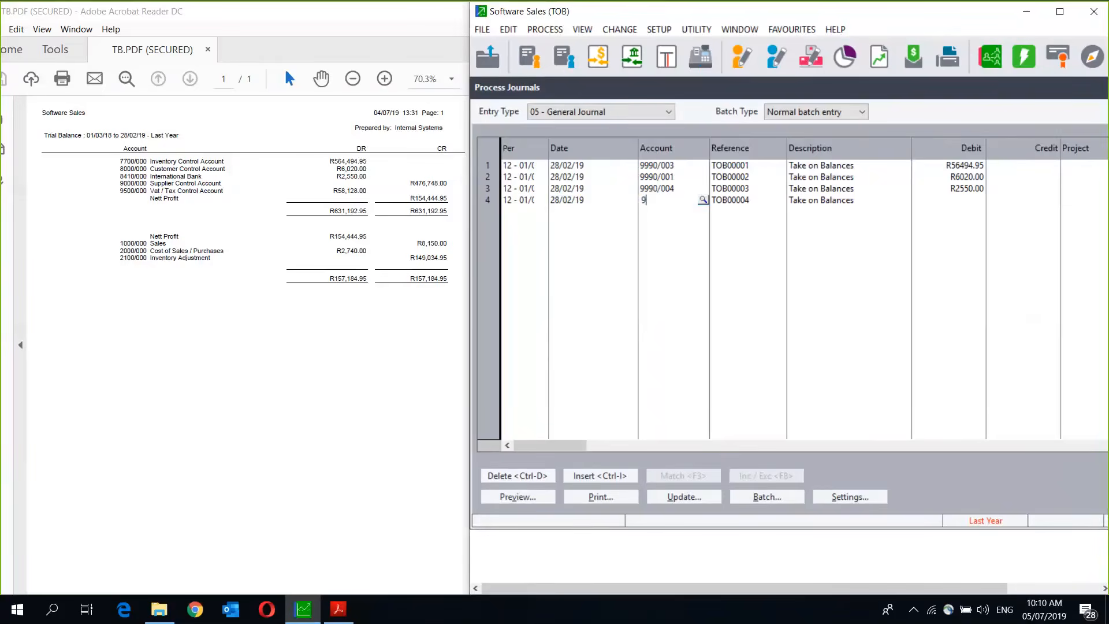
key(BackSpace)
key(BackSpace)
text(90/002)
key(Tab)
key(Tab)
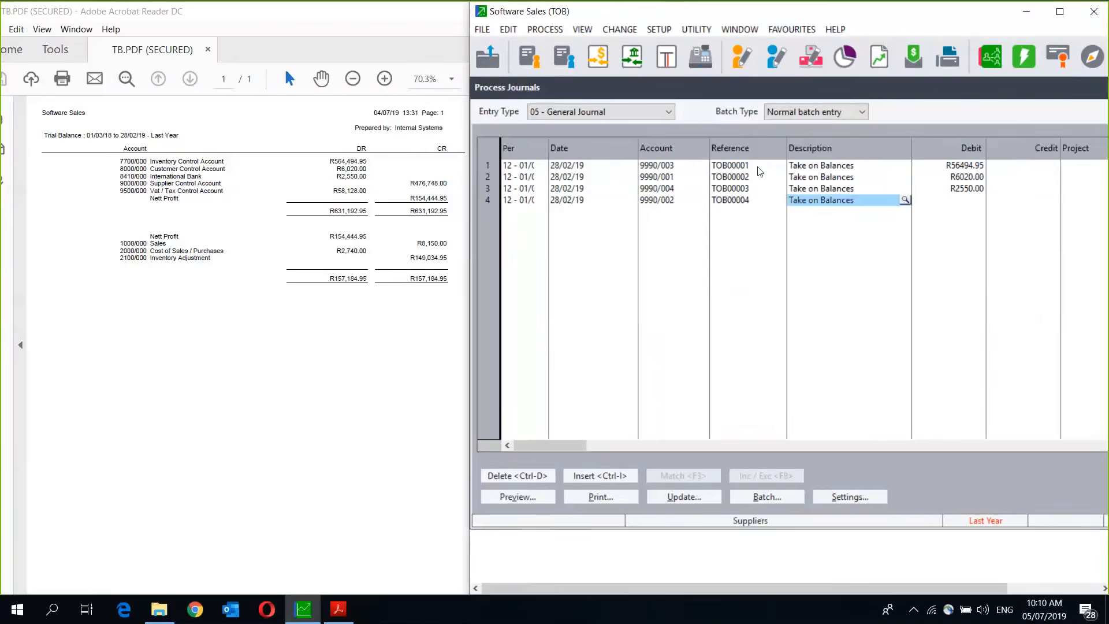
key(Tab)
key(Tab)
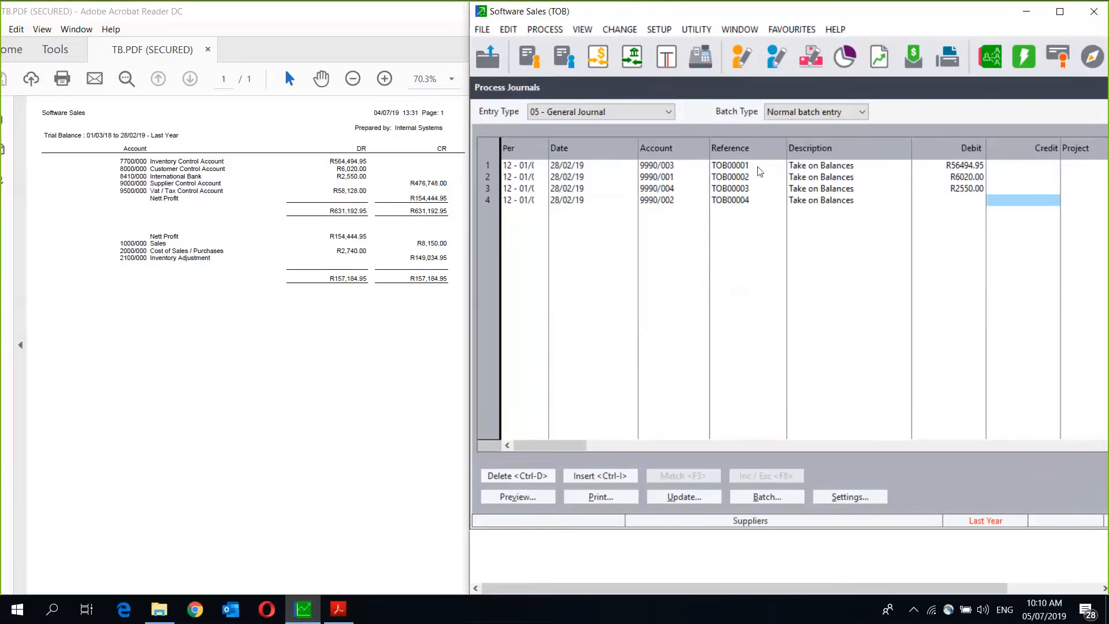
Enter a credit of 476748 on the fourth journal line and complete the line.
text(4)
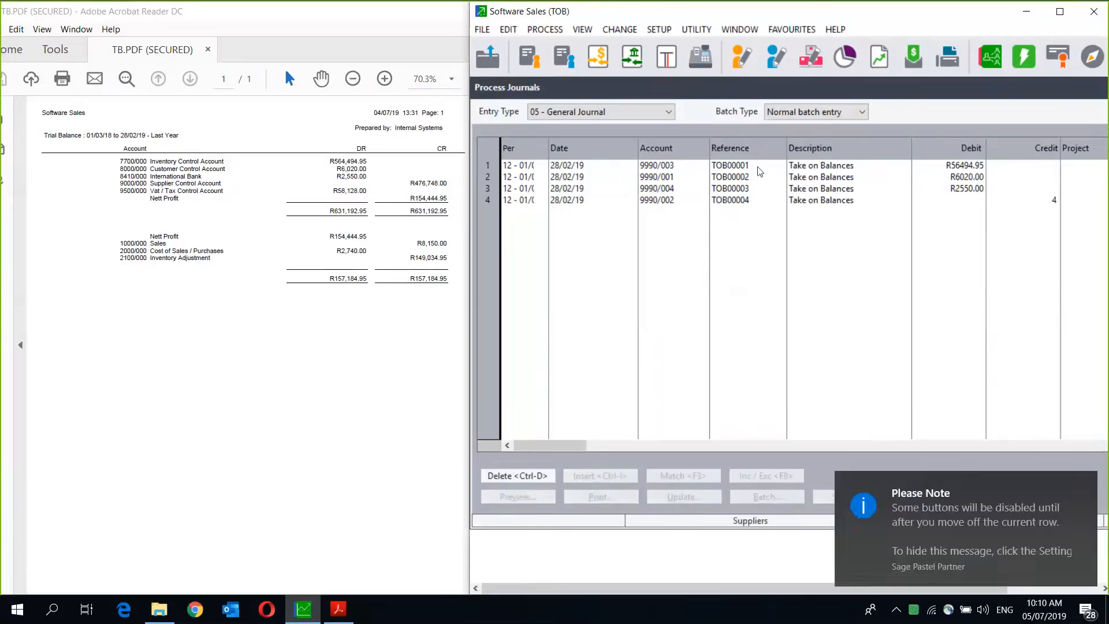
text(76748)
key(Return)
key(Return)
key(Return)
key(Return)
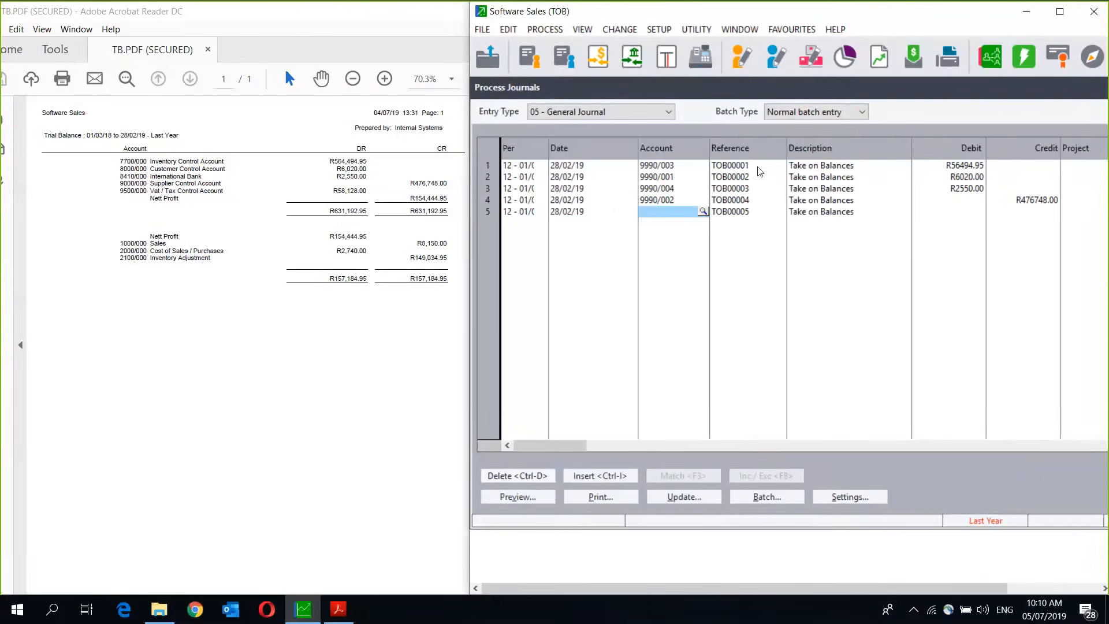
Search the general ledger accounts by description for vat and pick Vat / Tax Control Account 9500/000 for the fifth journal line.
click(704, 212)
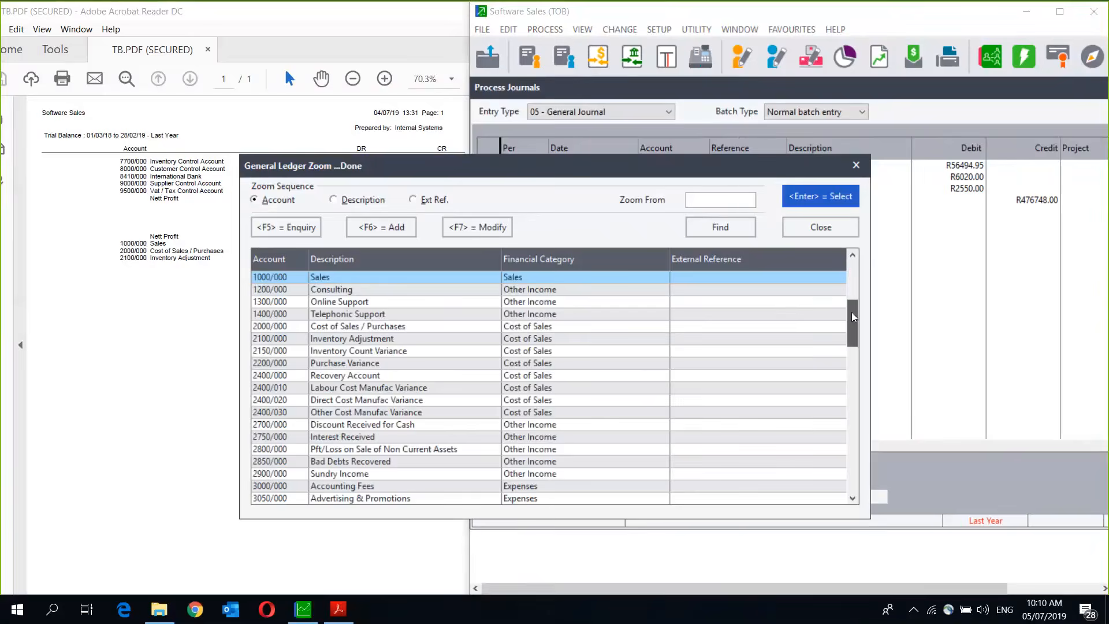
drag(851, 312, 847, 459)
text(VA)
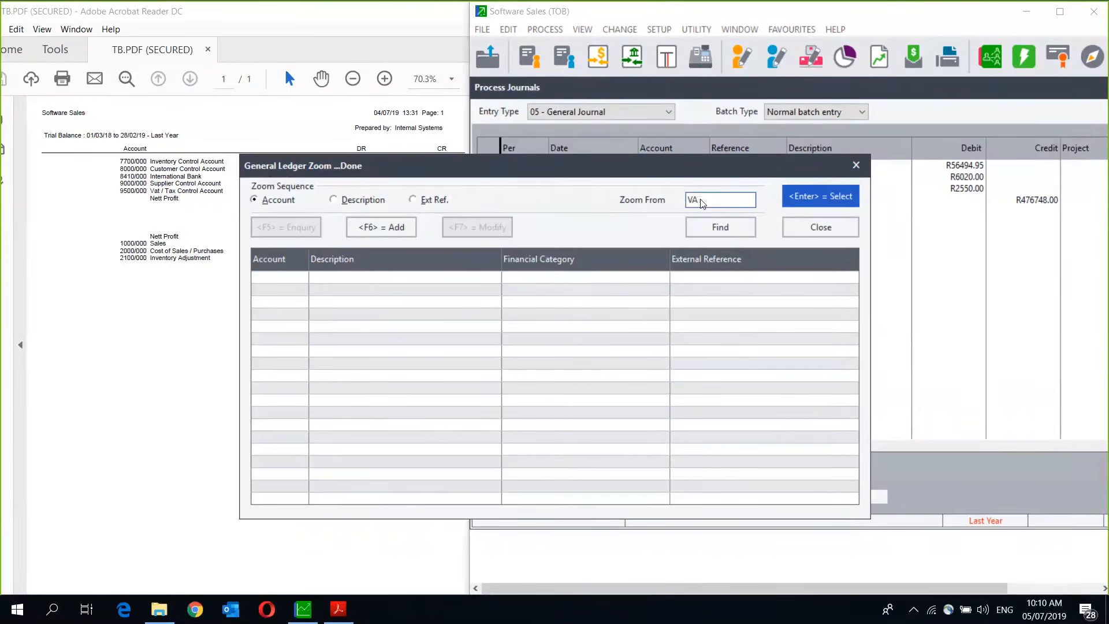
key(BackSpace)
key(BackSpace)
click(345, 205)
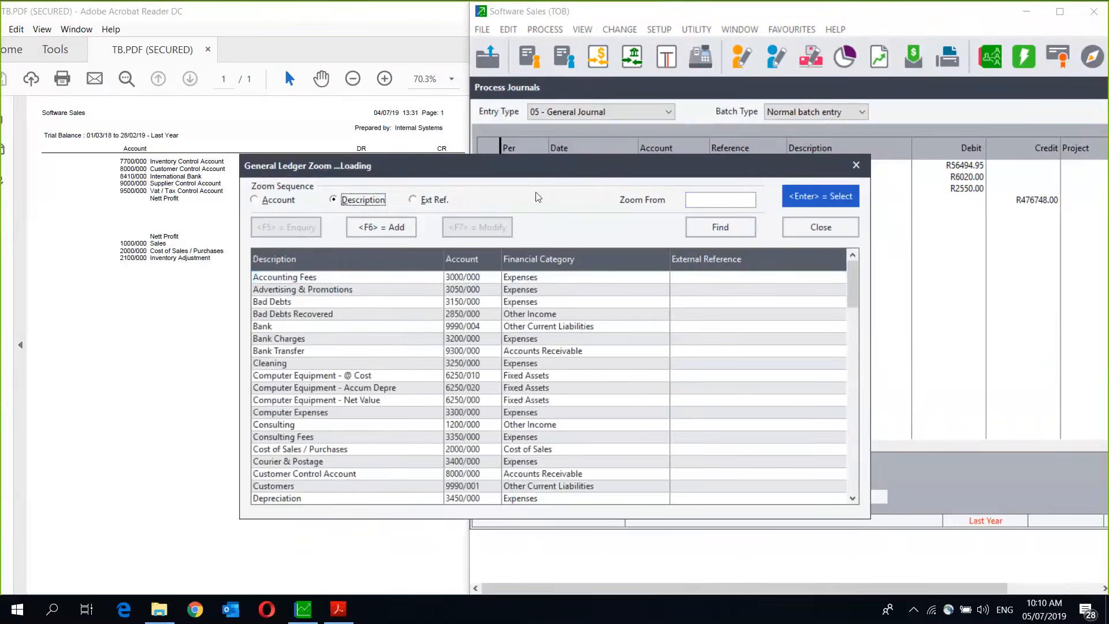
click(723, 201)
text(Vvat)
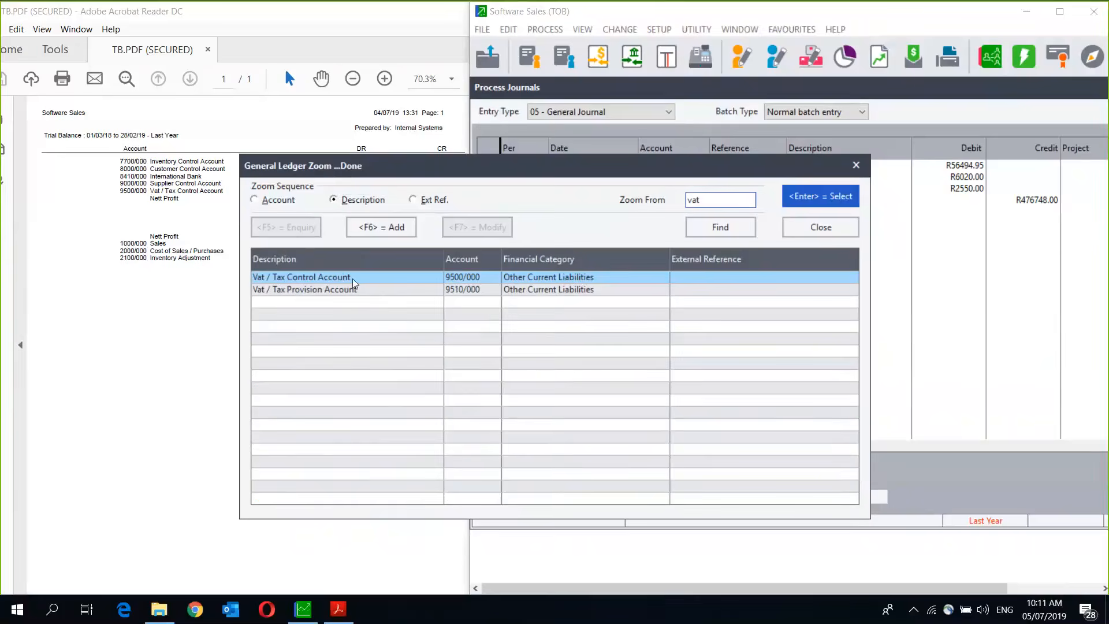
double_click(352, 278)
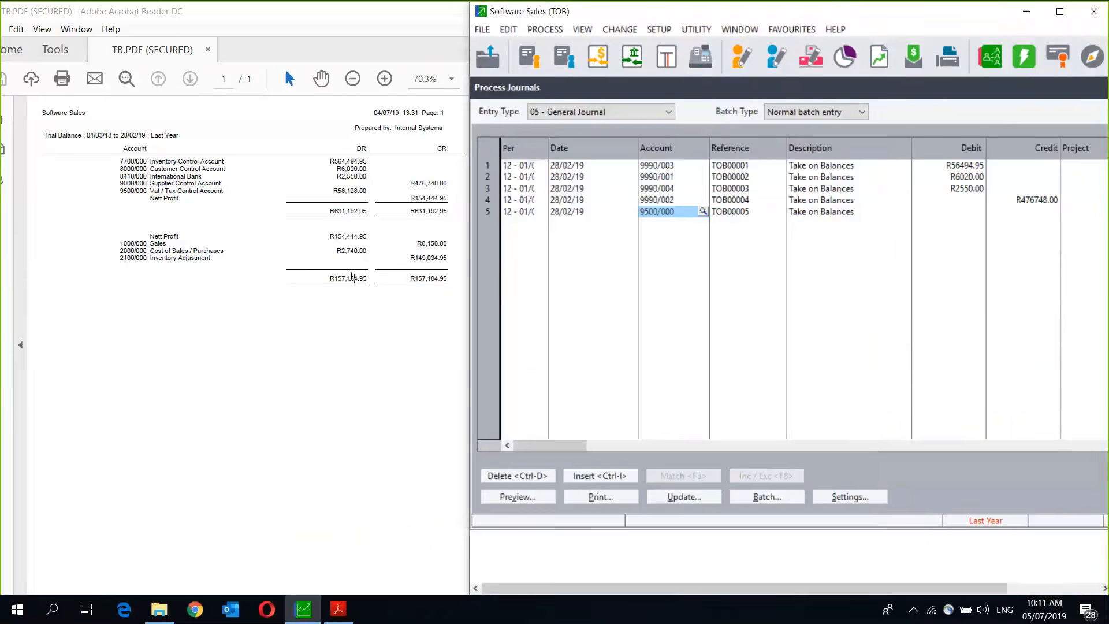
Enter a debit of 58128 on the fifth journal line and complete the line.
click(936, 223)
click(945, 212)
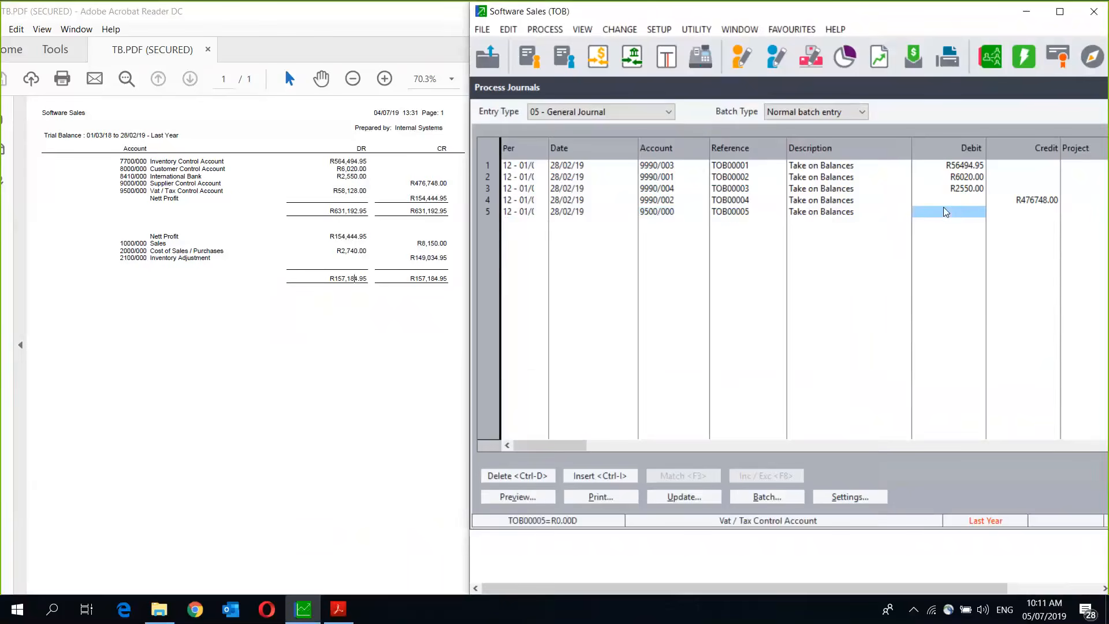
text(5)
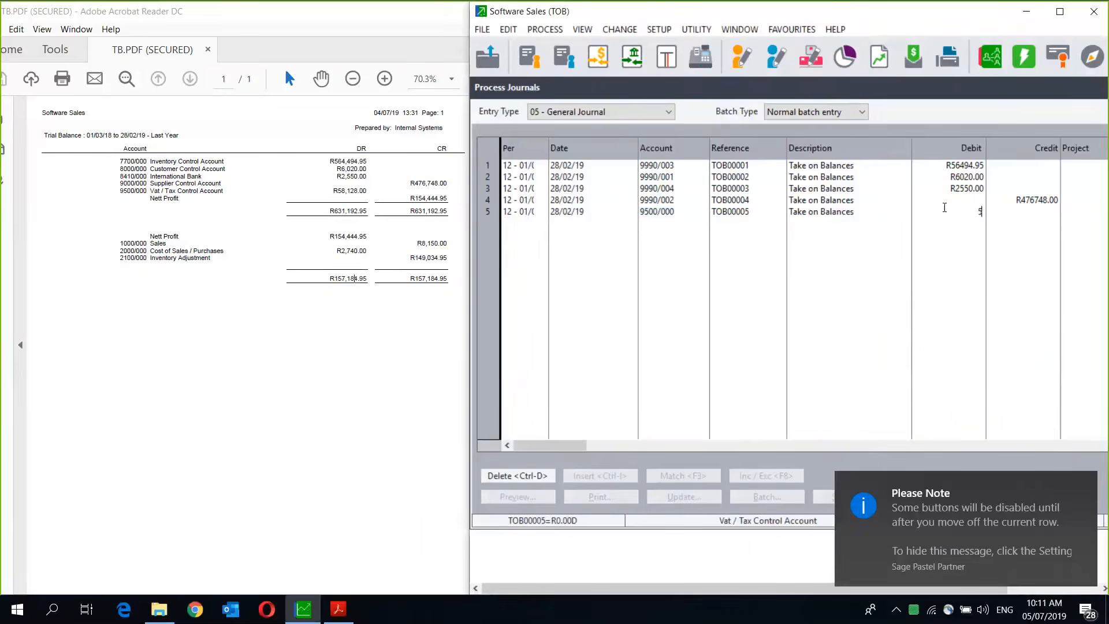
text(8128)
key(Return)
key(Return)
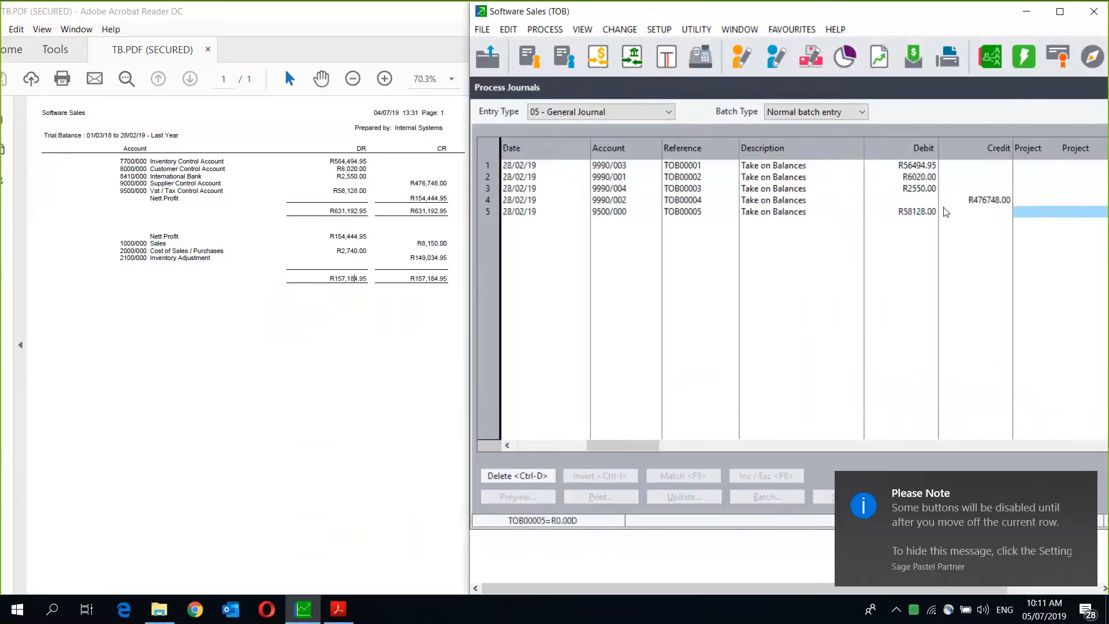
key(Return)
key(Return)
key(Return)
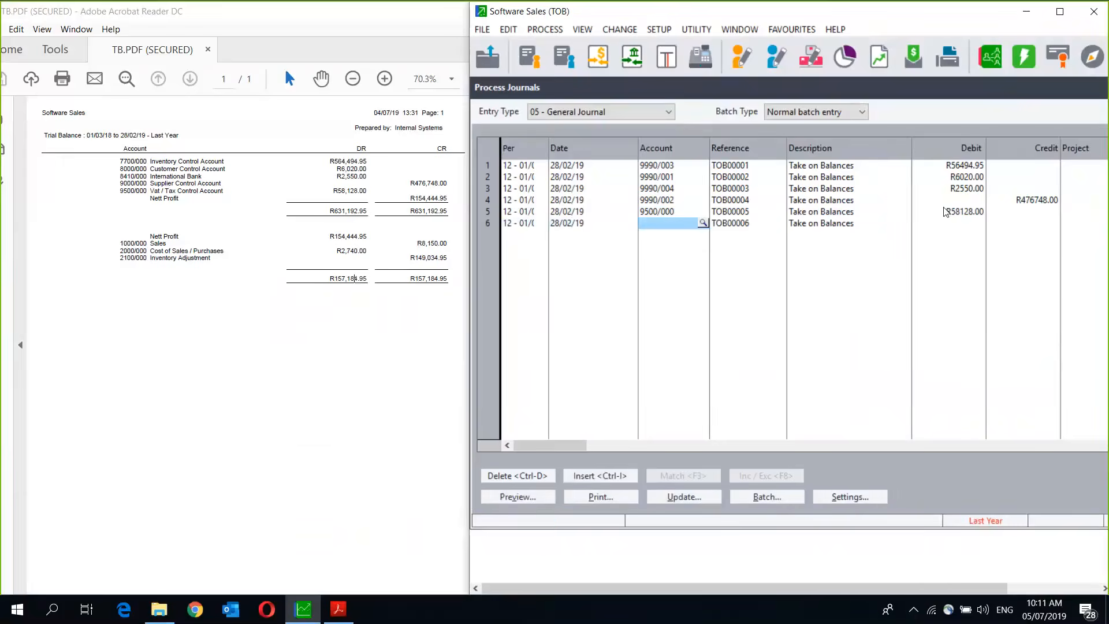
Enter the sixth journal line for Sales account 1000/000 with a credit of 8150, and start a seventh line.
text(1000/000)
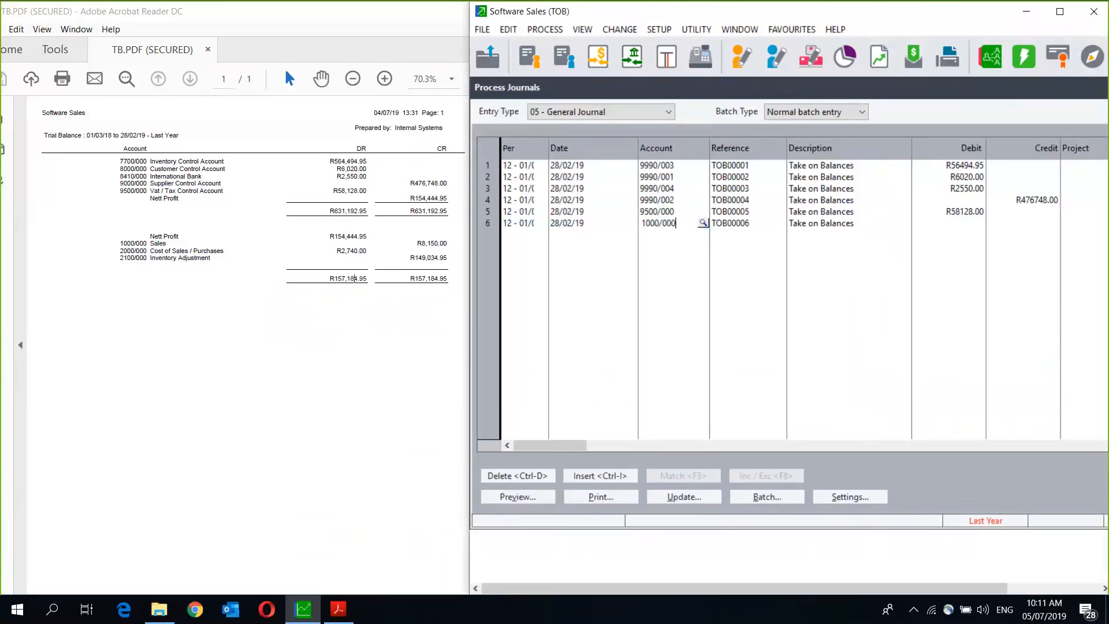
key(Return)
key(Return)
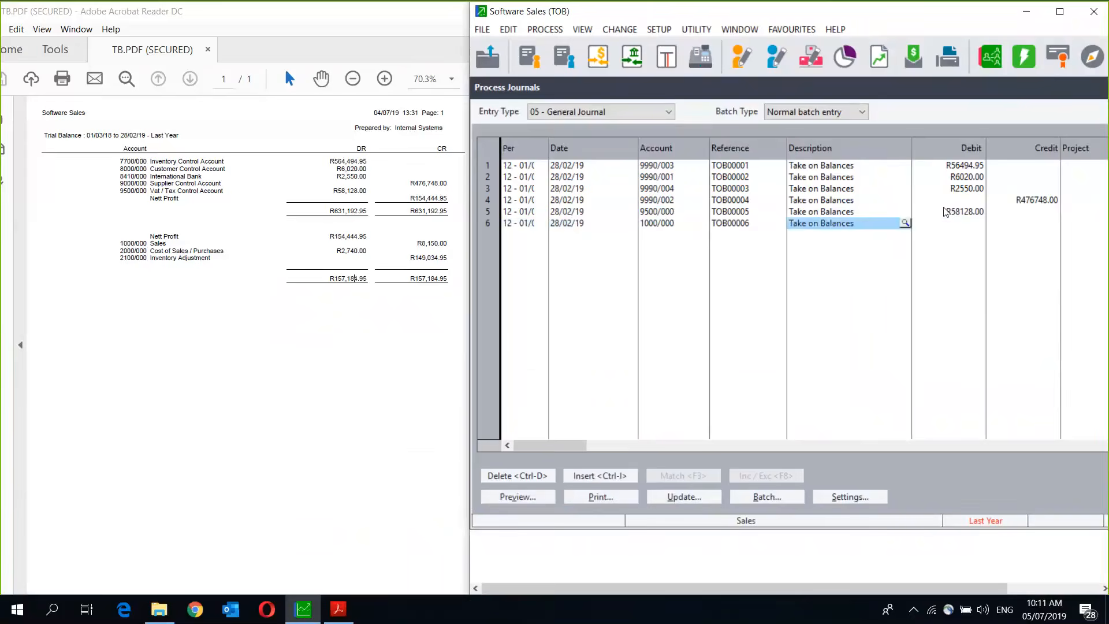
key(Return)
key(Return)
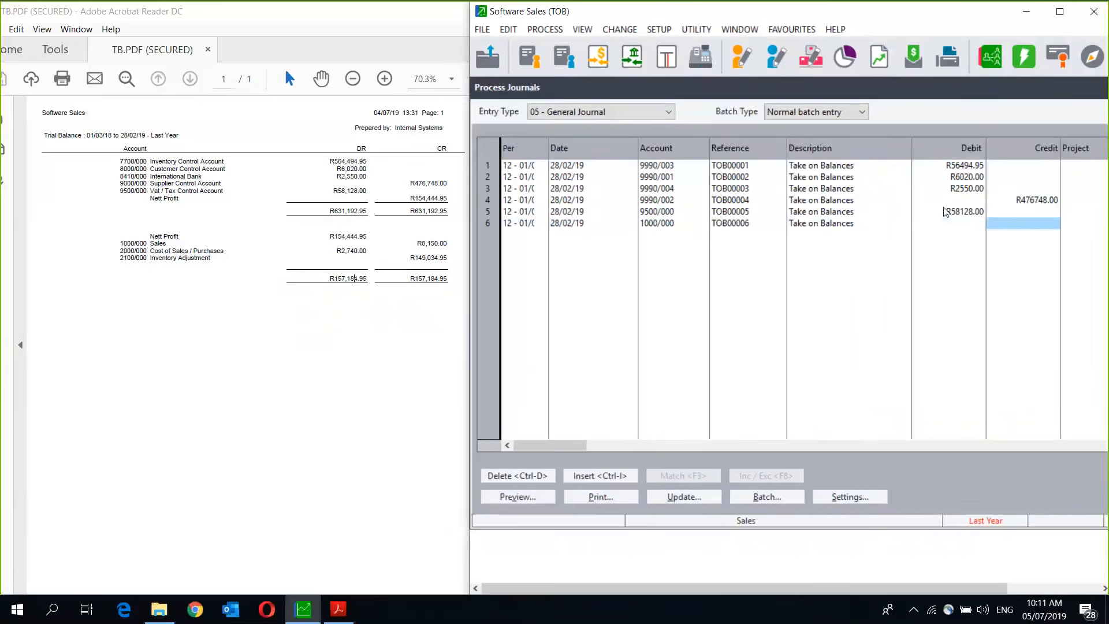
text(81)
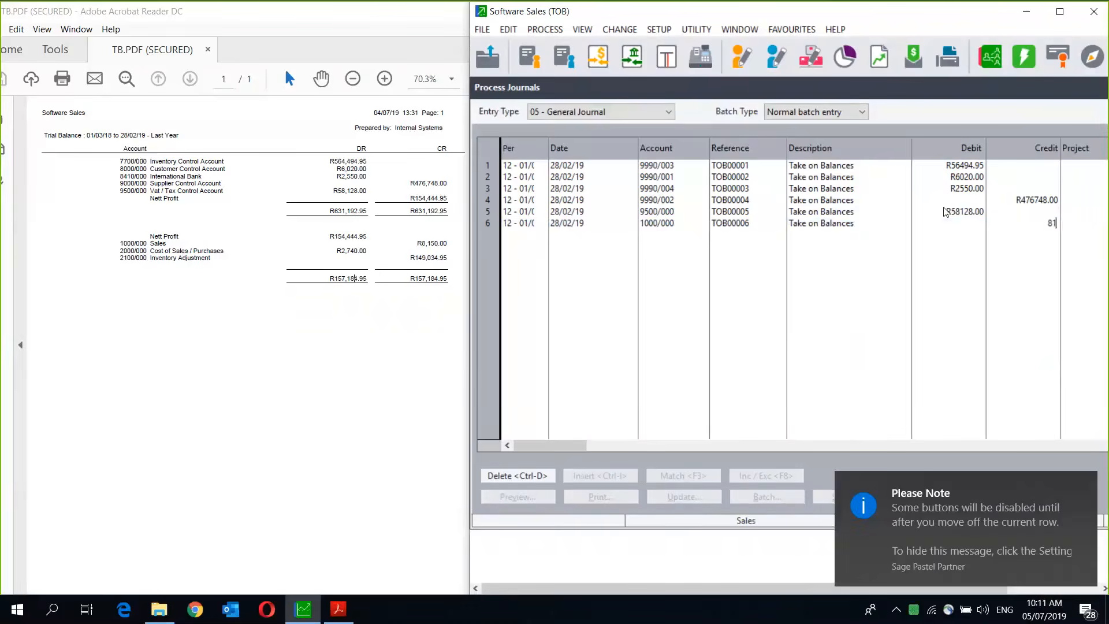
text(50)
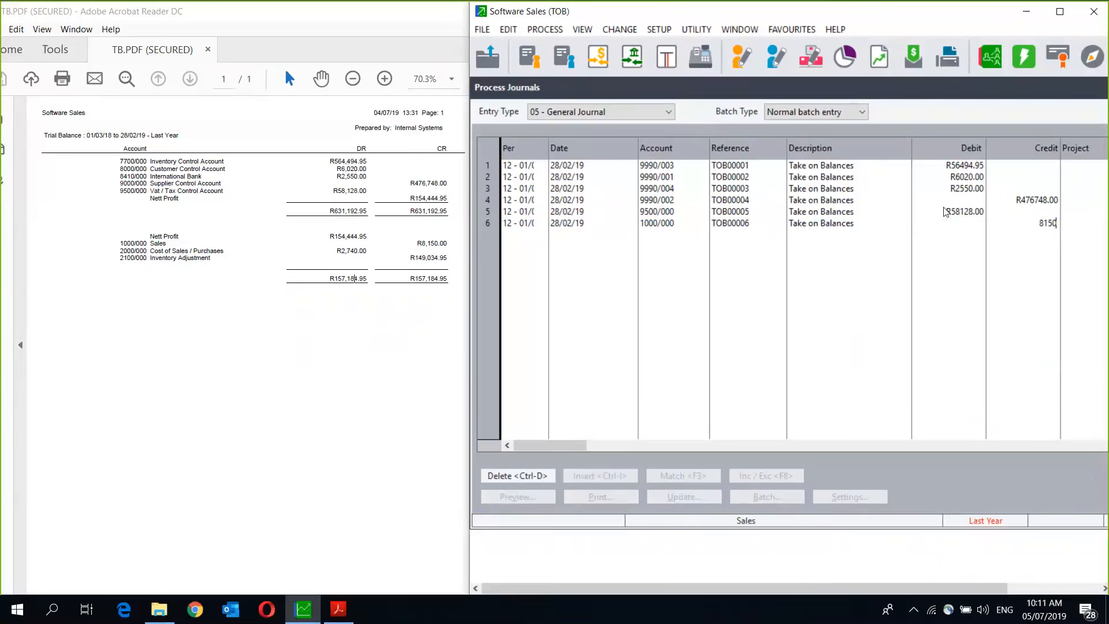
key(Tab)
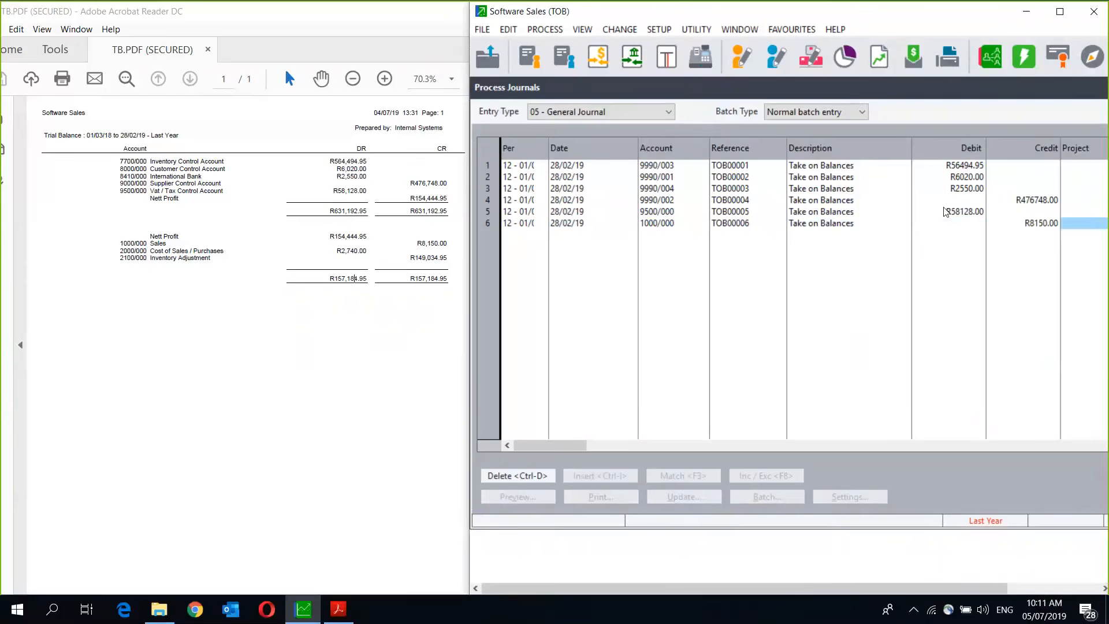
key(Tab)
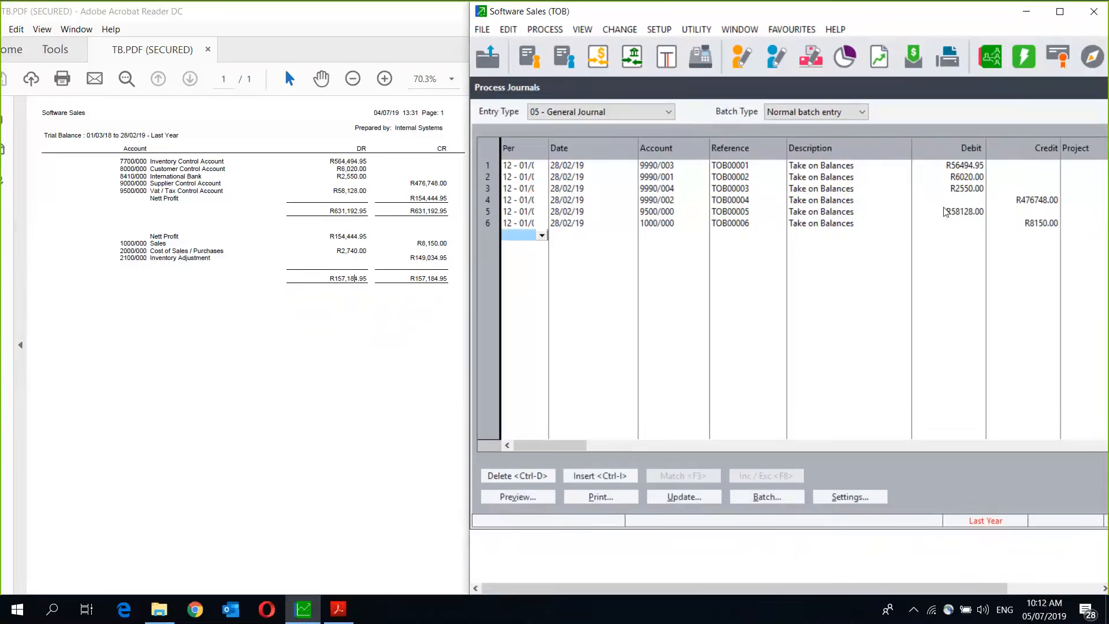
key(Tab)
key(Tab)
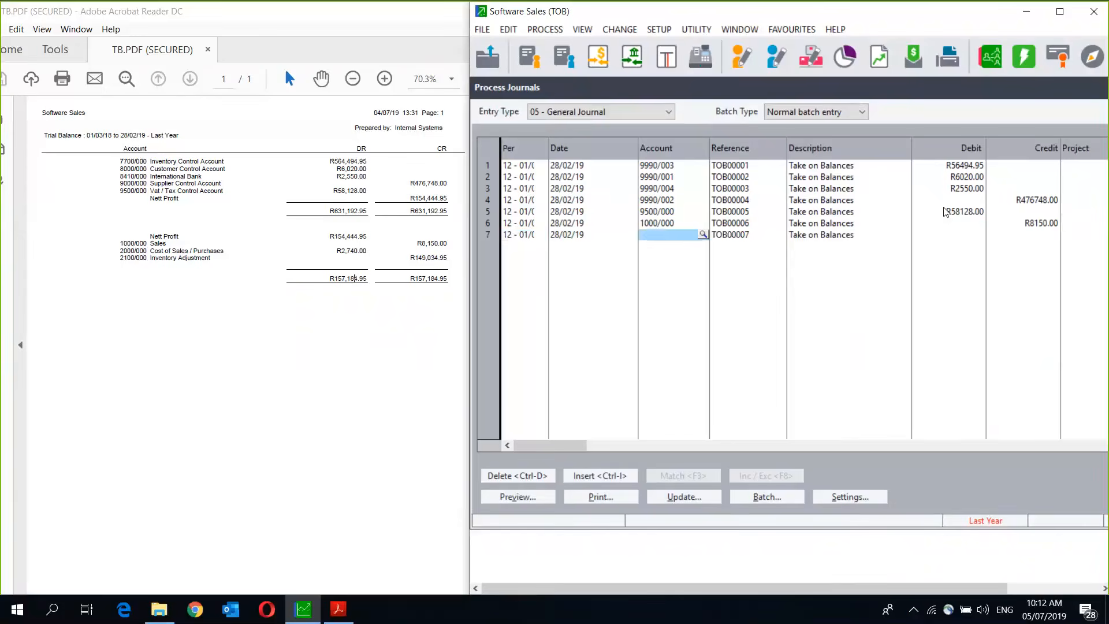
Enter the seventh journal line for Cost of Sales / Purchases account 2000/000 with a debit of 2740 and complete it.
text(2000/000)
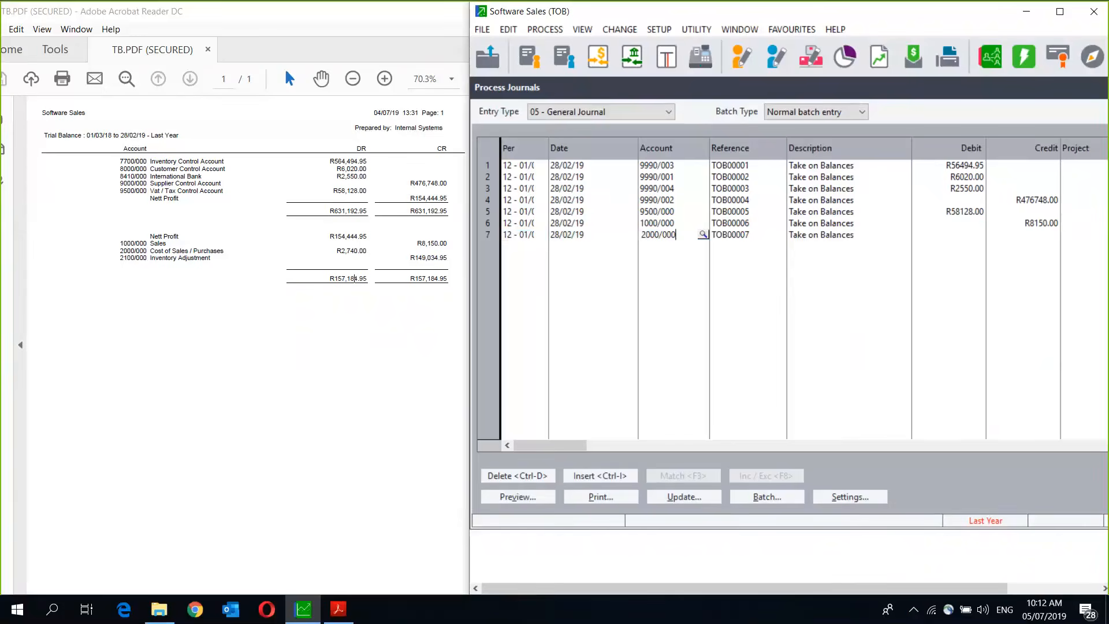
key(Return)
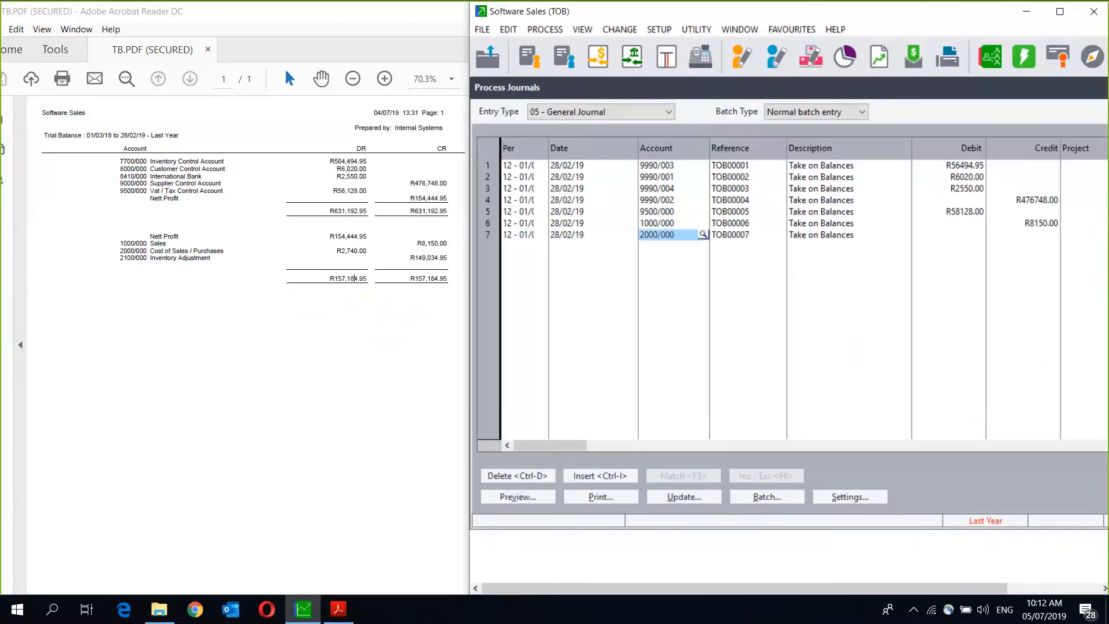
key(Tab)
key(Tab)
key(Tab)
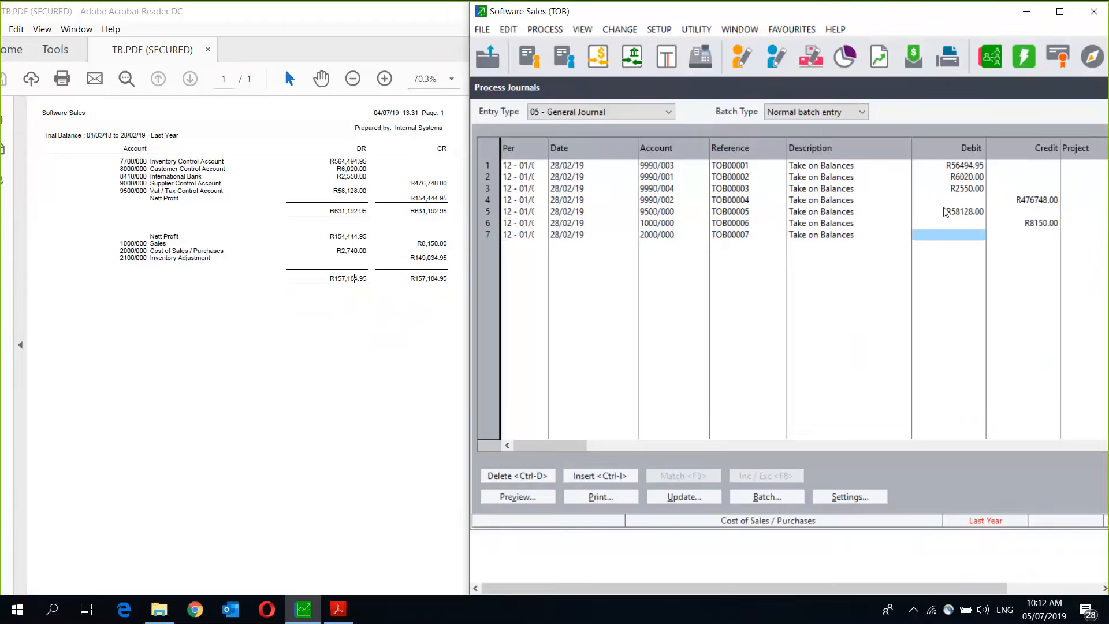
text(2)
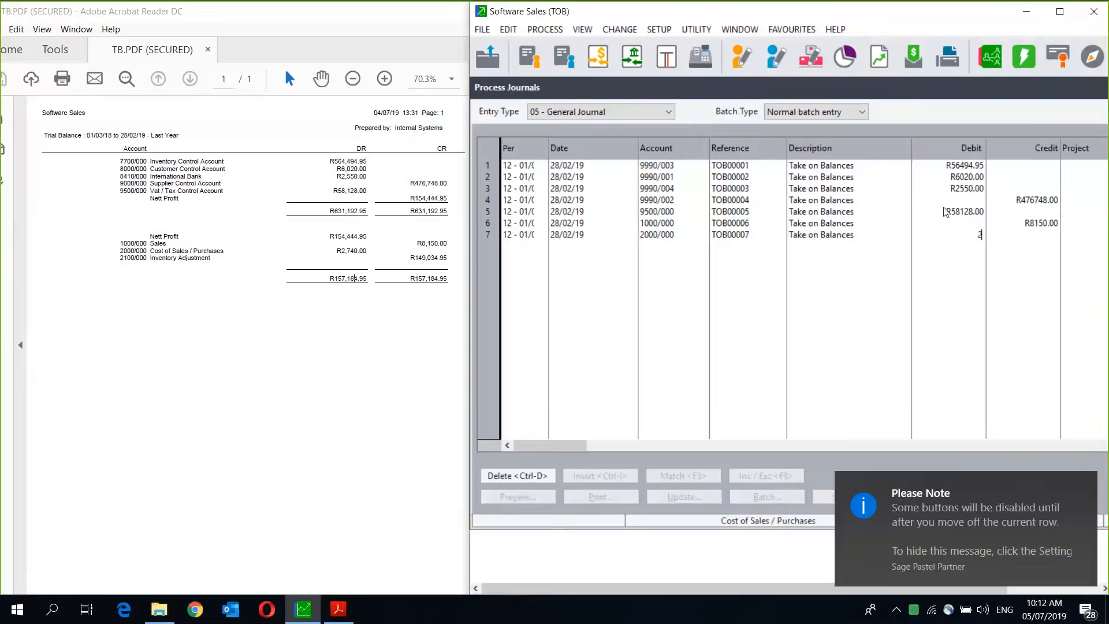
text(740)
key(Tab)
key(Tab)
key(Tab)
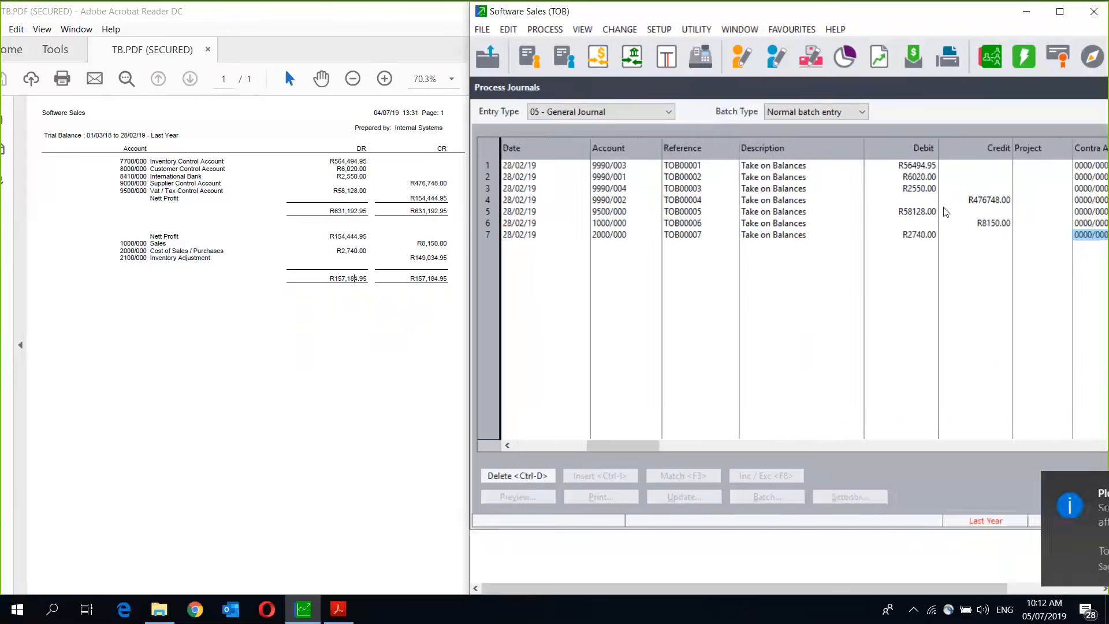
key(Tab)
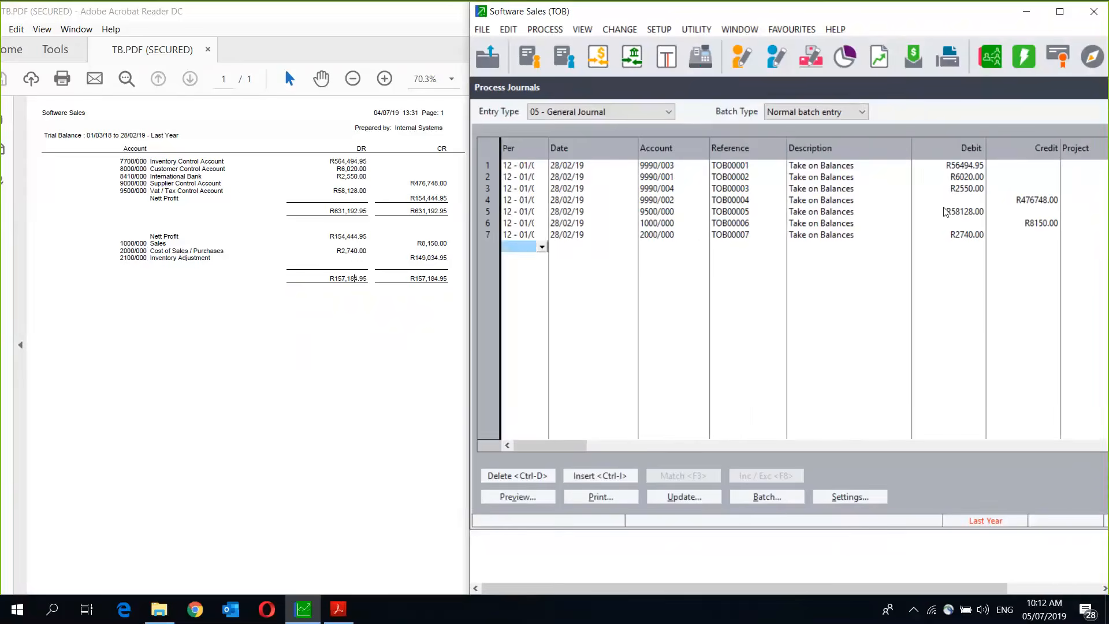
Enter the eighth journal line for Inventory Adjustment account 2100/000 with a credit of 149034.95.
key(Tab)
key(Tab)
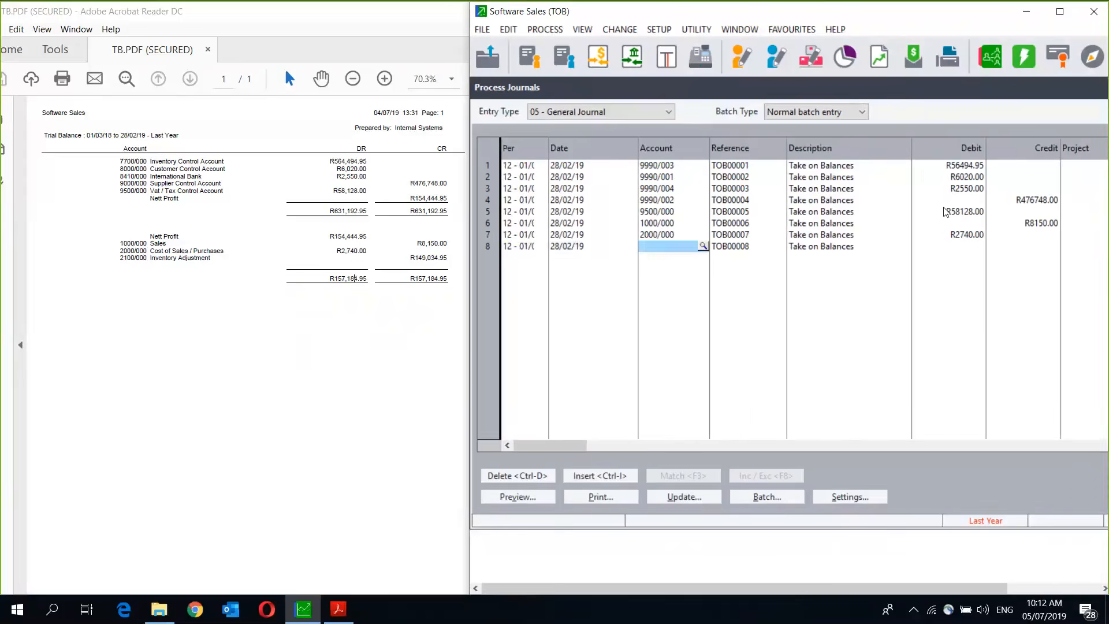
text(2100/000)
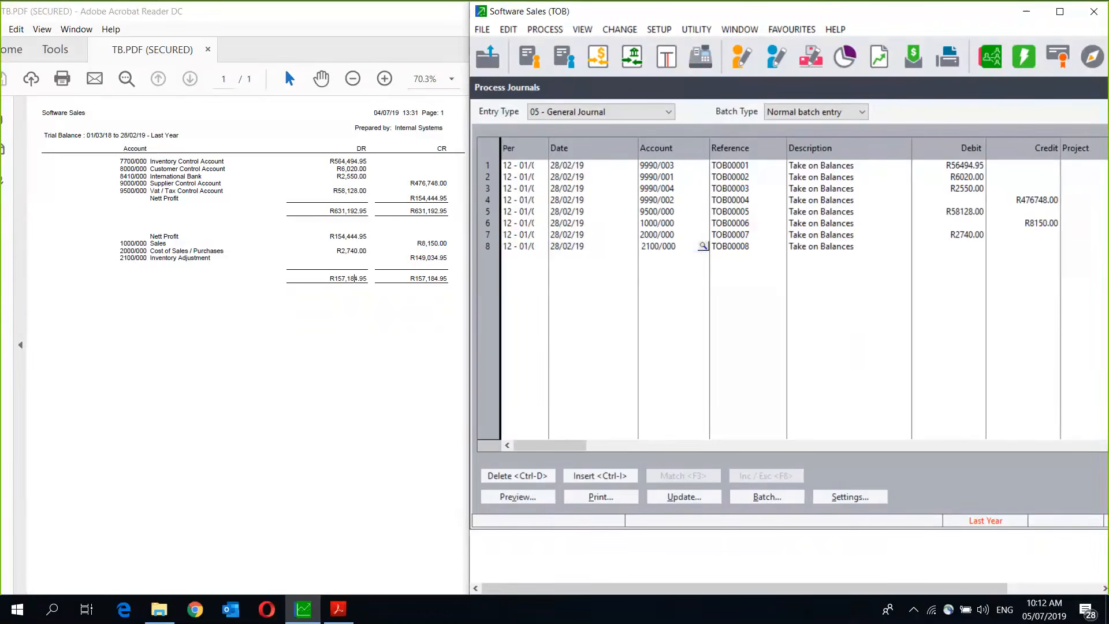
key(Tab)
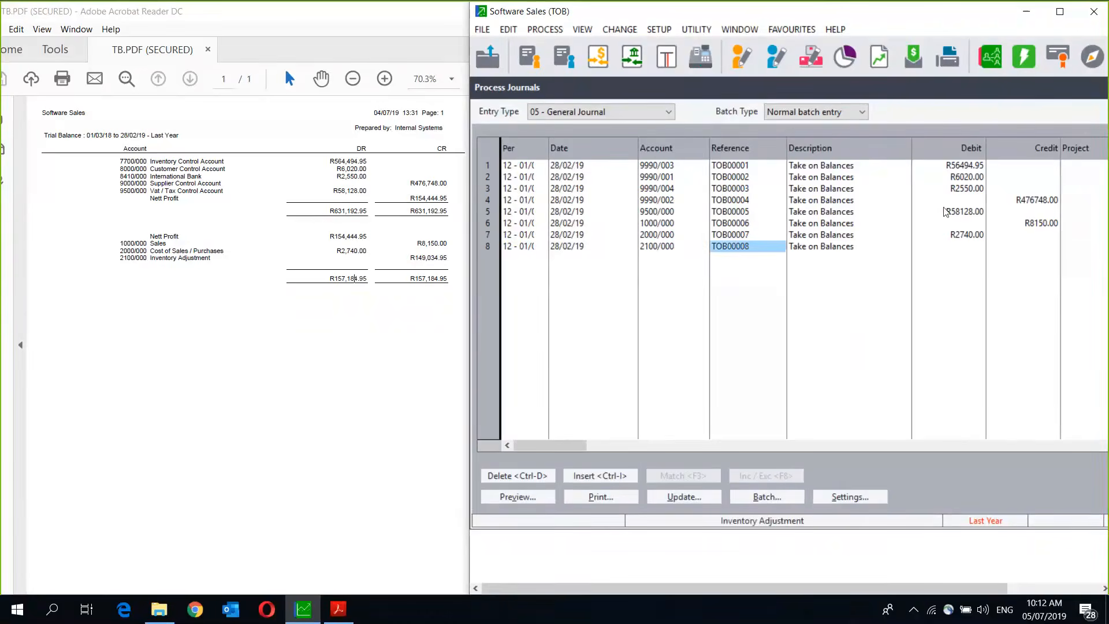
key(Tab)
key(Tab)
key(Tab)
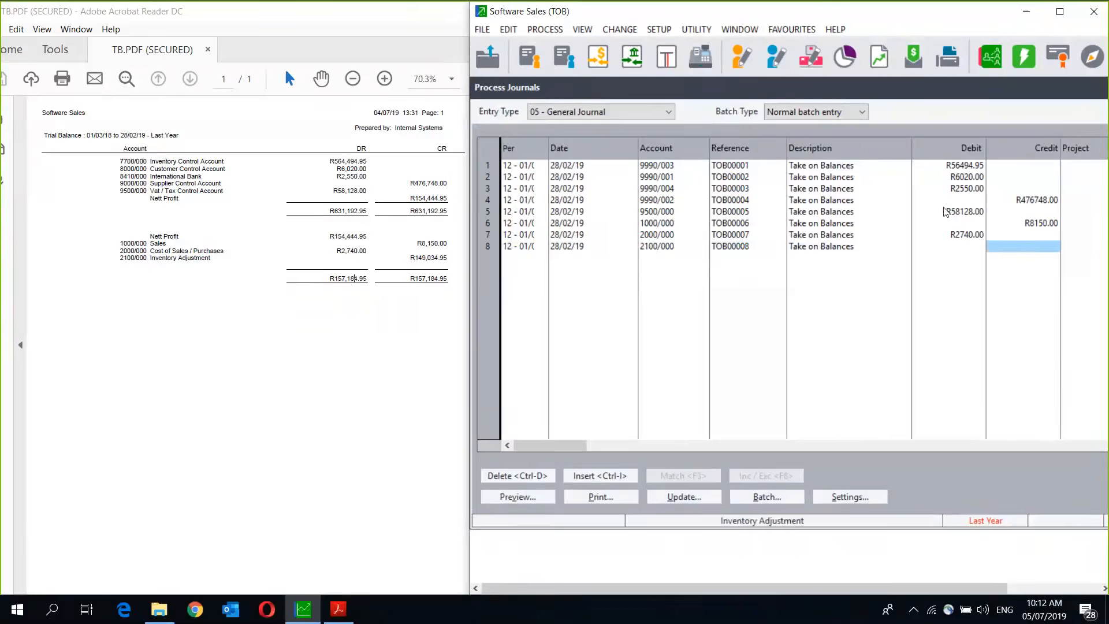
text(1)
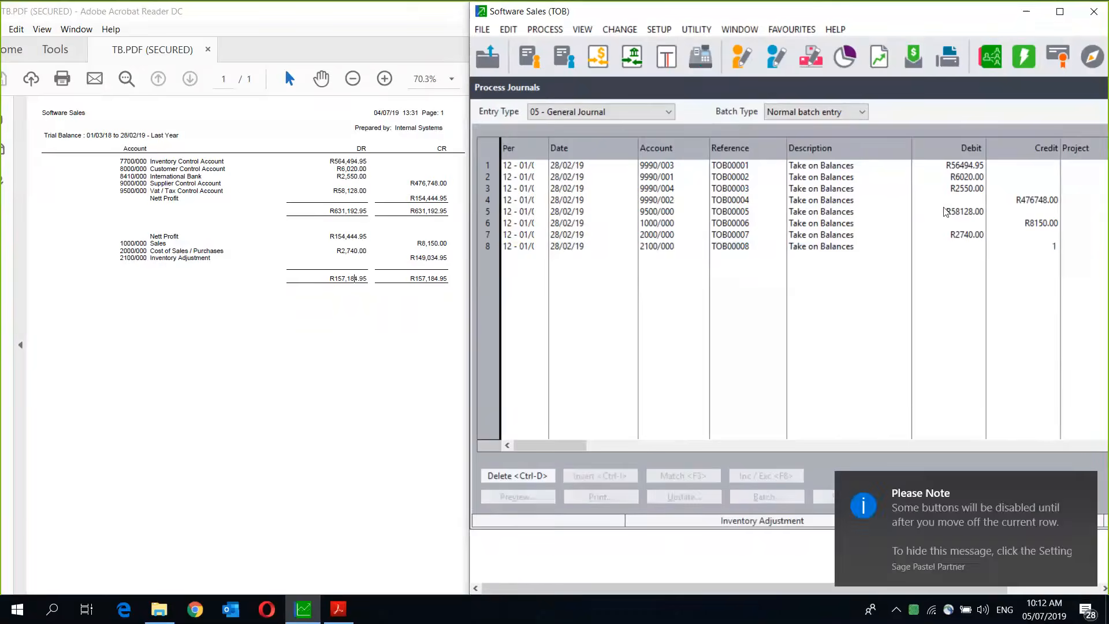
text(49034)
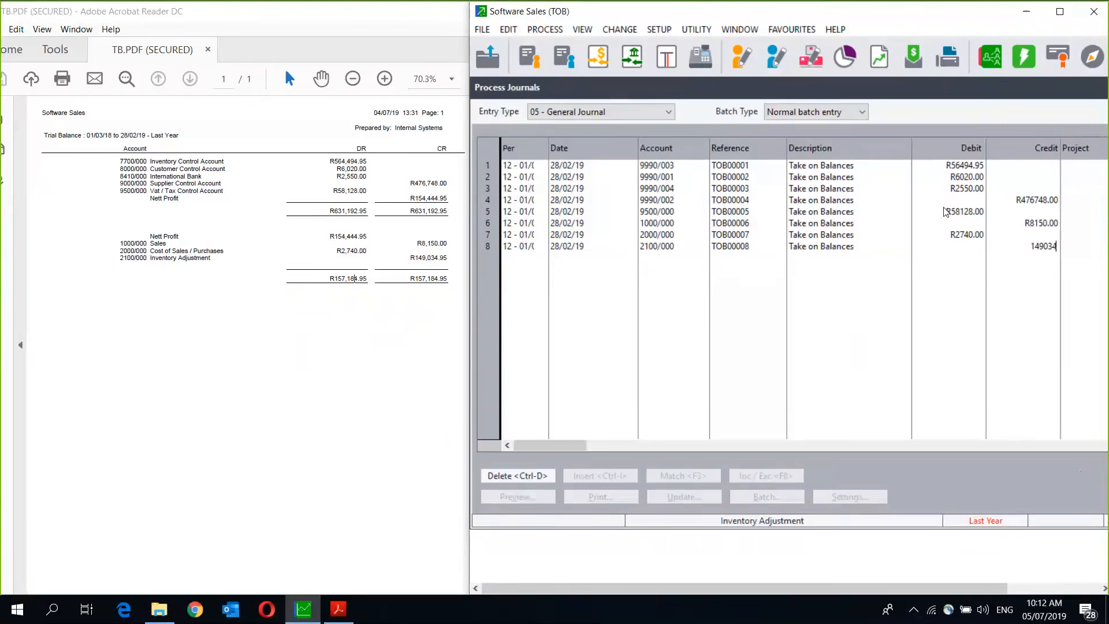
text(.95)
key(Return)
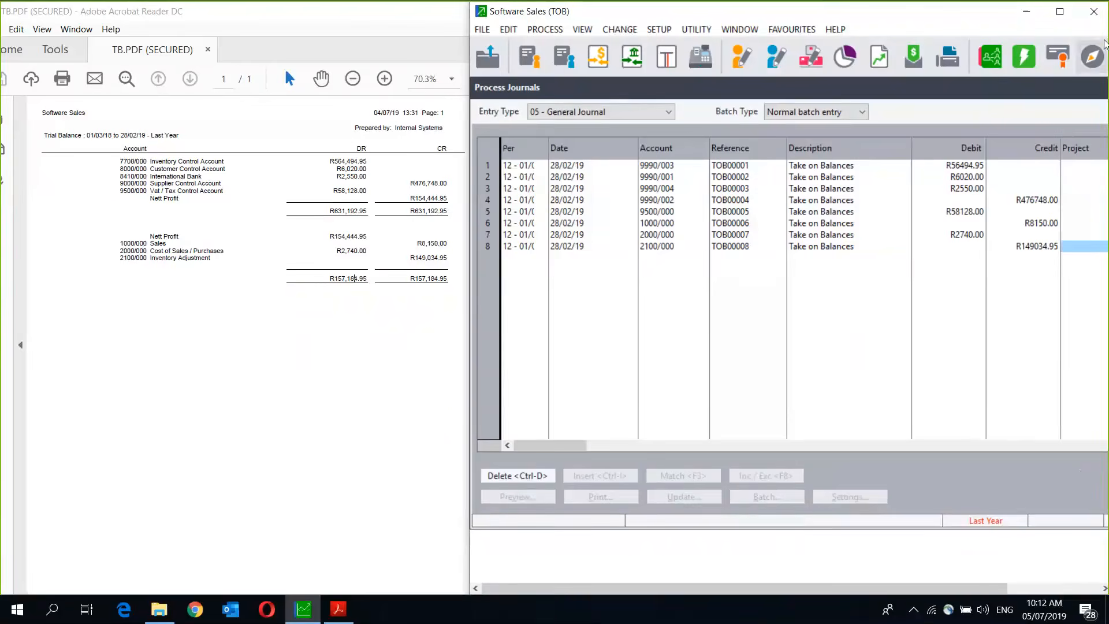
Check the batch balance in the maximized journal window, complete the eighth line, and restore the window beside the trial balance.
click(1060, 12)
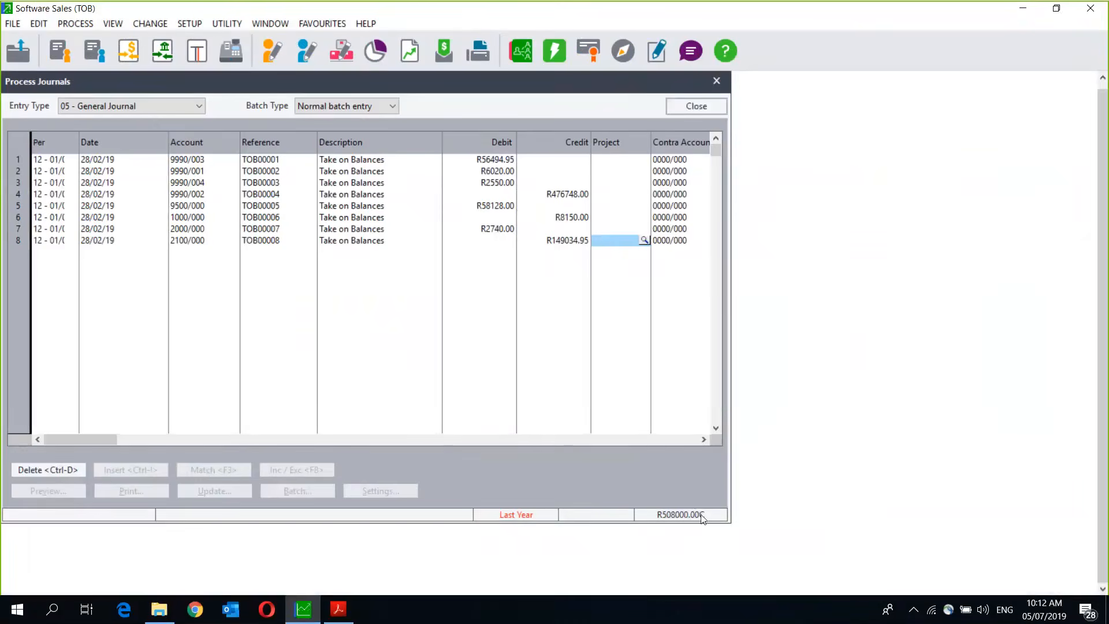
key(Return)
key(Return)
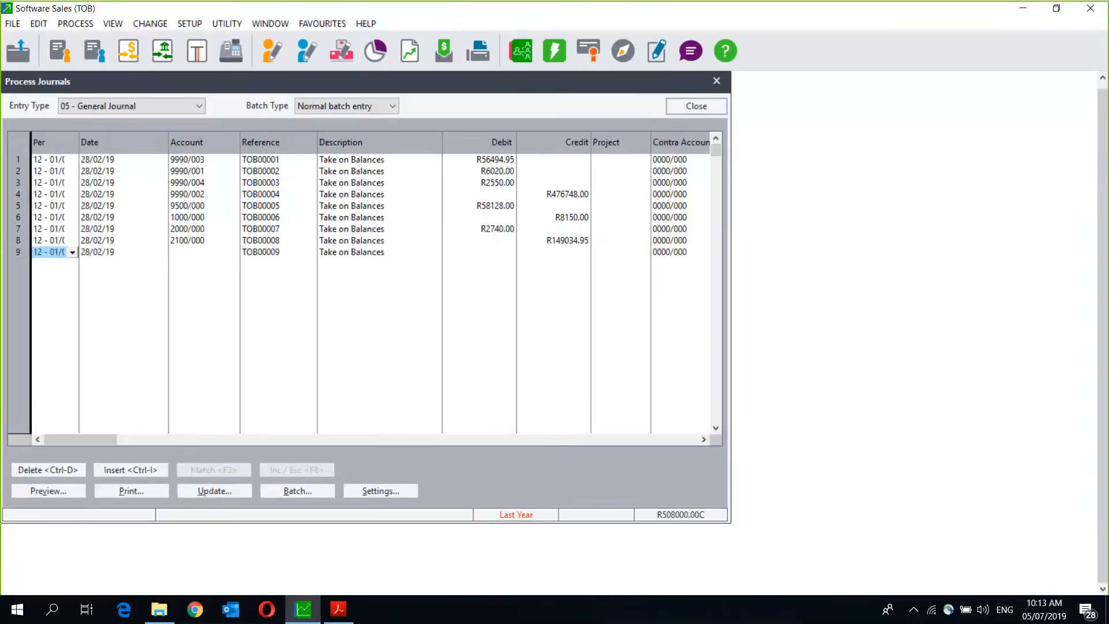
click(1054, 10)
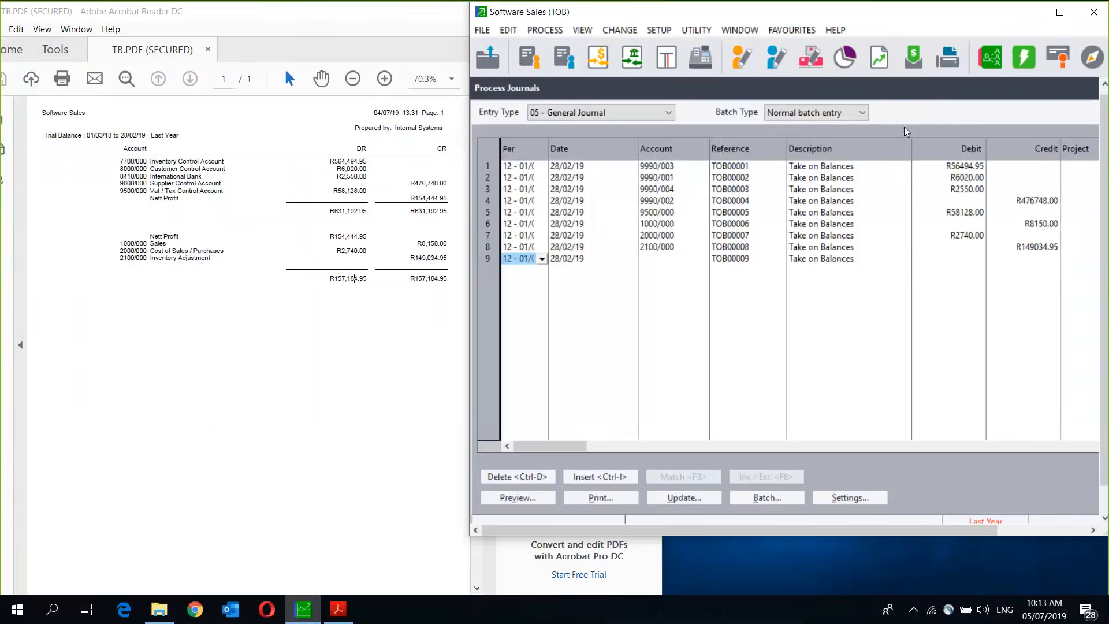
Change the first journal line's debit to 564494 and check the batch balance in the maximized window.
click(962, 168)
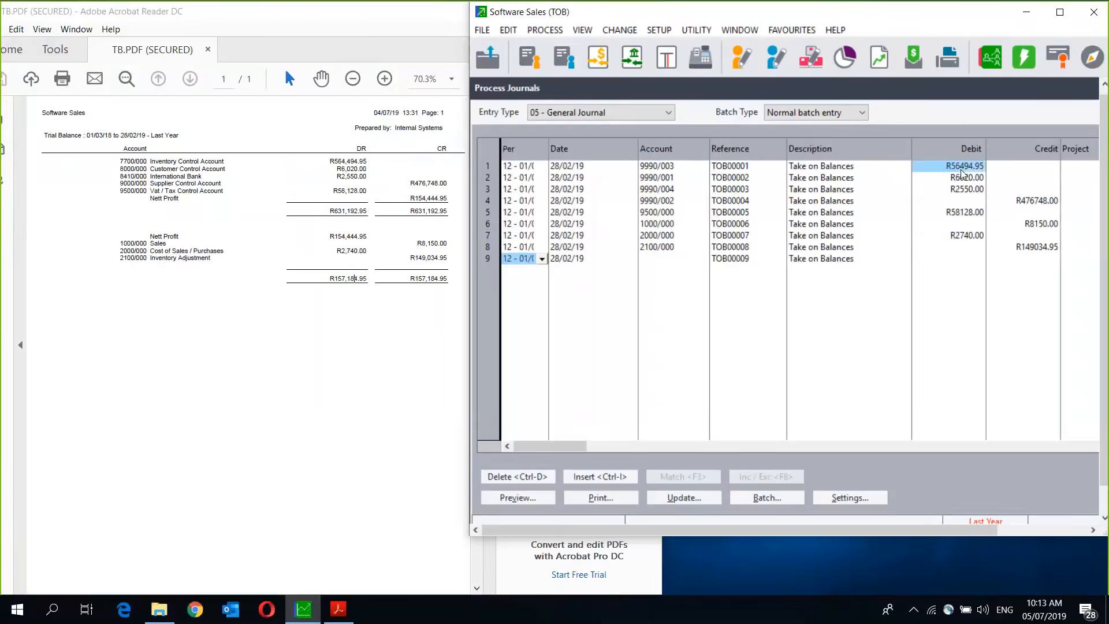
click(960, 166)
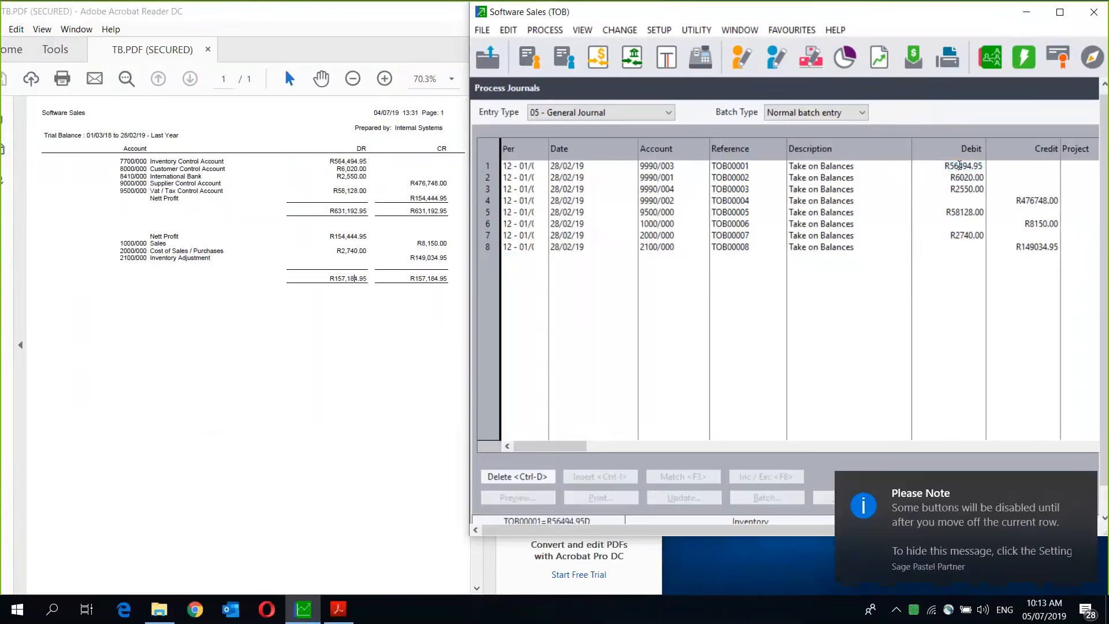
text(4)
key(BackSpace)
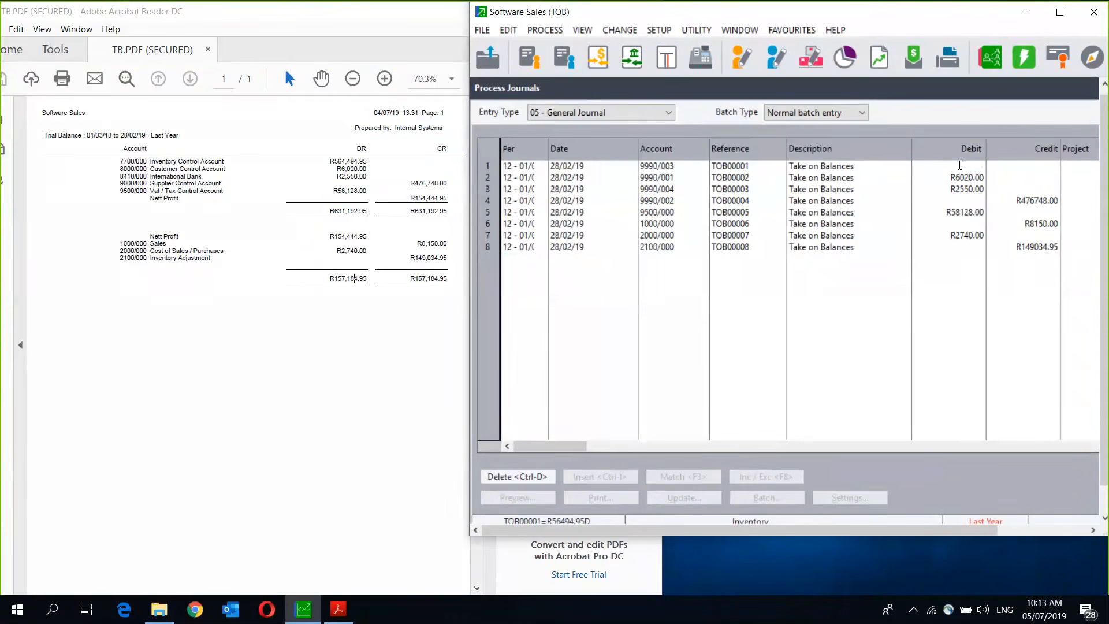
text(564494)
key(Return)
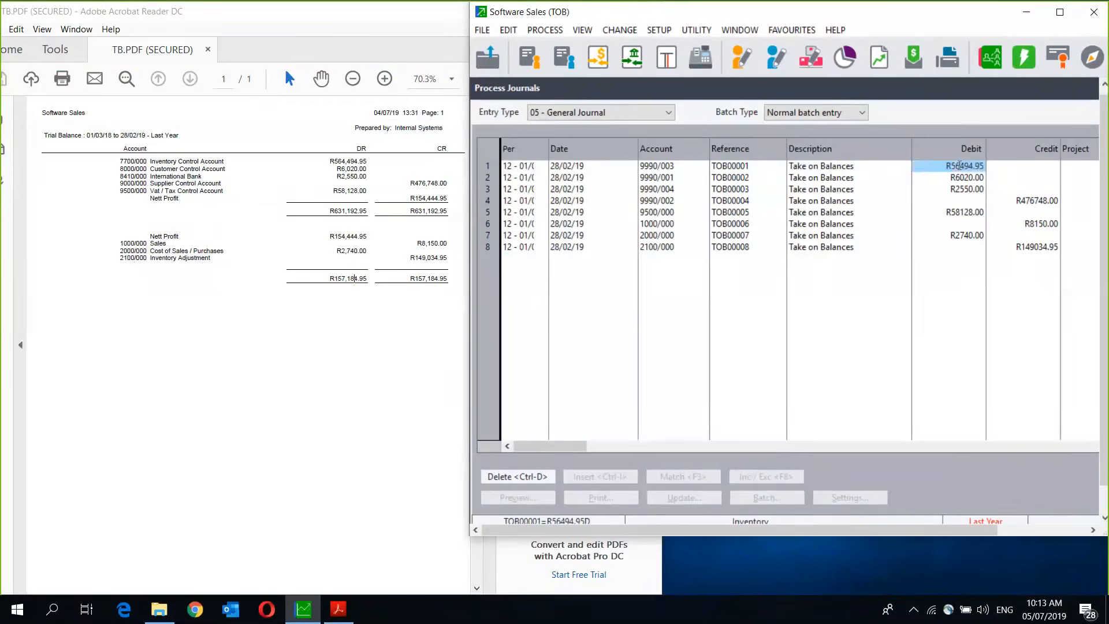
click(1057, 11)
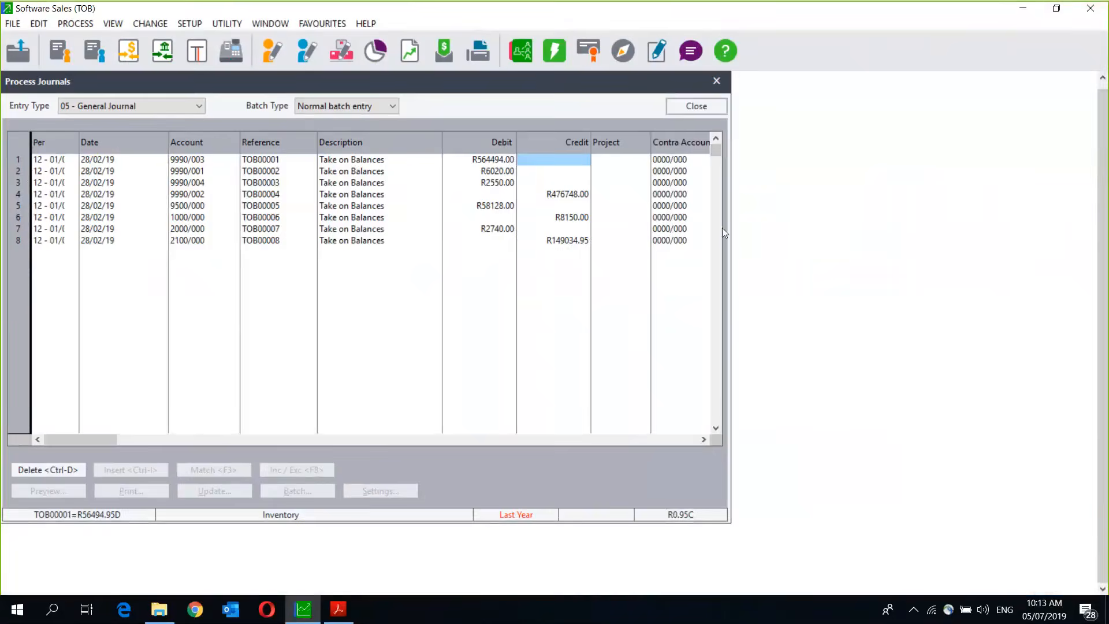
Set the first journal line's debit to 564494.95 beside the trial balance and check the batch balance in the maximized window.
click(1062, 13)
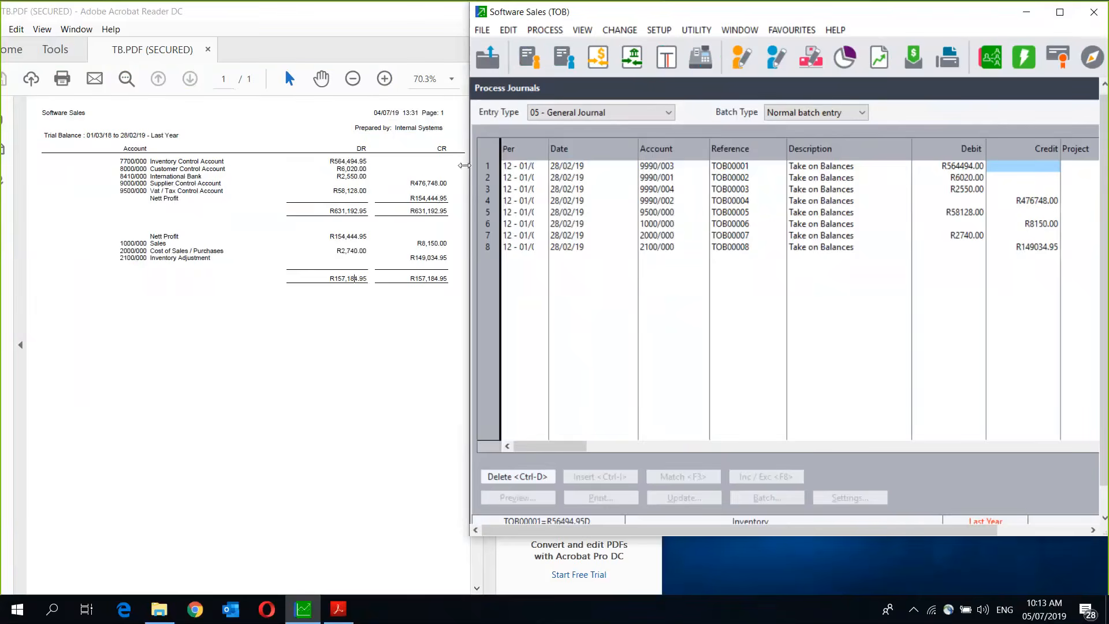
click(984, 165)
click(983, 166)
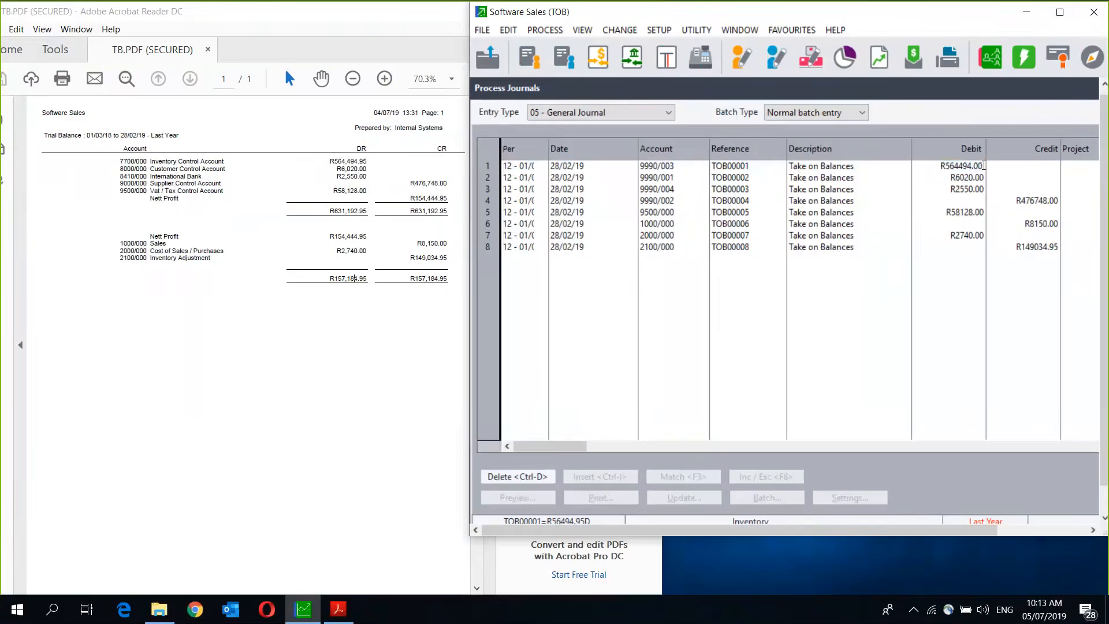
key(BackSpace)
key(BackSpace)
key(BackSpace)
text(.95)
key(Tab)
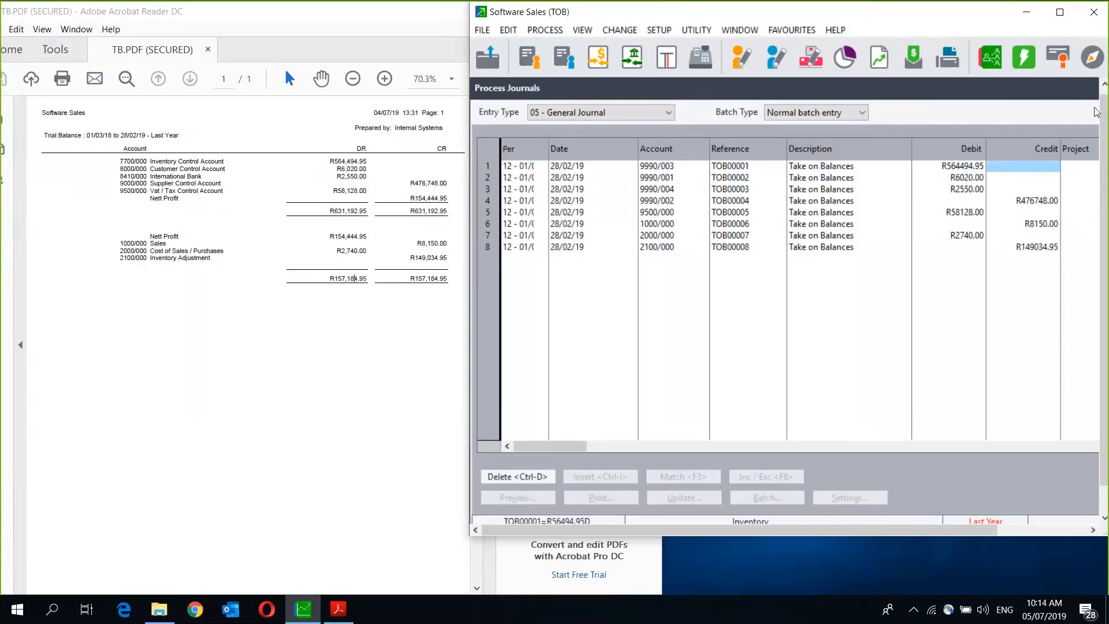
click(1061, 13)
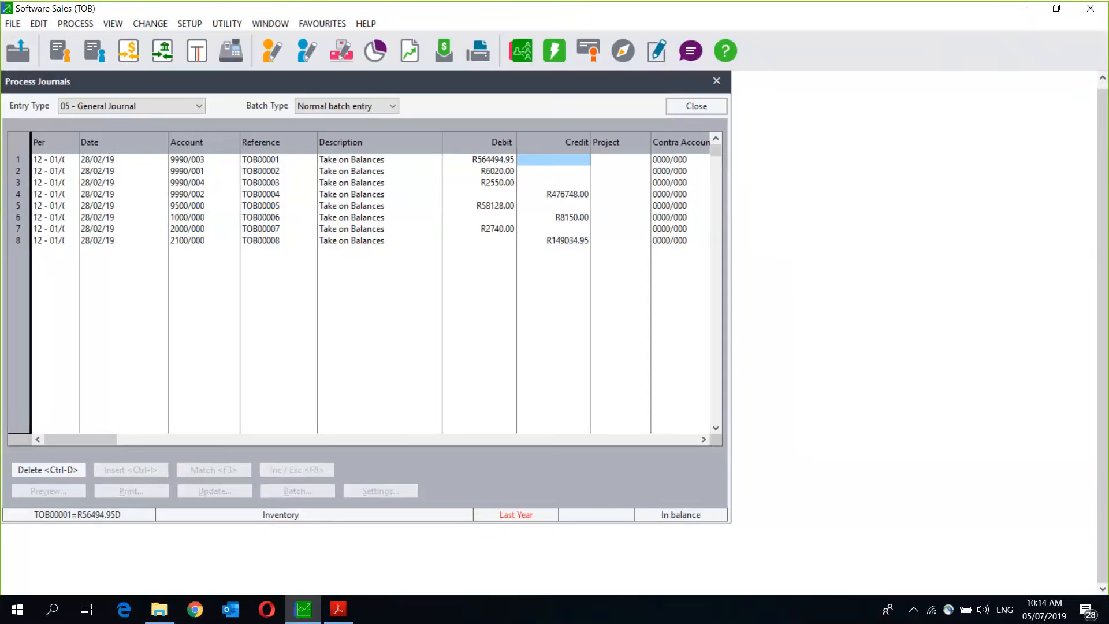
Move off the first journal line and update this journal batch with Backup Before Updating enabled.
click(692, 23)
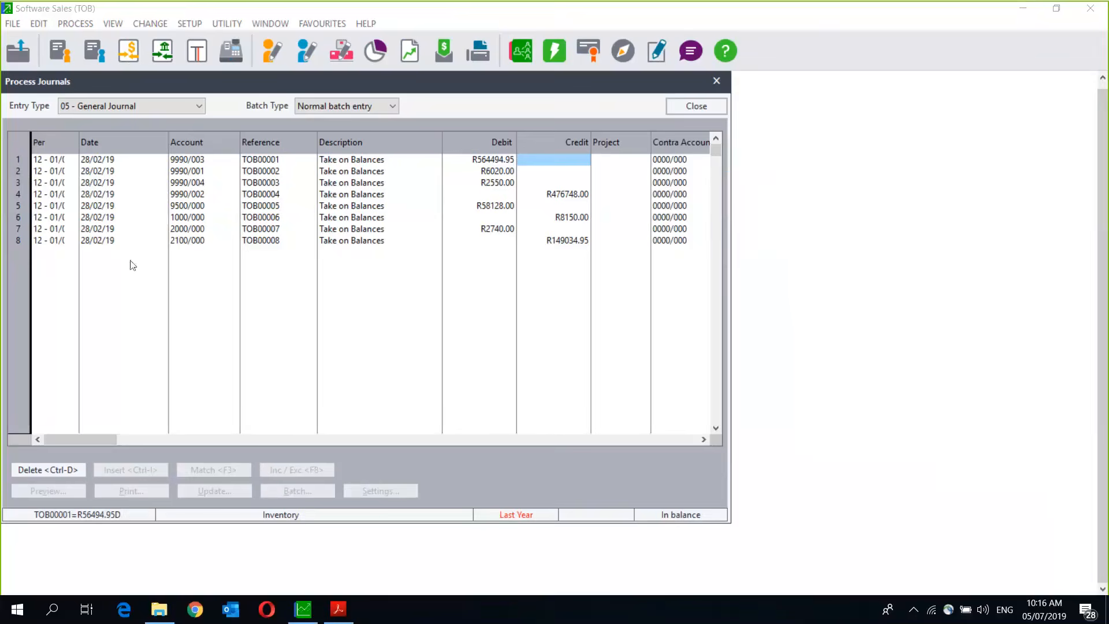
click(488, 206)
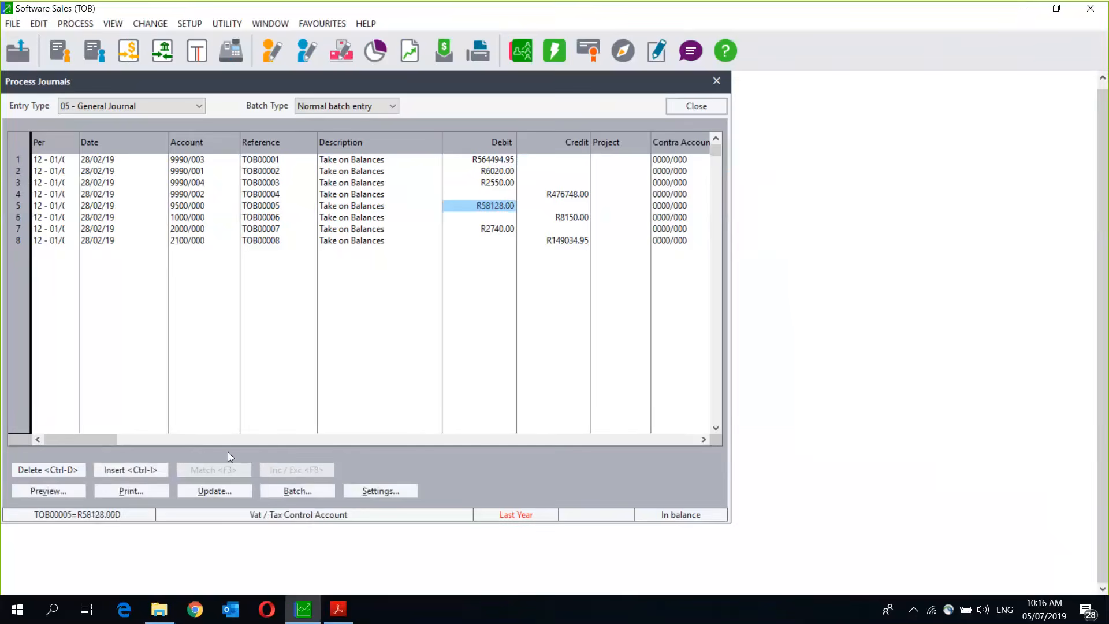
click(679, 241)
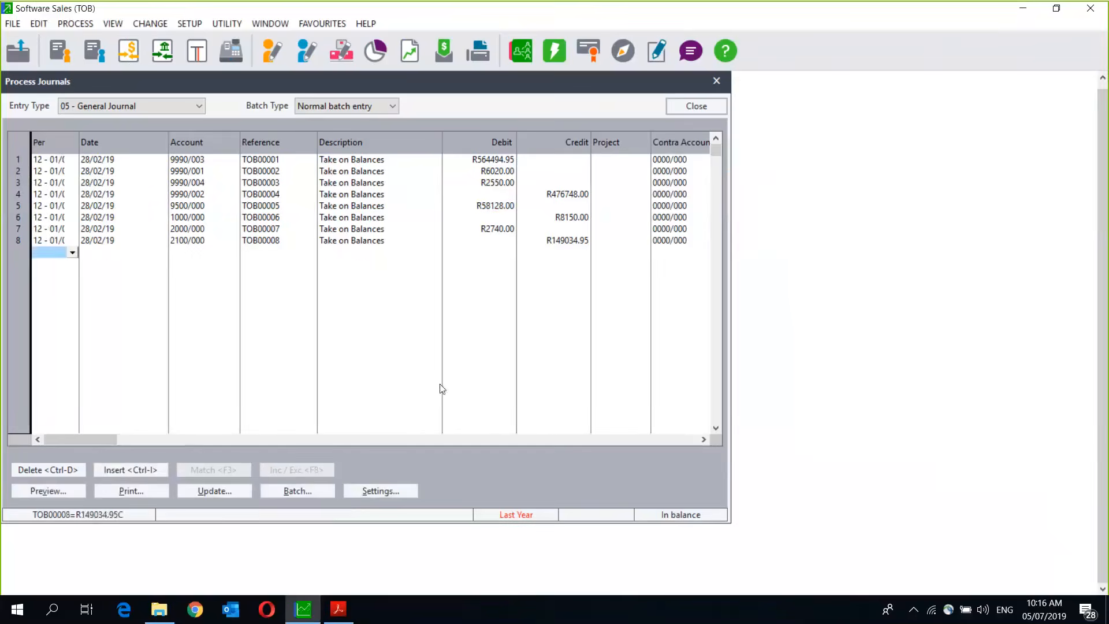
click(235, 489)
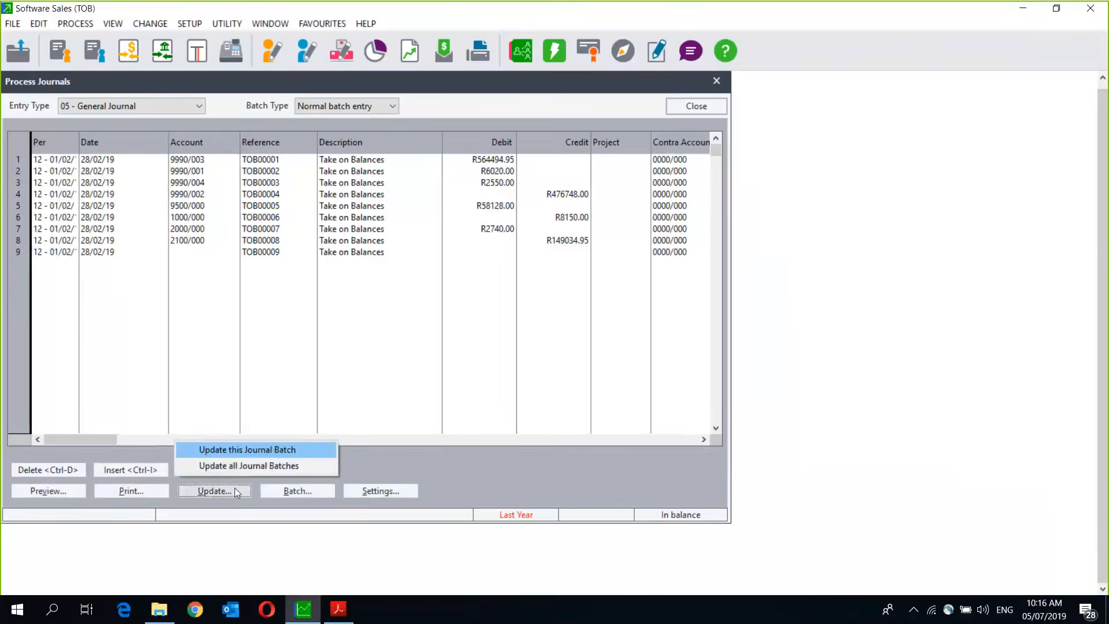
click(241, 451)
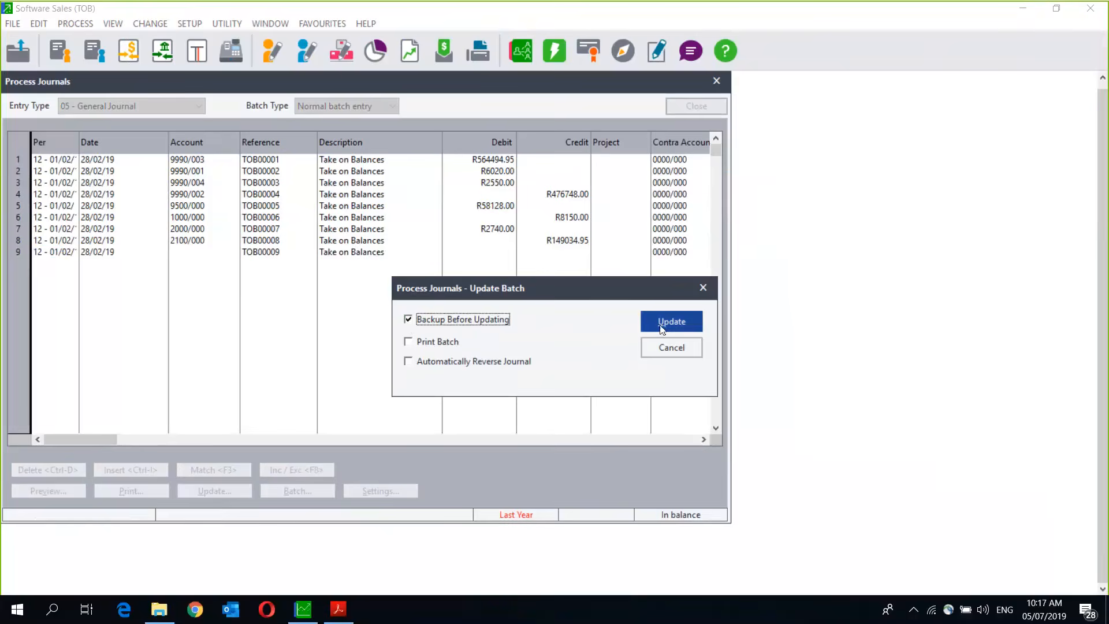
click(662, 327)
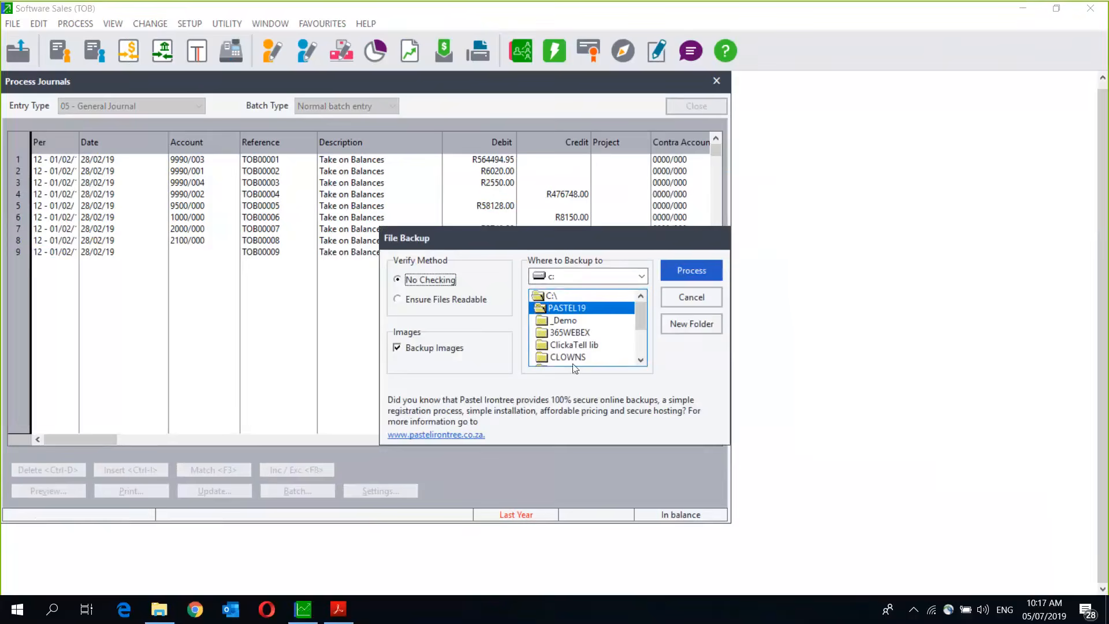
Create a backup folder named TAKE ON BACKUPS inside C:\PASTEL19 as the backup destination.
click(692, 324)
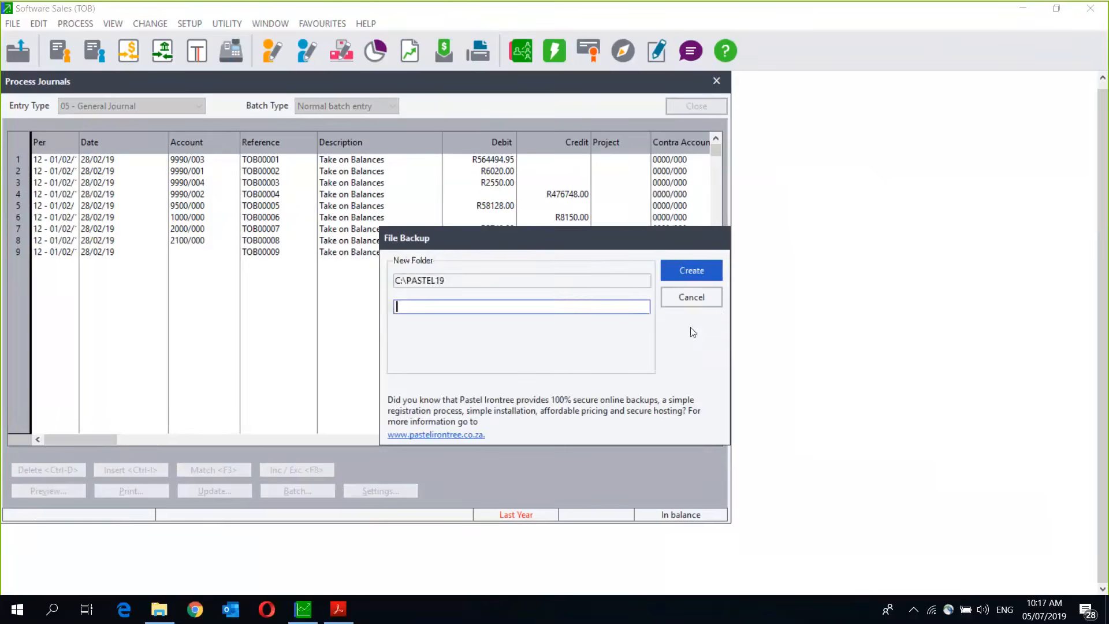
text(TAKE ON BACKUPS)
click(687, 275)
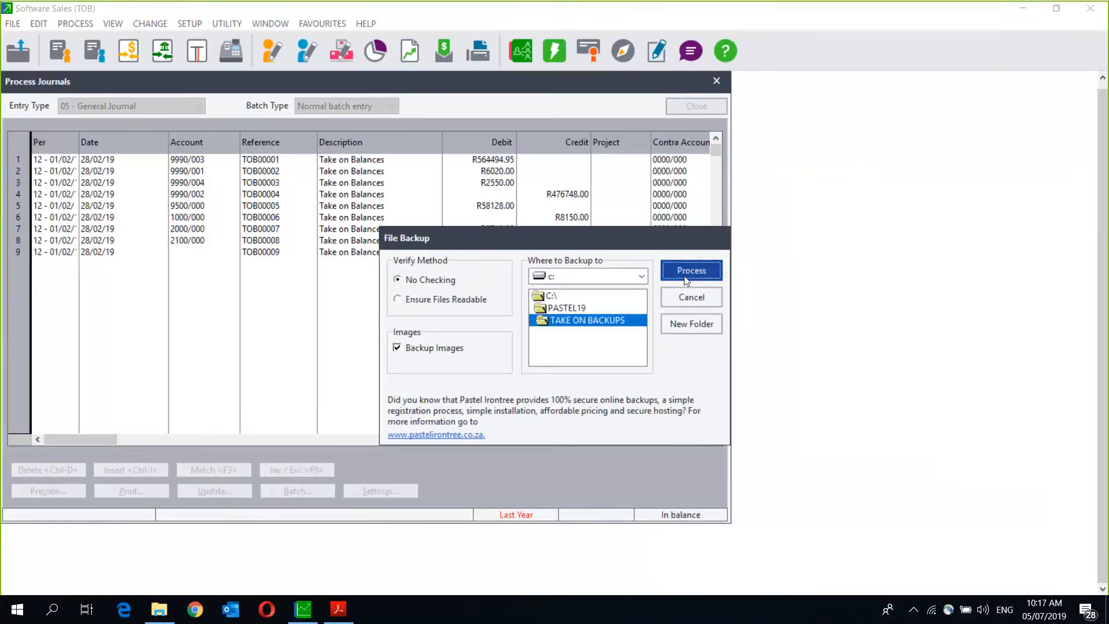
Back up the company files to the TAKE ON BACKUPS folder and run the backup test.
click(685, 275)
click(607, 354)
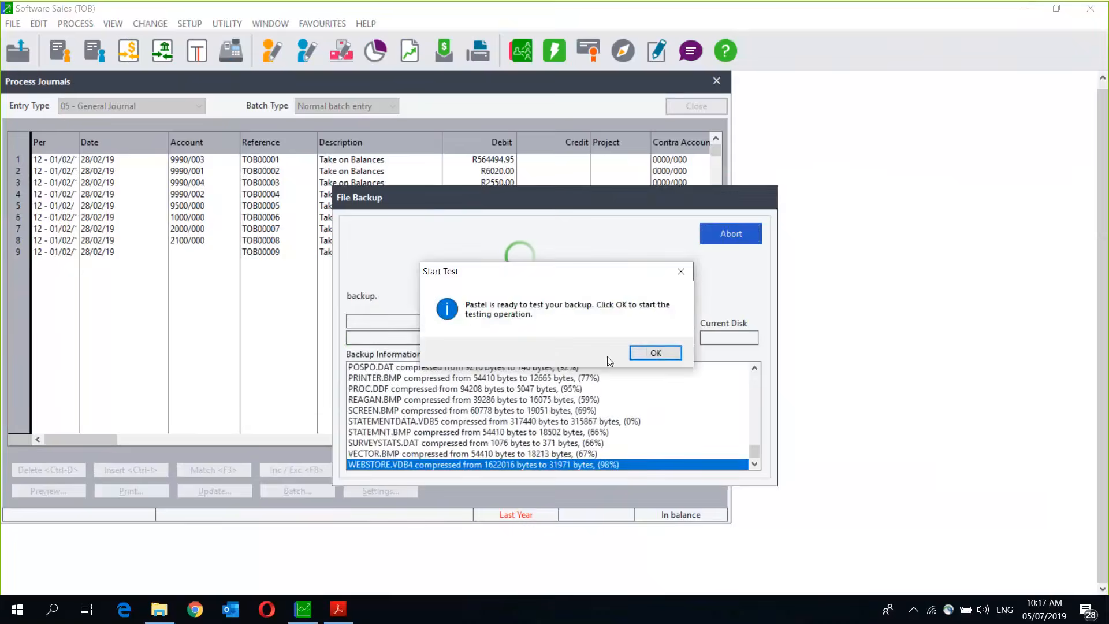
click(652, 350)
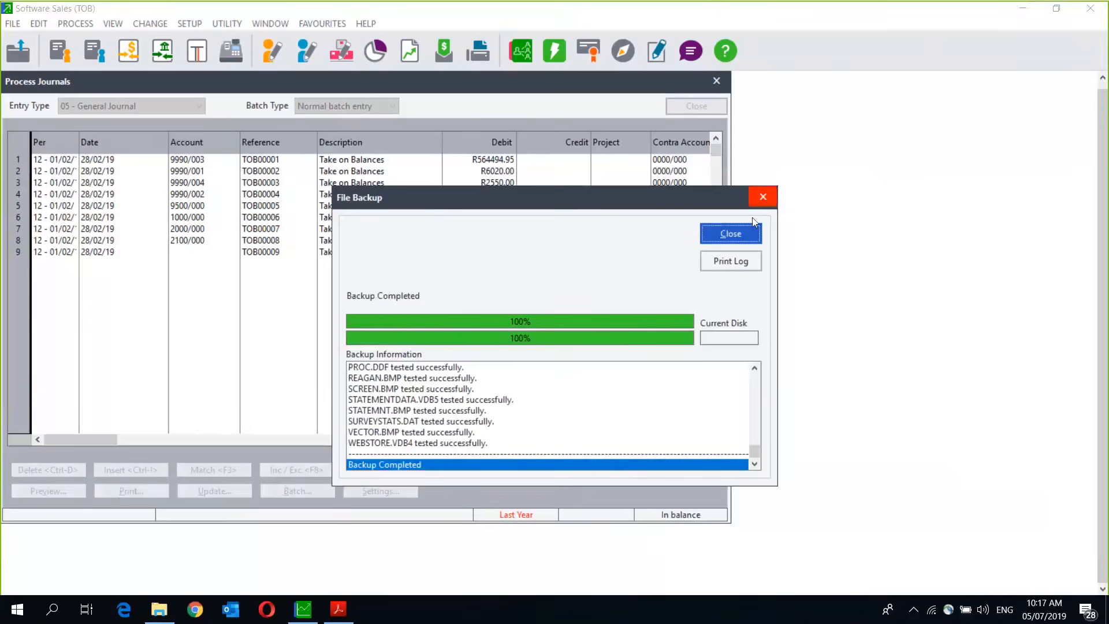
Close the completed backup and the journal window, and open the general ledger Trial Balance report options.
click(734, 233)
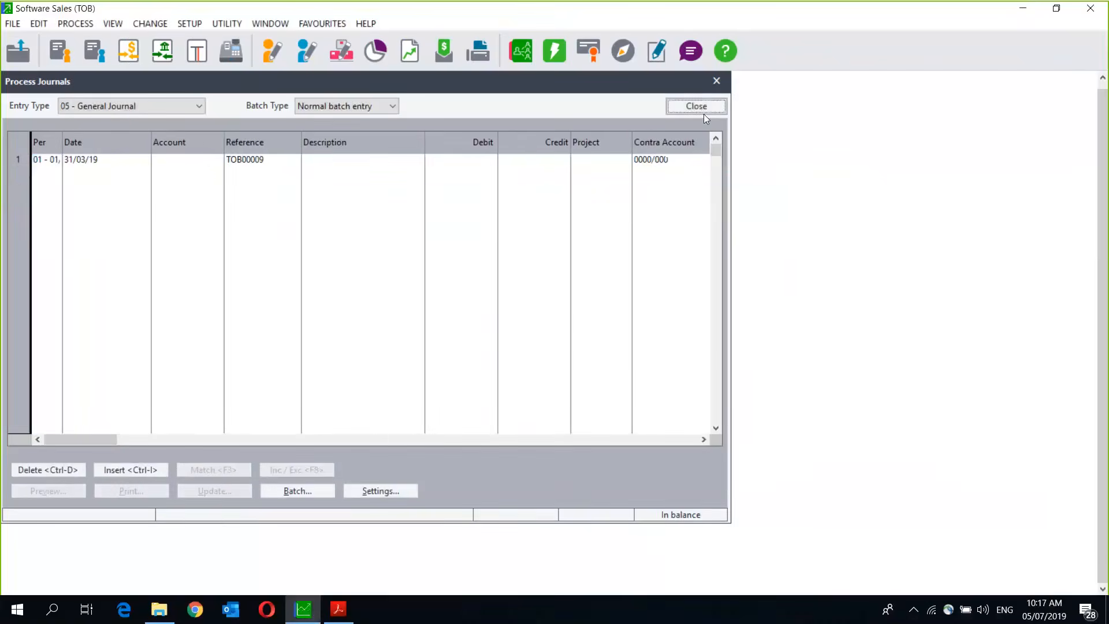
click(703, 112)
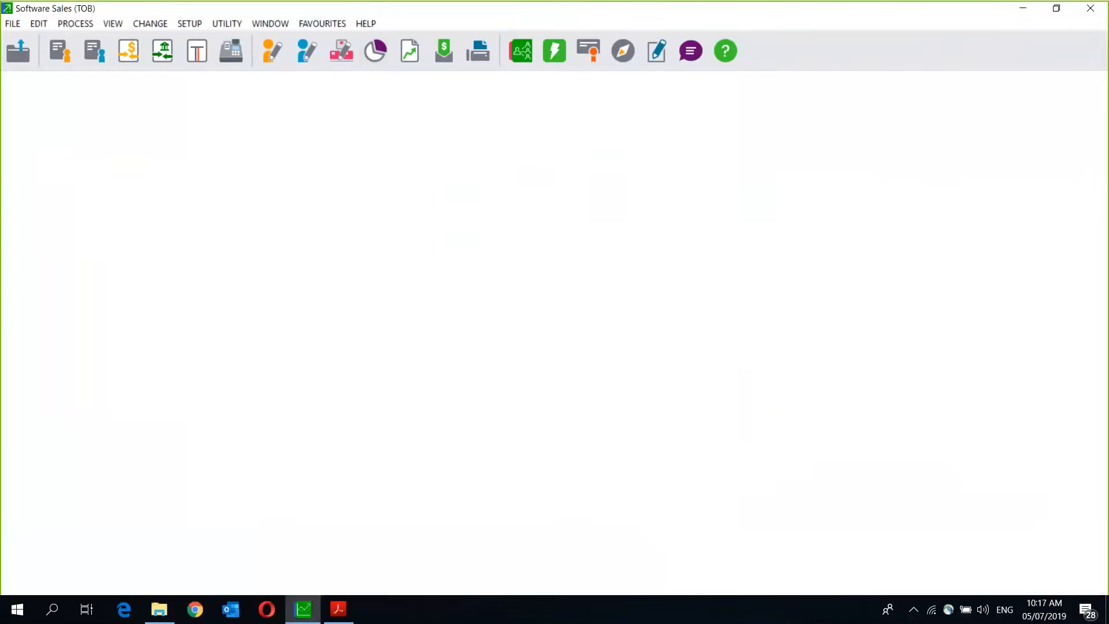
click(113, 23)
mouse_move(164, 77)
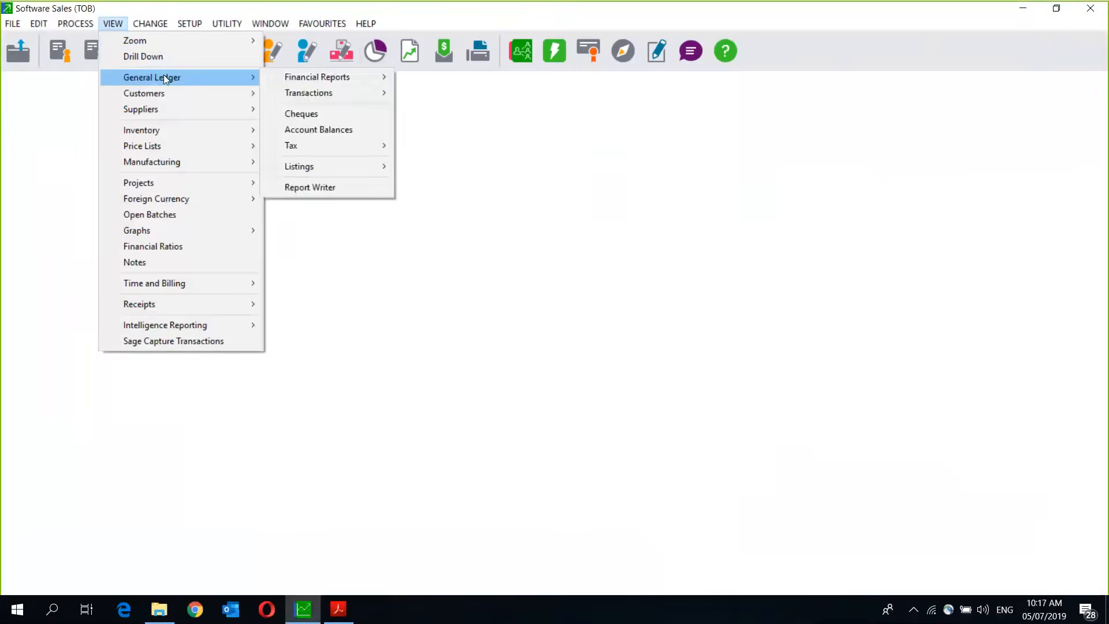
mouse_move(308, 93)
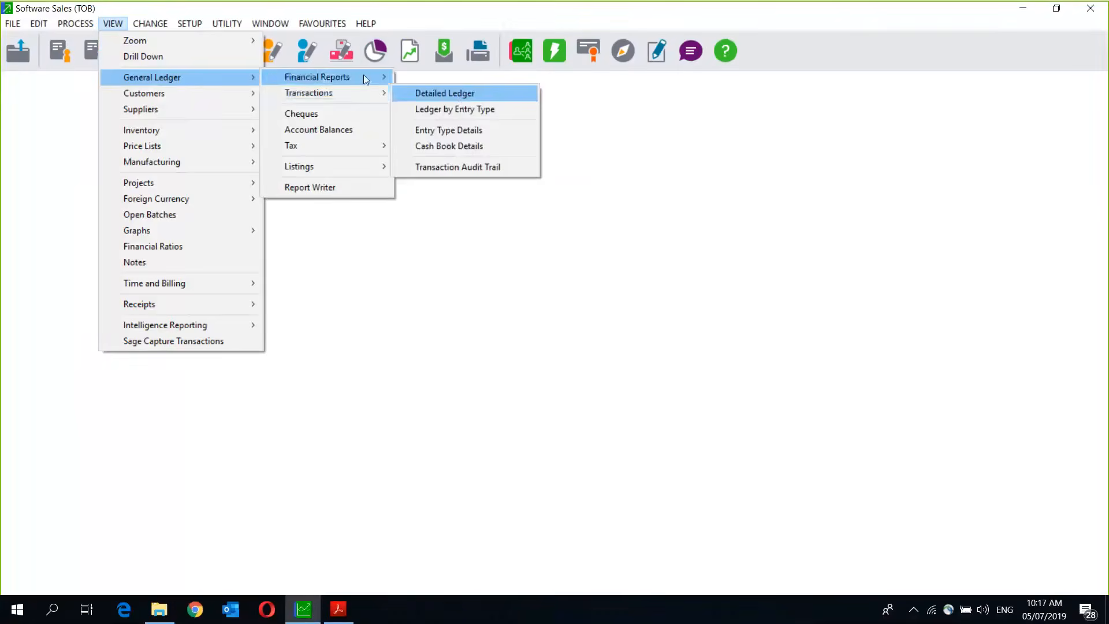
mouse_move(364, 78)
click(434, 77)
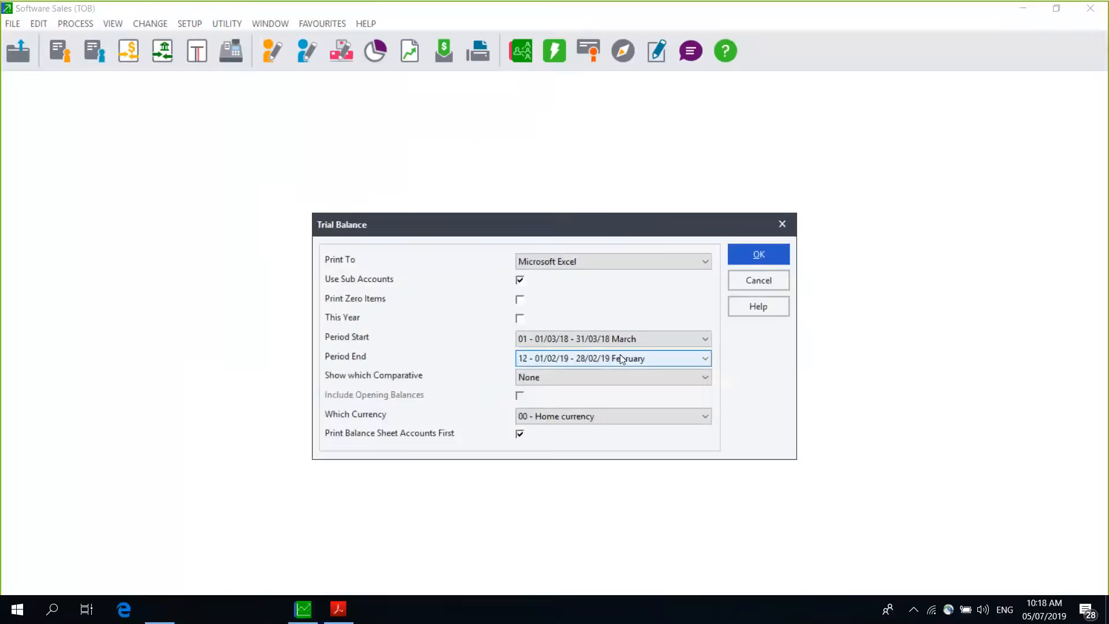
Output the last-year trial balance to Screen for periods 01 to 12, review its account balances, and close the report.
click(629, 257)
click(570, 277)
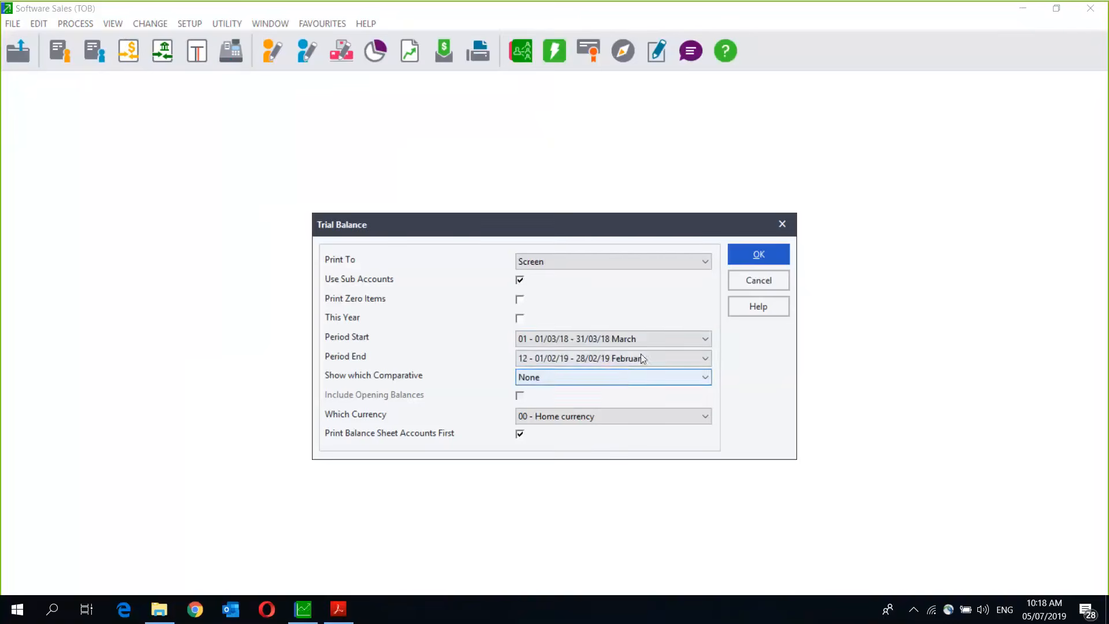
click(755, 253)
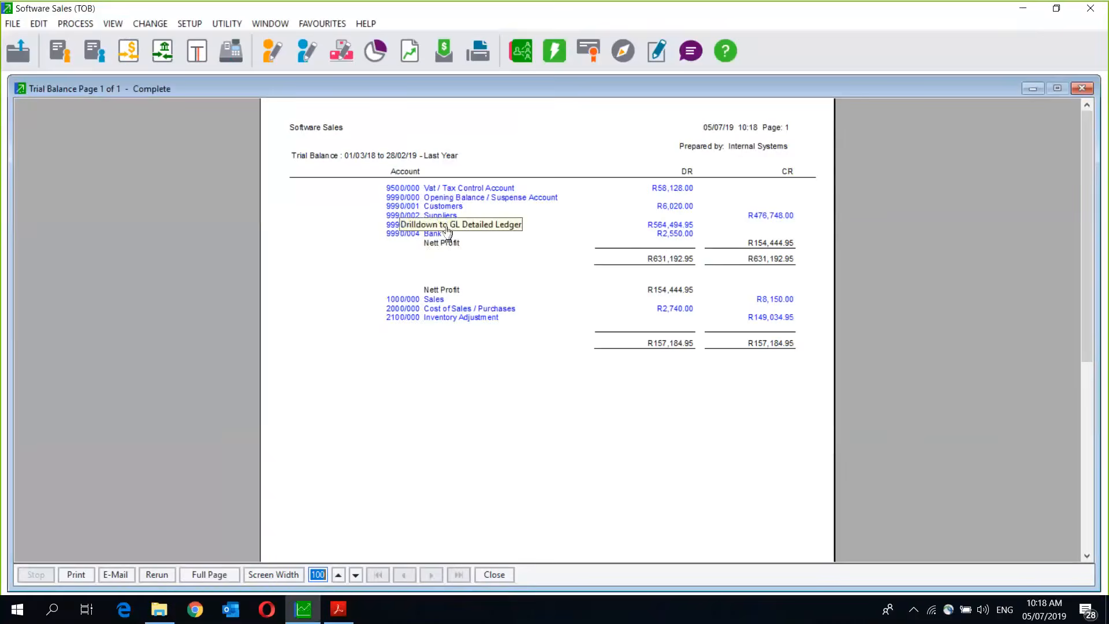
click(1081, 89)
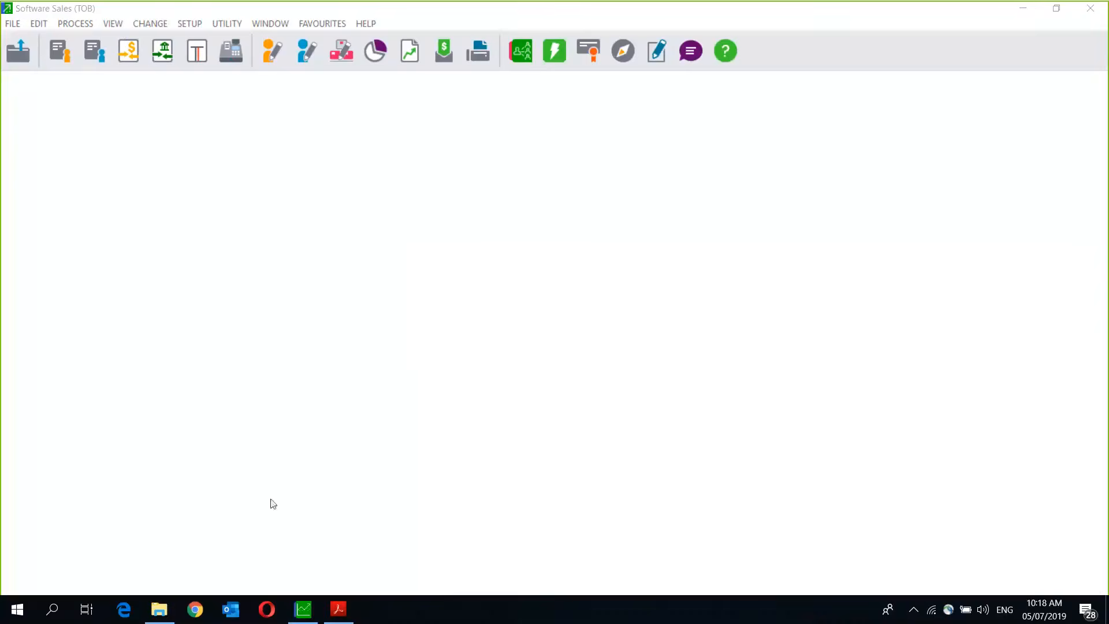
Open CustomerAgeAnalysis.PDF from the Take on Balances folder and arrange the Sage window beside it.
click(158, 620)
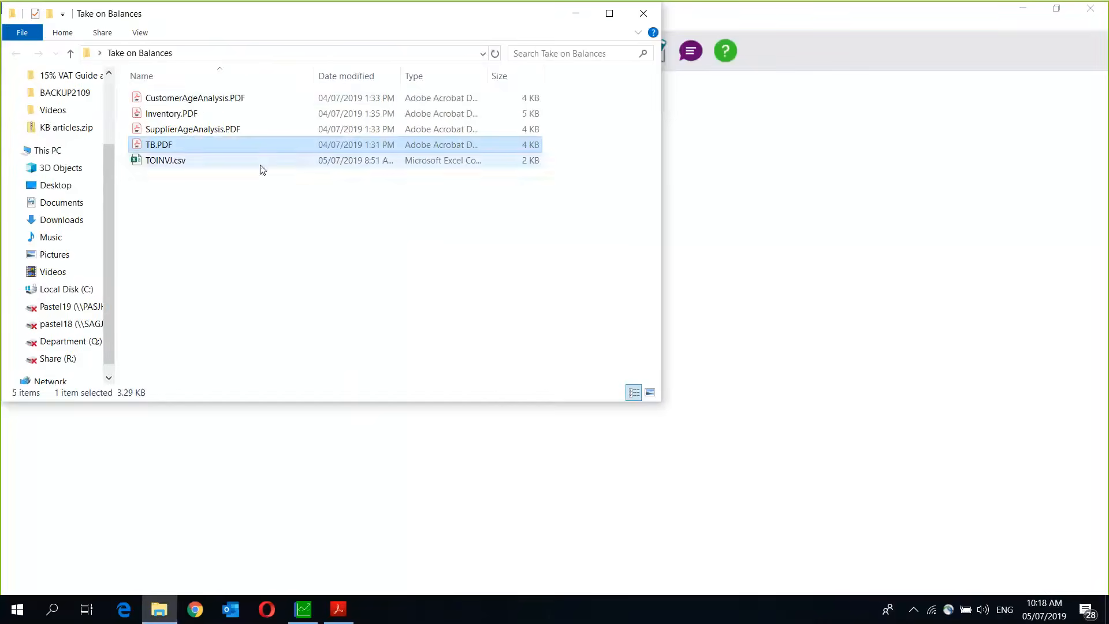
click(201, 105)
double_click(200, 105)
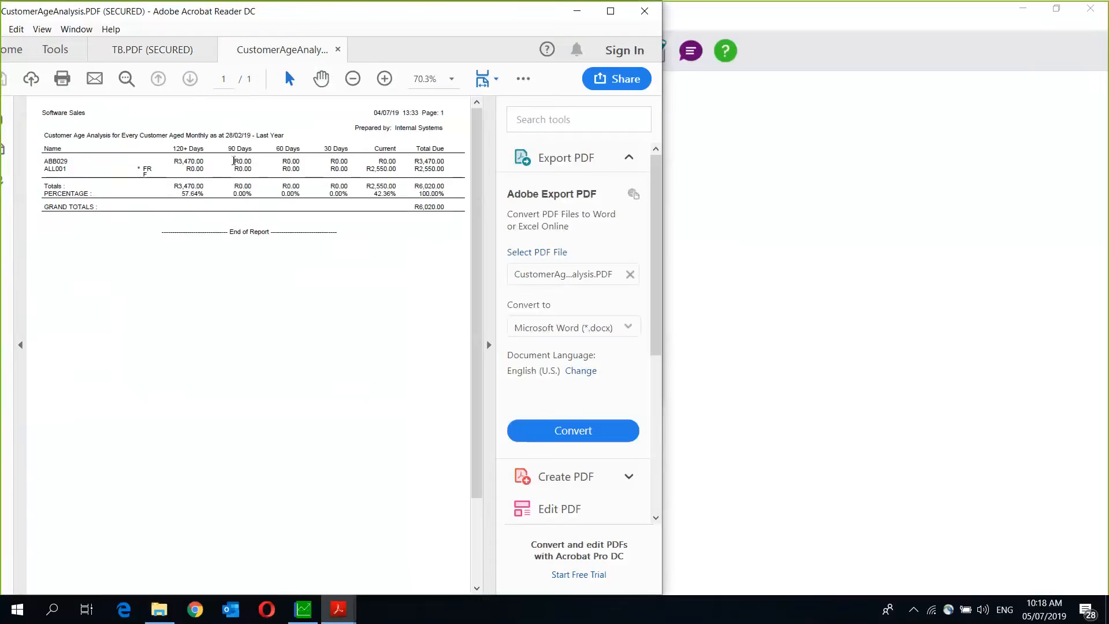
click(694, 120)
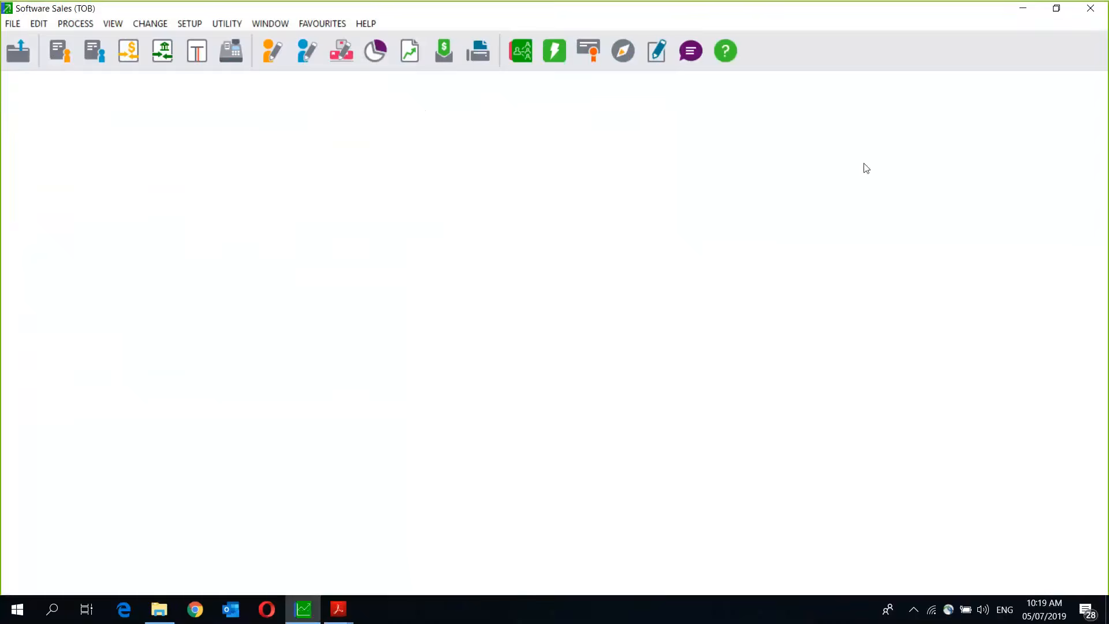
click(1066, 11)
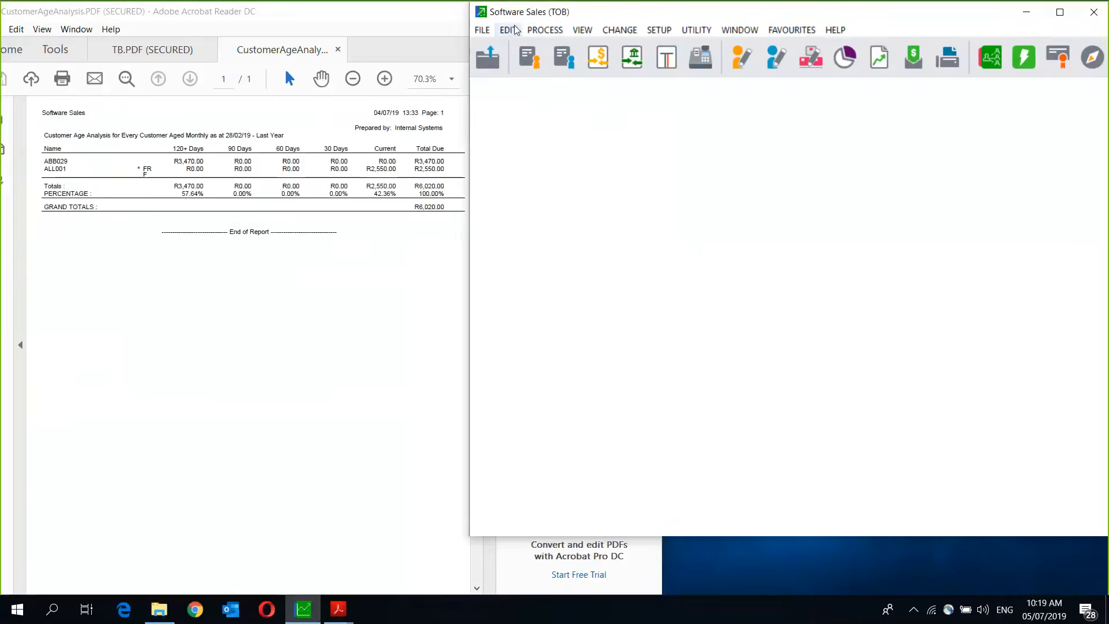
Open journal processing with the entry type 12 - Customer Journals.
click(545, 29)
click(556, 51)
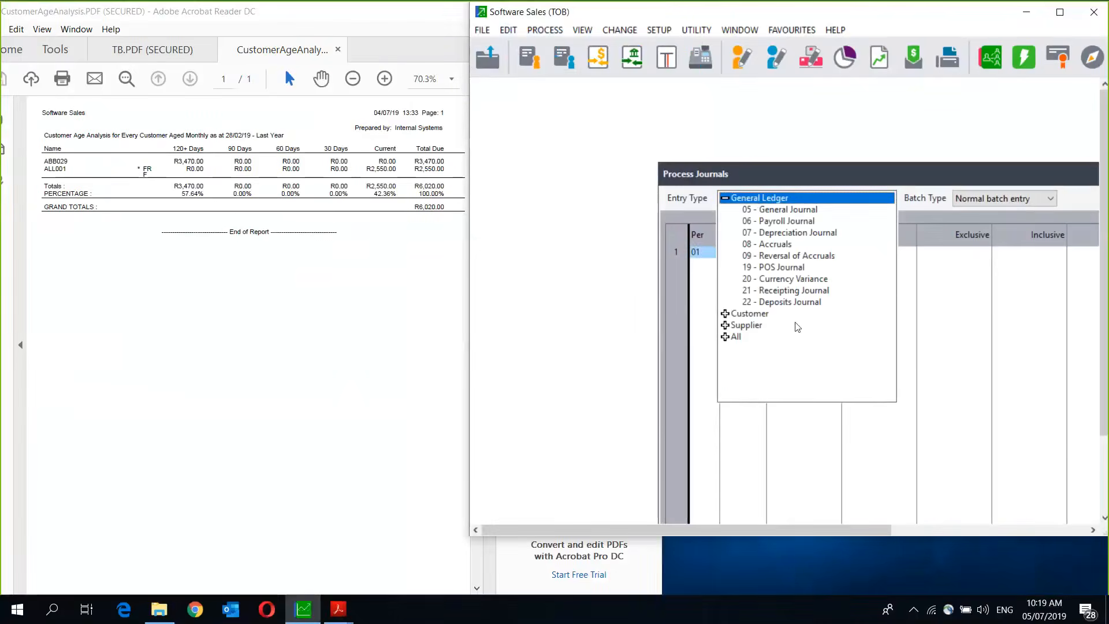
click(726, 315)
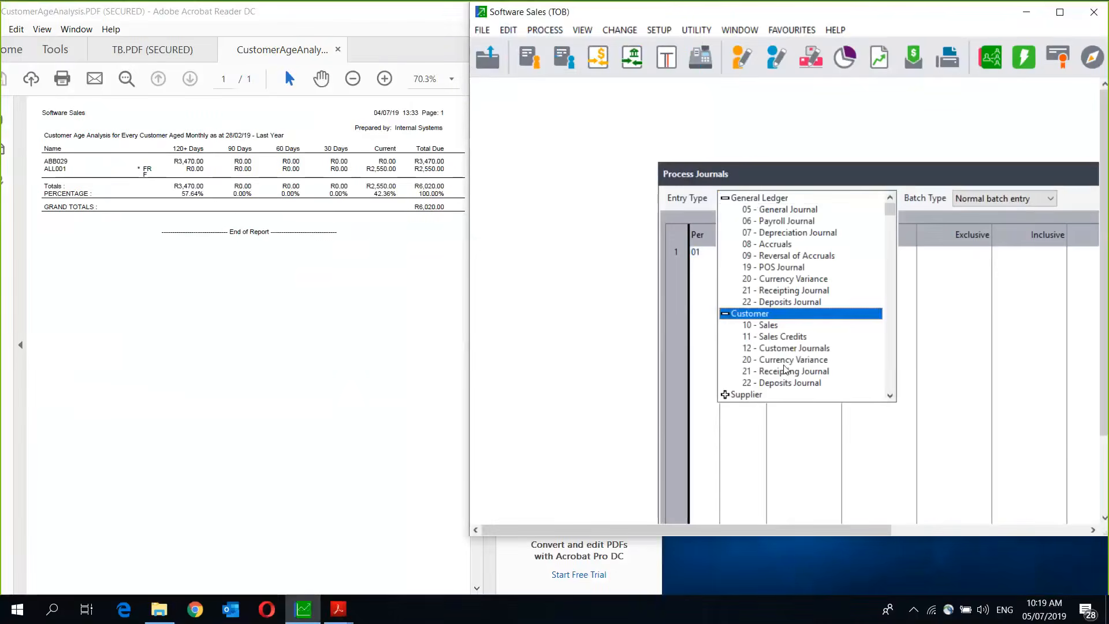
click(792, 349)
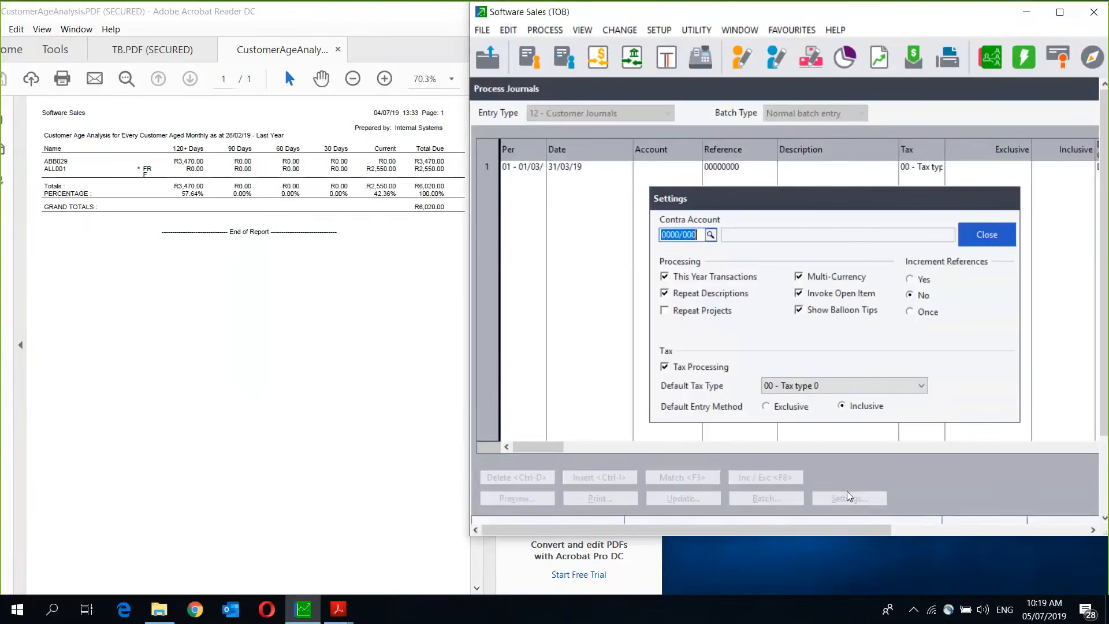
Turn off Tax Processing and This Year Transactions in the customer journal settings.
click(665, 367)
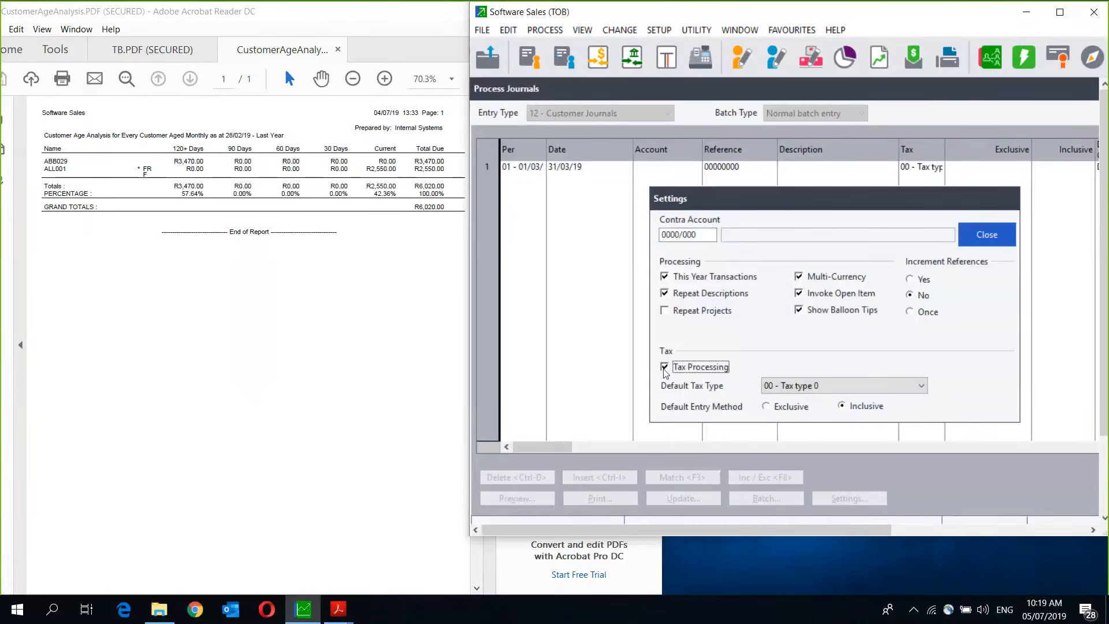
click(665, 277)
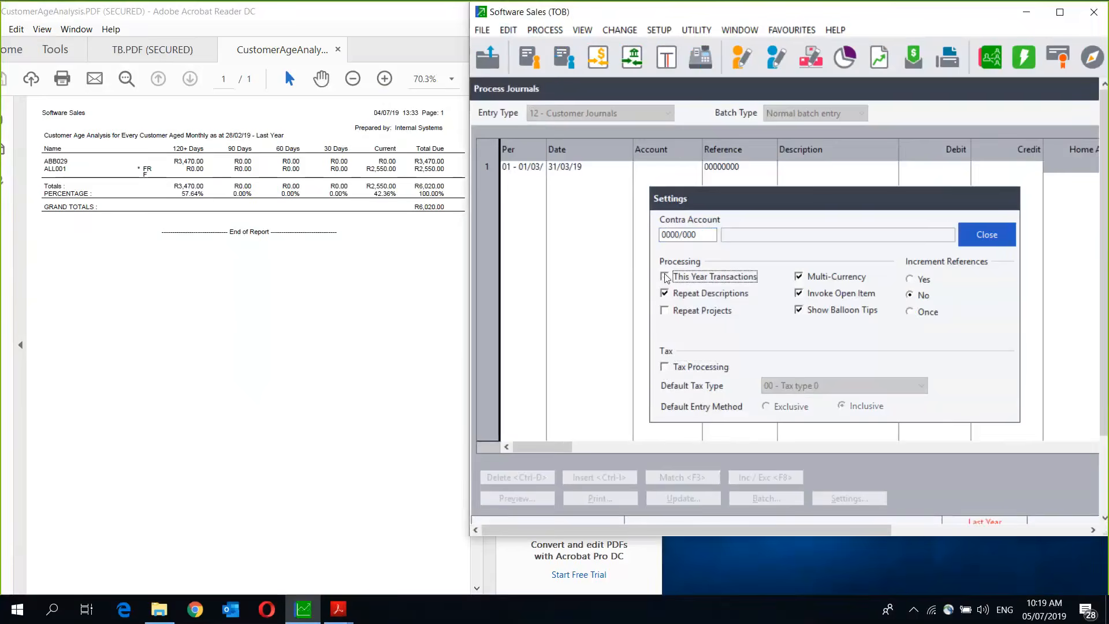
click(984, 236)
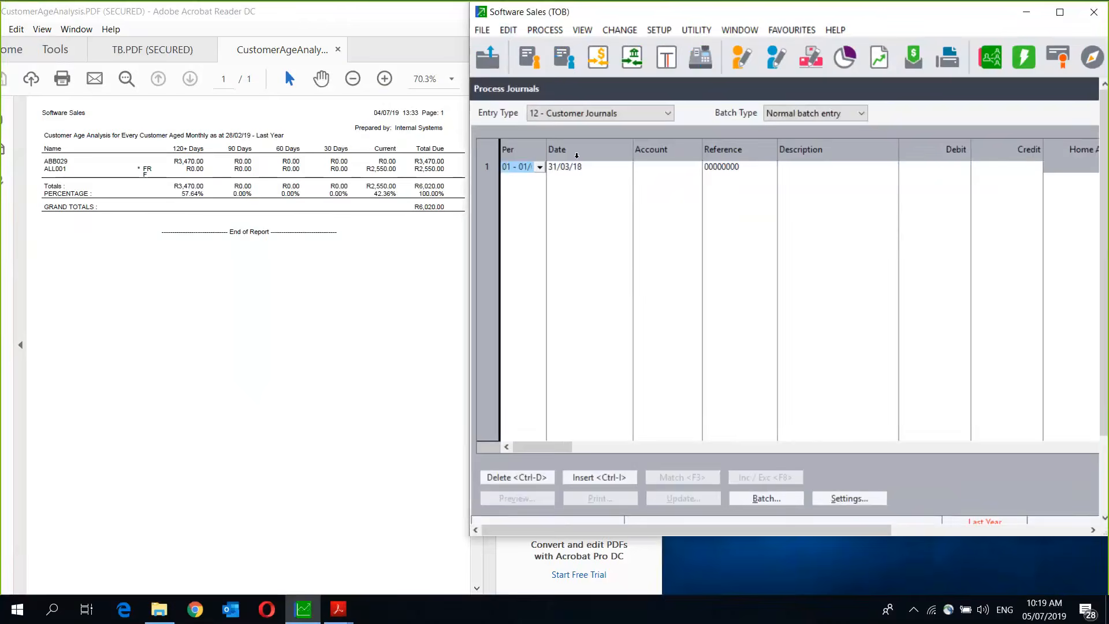
Set the first customer journal line to period 12, February 2019, with the date 28/02/19.
click(540, 167)
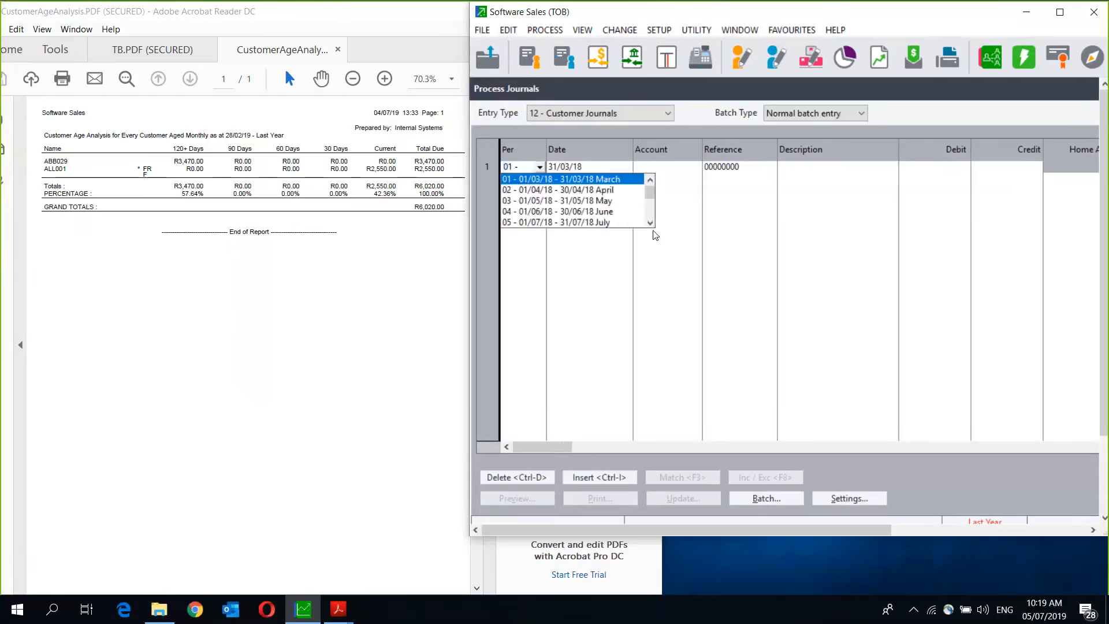
scroll(608, 225, down, 3)
click(602, 222)
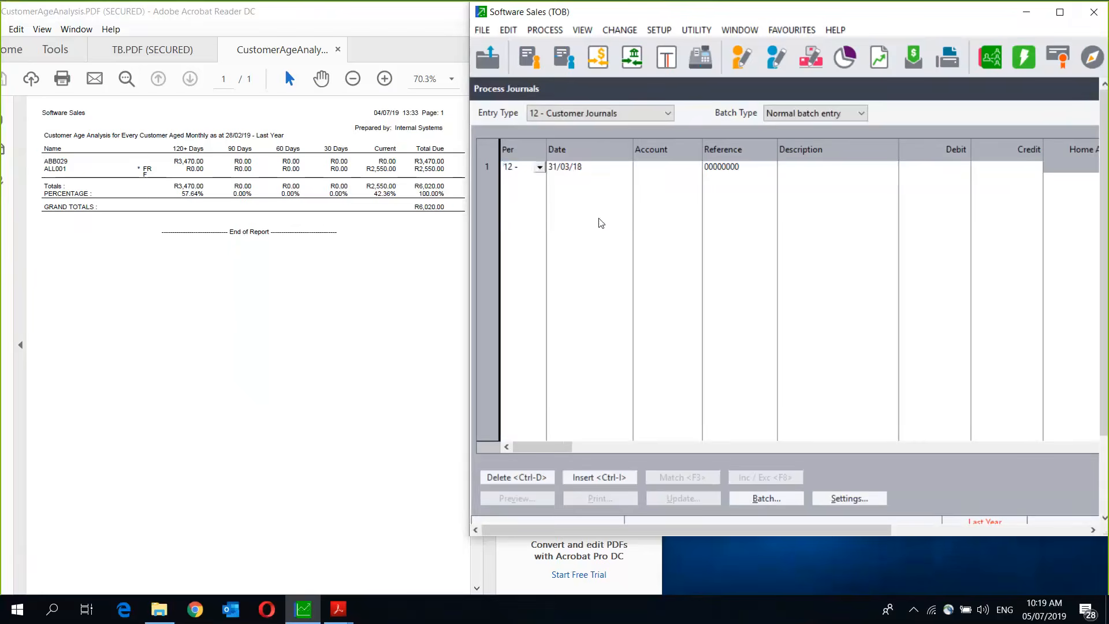
key(Tab)
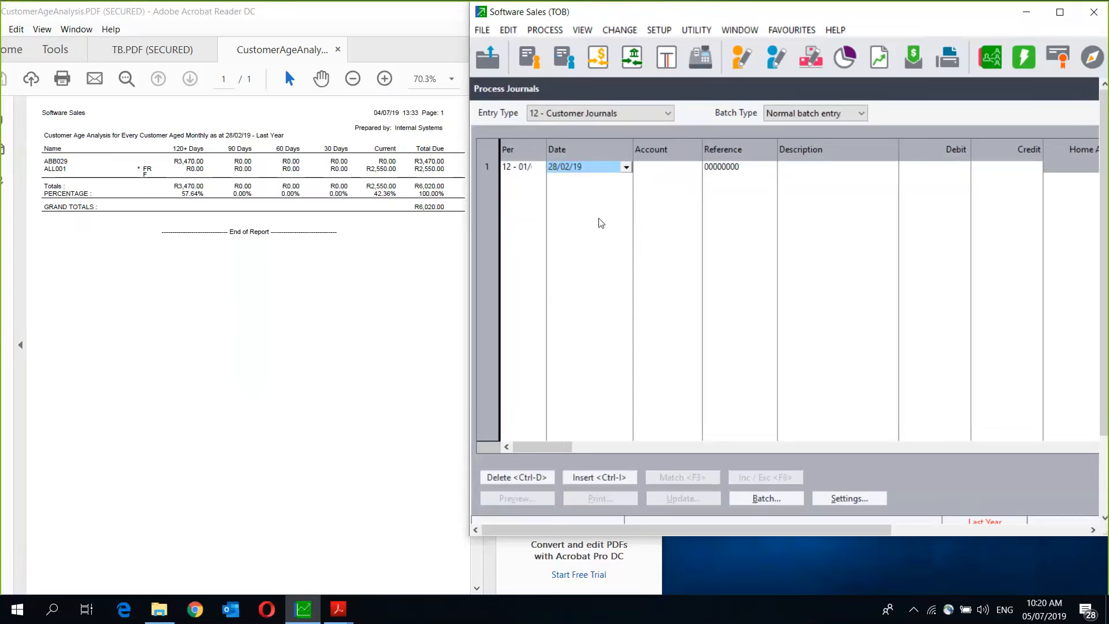
Try period 04, June 2018, on the first customer journal line and set it back to period 12, February 2019.
click(526, 171)
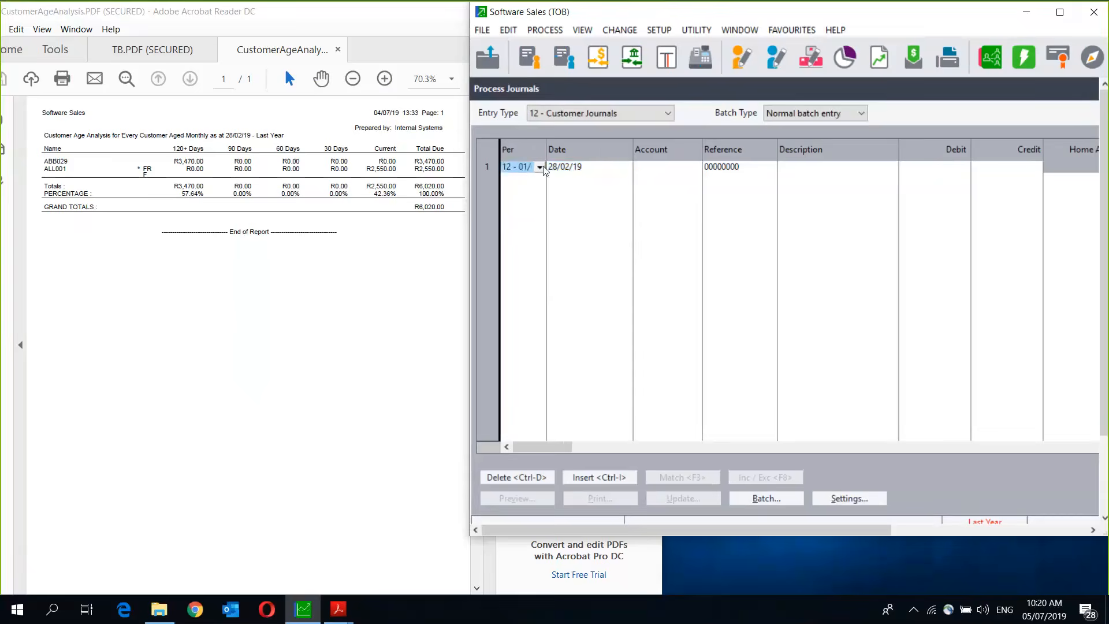
click(541, 167)
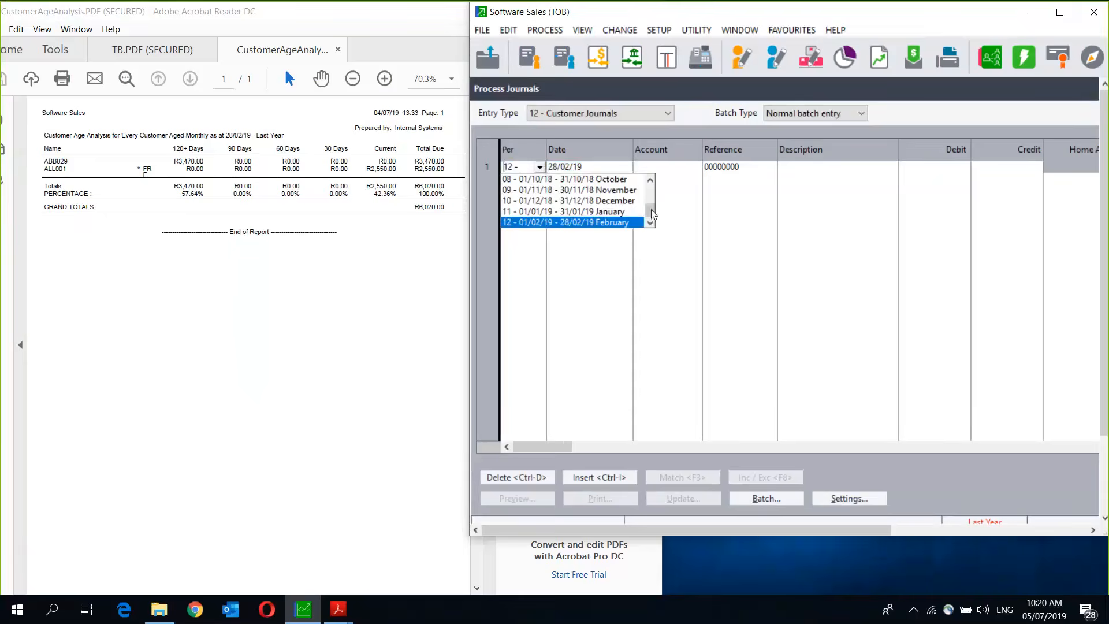
drag(651, 211, 651, 182)
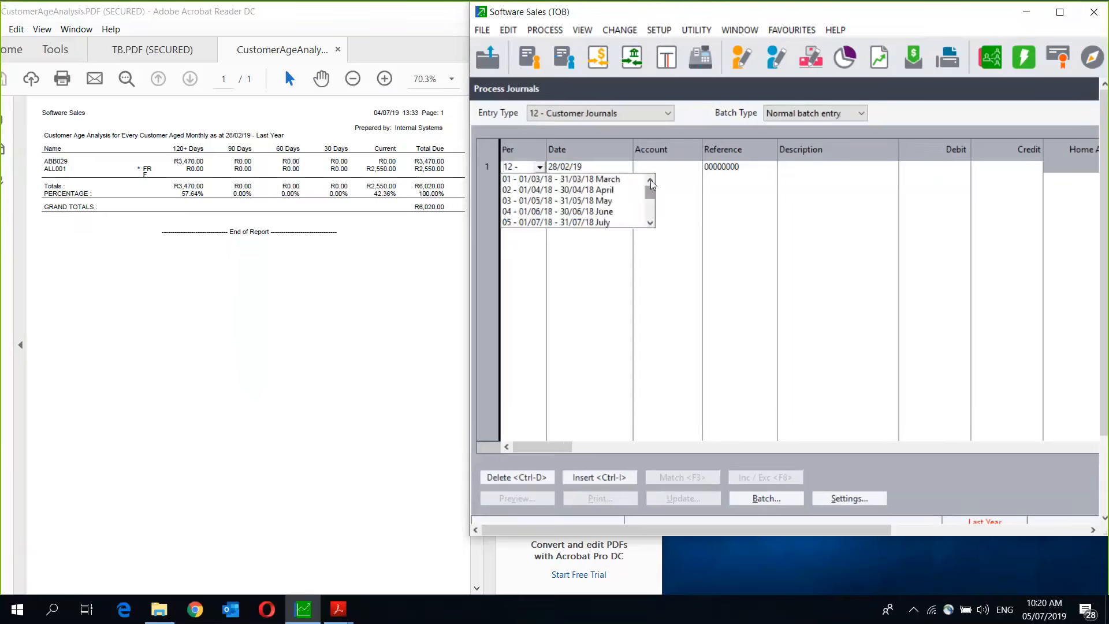
click(566, 212)
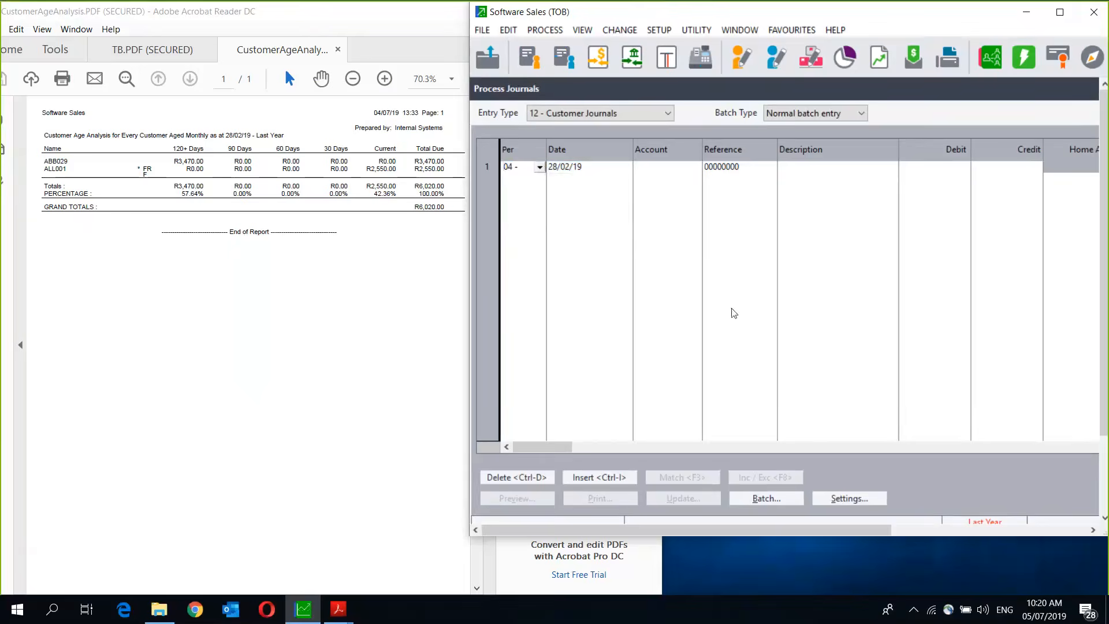
key(Tab)
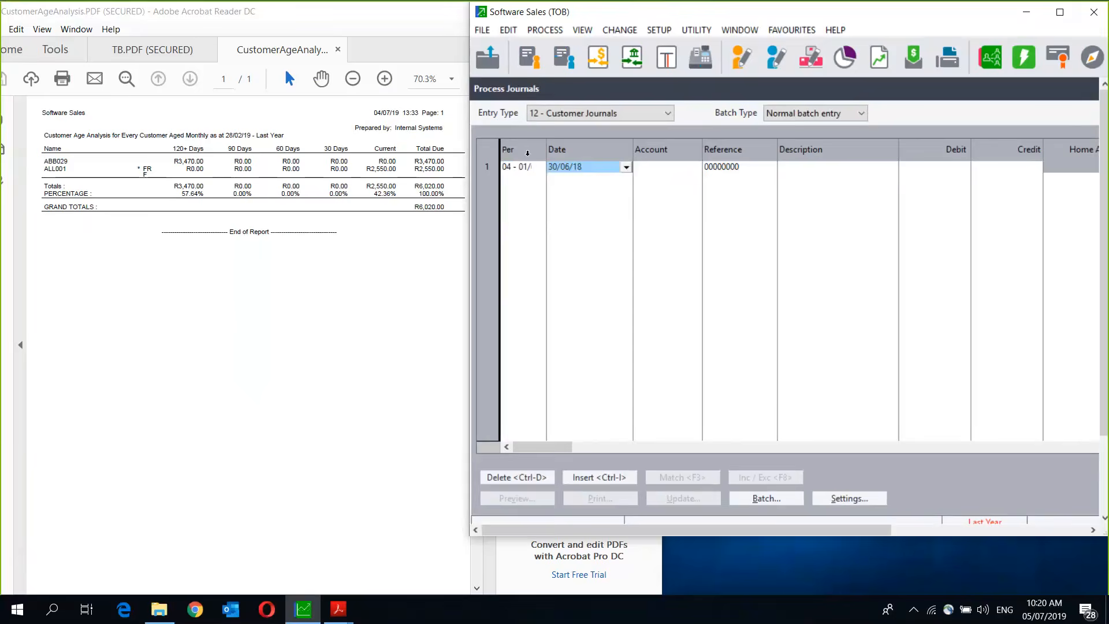
click(519, 172)
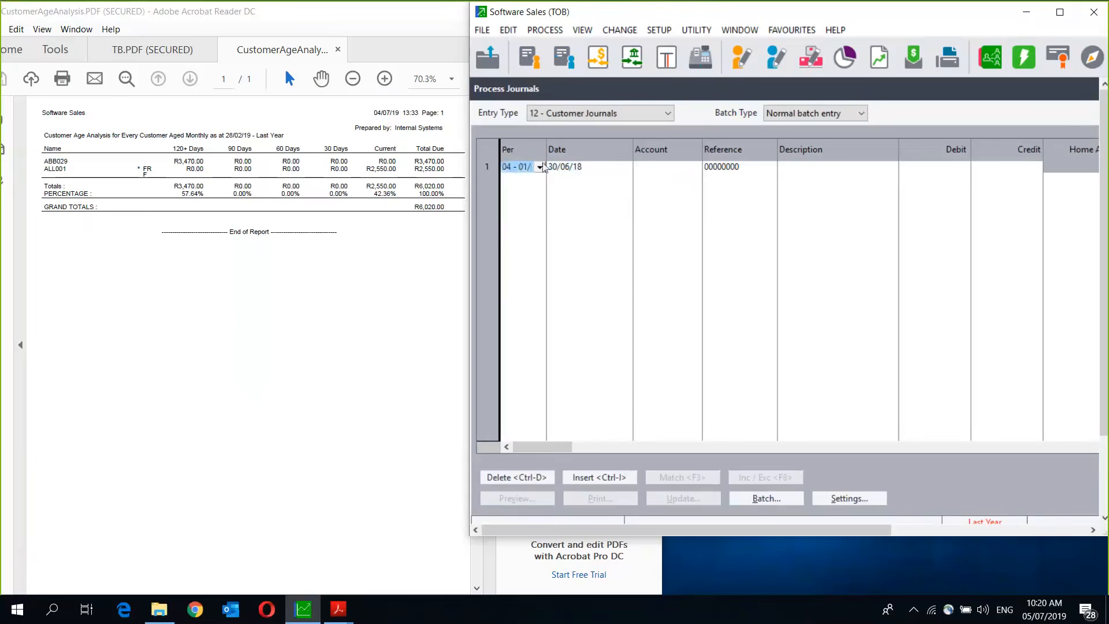
click(539, 168)
drag(650, 195, 650, 221)
click(592, 222)
Check the first customer's entry and the as-at date in the customer age analysis against the journal line.
click(211, 158)
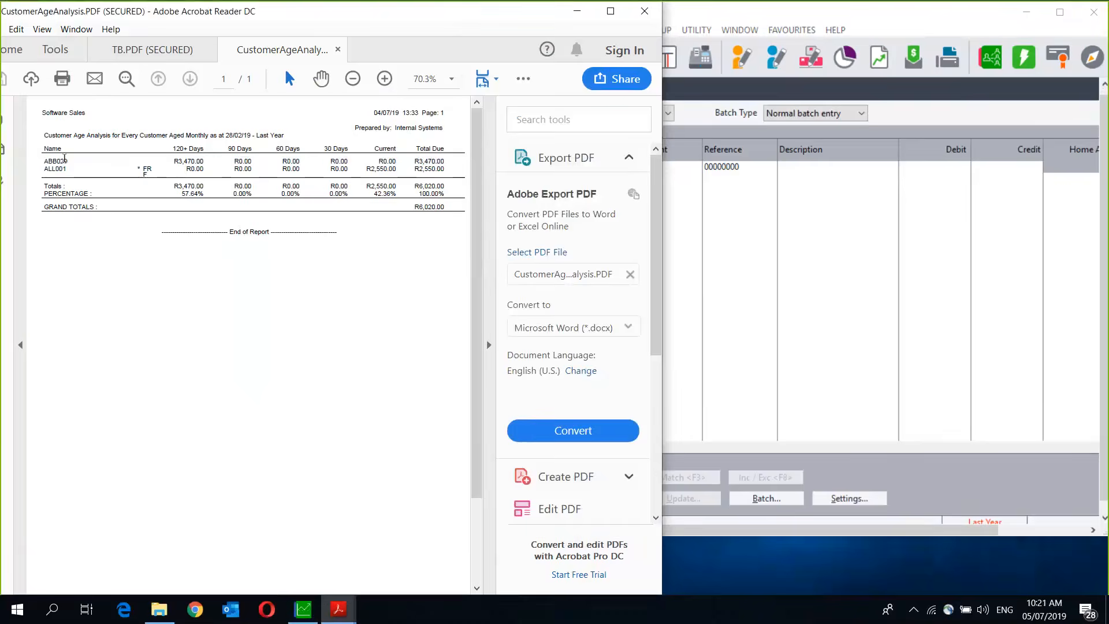
drag(72, 160, 39, 158)
click(673, 196)
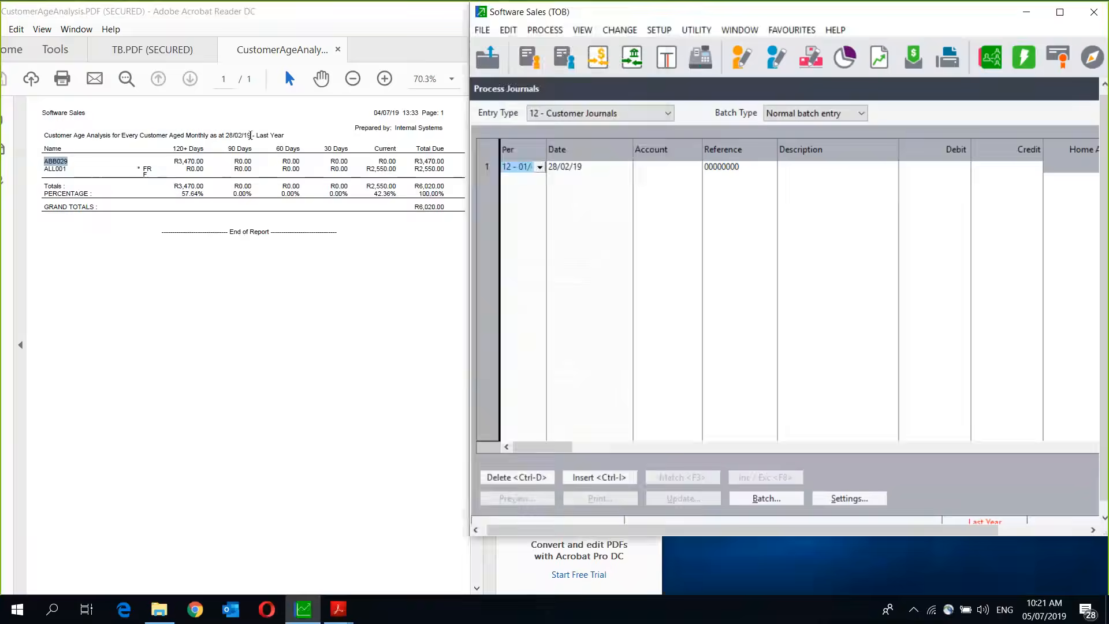
drag(251, 135, 225, 135)
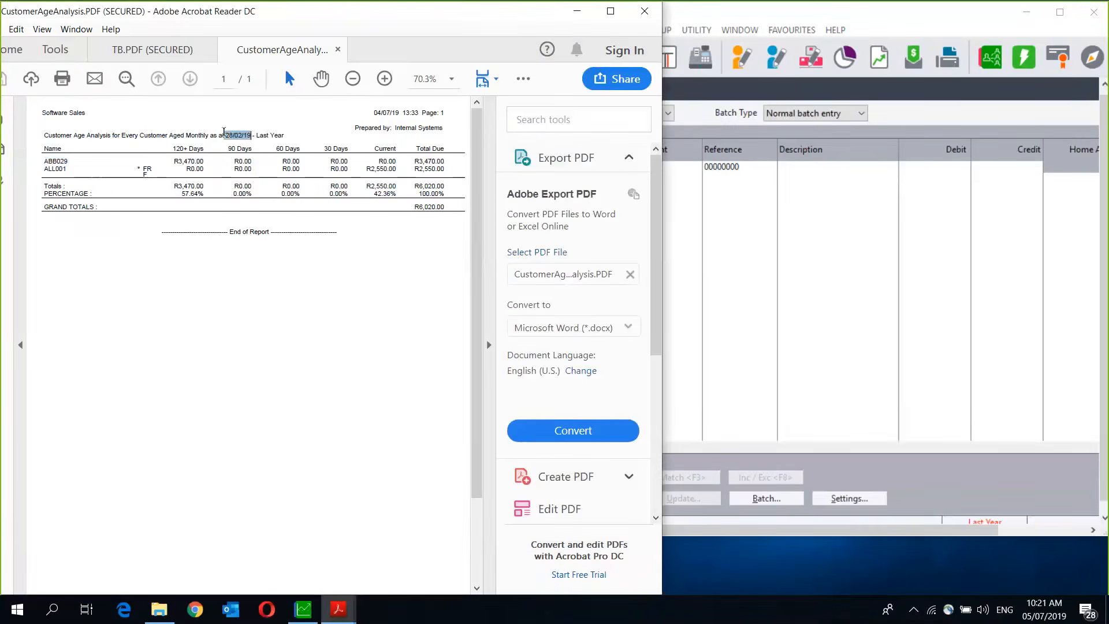
click(753, 242)
Look up the customer accounts and choose Albott Limited for the first journal line.
click(683, 174)
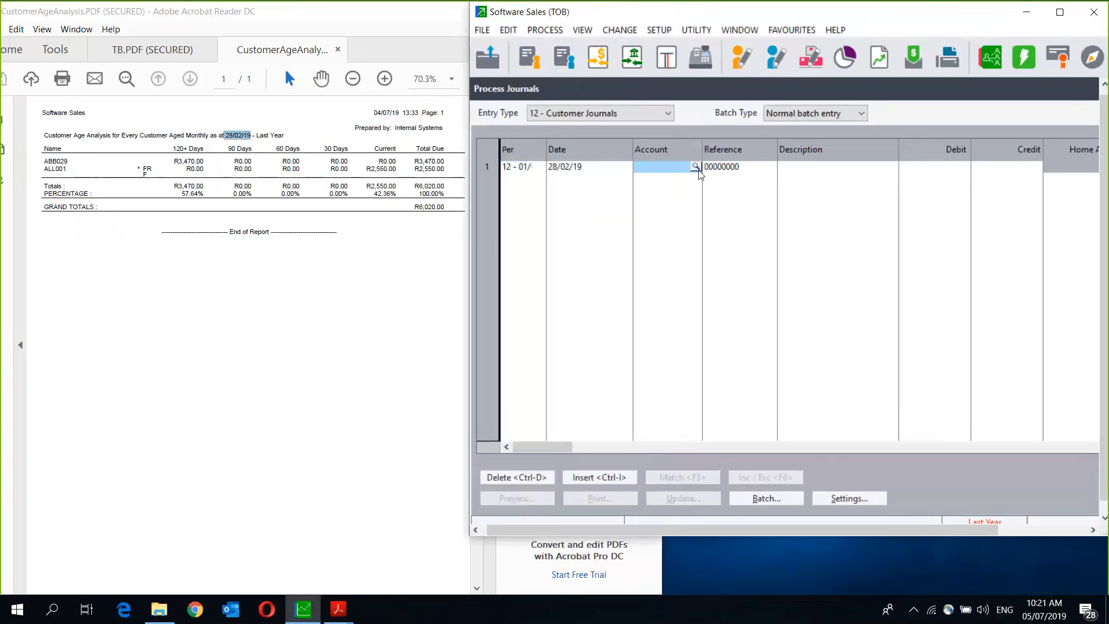
click(696, 167)
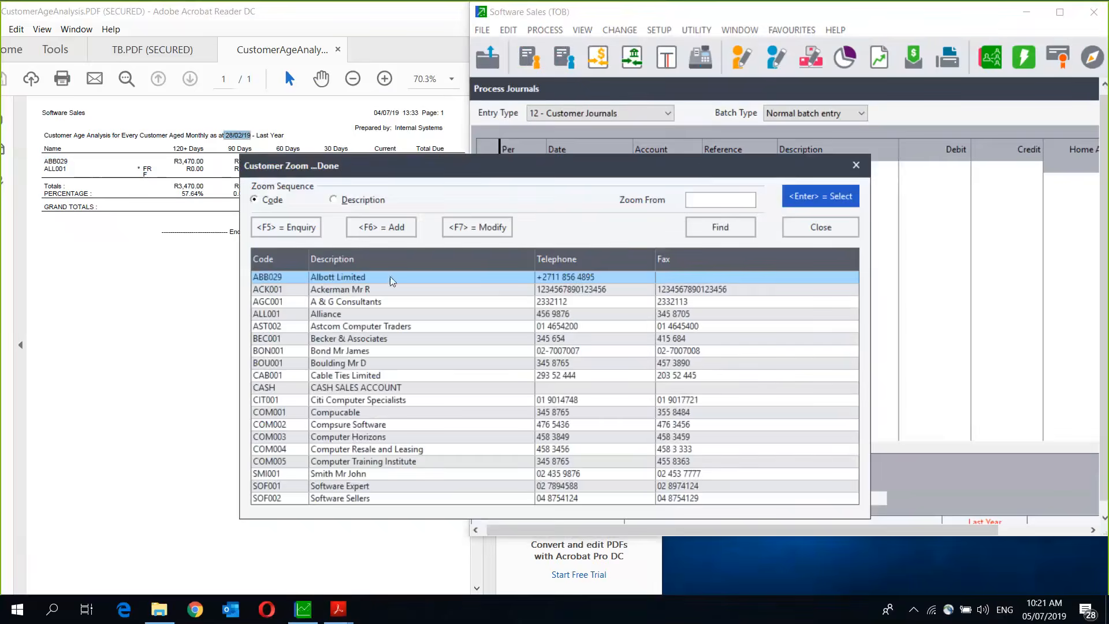
double_click(390, 277)
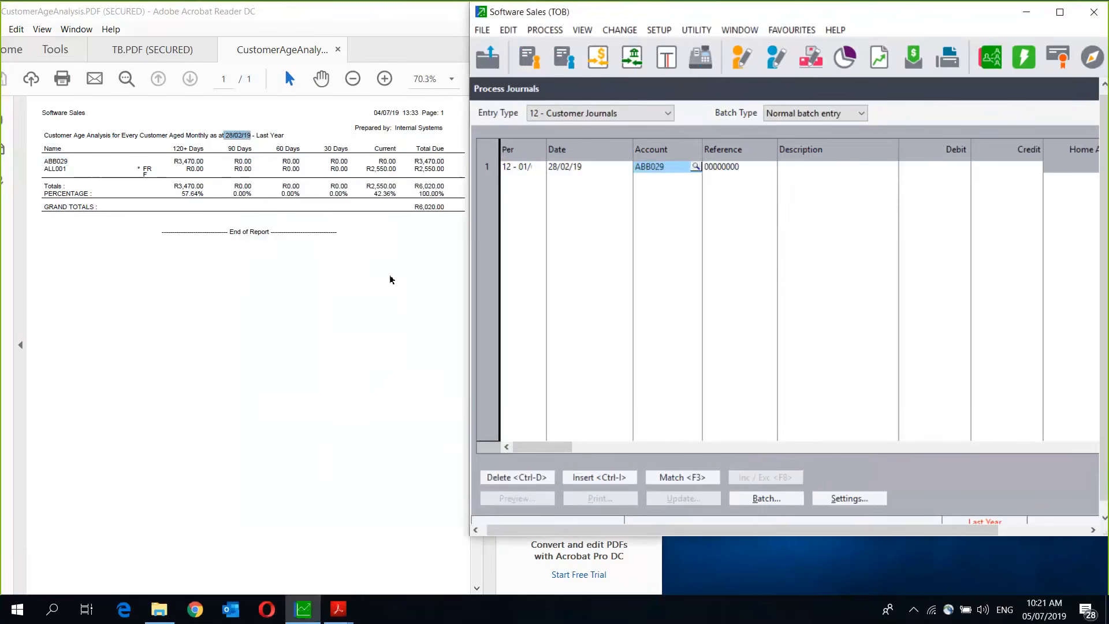
Enter the reference TOB00001 and the description "Take on balances" on the first customer journal line.
key(Tab)
text(T)
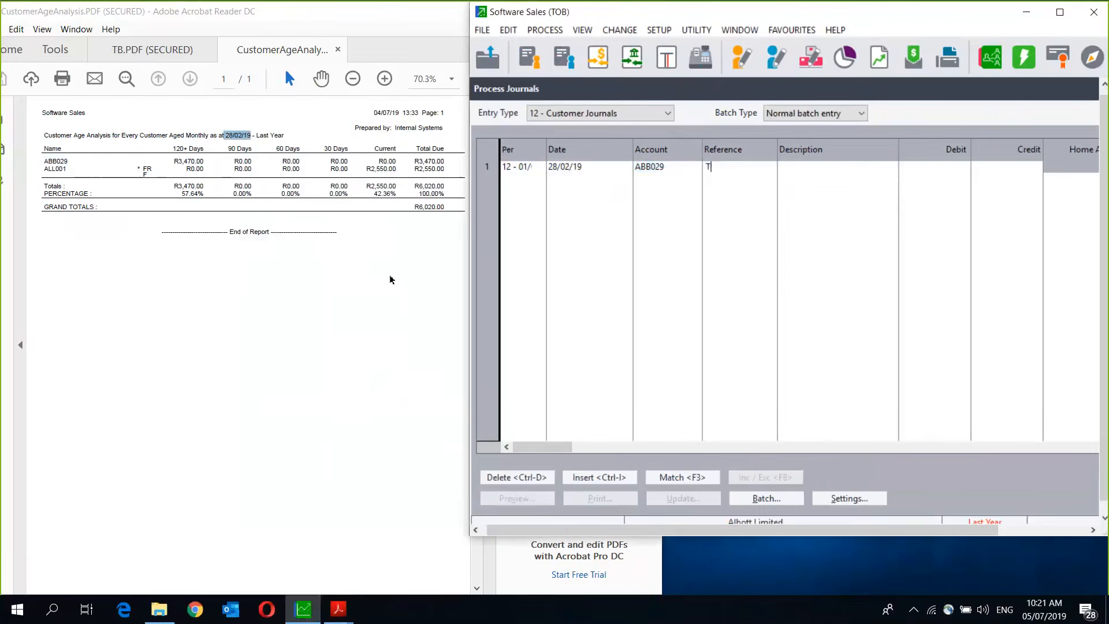
text(OB00001)
click(836, 171)
text(Take on balances)
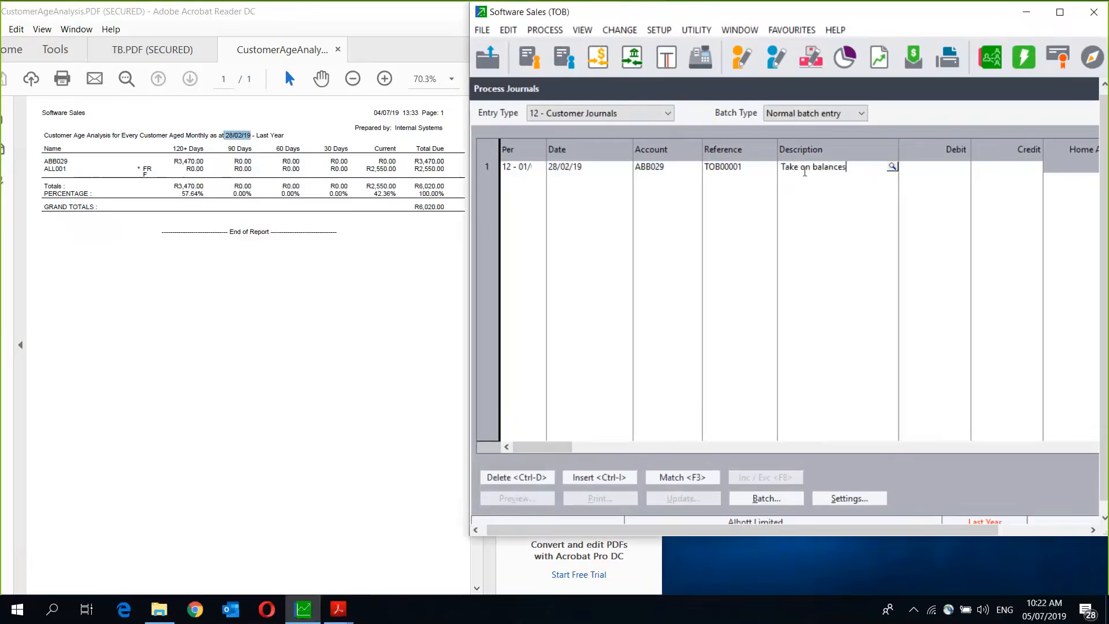
Change the reference on the first customer journal line to CTOB0001.
click(715, 167)
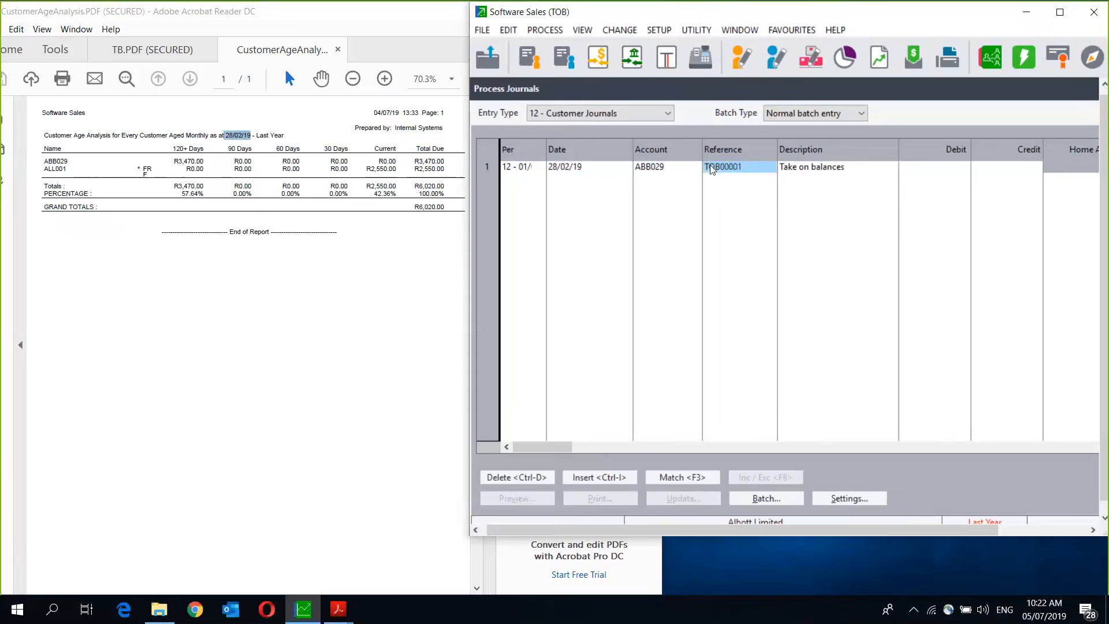
double_click(752, 167)
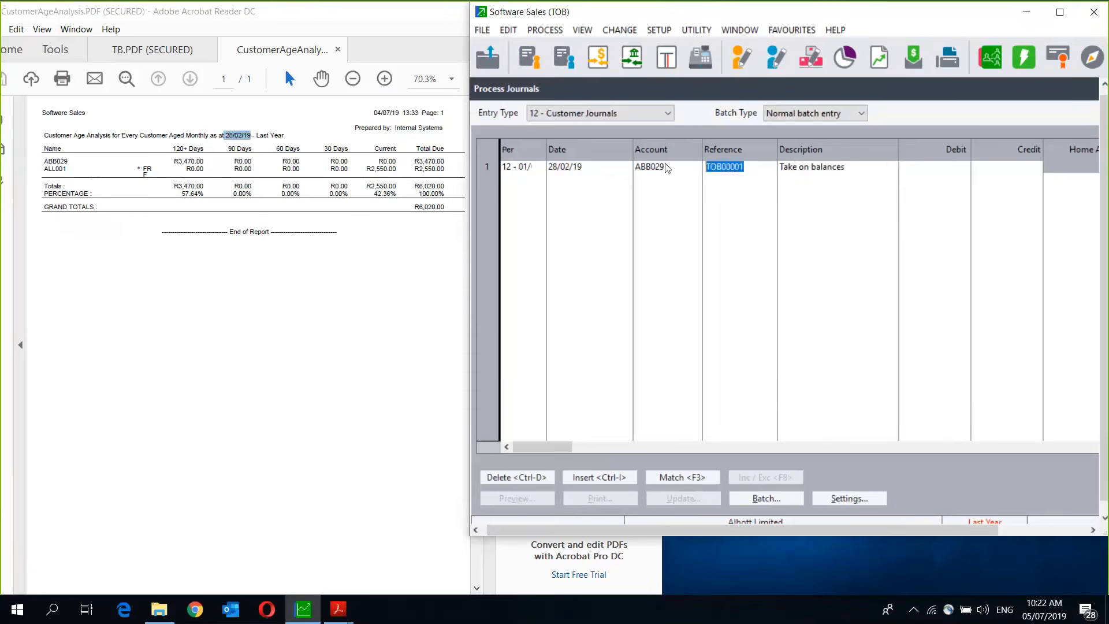
text(CTOB0001)
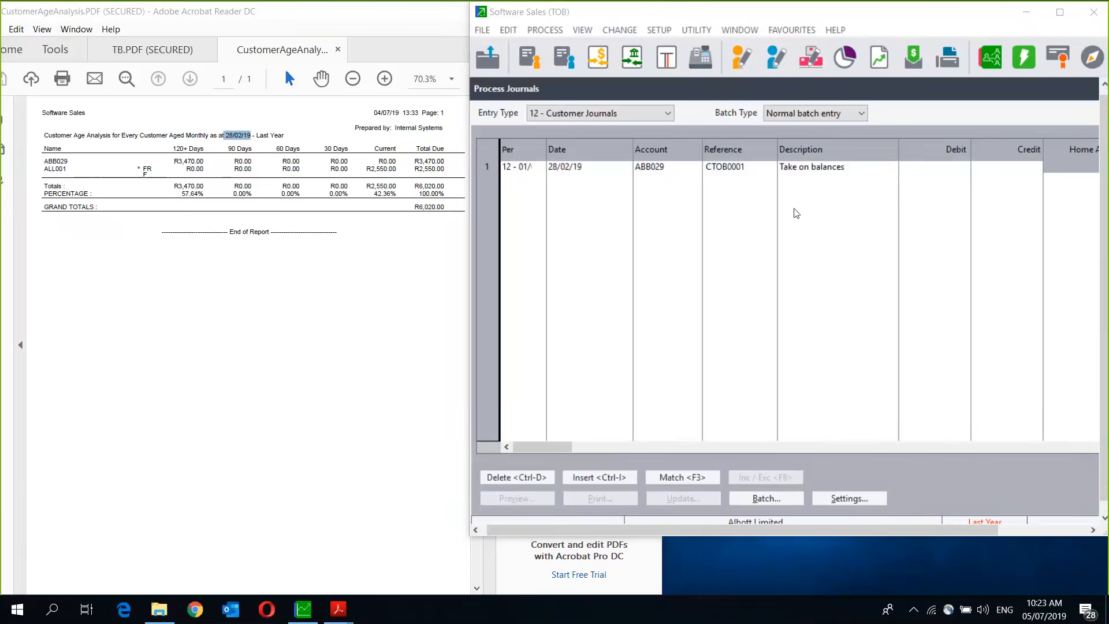
Enter a debit of 3470 for Albott Limited and complete the first customer journal line.
click(957, 176)
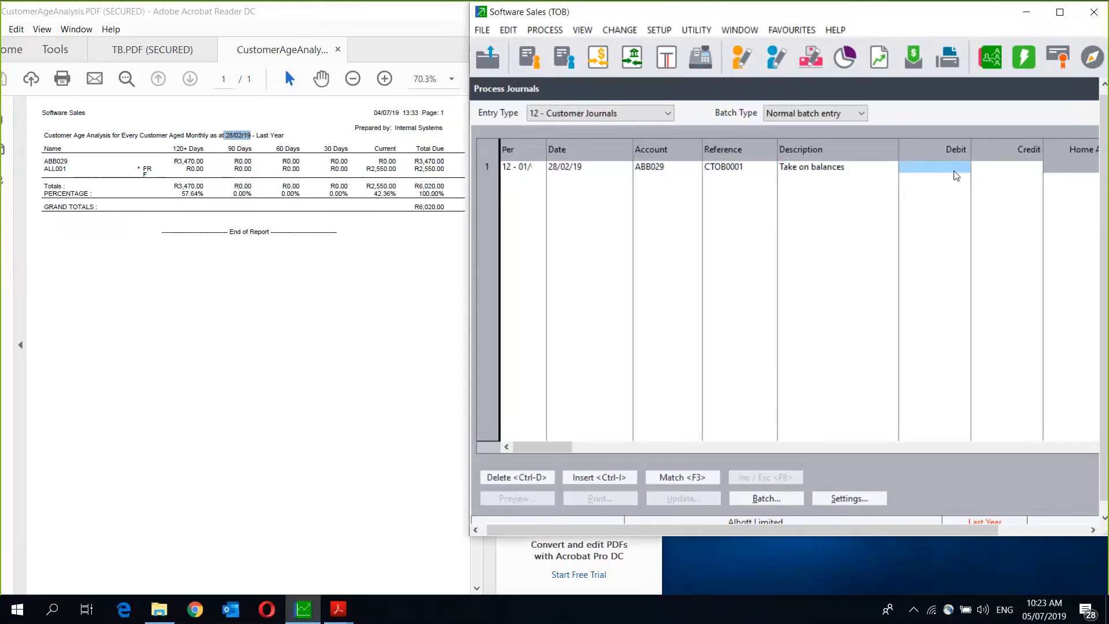
text(347)
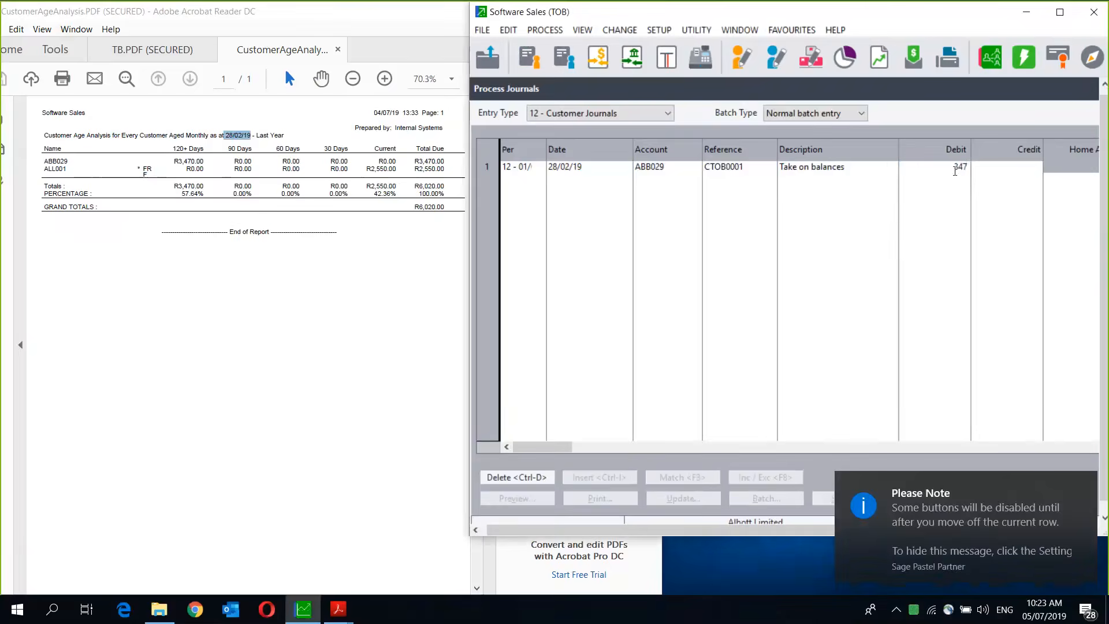
text(0)
key(Tab)
key(Tab)
key(Tab)
key(Tab)
key(Tab)
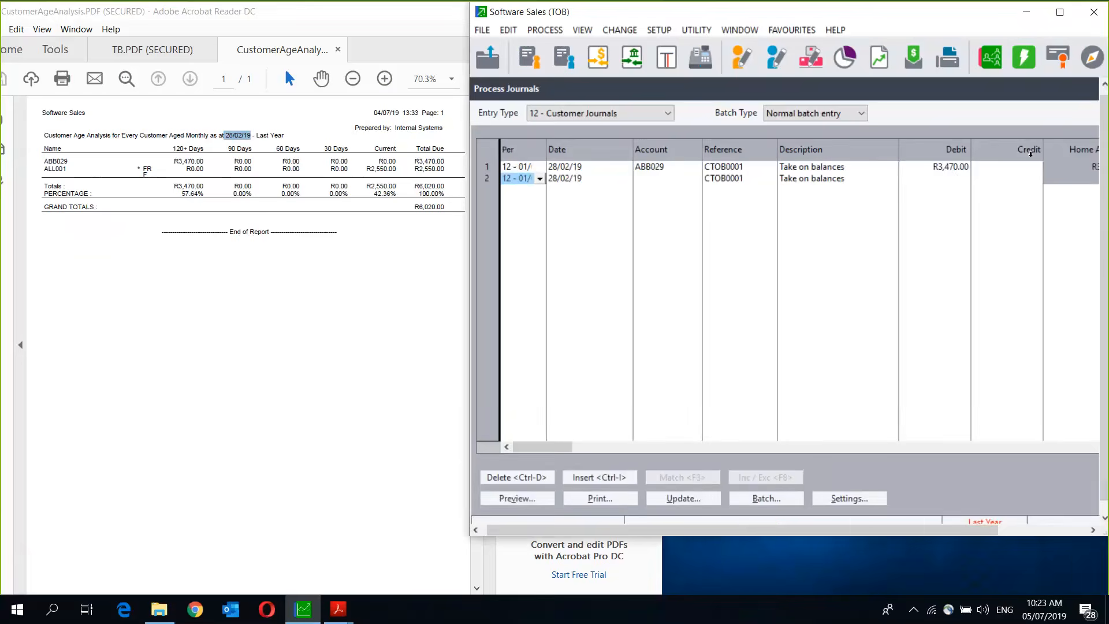
Look up ledger accounts by account code from 999 and set the first line's contra account to 9990/001, Customers.
click(1083, 448)
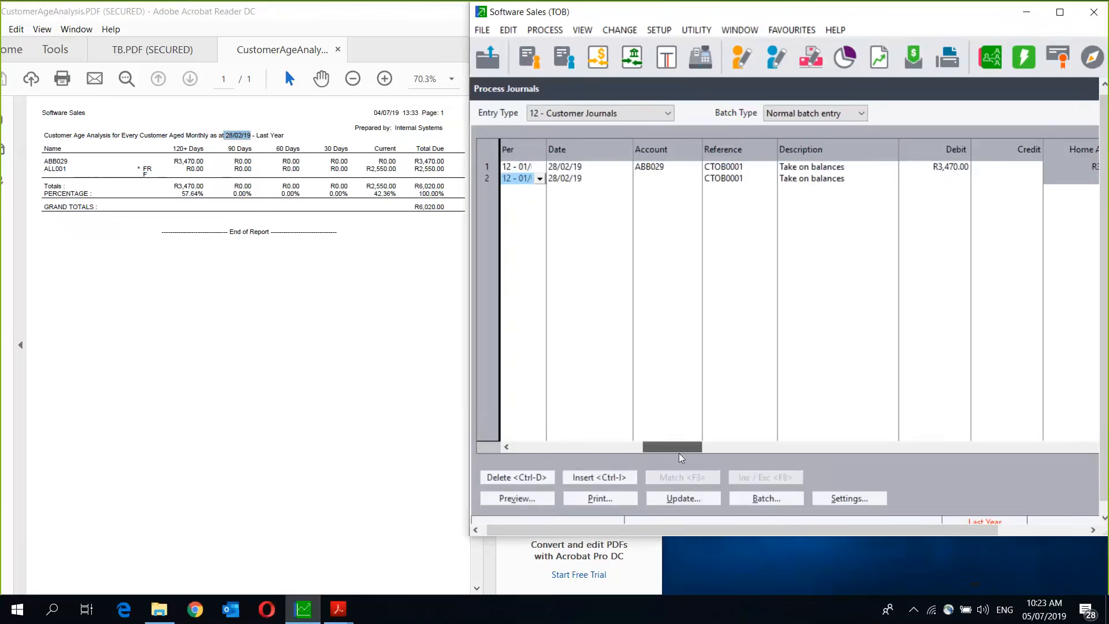
drag(1064, 448, 1108, 449)
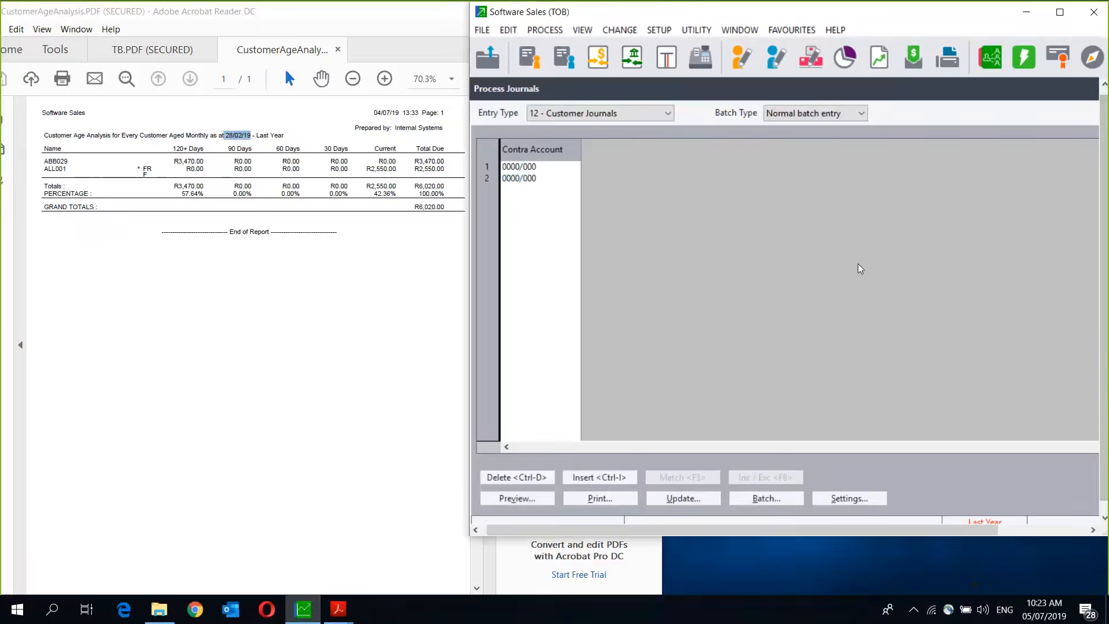
click(565, 165)
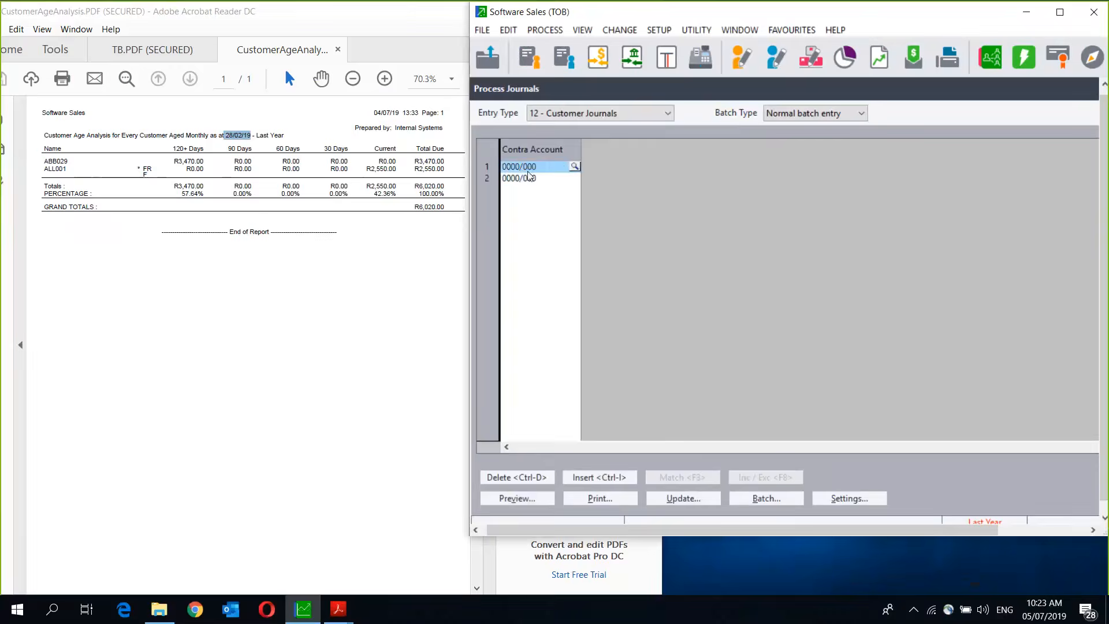
click(577, 166)
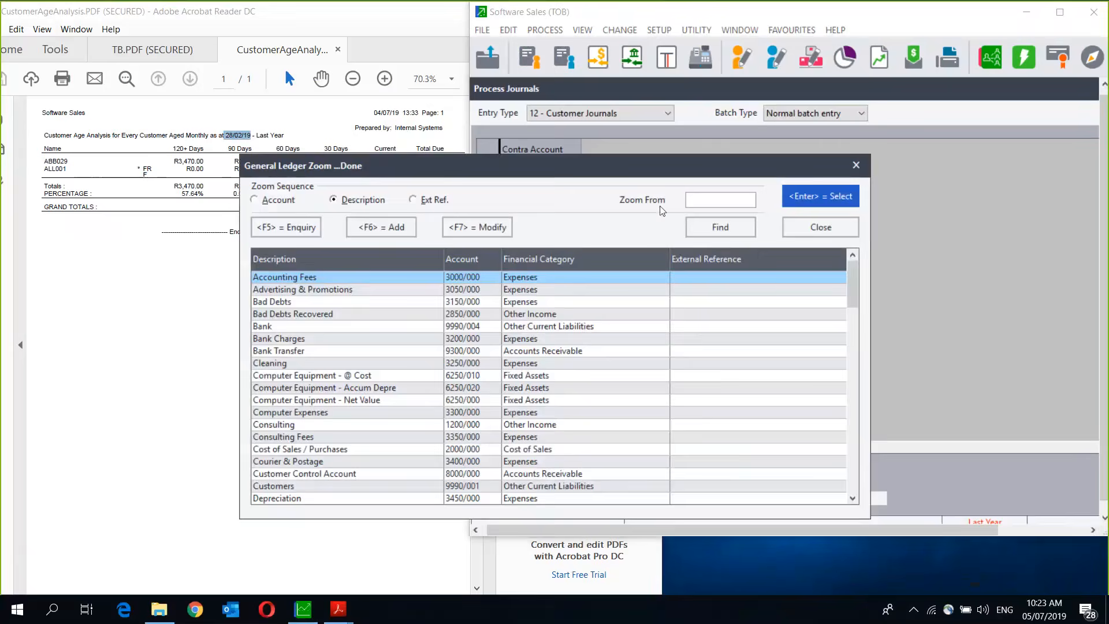
click(713, 200)
text(su)
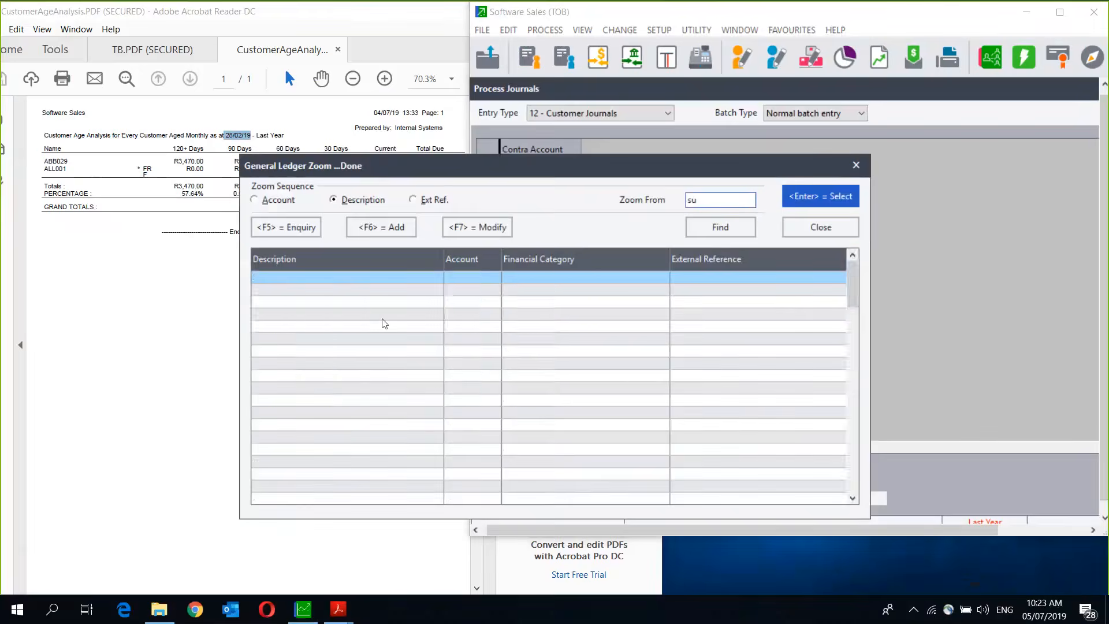
key(BackSpace)
key(BackSpace)
click(254, 200)
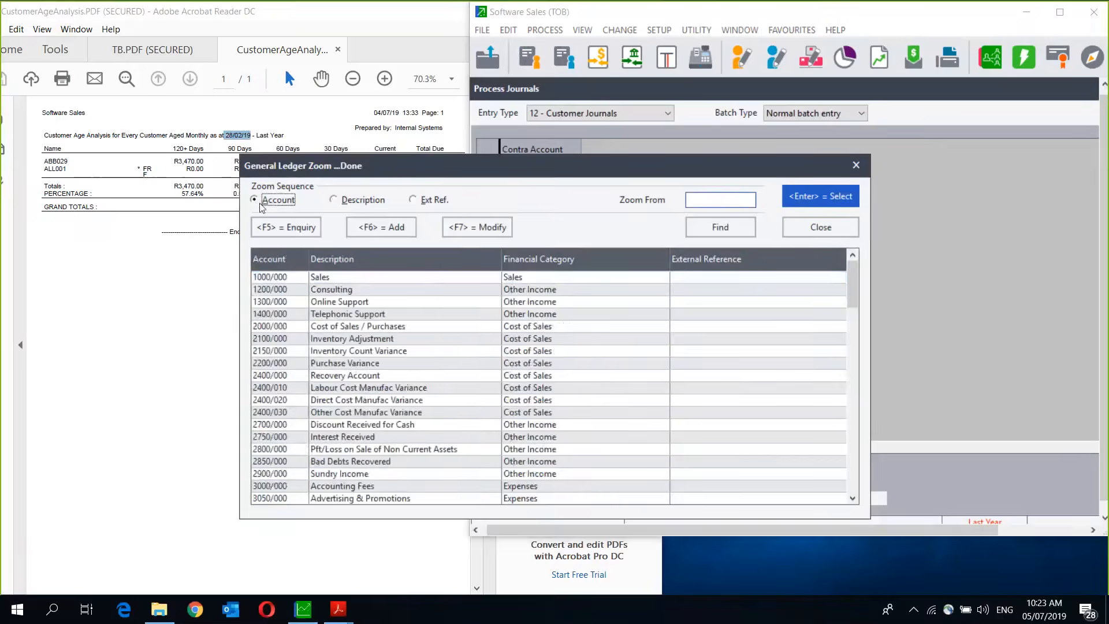
text(999)
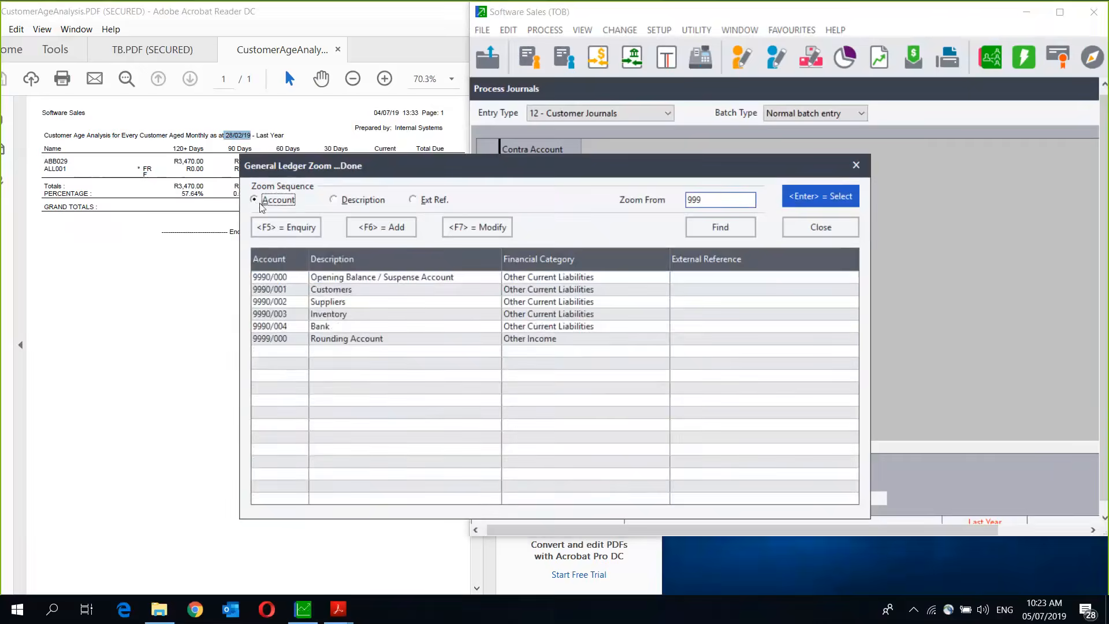
double_click(335, 290)
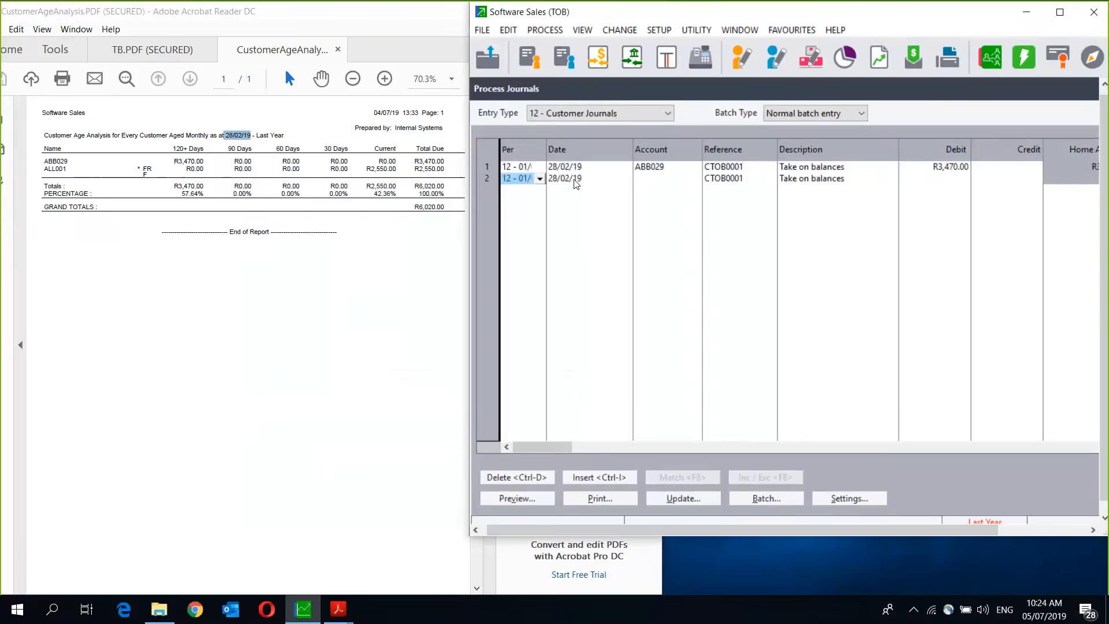
Choose the customer Alliance on the second journal line and enter a debit of 2550.
key(Return)
key(Return)
key(Return)
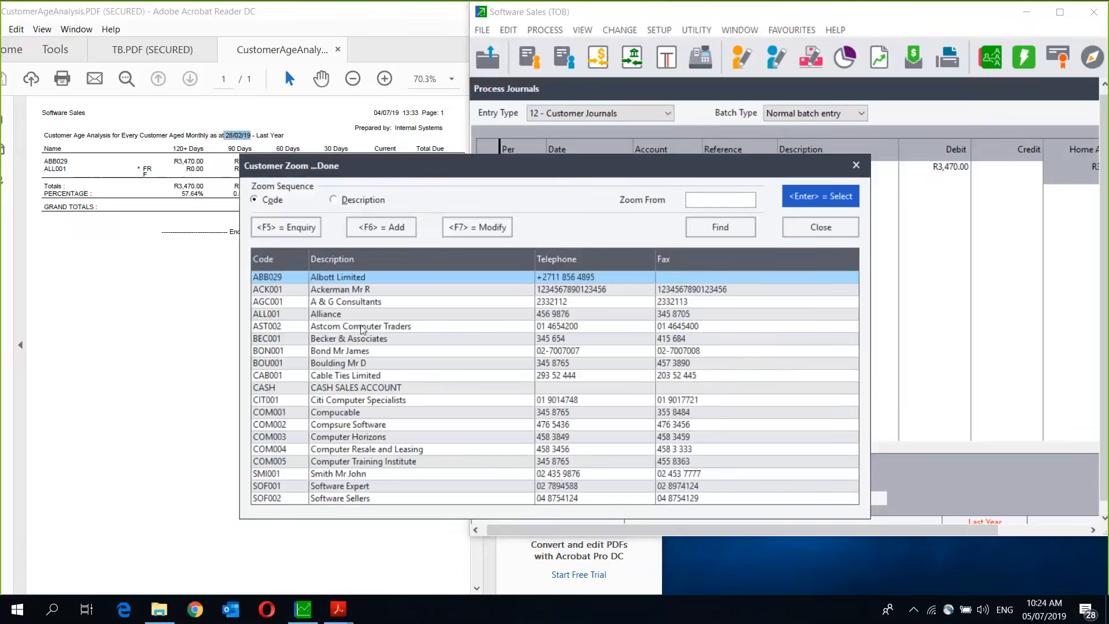
double_click(317, 314)
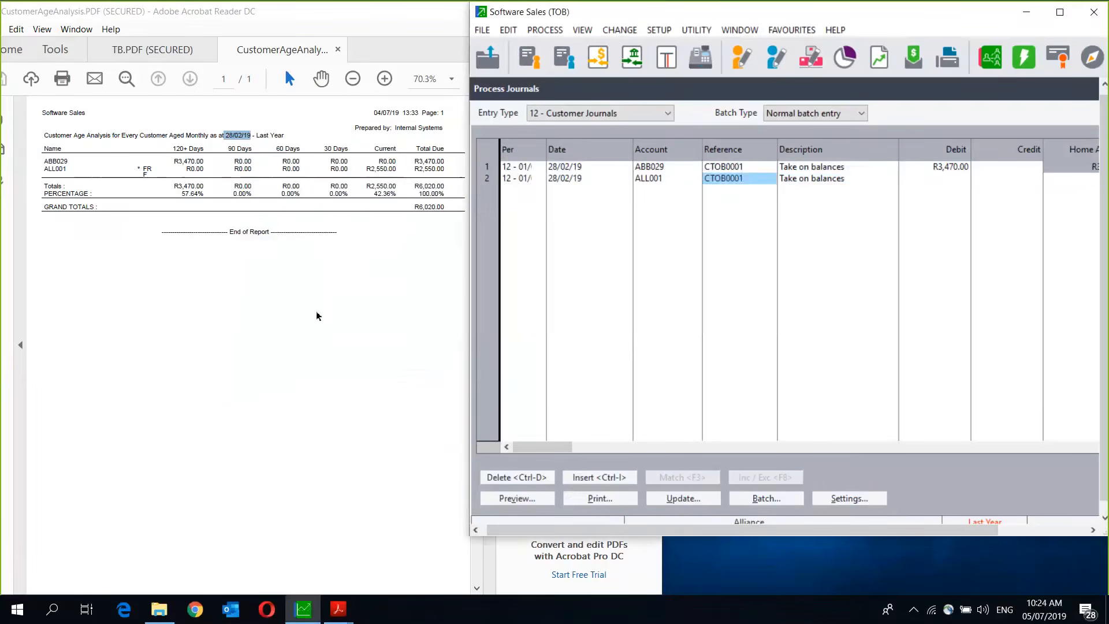
key(Return)
key(Return)
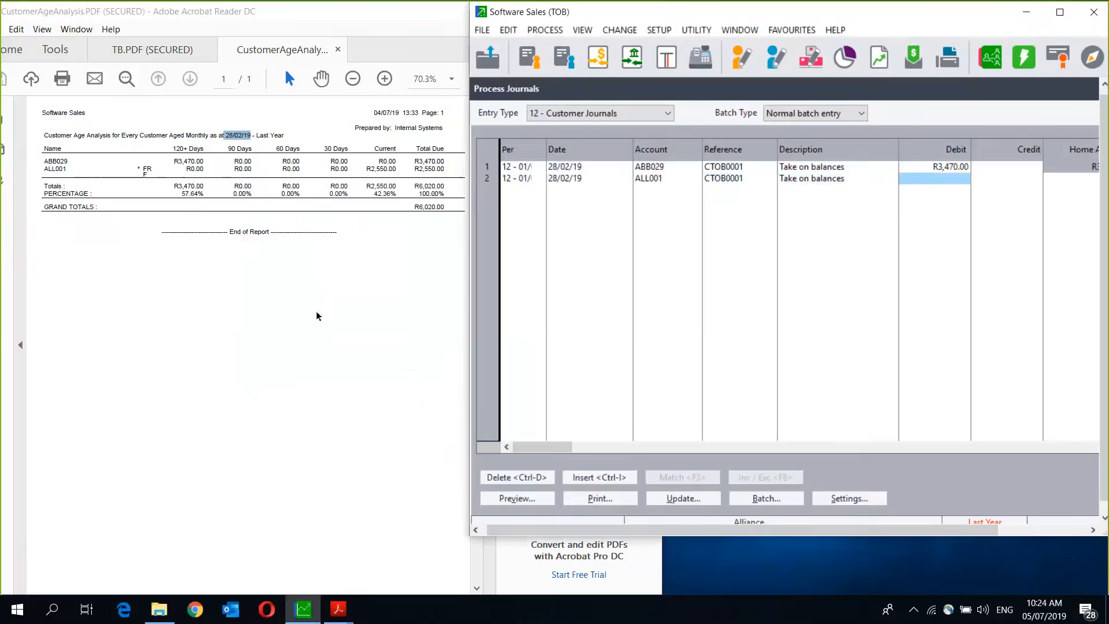
text(255)
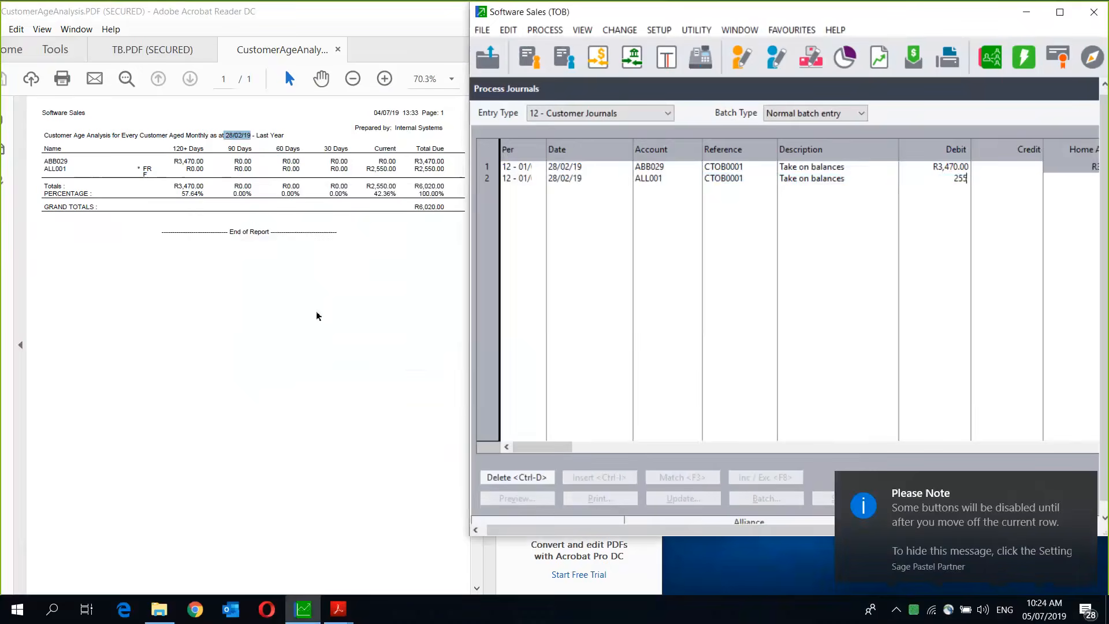
text(0)
key(Tab)
key(Tab)
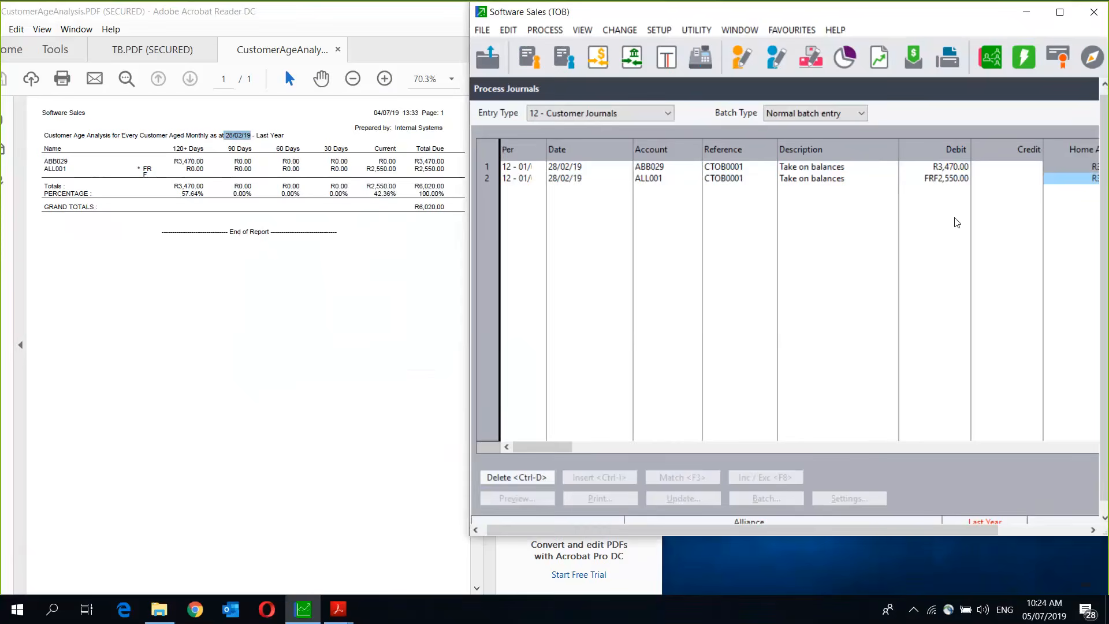
Set the home amount on Alliance's journal line to 2550.
click(957, 183)
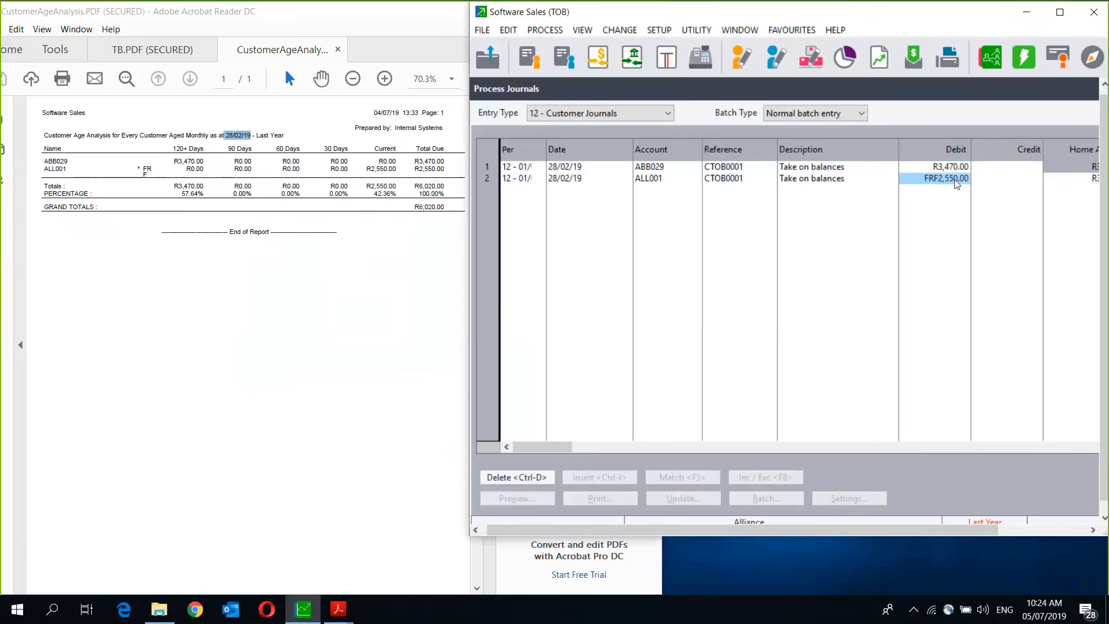
key(Tab)
key(Tab)
key(Tab)
key(Tab)
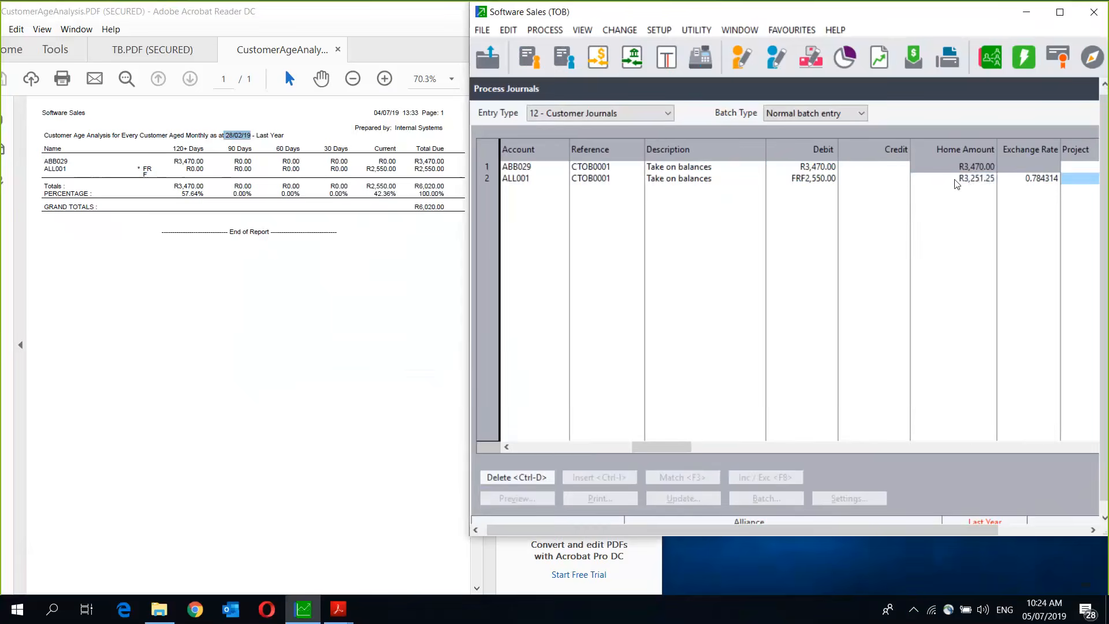
click(974, 183)
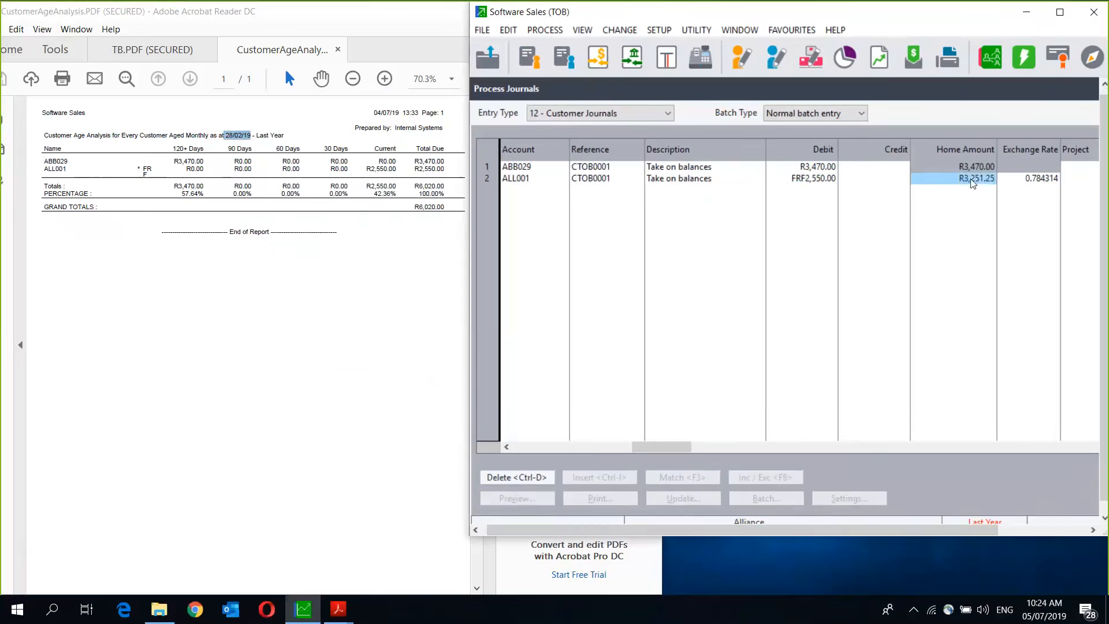
text(2)
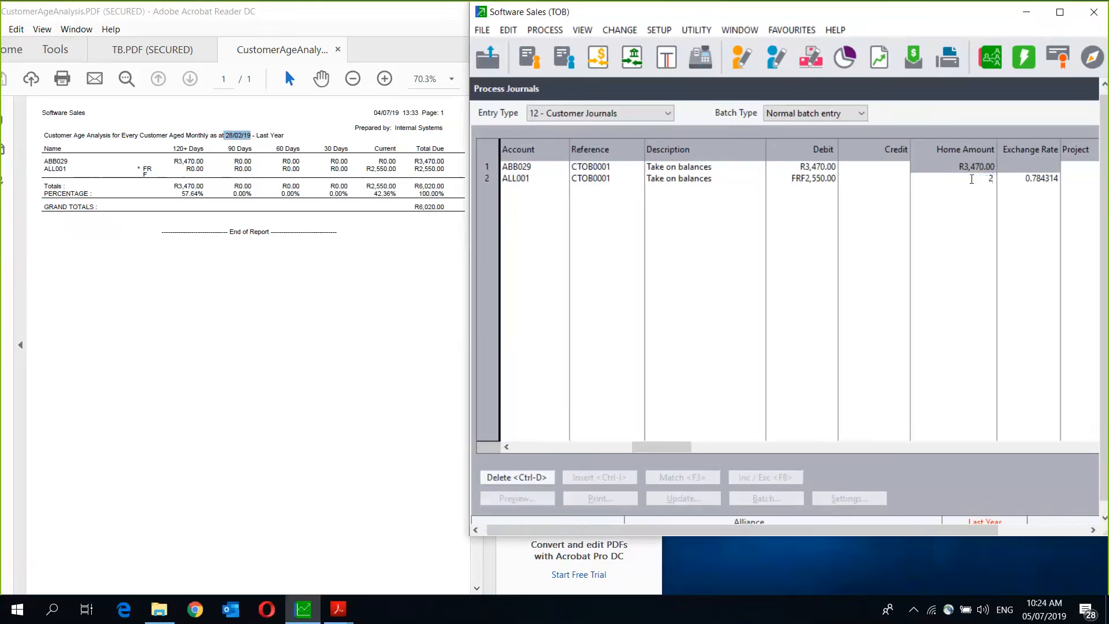
text(2550)
key(Tab)
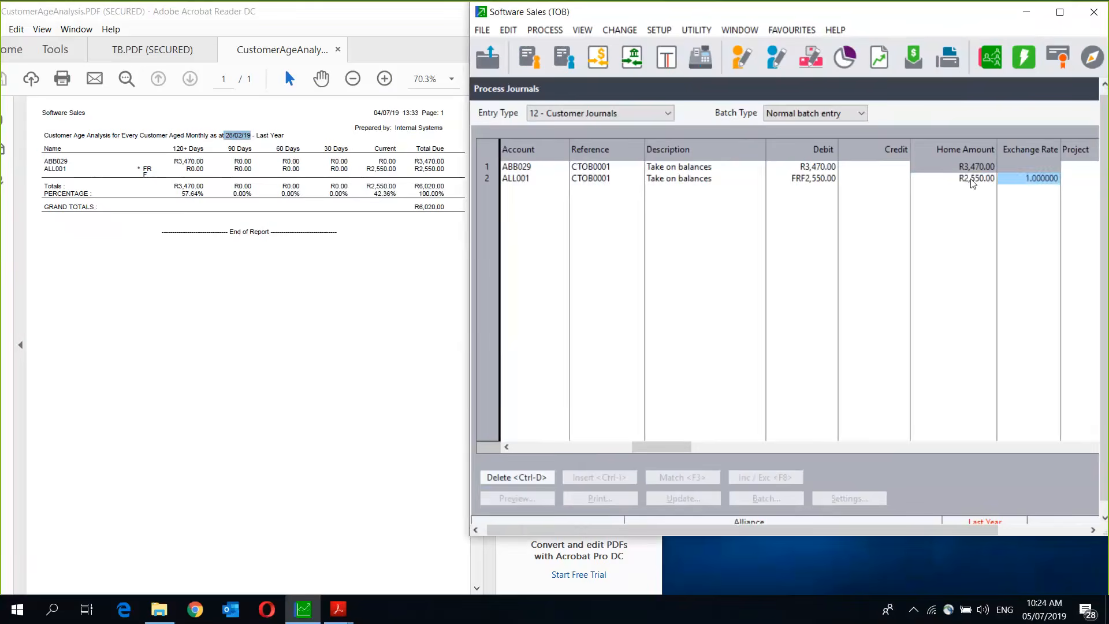
key(Tab)
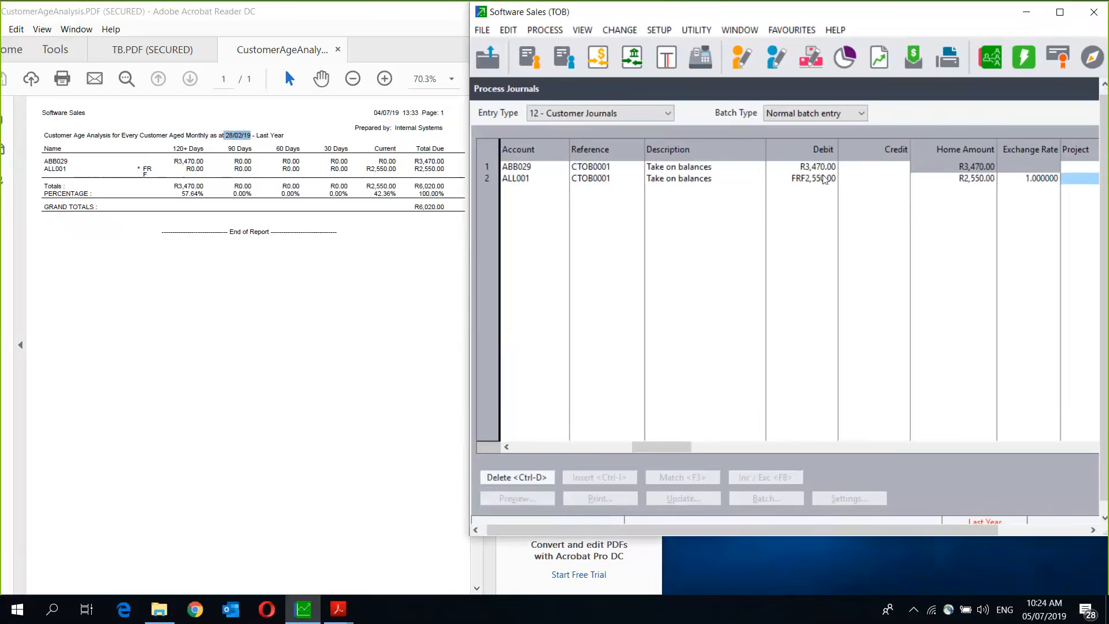
Clear the debit on Alliance's line, enter 2550 as the home amount again, and complete the line.
click(825, 180)
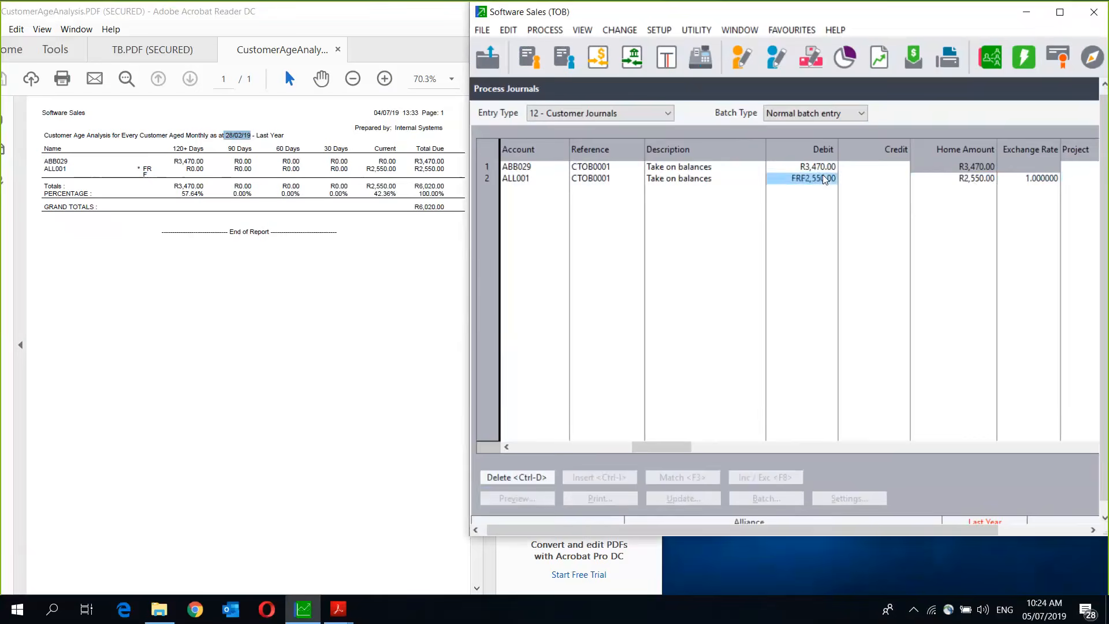
click(823, 176)
drag(833, 176, 751, 178)
key(BackSpace)
click(988, 184)
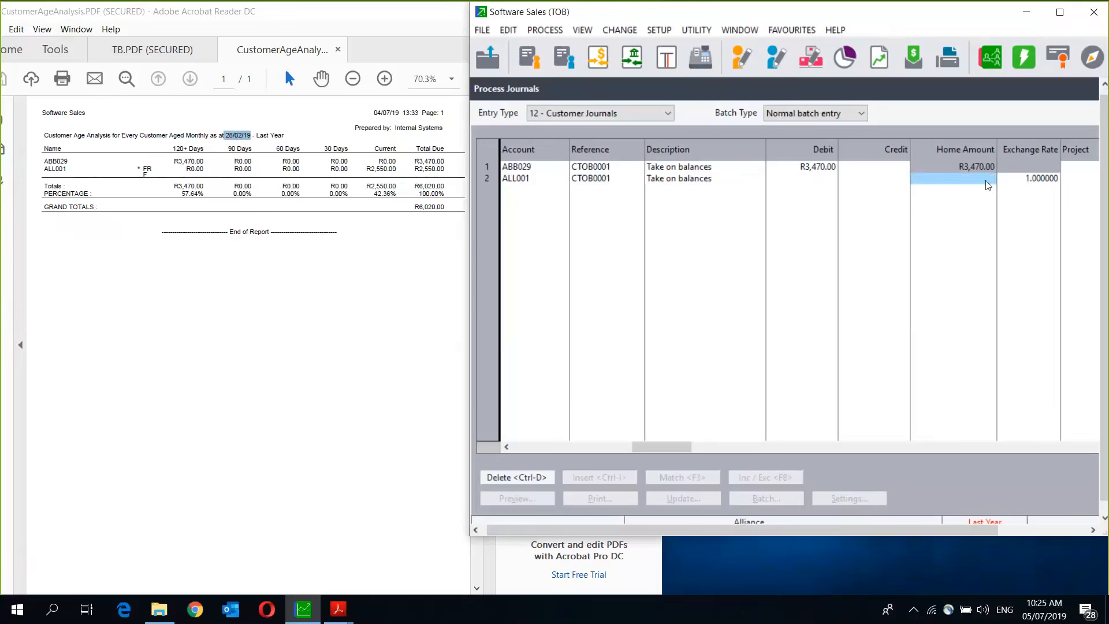
click(988, 183)
text(2550)
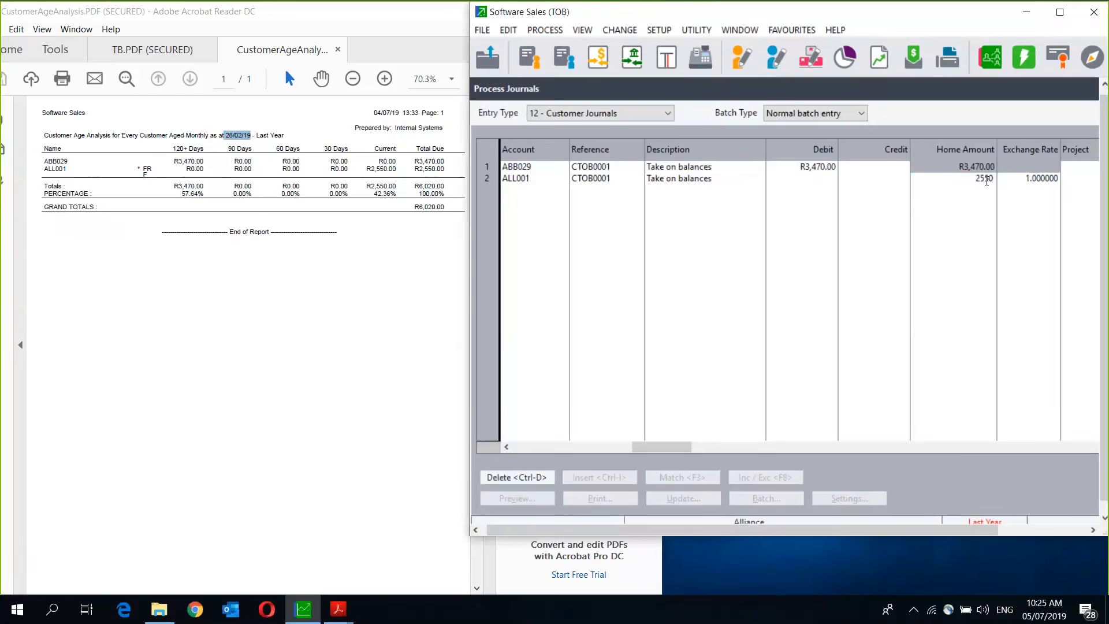
key(Tab)
key(Tab)
key(Tab)
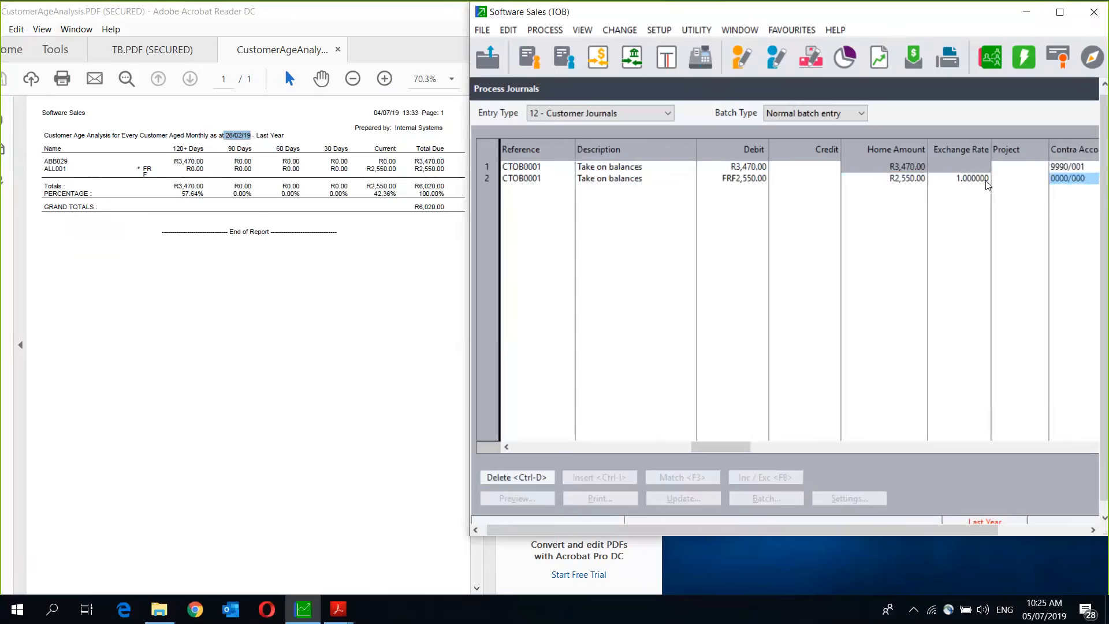
key(Tab)
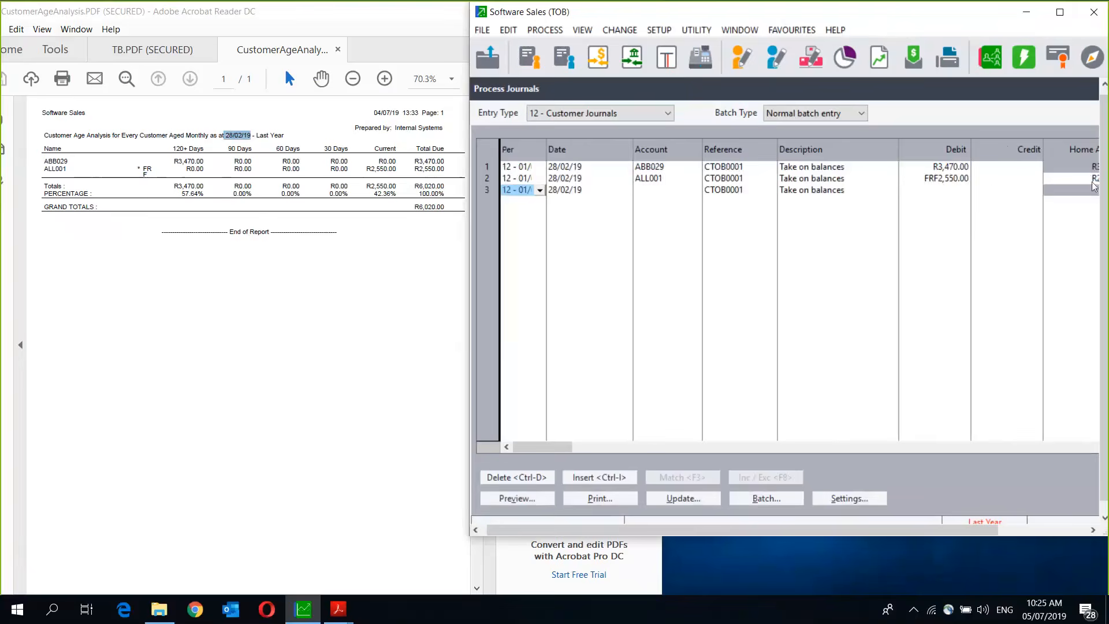
Set the contra account on Alliance's journal line to 9990/001.
click(812, 446)
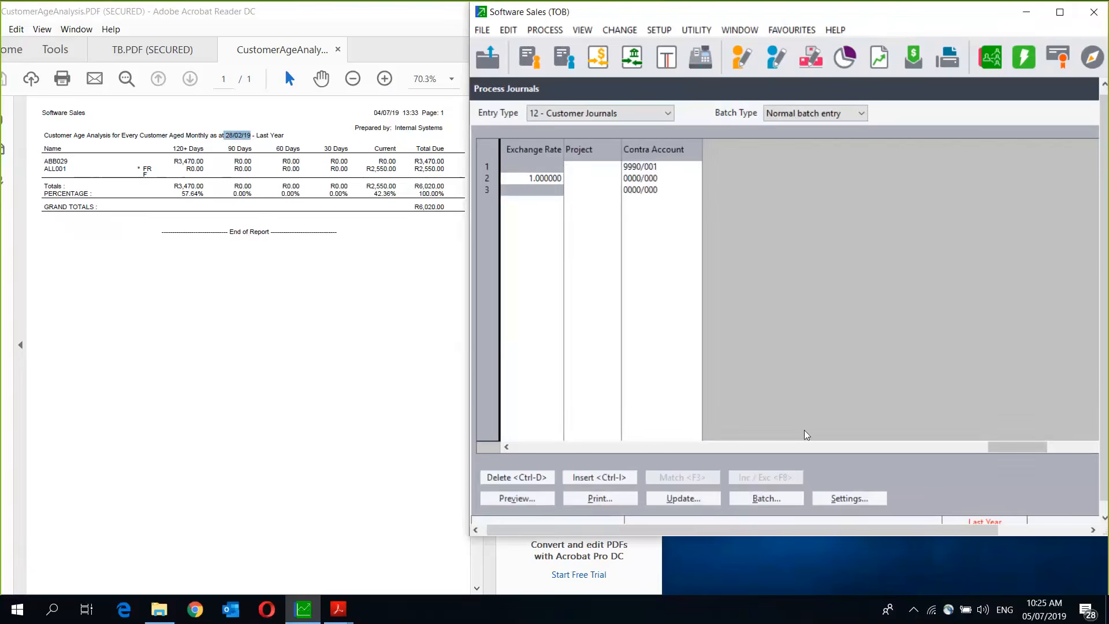
click(650, 179)
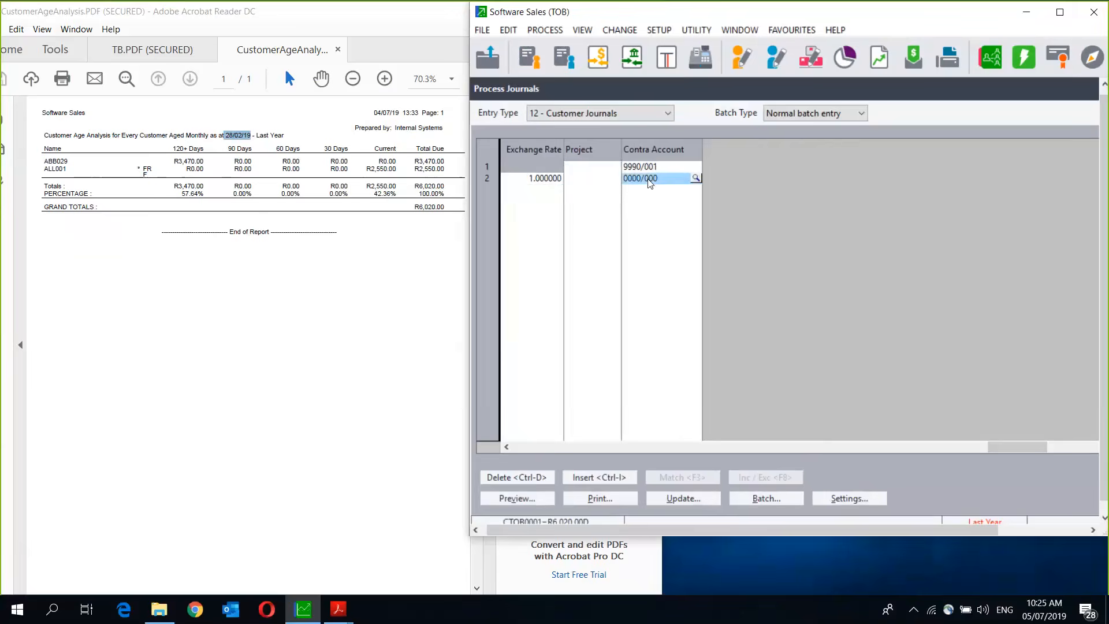
text(9990/001)
key(Return)
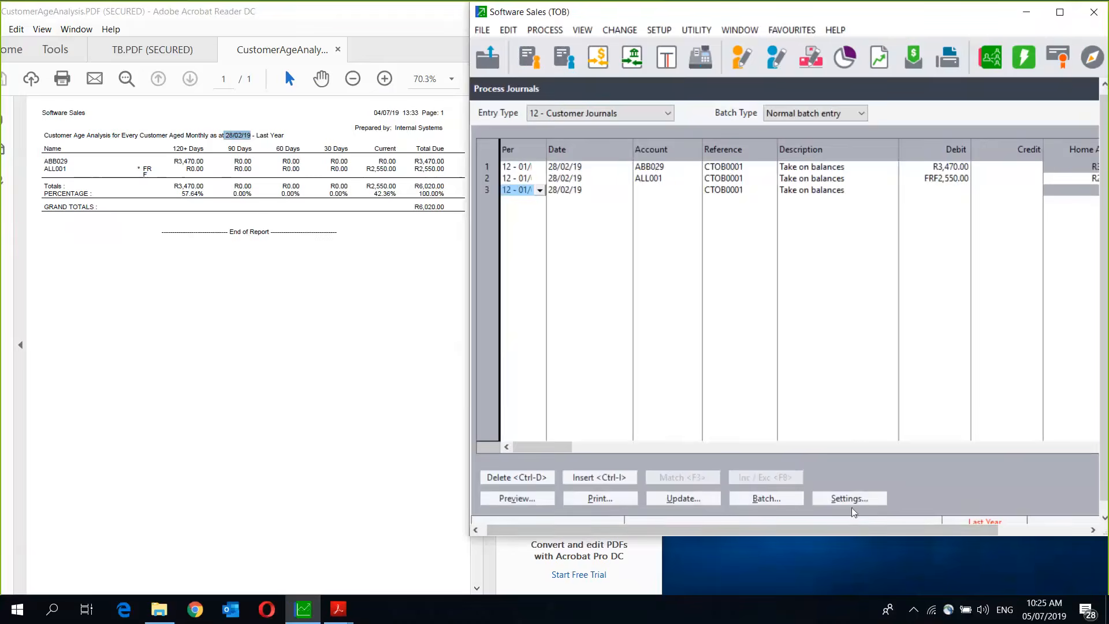
Review the default contra account option in the journal settings and leave the settings unchanged.
click(850, 498)
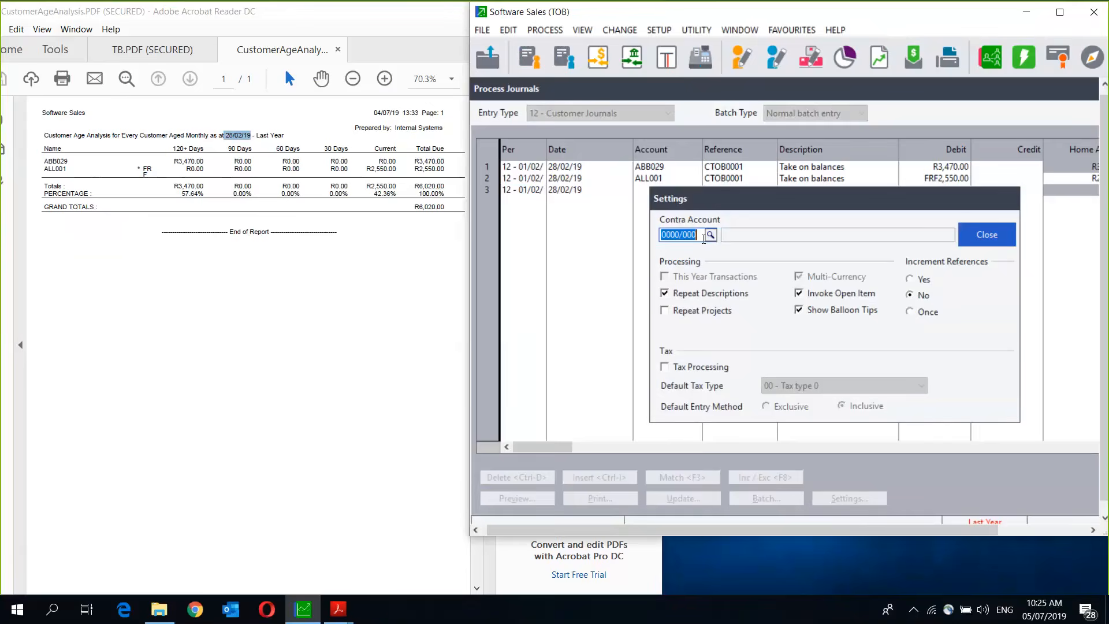
click(989, 242)
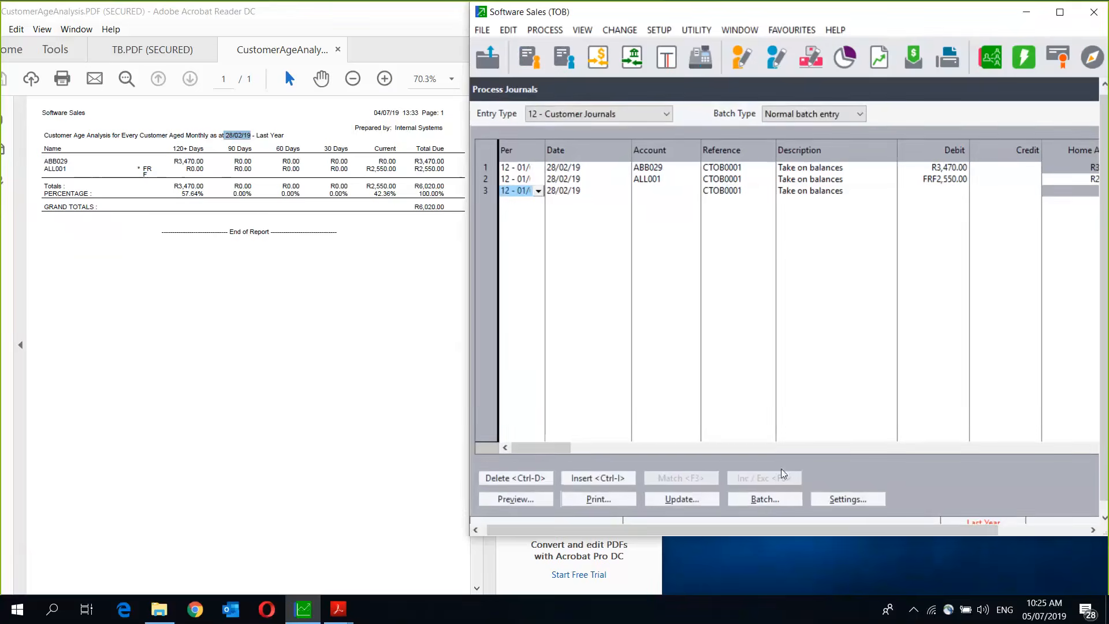
Start updating this customer journal batch.
click(695, 497)
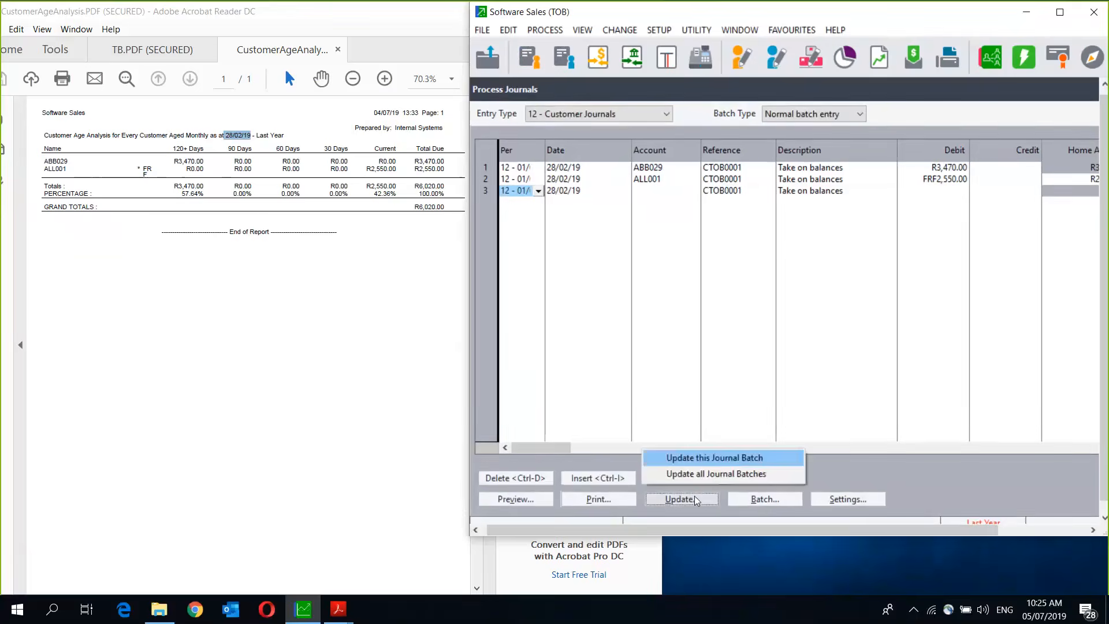
click(691, 457)
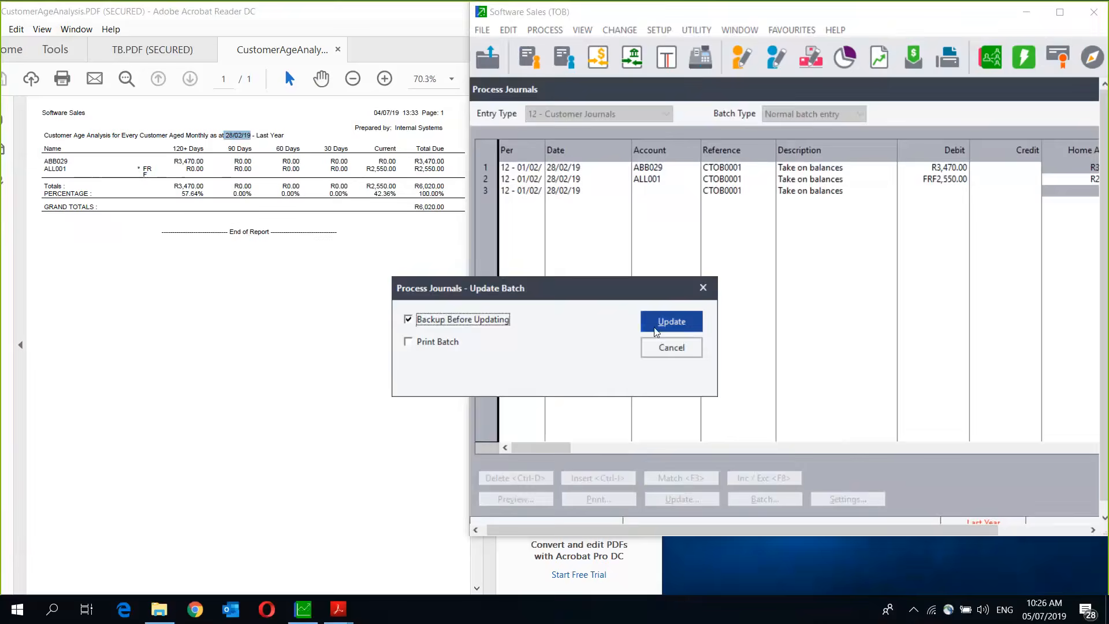
Update the customer journal batch with a backup to the TAKE ON BACKUPS folder on the local drive, then close the journals window.
click(668, 325)
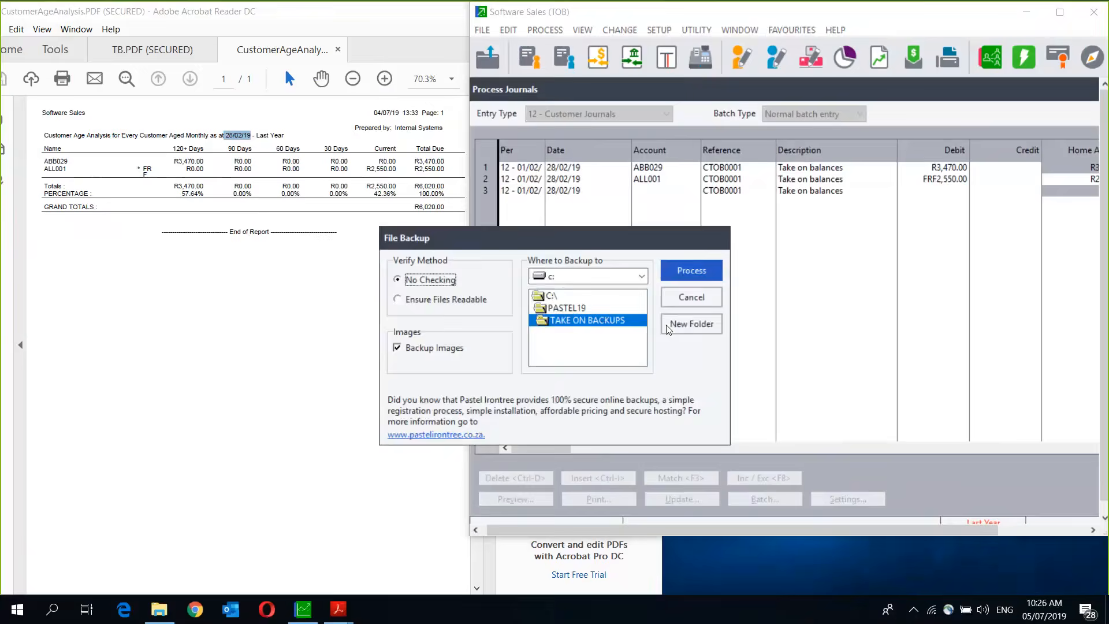
click(691, 272)
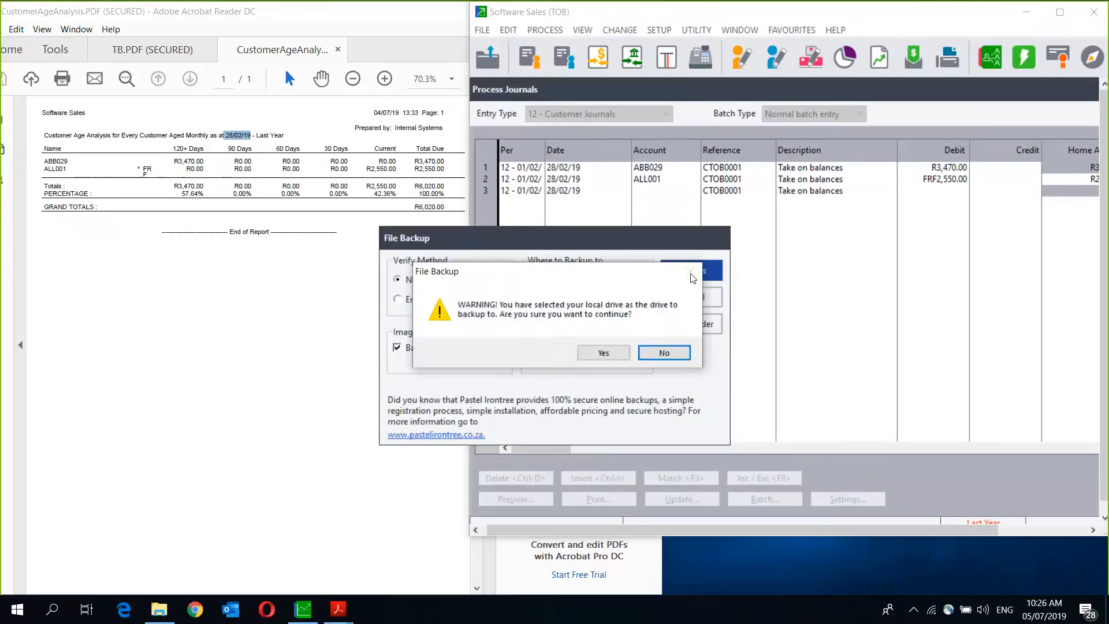
click(604, 353)
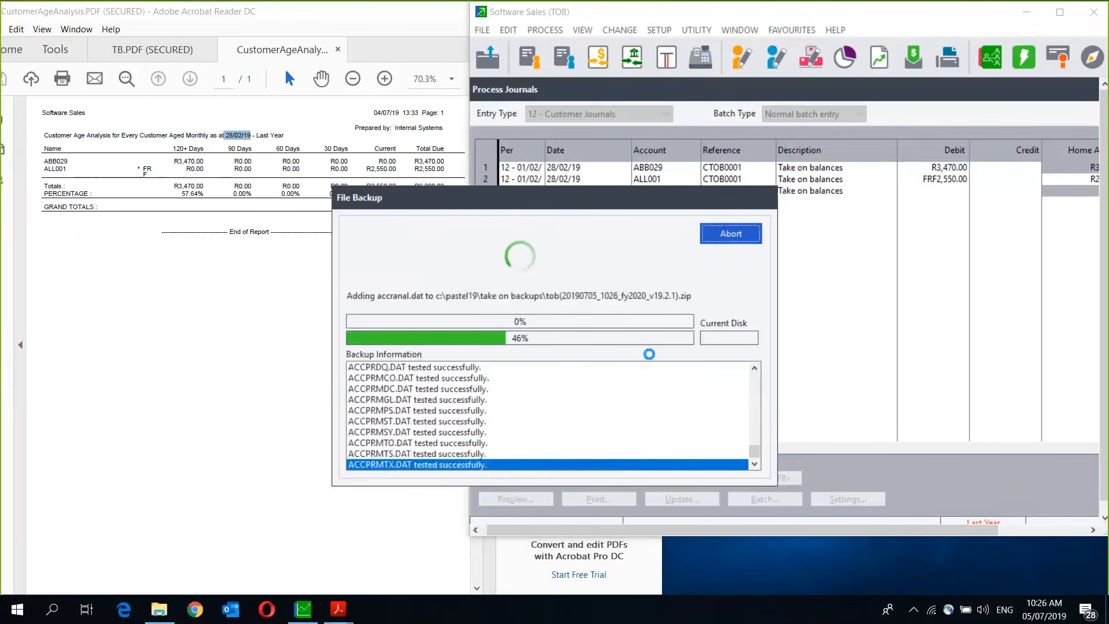
click(724, 231)
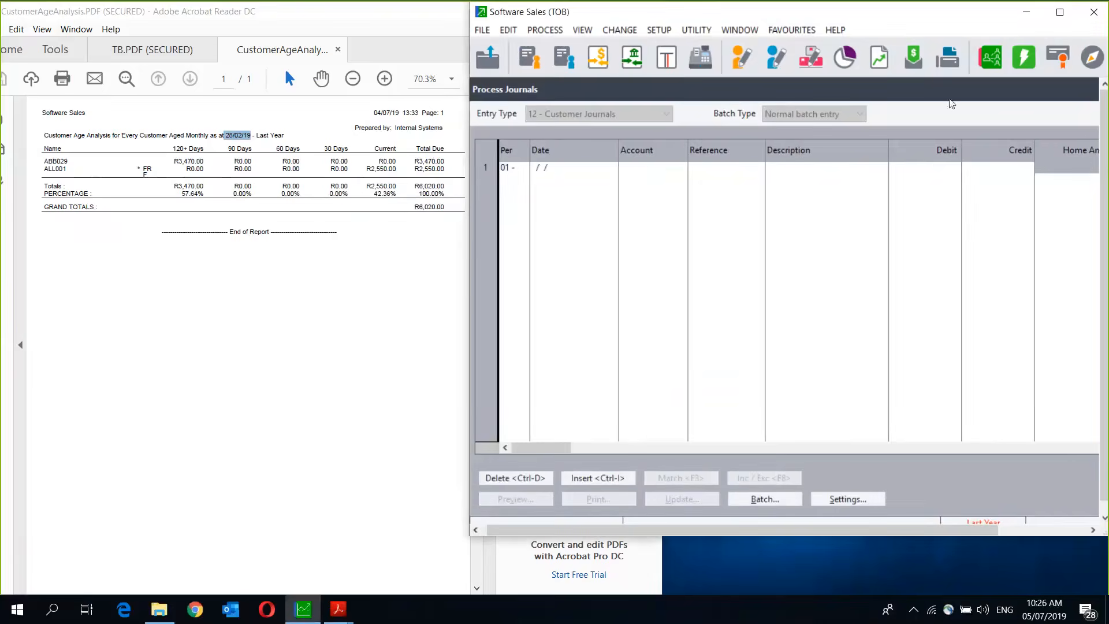
click(980, 116)
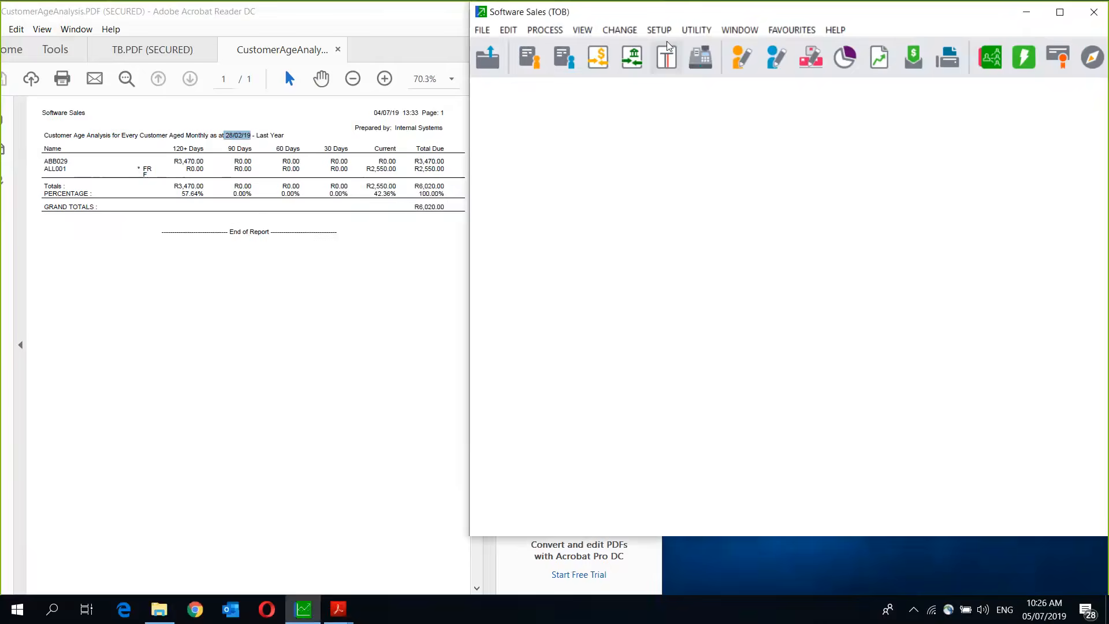
View the last-year trial balance on screen for periods 01 to 12, checking the Customer Control Account, and close the report.
click(582, 31)
mouse_move(629, 85)
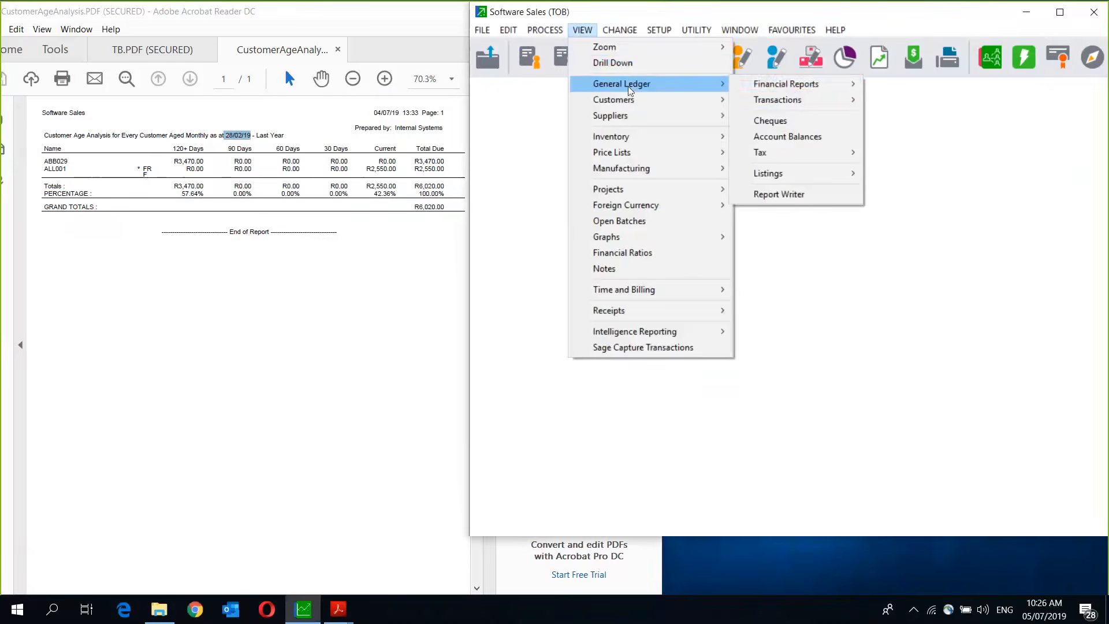
mouse_move(791, 88)
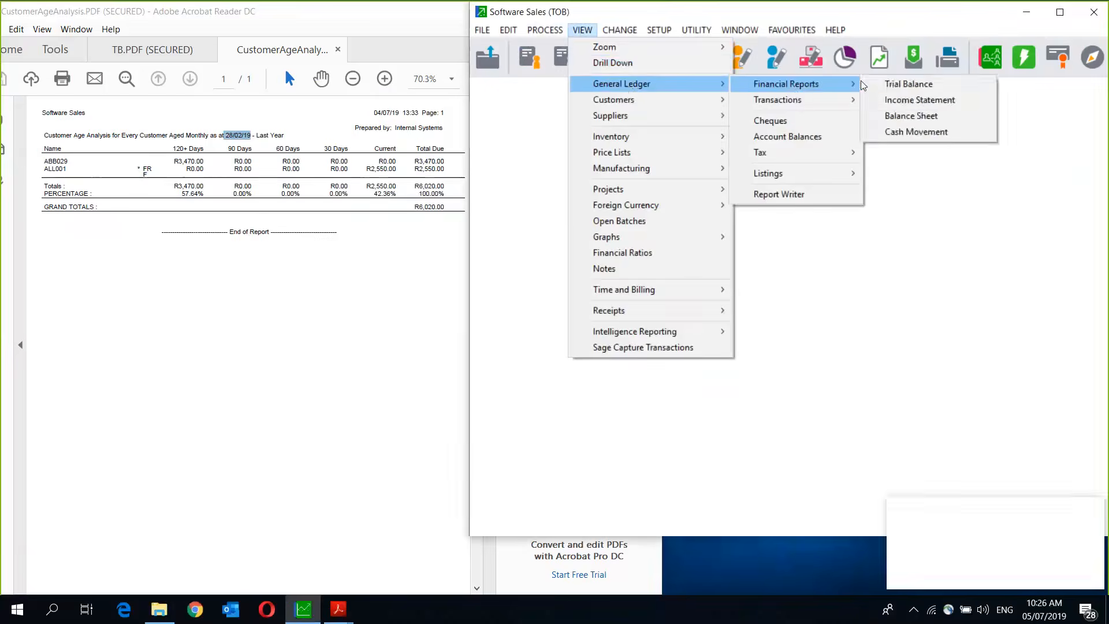
click(901, 85)
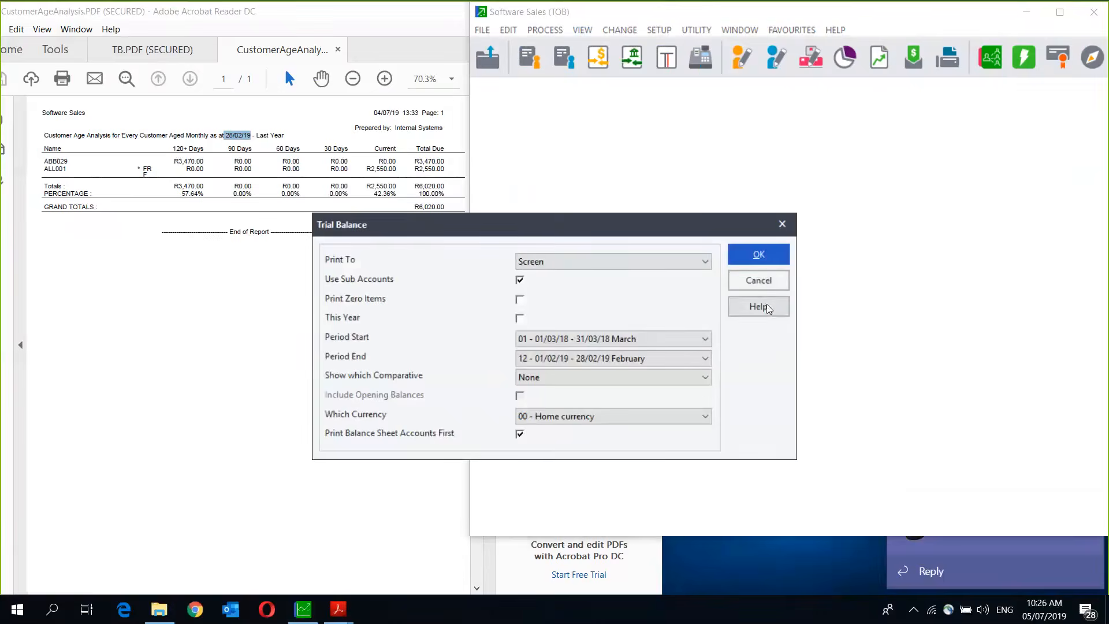
click(760, 256)
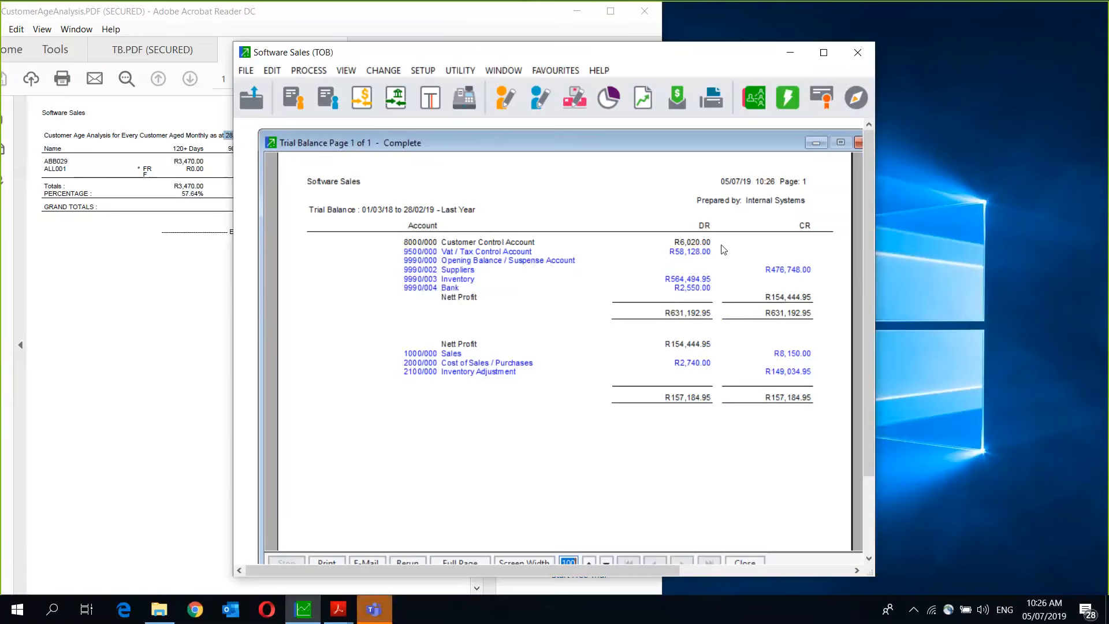
click(859, 144)
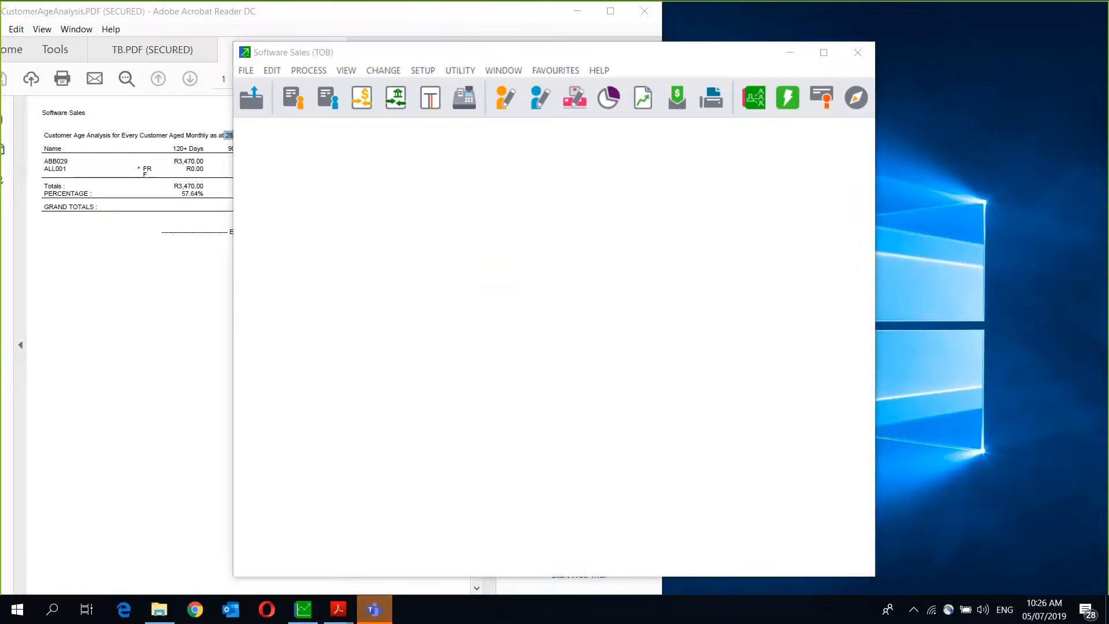
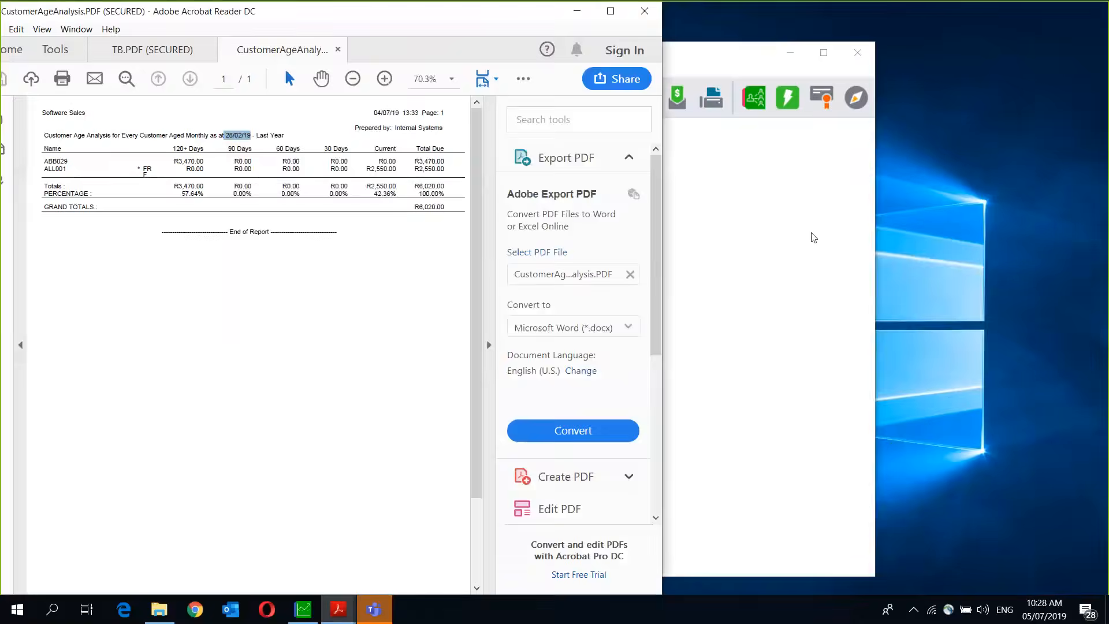
Close the TB and CustomerAgeAnalysis PDF documents in Acrobat Reader.
click(811, 233)
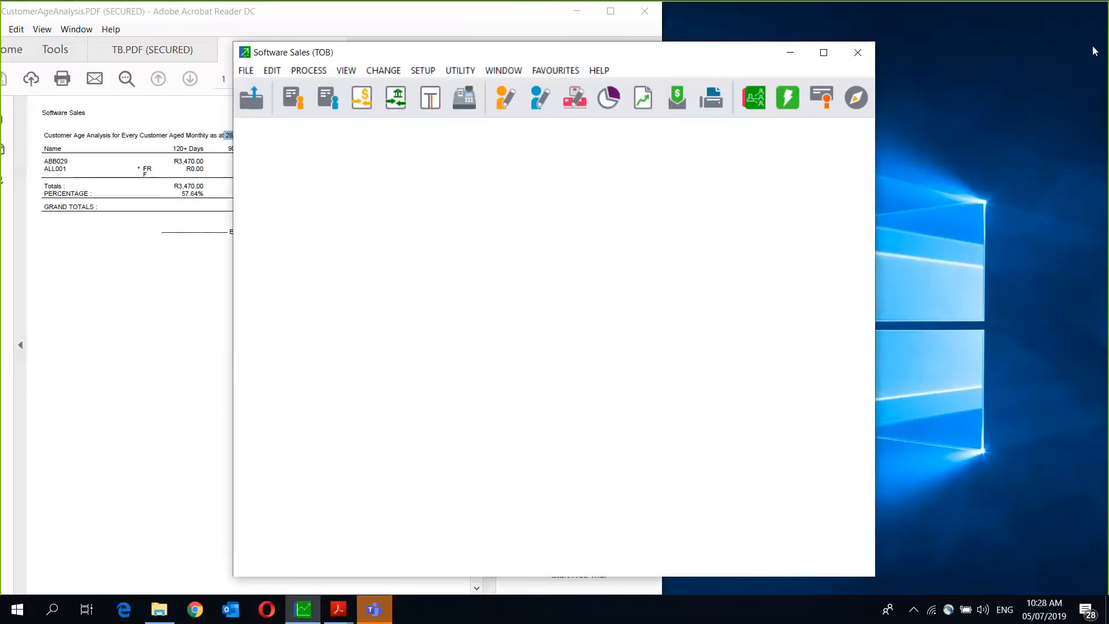
click(745, 20)
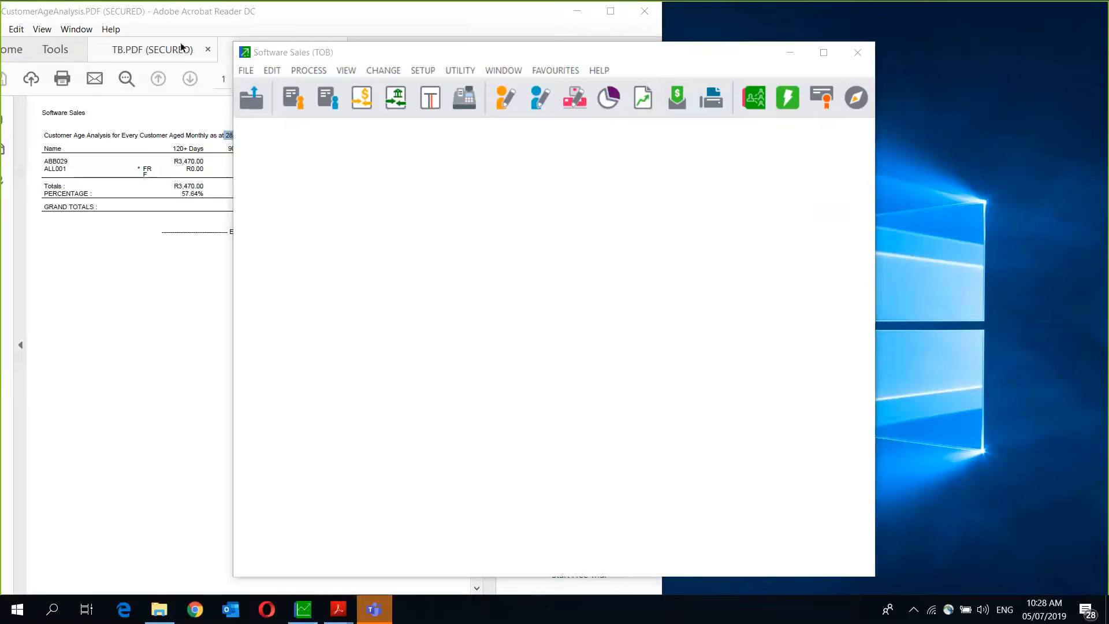
click(209, 49)
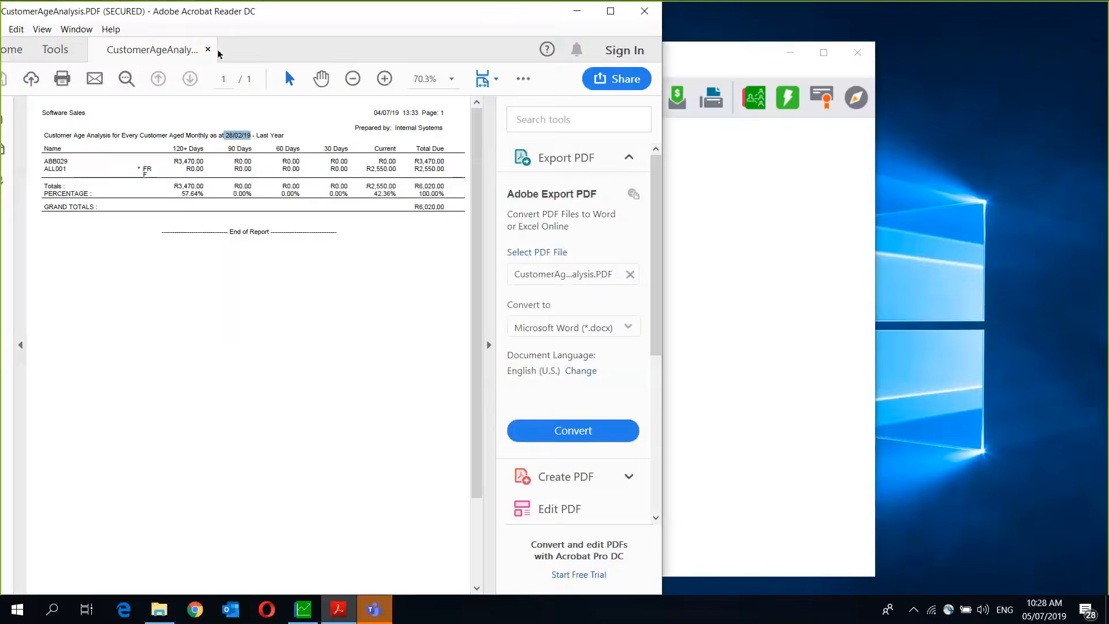
click(205, 47)
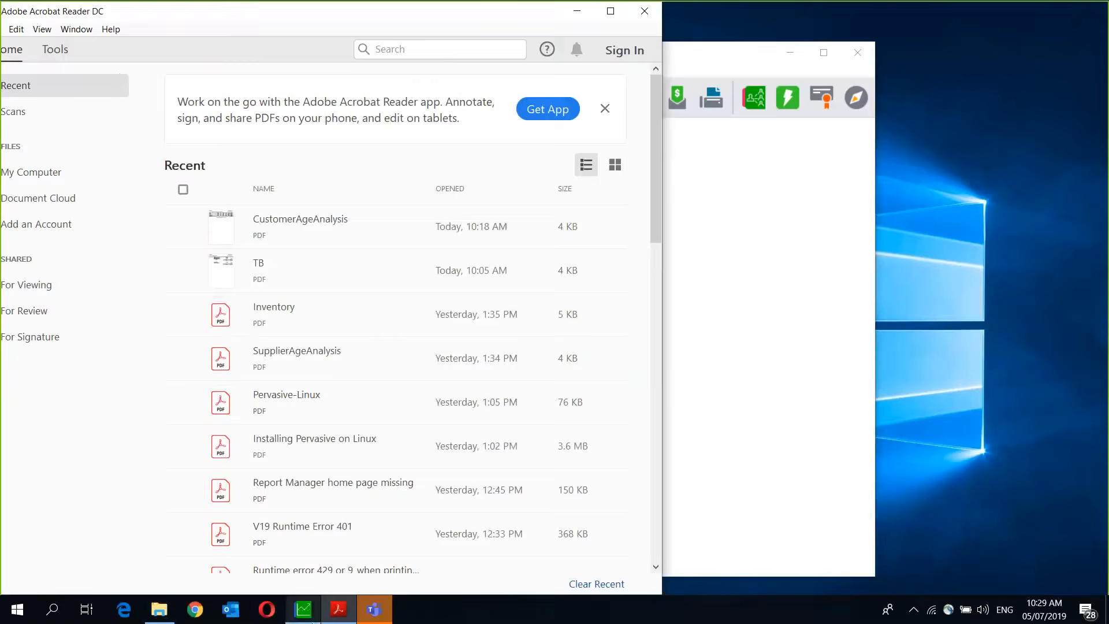
Open SupplierAgeAnalysis.PDF from the Take on Balances folder and place the Software Sales accounting window beside it.
click(160, 610)
click(191, 130)
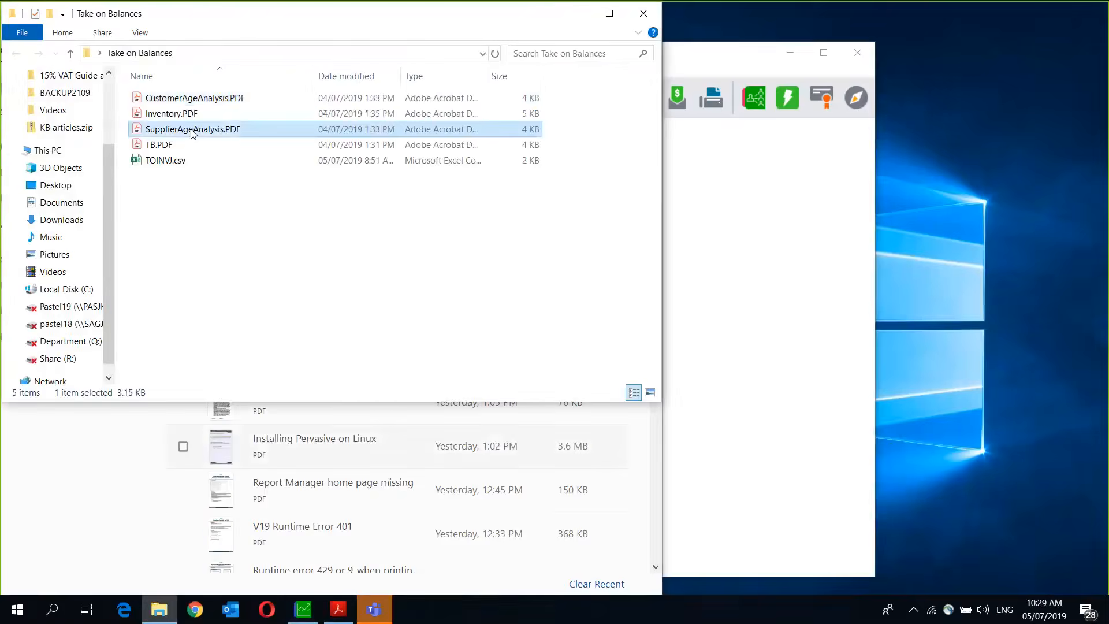
double_click(192, 131)
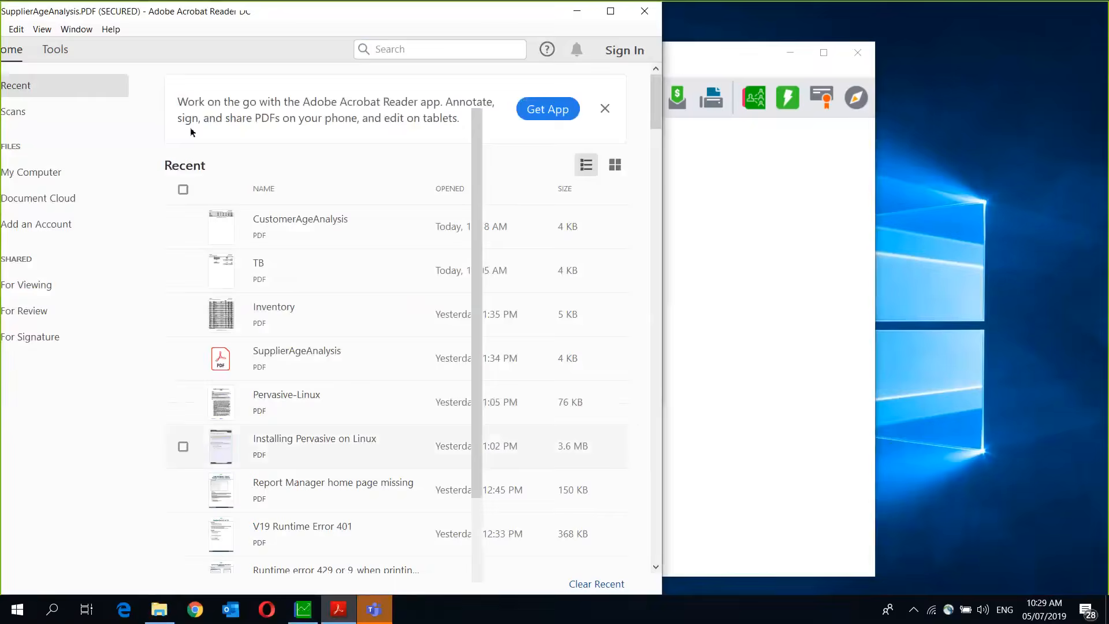
click(720, 66)
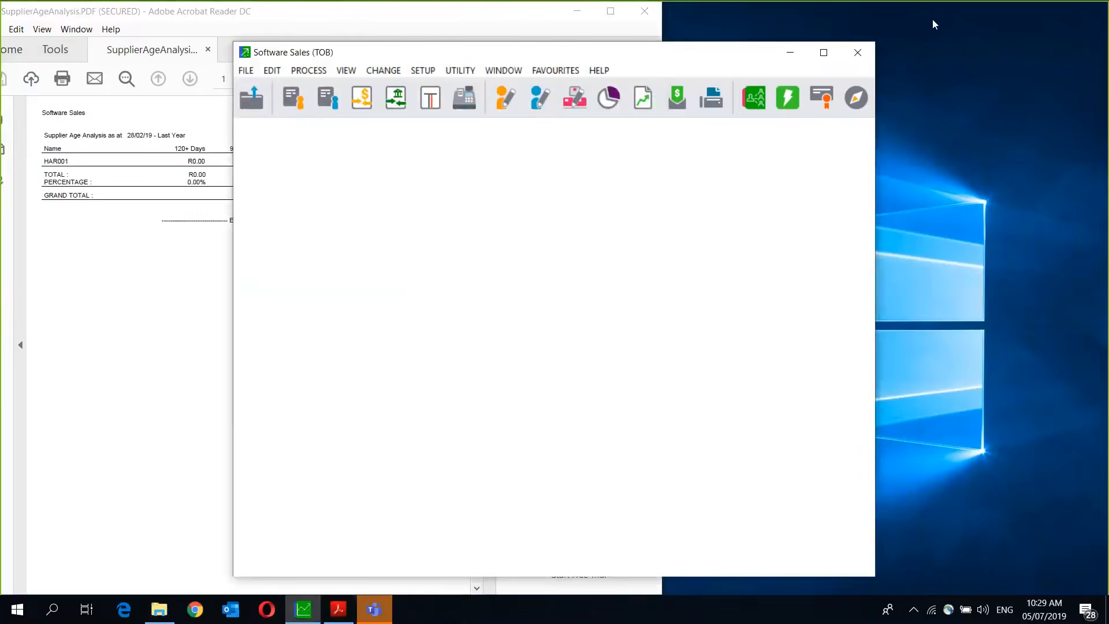
drag(700, 56, 932, 19)
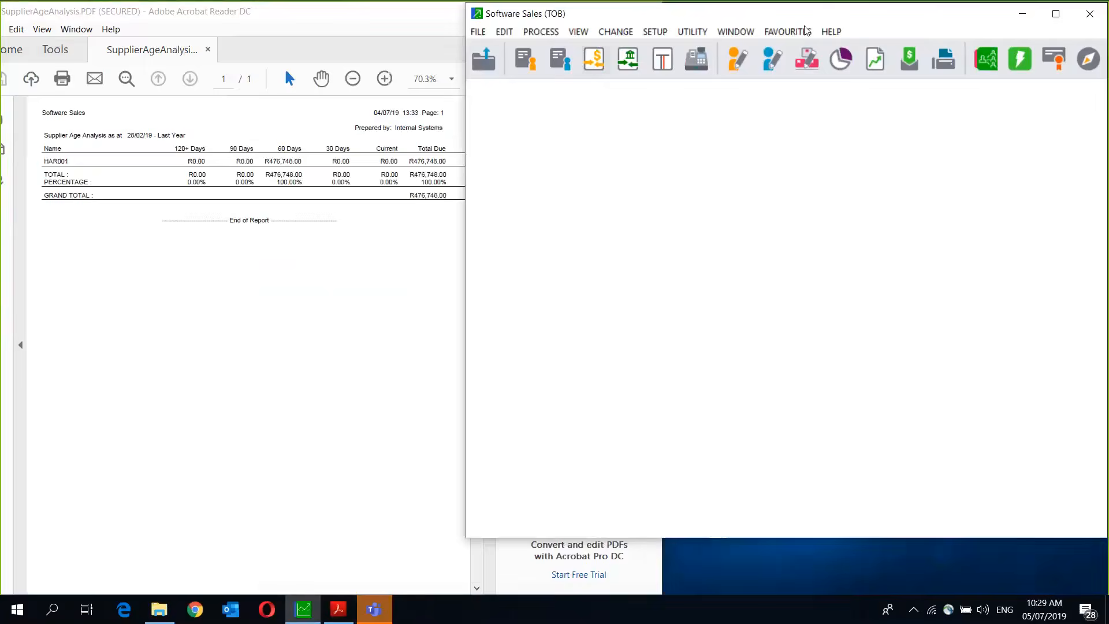
Start processing journals with the supplier entry type 16 - Supplier Journal.
click(543, 34)
click(558, 47)
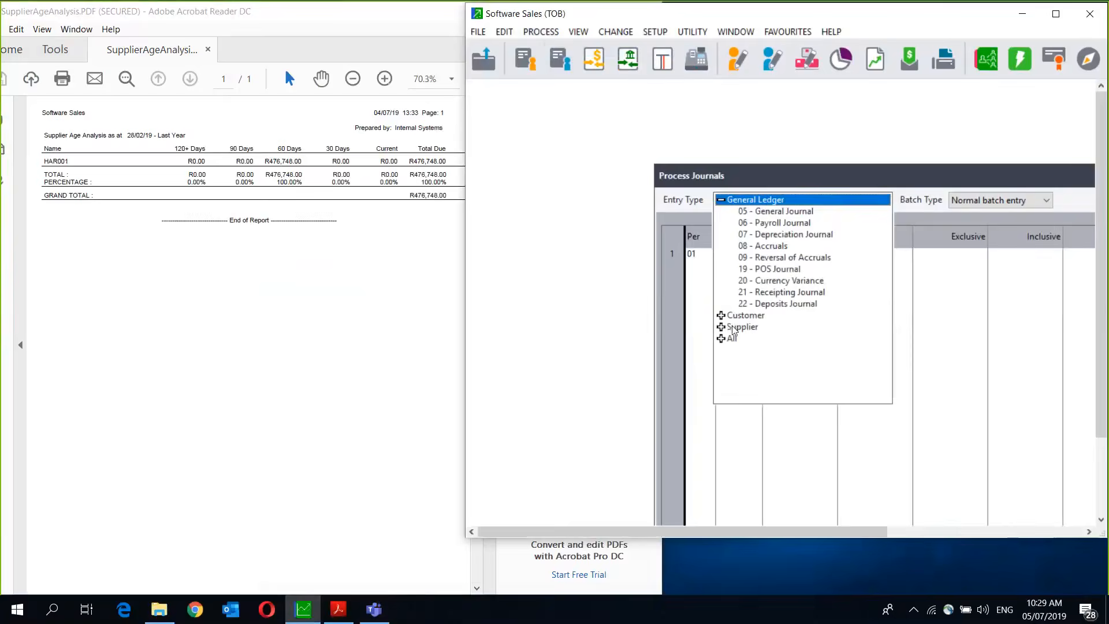
click(721, 327)
click(776, 373)
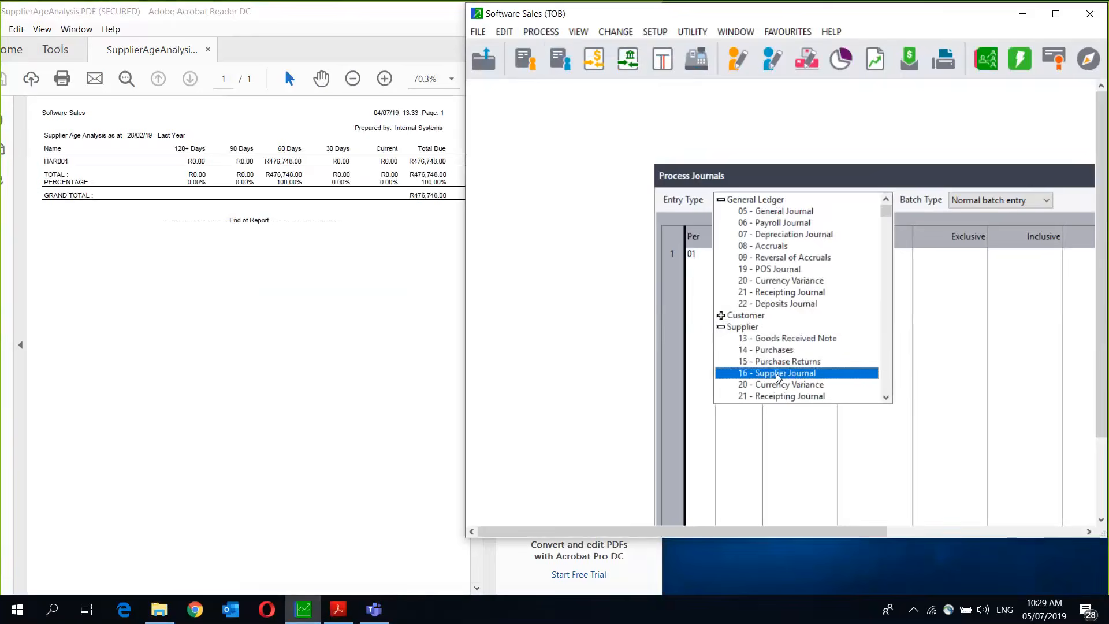
click(776, 373)
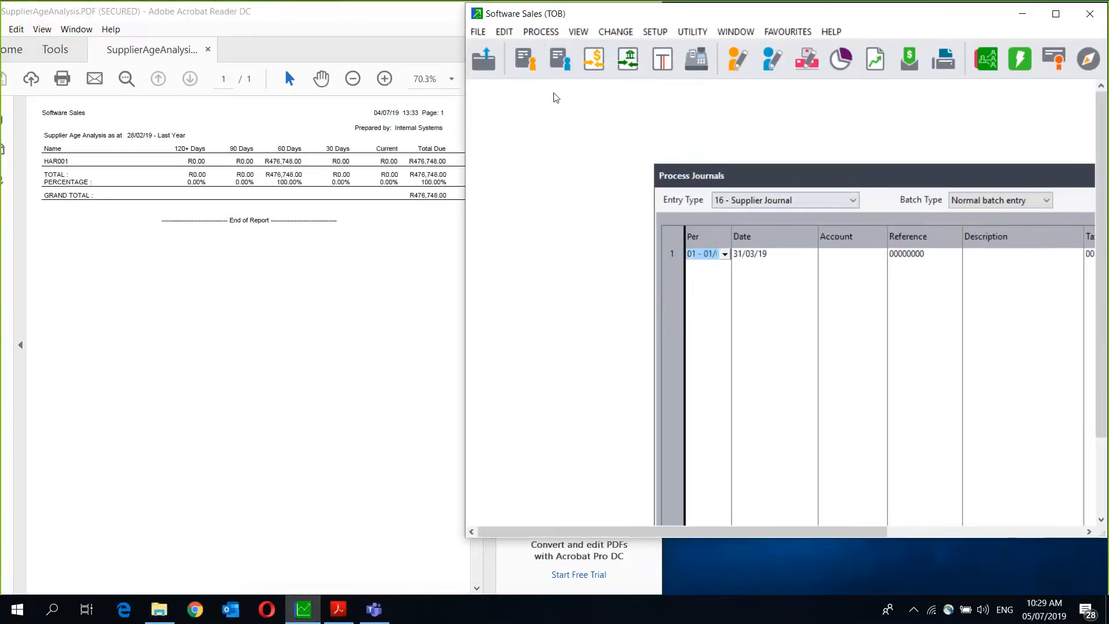
In the journal settings, set the contra account to 9990/002 Suppliers and turn off This Year Transactions and Tax Processing.
drag(744, 174, 555, 90)
click(844, 501)
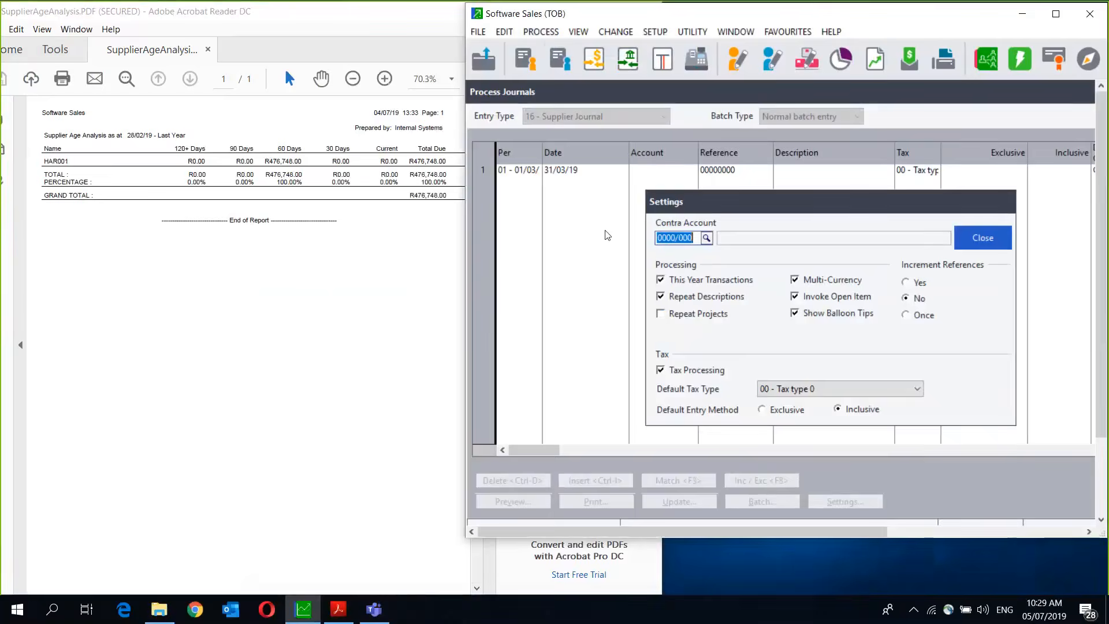
text(9990/002)
key(Tab)
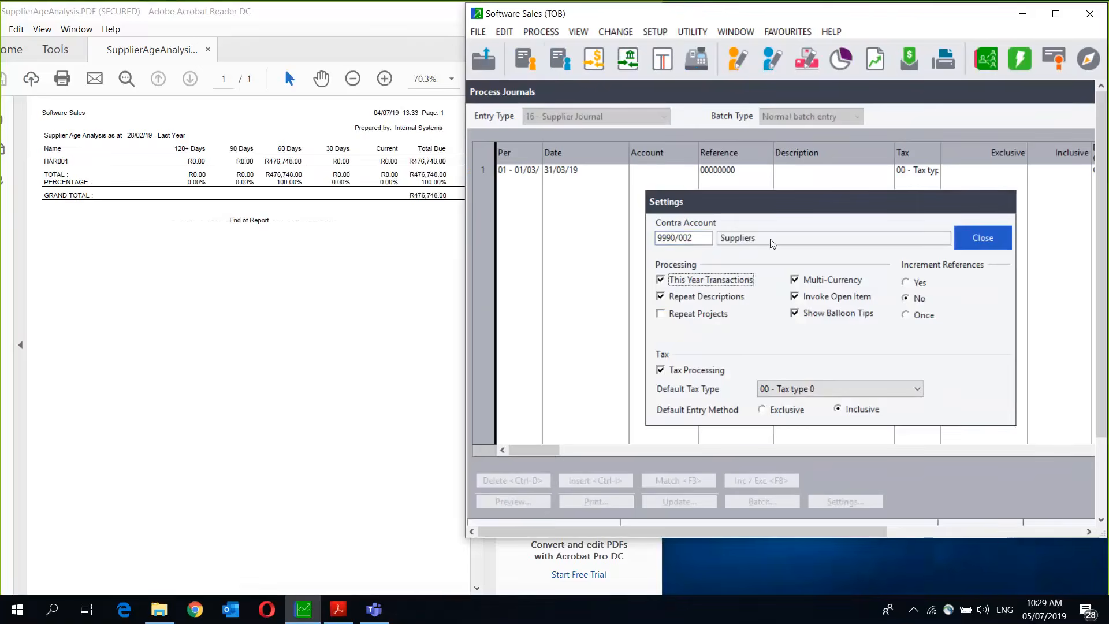
click(661, 280)
click(660, 371)
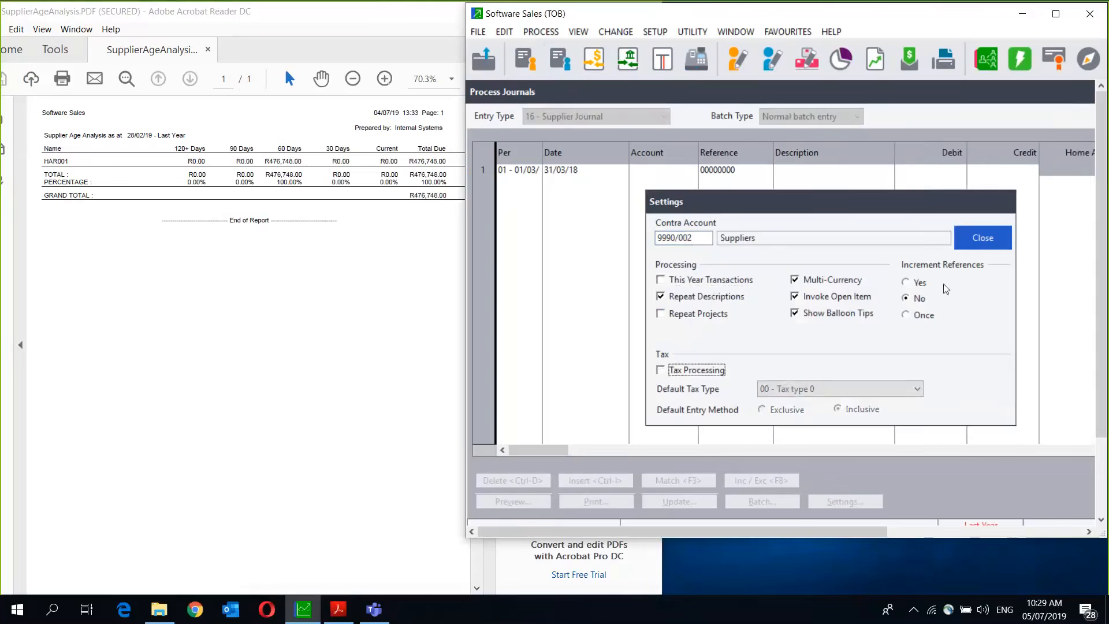
click(976, 230)
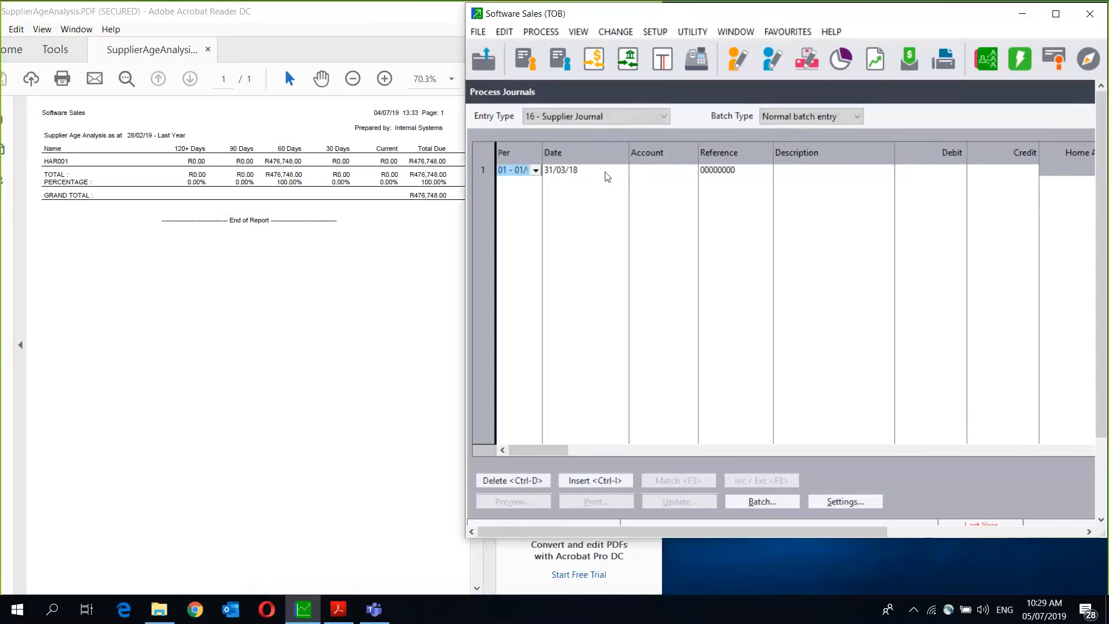
Set the first journal line's period to 12 - 01/02/19 - 28/02/19 February.
click(536, 171)
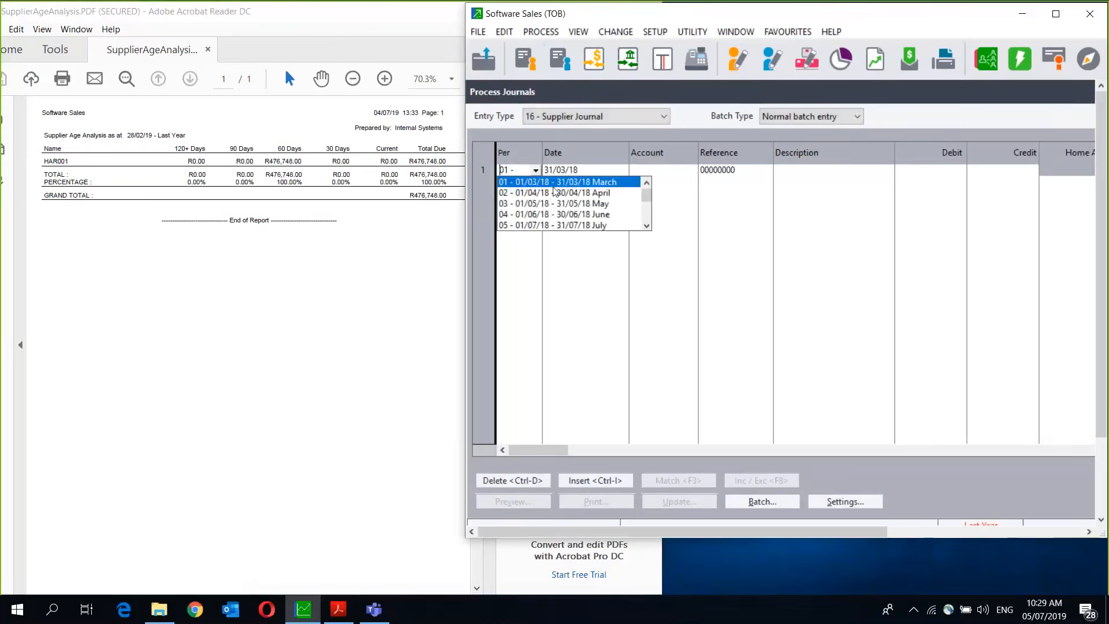
drag(649, 198, 639, 237)
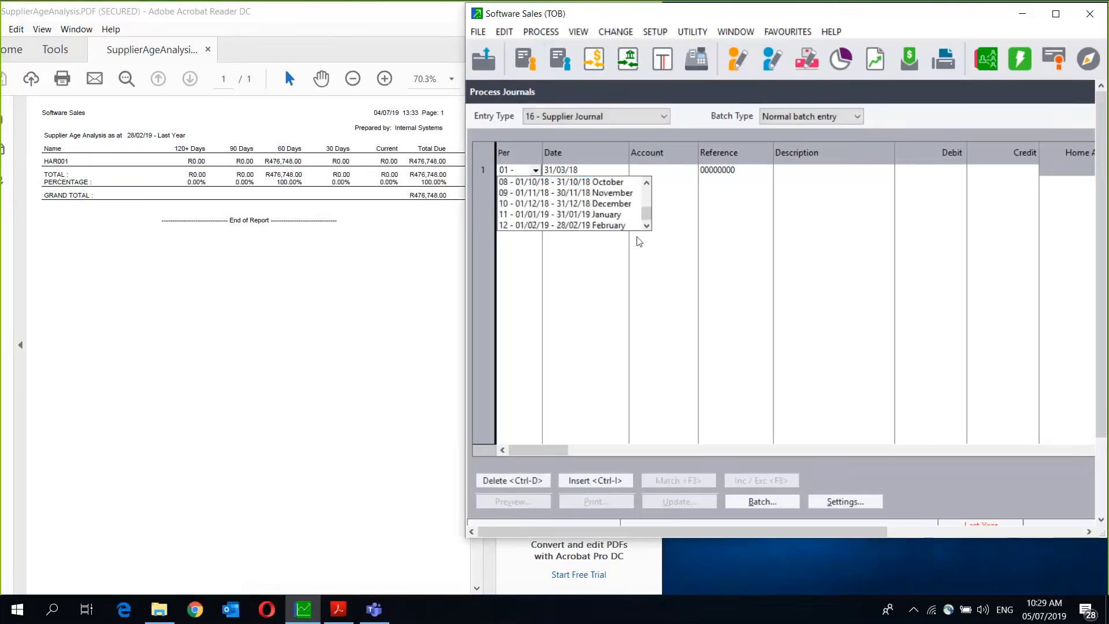
click(573, 226)
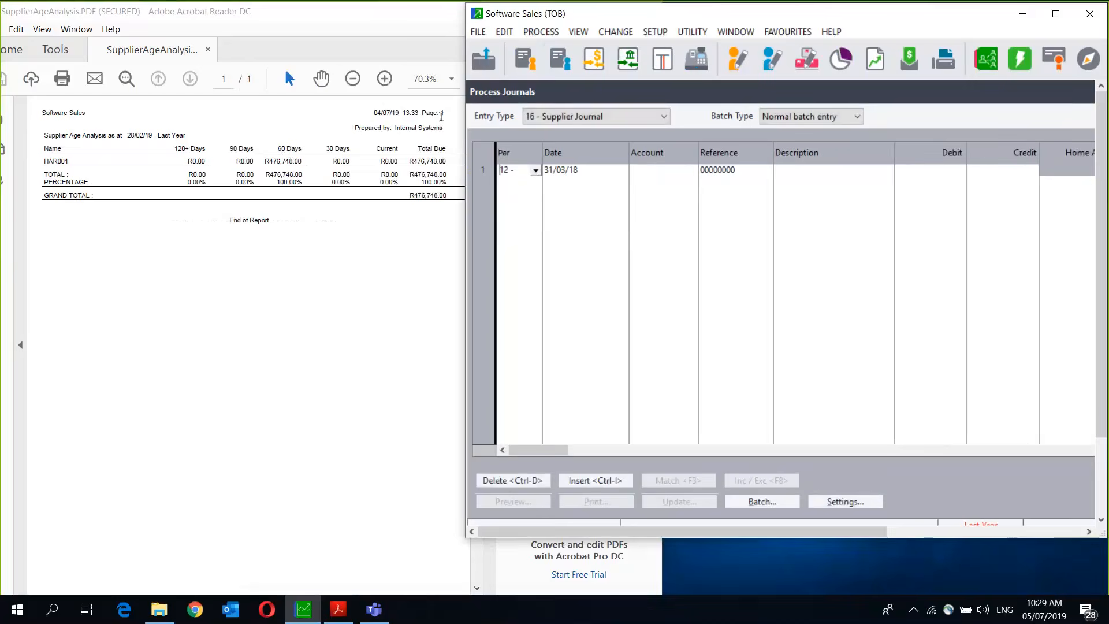
Set the first journal line's period to 10 - 01/12/18 - 31/12/18 December and accept the date 31/12/18.
click(535, 171)
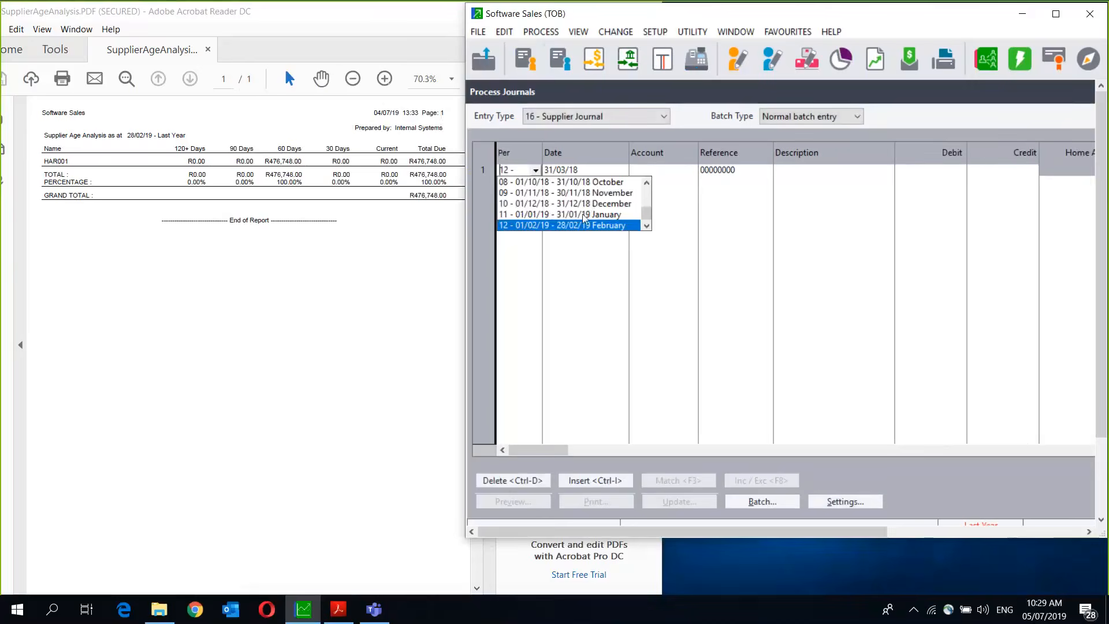
click(585, 204)
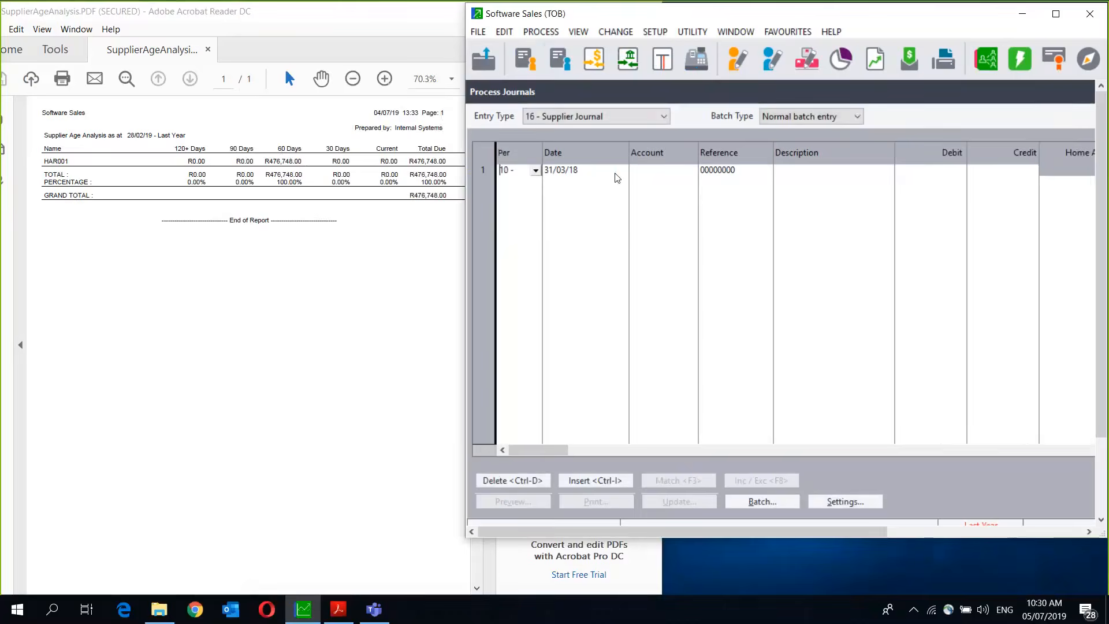
key(Tab)
key(Tab)
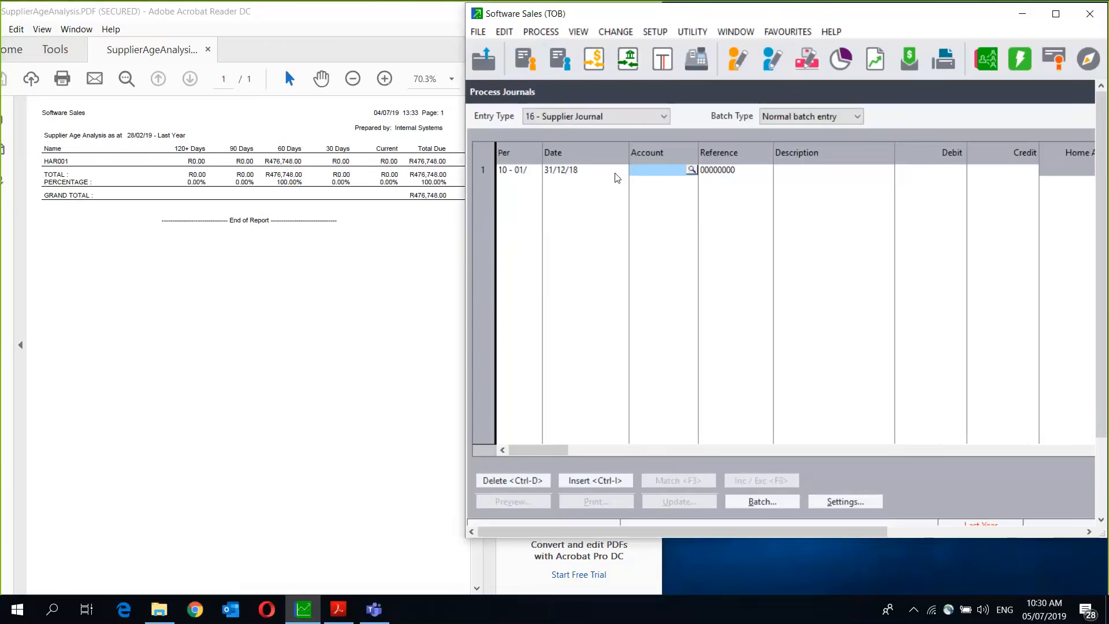
Enable the enhanced supplier search and choose supplier HAR001, Hard Driving Computers, as the first line's account.
click(692, 172)
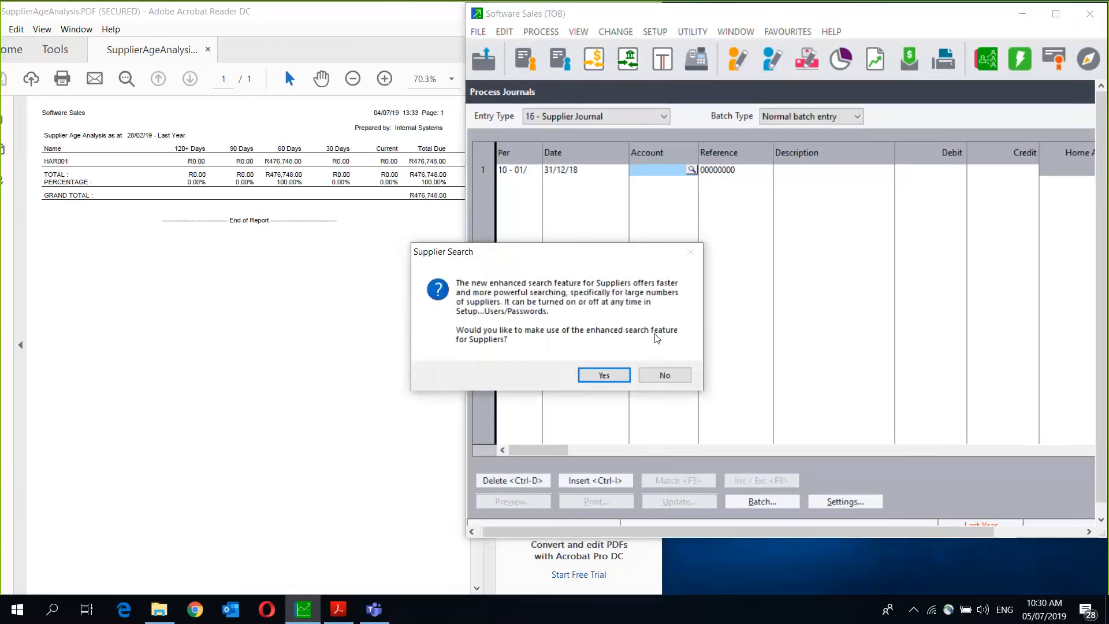
click(615, 377)
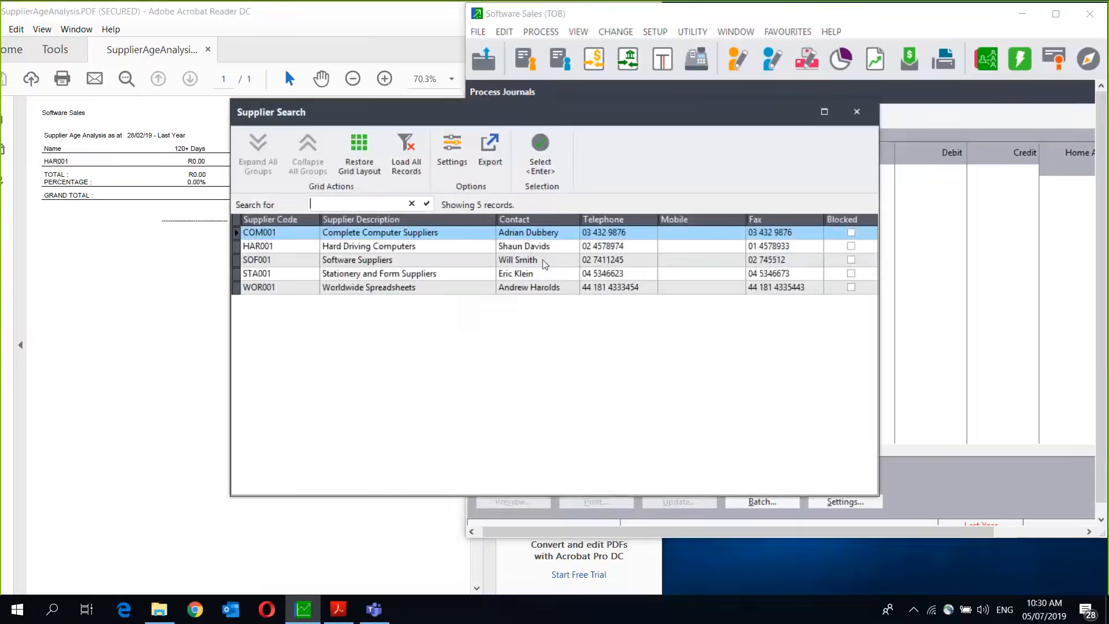
click(263, 250)
double_click(262, 250)
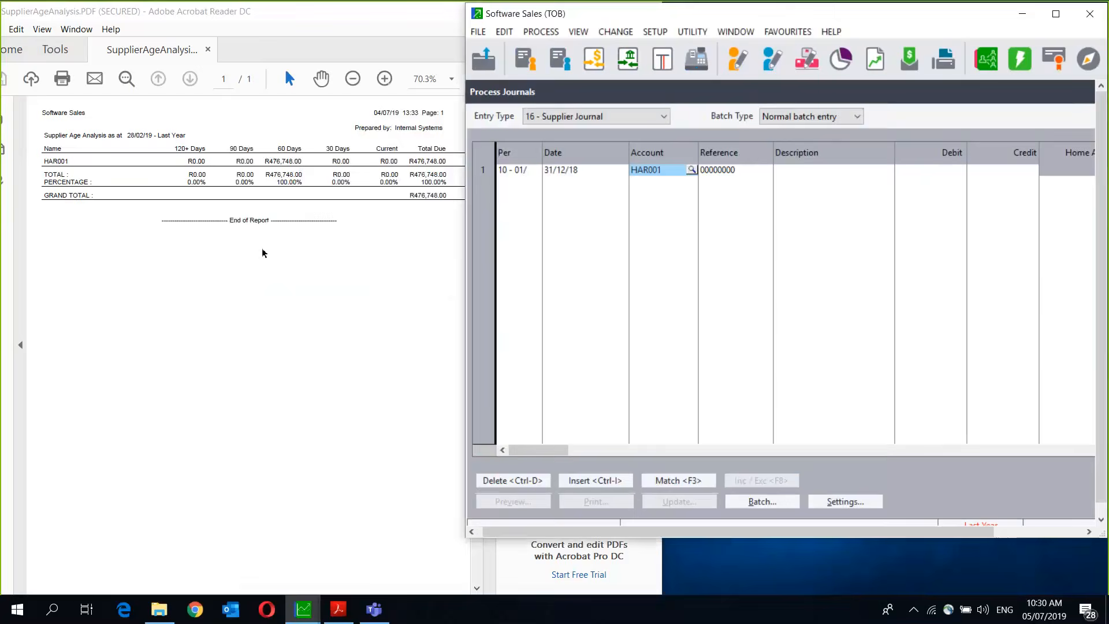
Enter reference STOB0001 and description "Take on balances" on the supplier journal's first line.
text(ST)
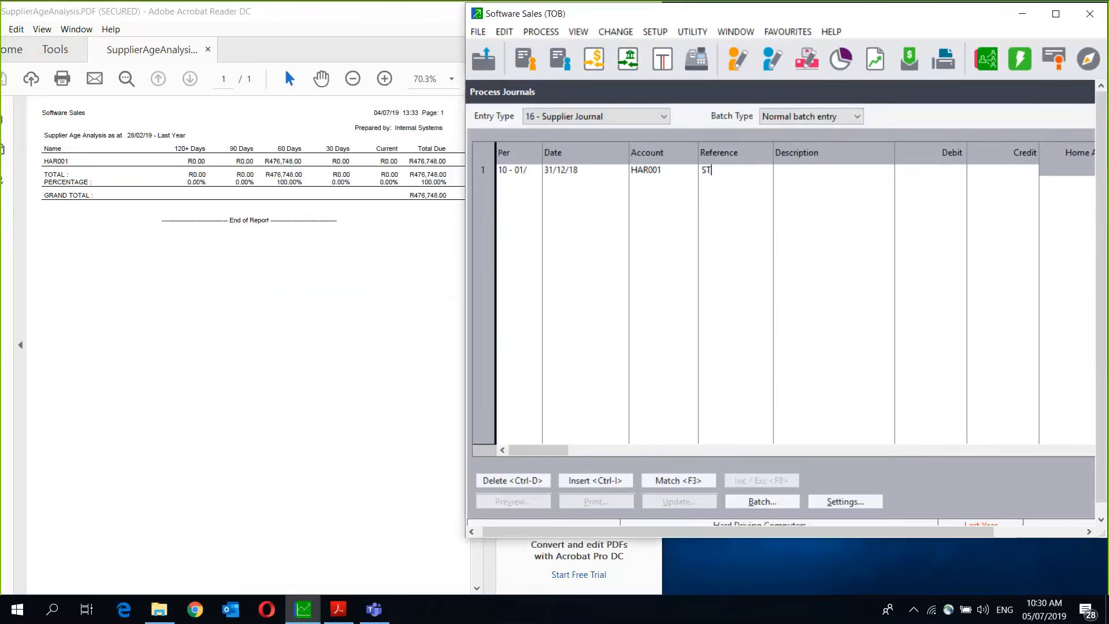
text(OB000001)
key(Tab)
text(Take on balances)
key(Tab)
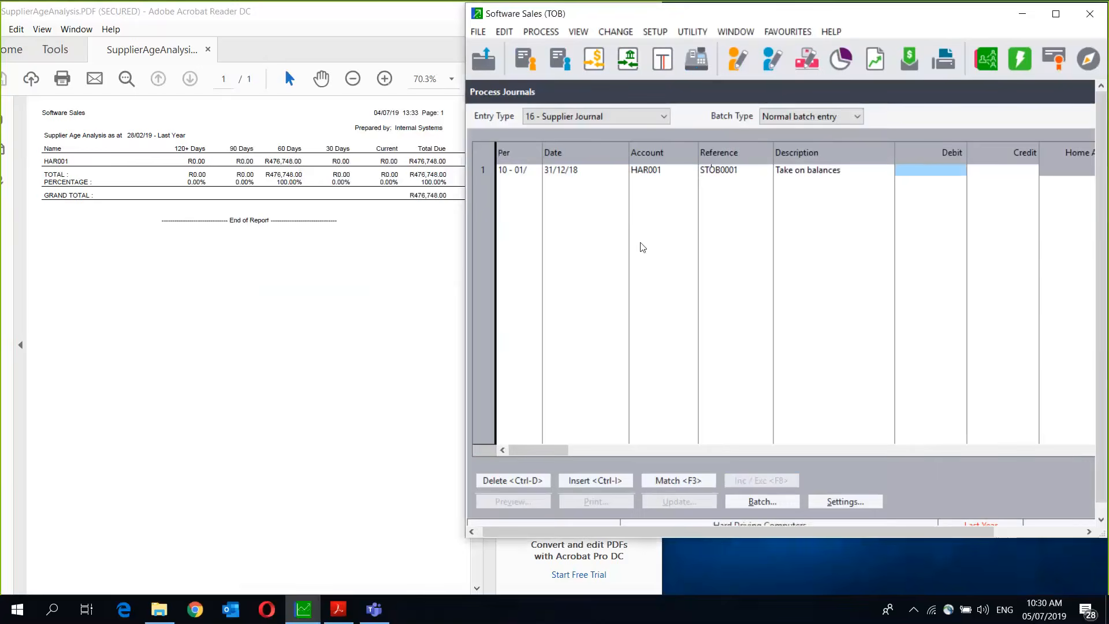
Credit the HAR001 line with 476748 and accept 9990/002 as the contra account.
key(Tab)
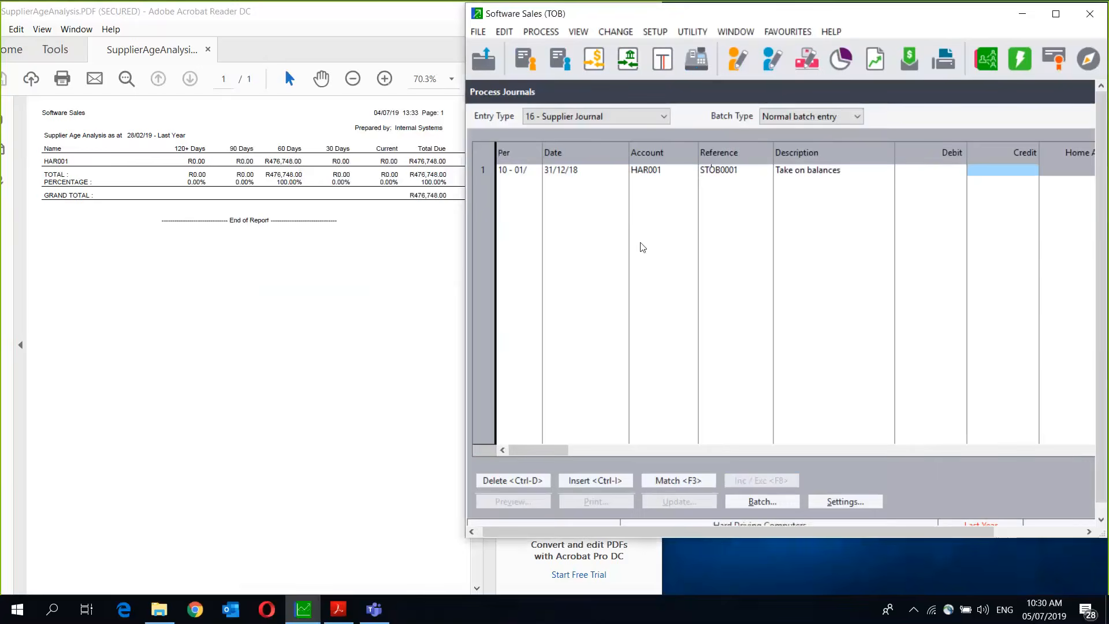
text(476)
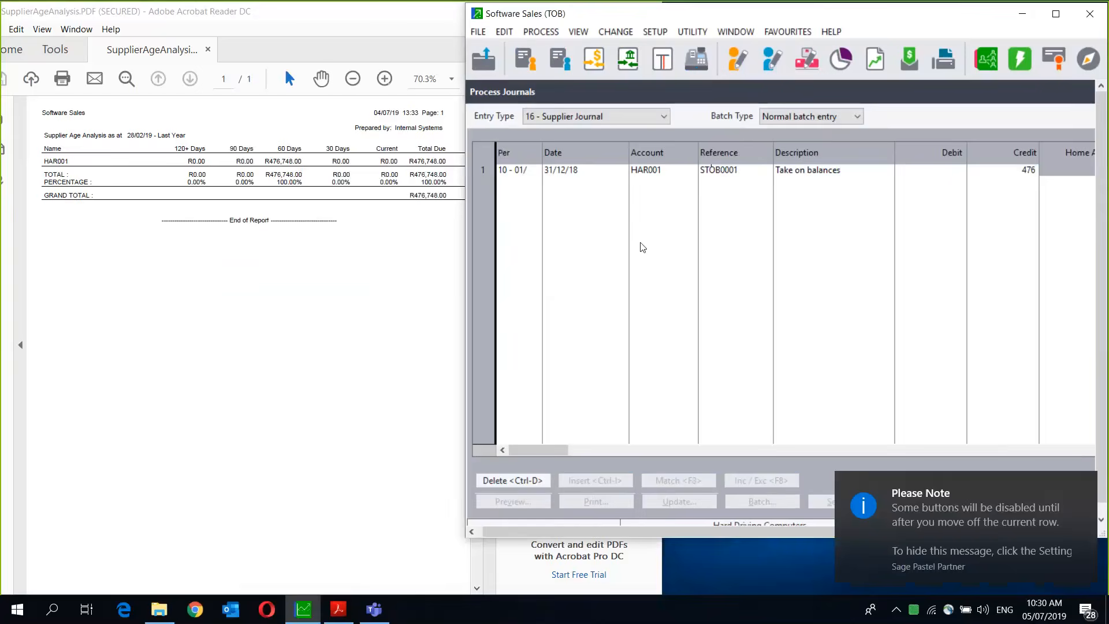
text(748)
key(Tab)
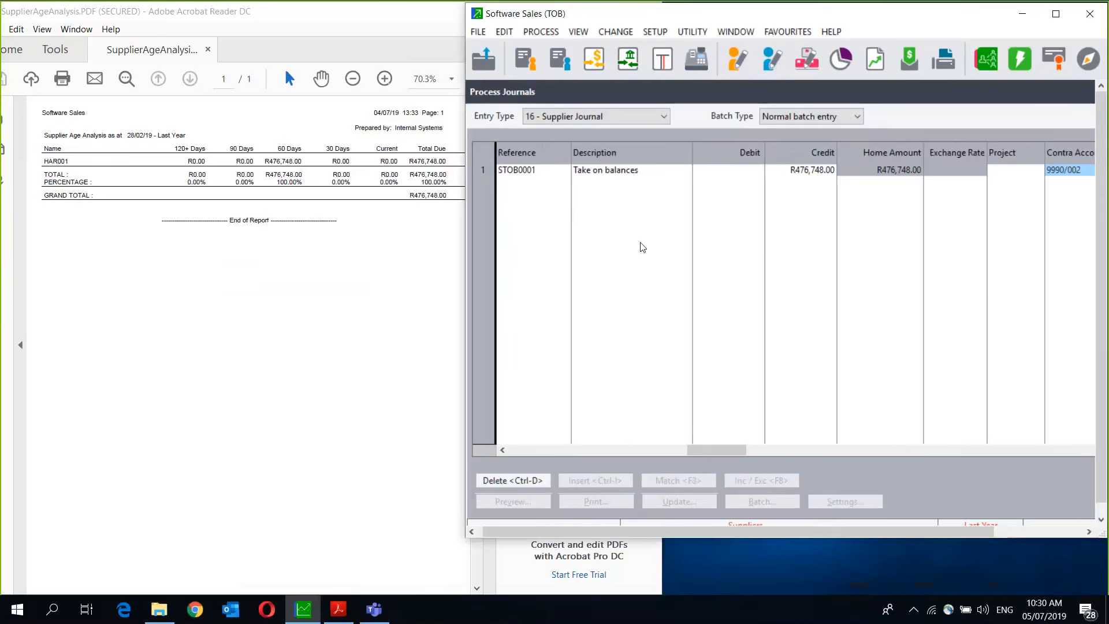
key(Return)
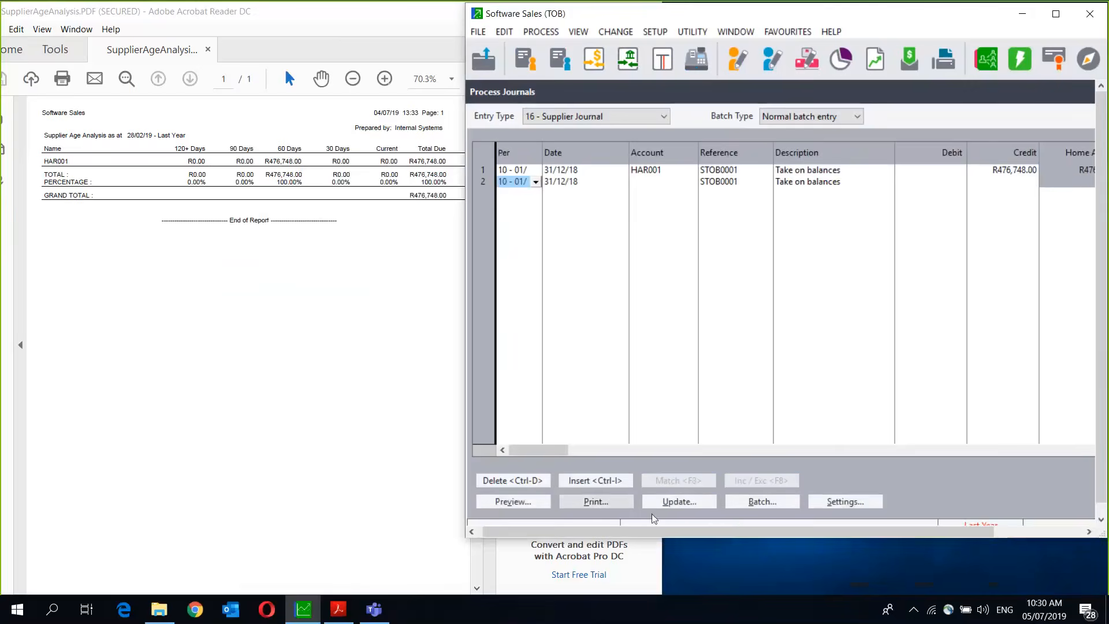
Update this supplier journal batch with a backup to the local drive beforehand, and close the journal processing form.
click(679, 501)
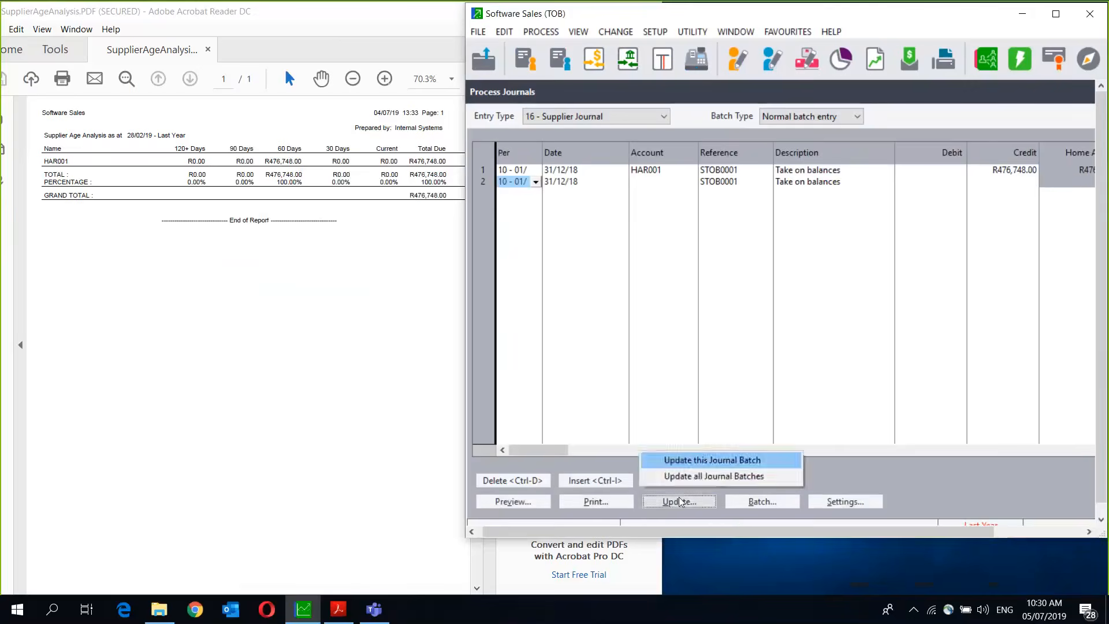
click(716, 460)
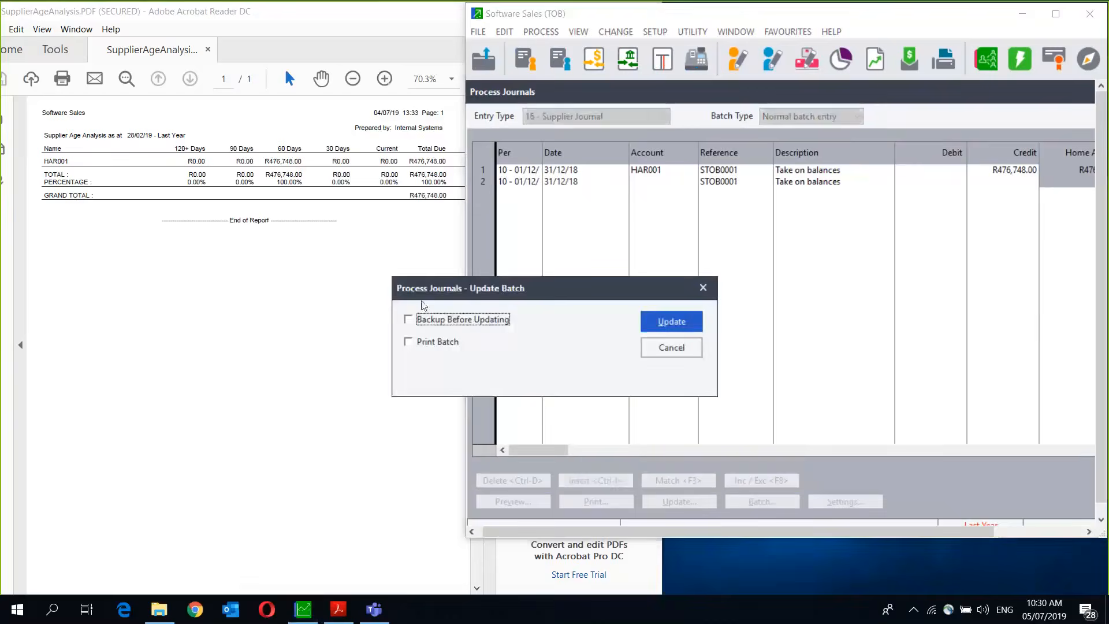
click(424, 321)
click(679, 326)
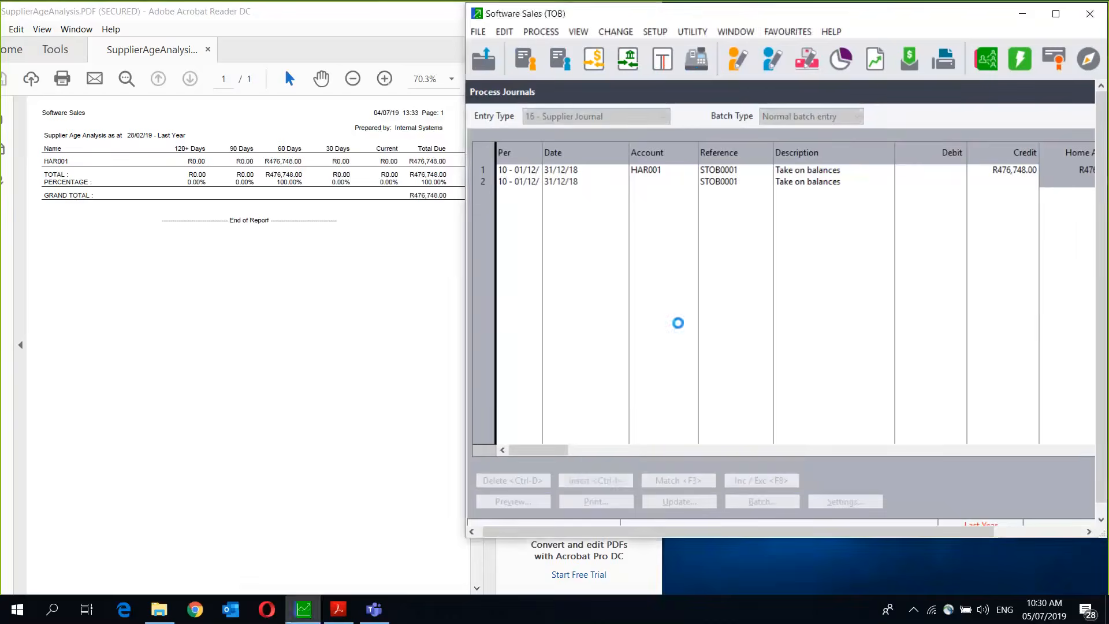
click(688, 271)
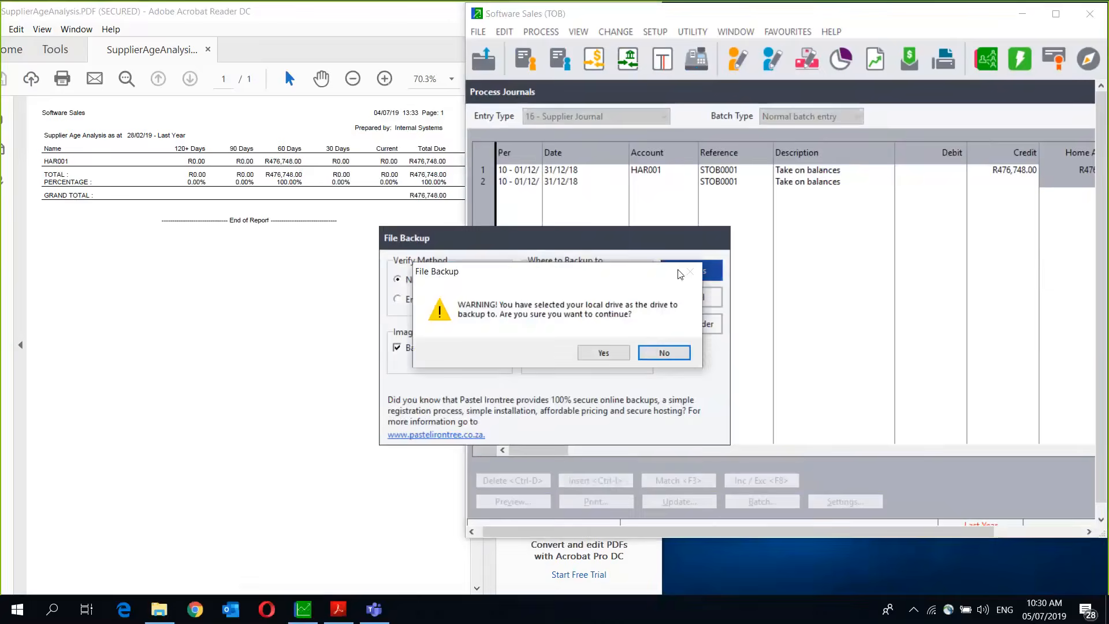
click(603, 352)
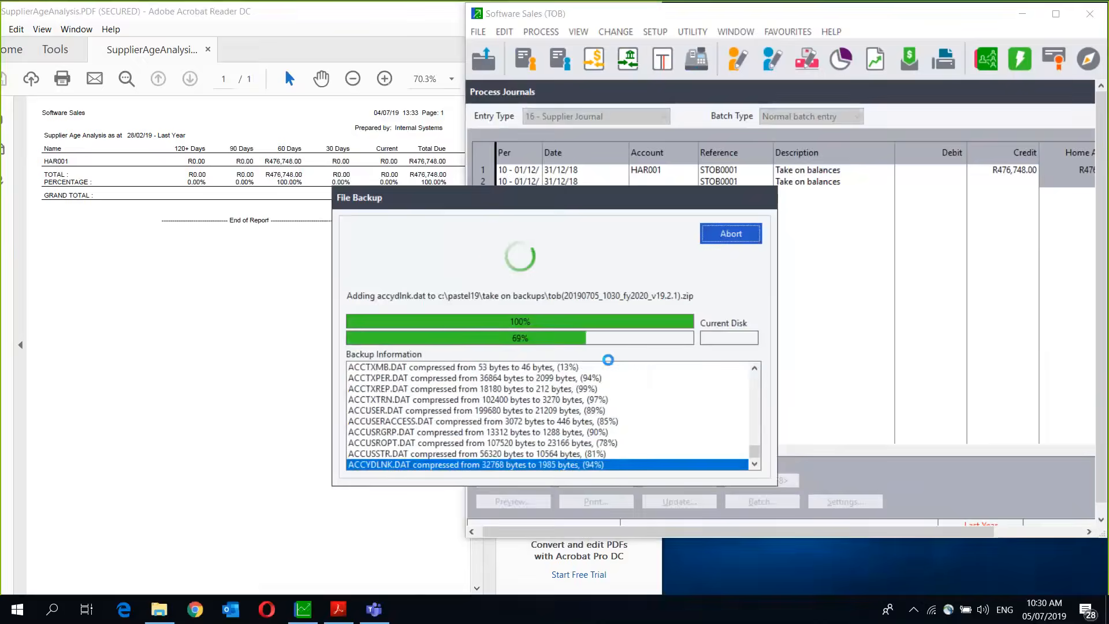
click(639, 354)
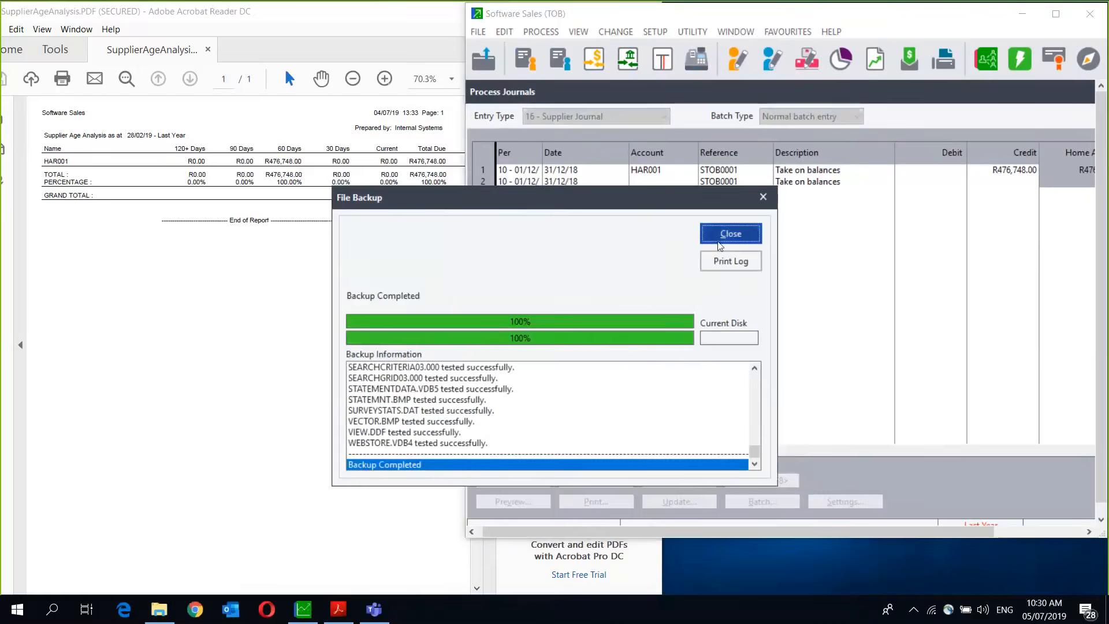
click(731, 236)
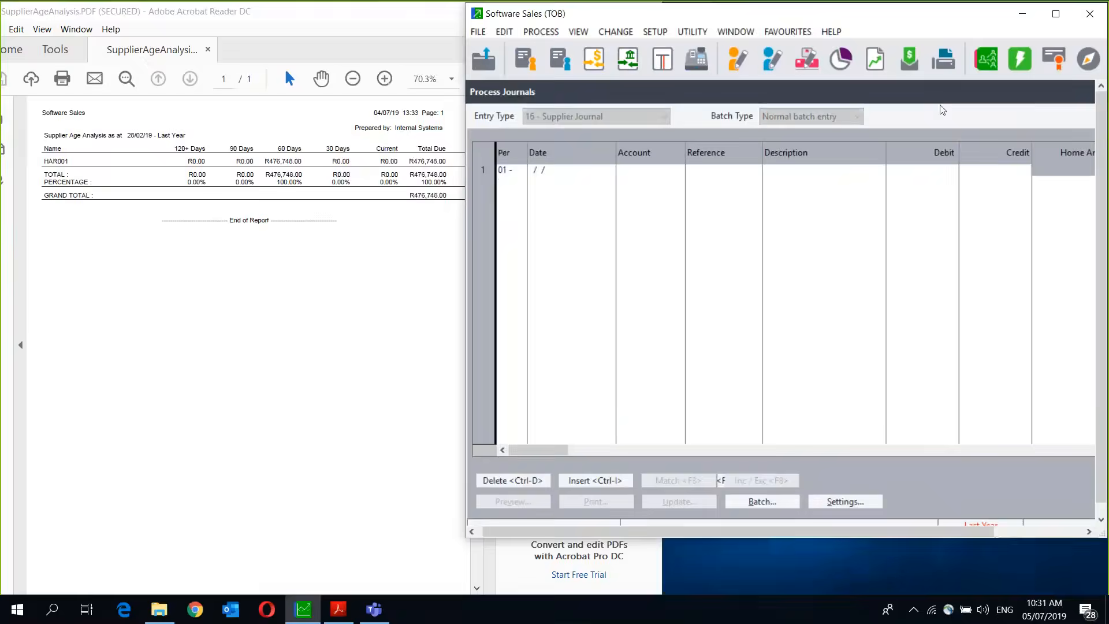
click(1051, 124)
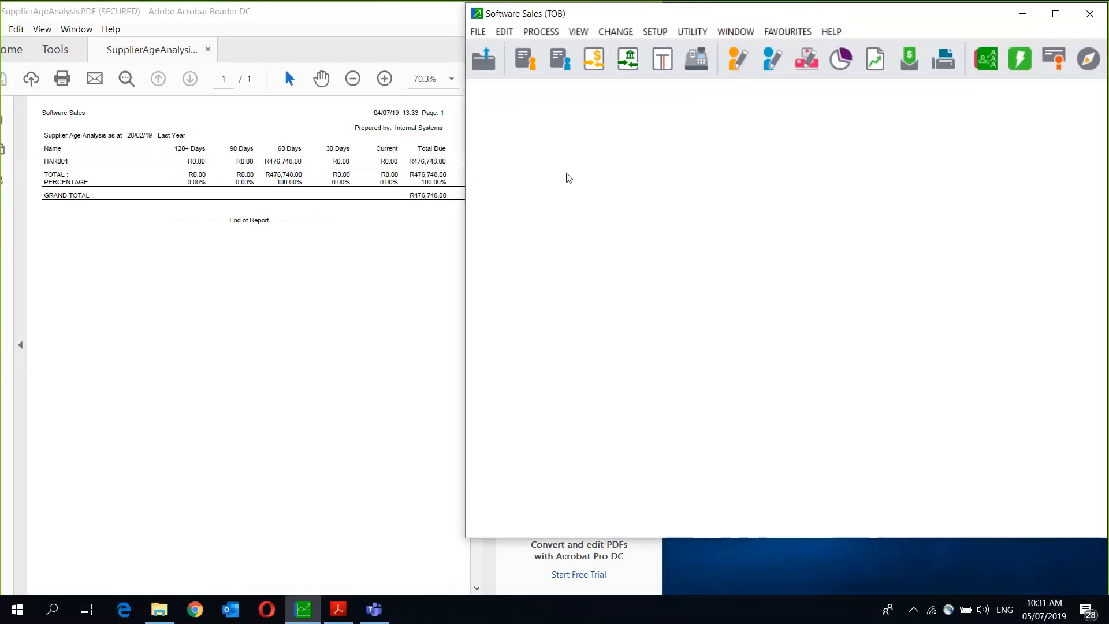
View the last-year trial balance for 01/03/18 to 28/02/19, check the supplier control account, and close the report.
click(580, 32)
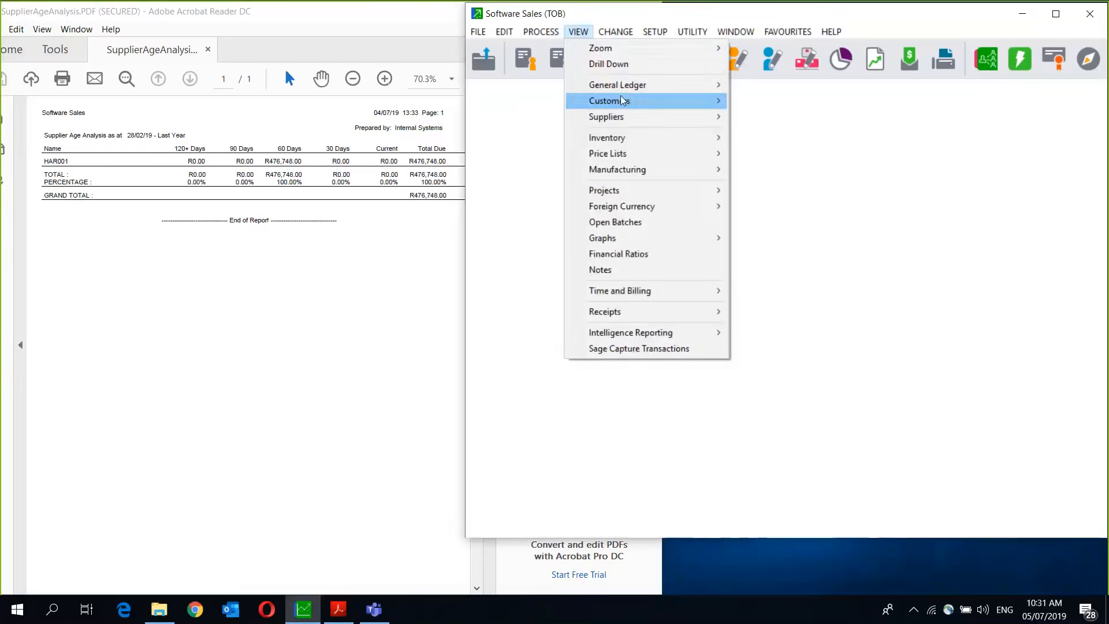
mouse_move(623, 85)
mouse_move(786, 85)
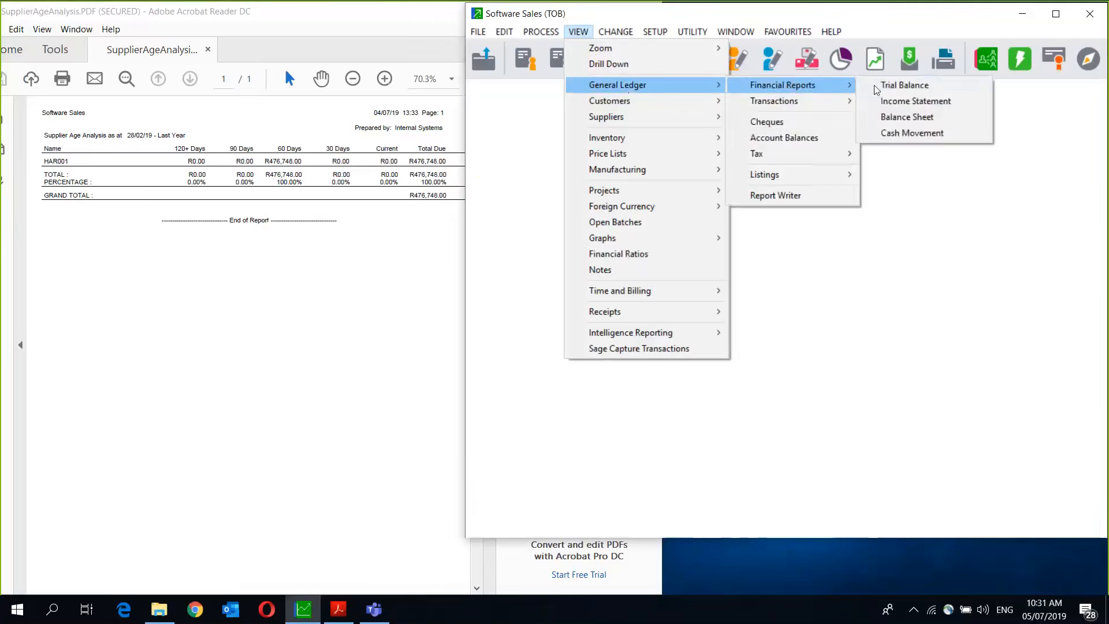
click(910, 87)
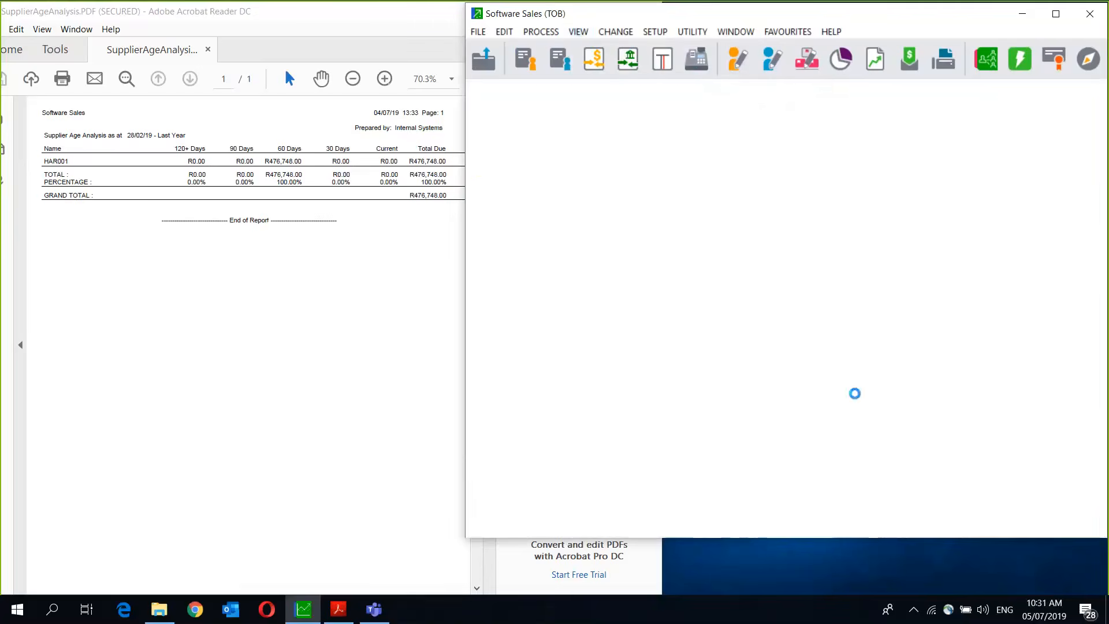
click(758, 256)
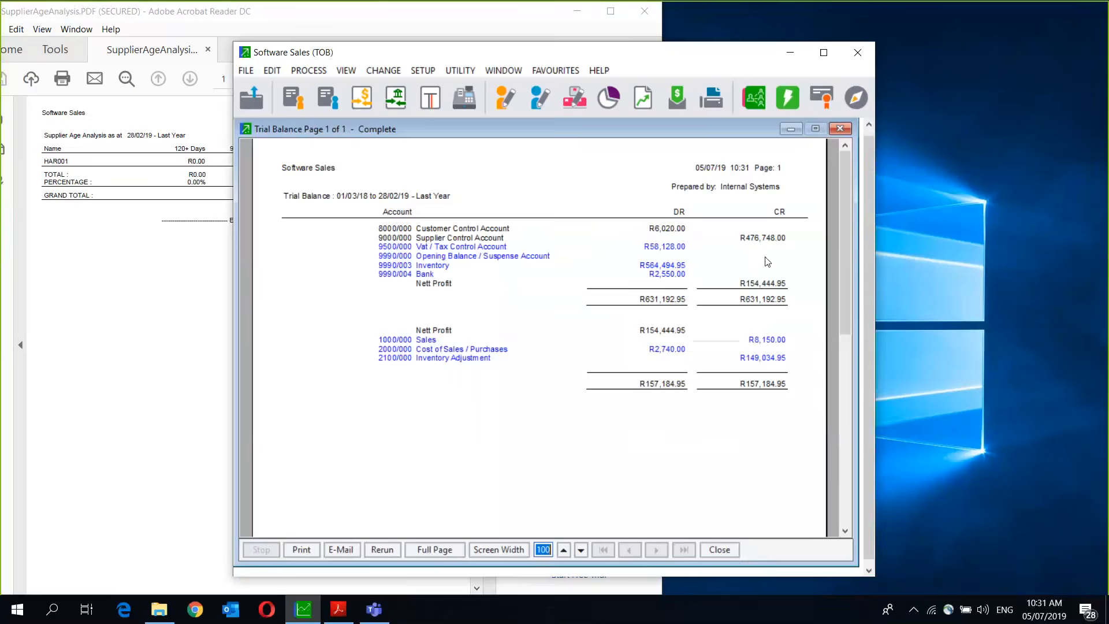
click(844, 129)
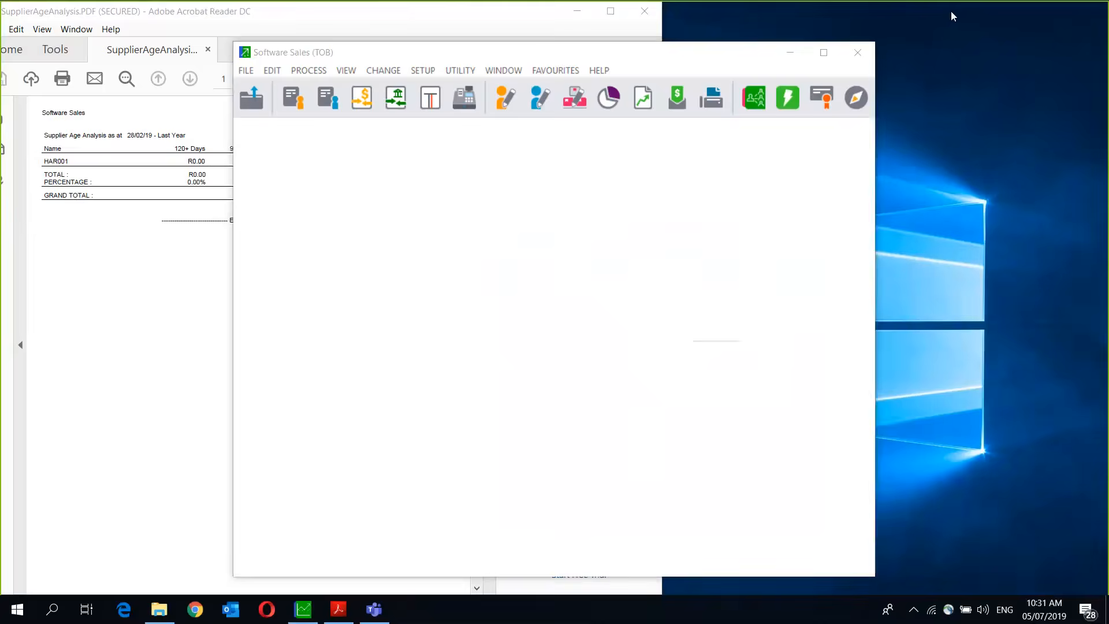
Run the last-year Supplier Age Analysis for period 12 - 01/02/19 - 28/02/19 February, compare it with the PDF, and close it.
drag(714, 52, 952, 11)
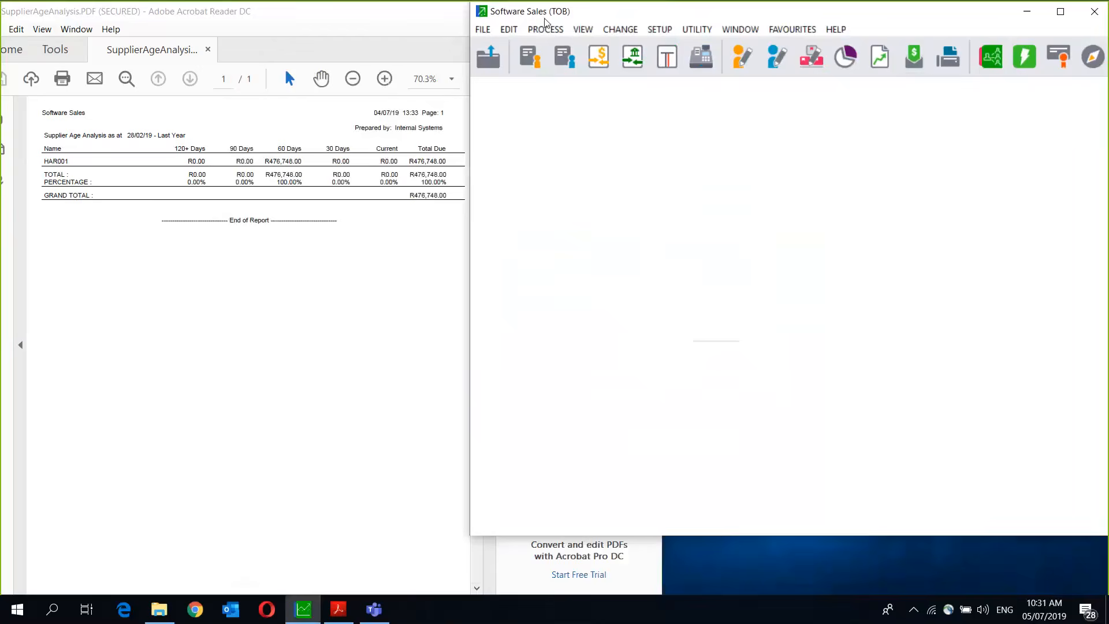
click(582, 32)
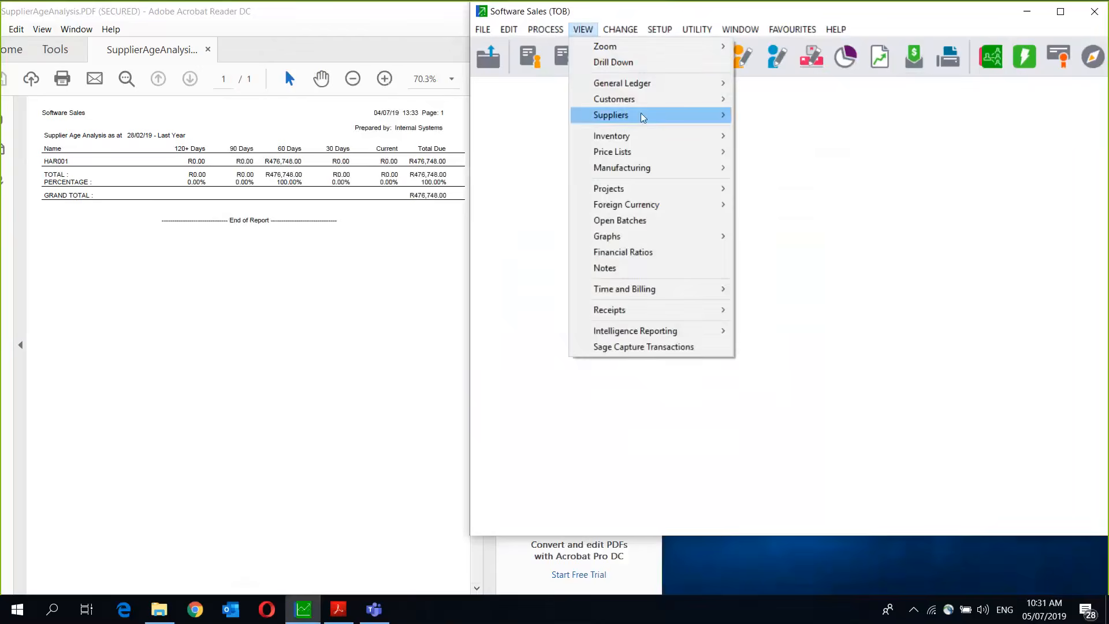
mouse_move(641, 114)
mouse_move(812, 210)
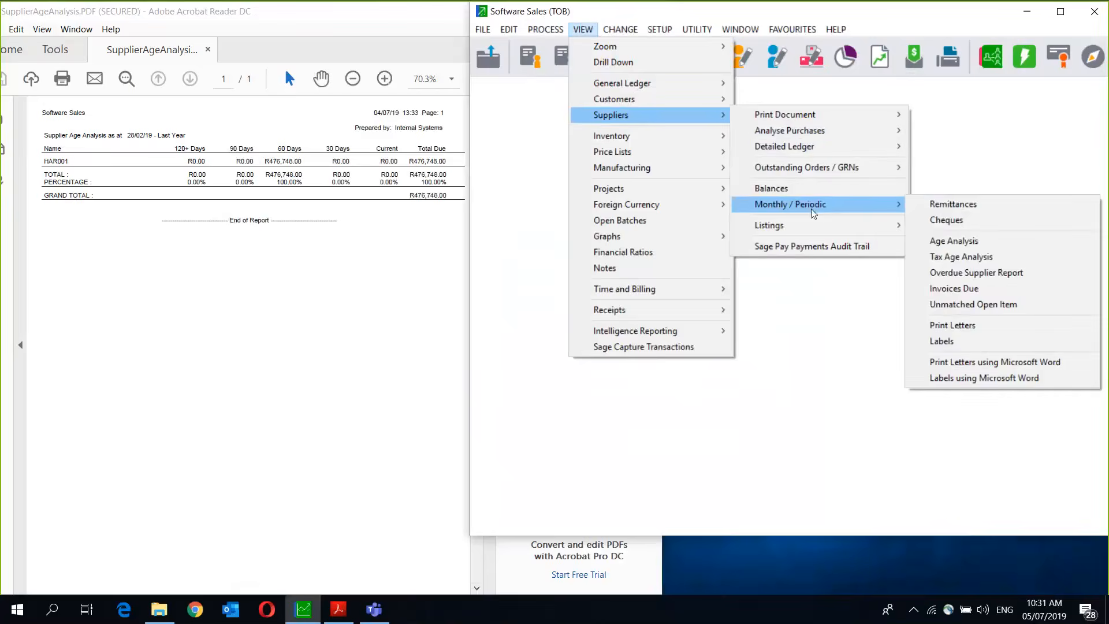
click(954, 241)
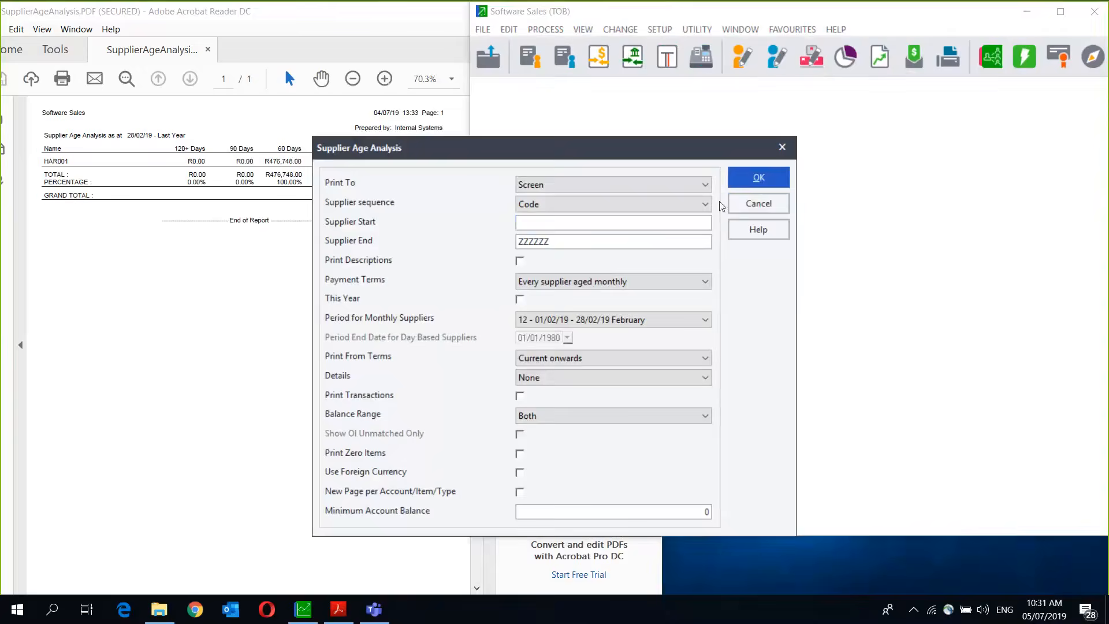
click(767, 179)
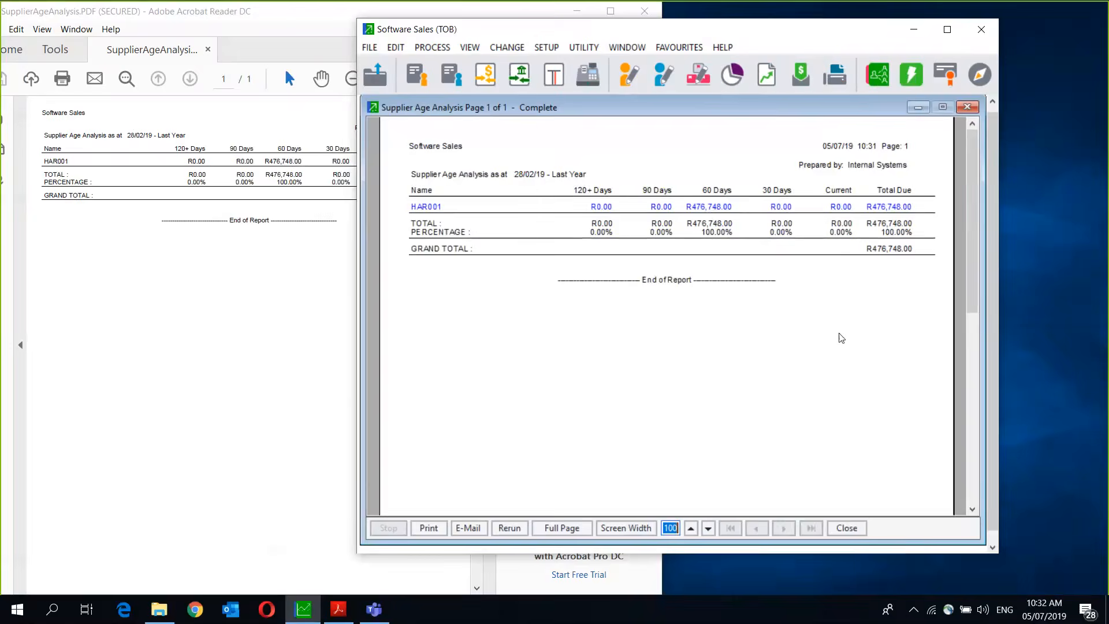
click(969, 108)
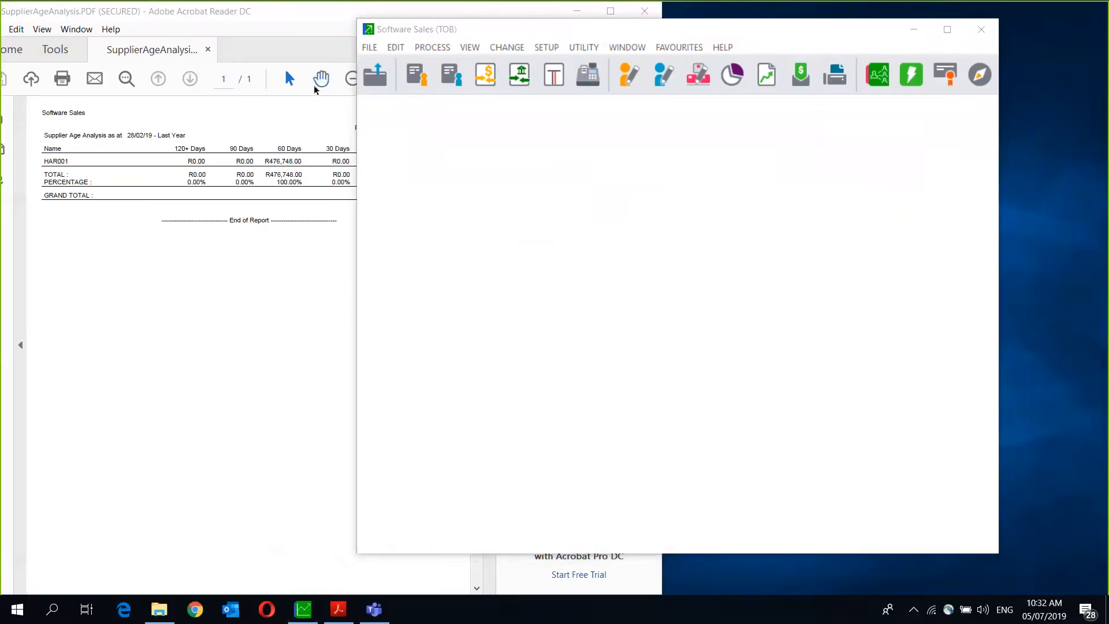
Place the company window beside the PDF reader and close SupplierAgeAnalysis.PDF.
click(299, 128)
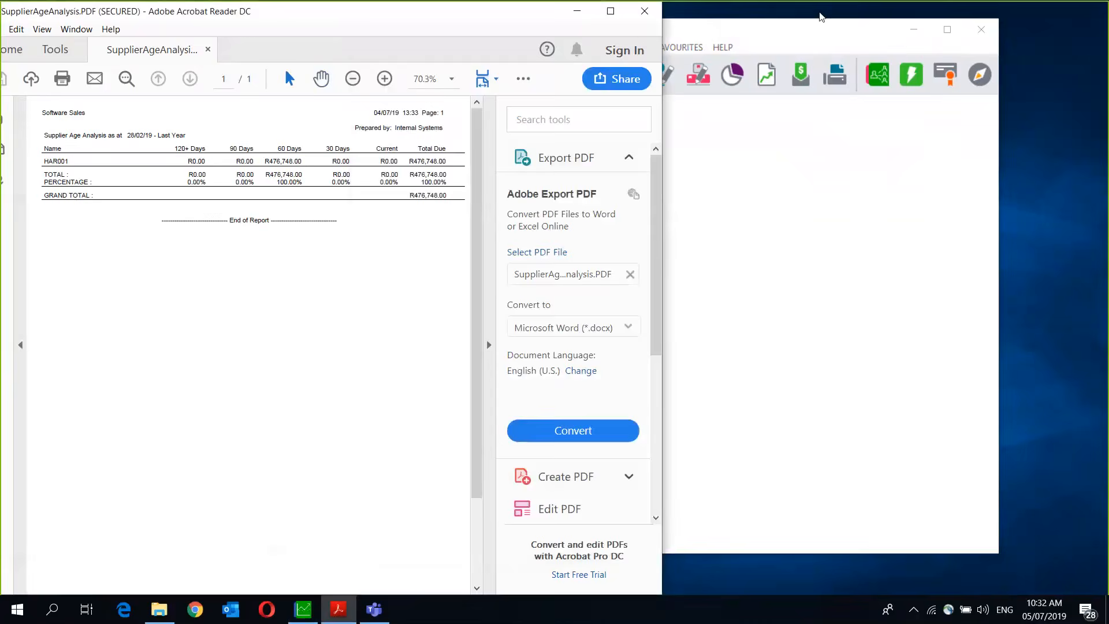
drag(817, 27, 928, 9)
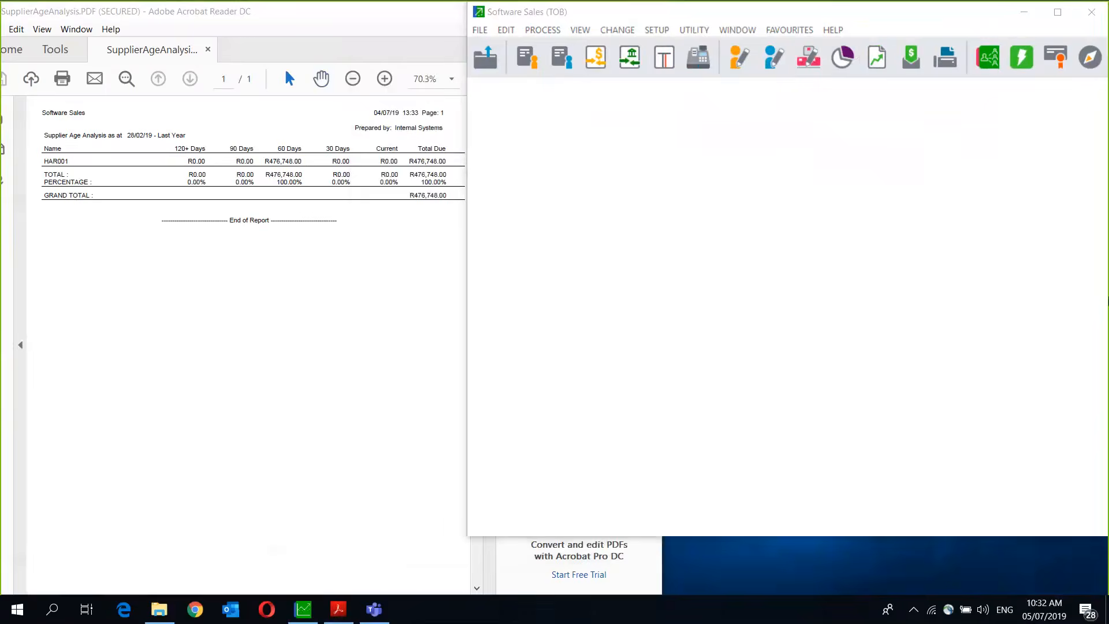
click(1102, 415)
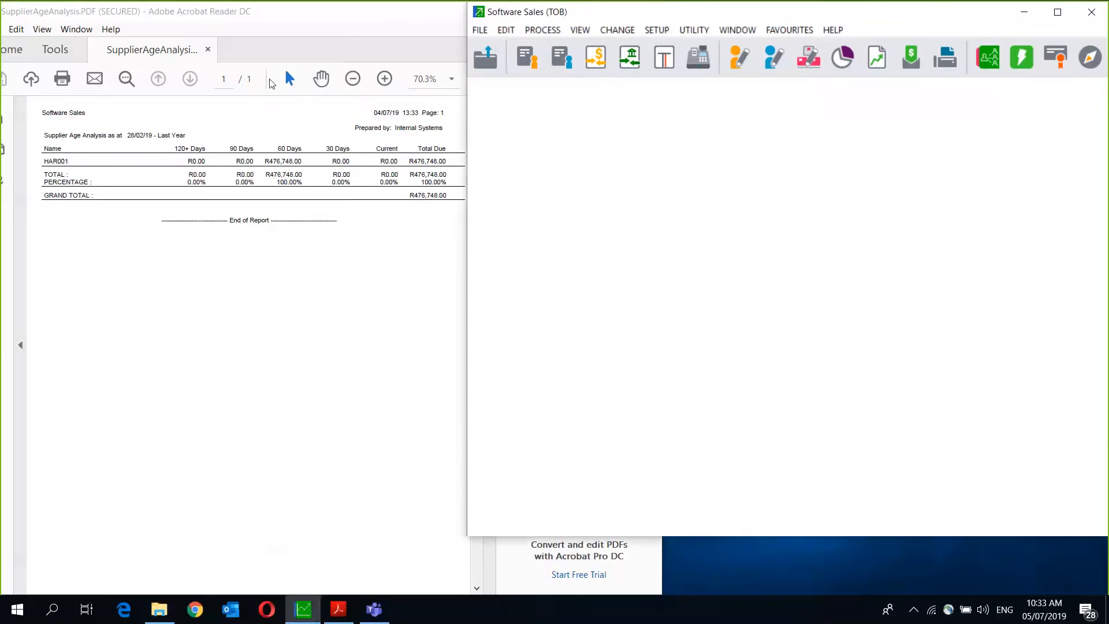
drag(351, 14, 269, 80)
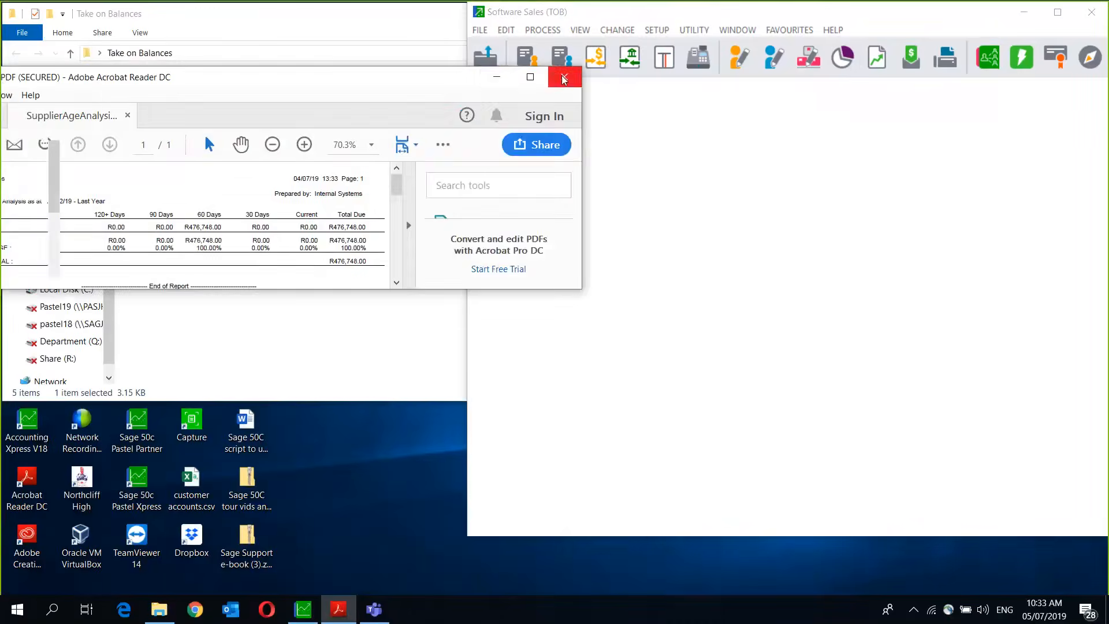
click(564, 78)
Open Inventory.PDF from the Take on Balances folder, review the last-year inventory valuation through its overall total, and close it.
double_click(172, 114)
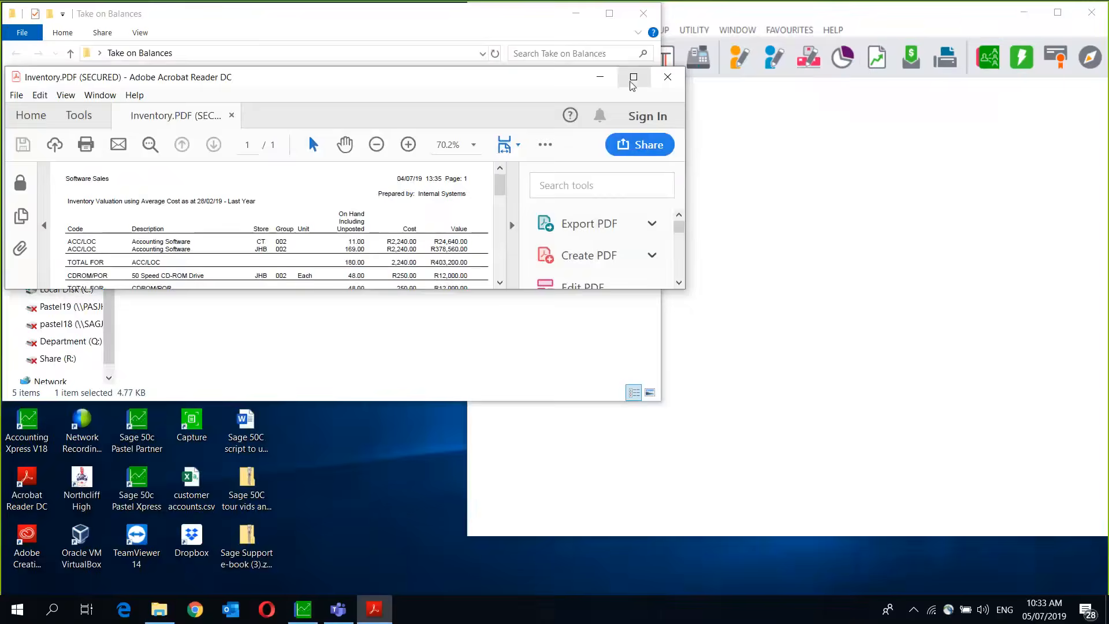
click(634, 77)
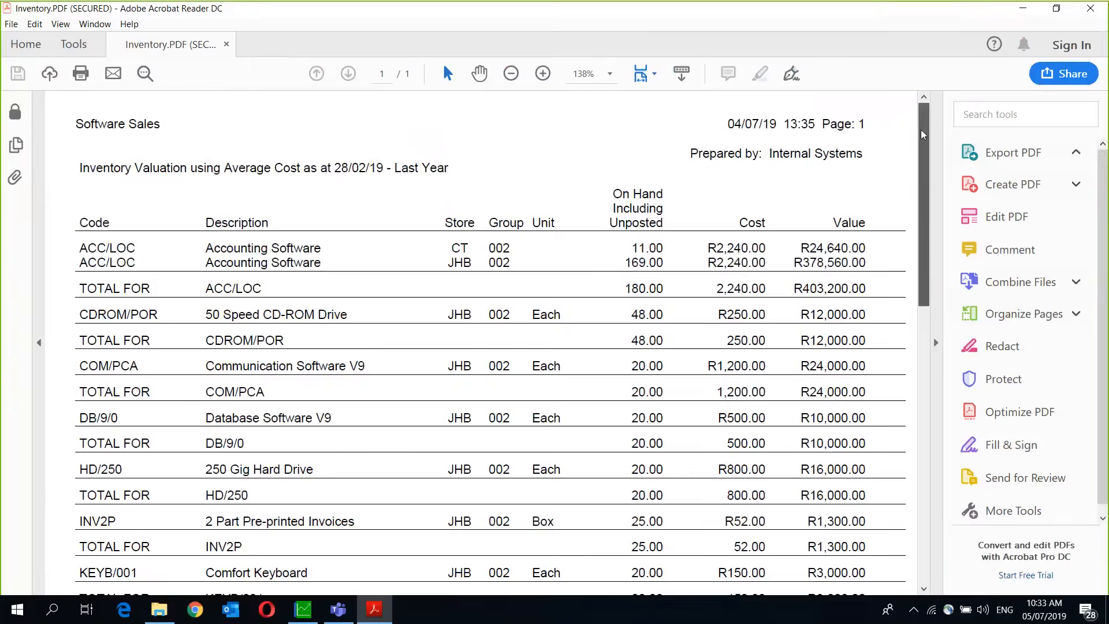
drag(923, 134, 955, 79)
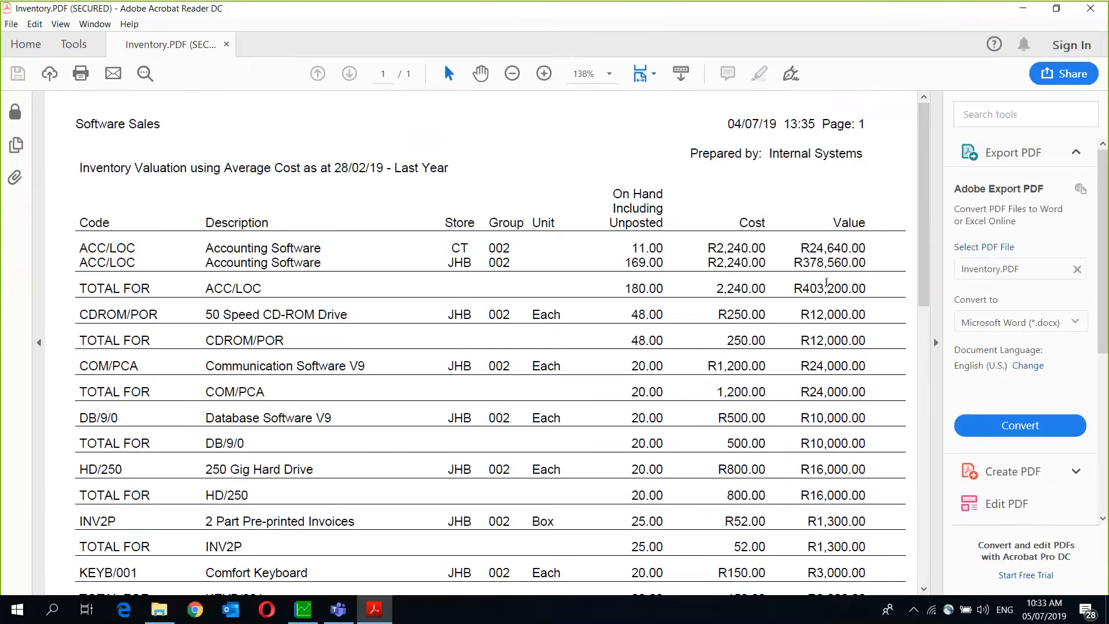
drag(924, 260, 925, 542)
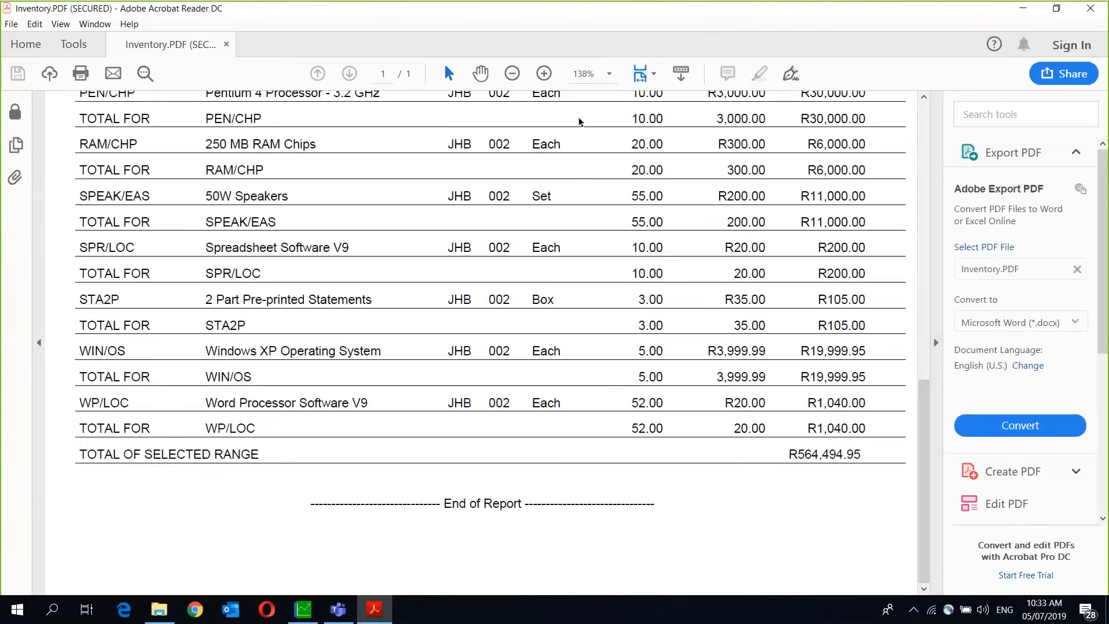
click(1096, 8)
Open Inventory Journals, continue in the last period of last year, and maximize the Software Sales company window.
click(275, 164)
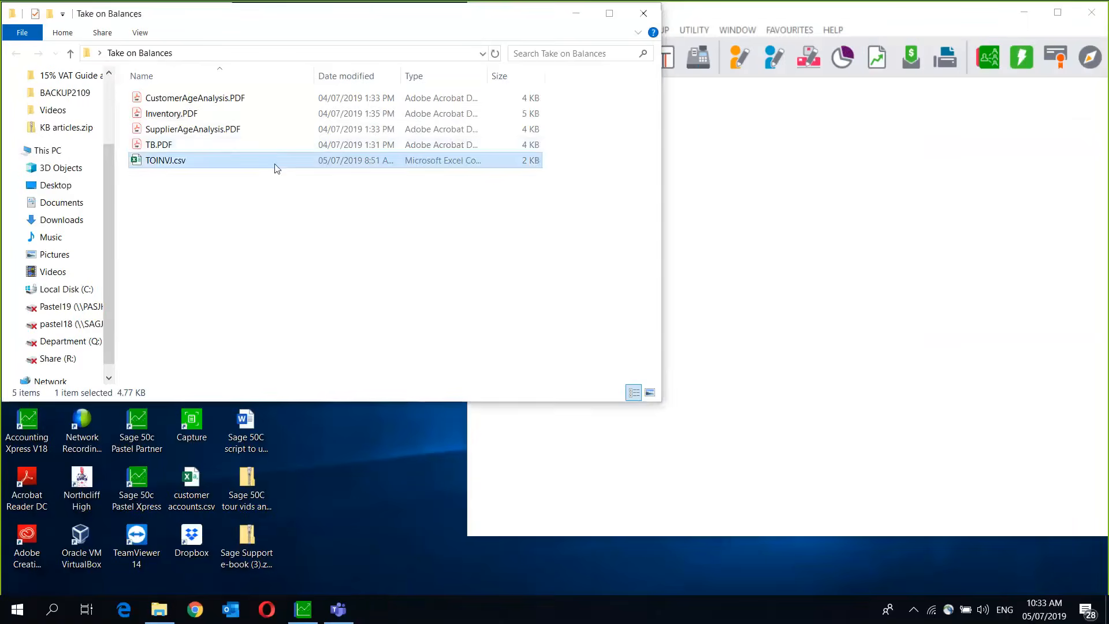
click(861, 297)
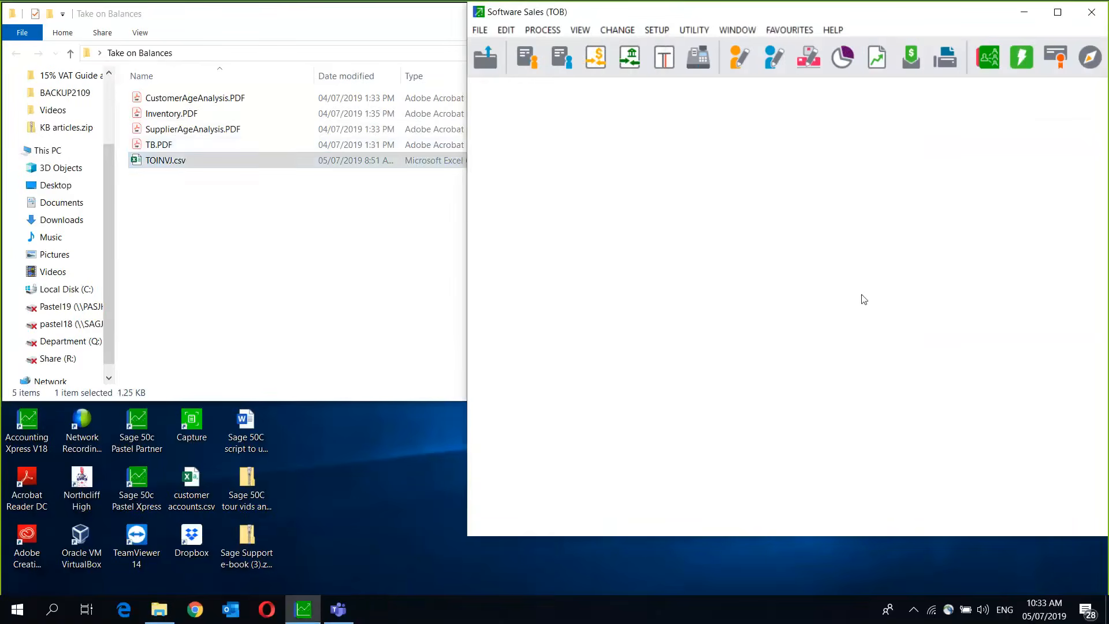
click(543, 30)
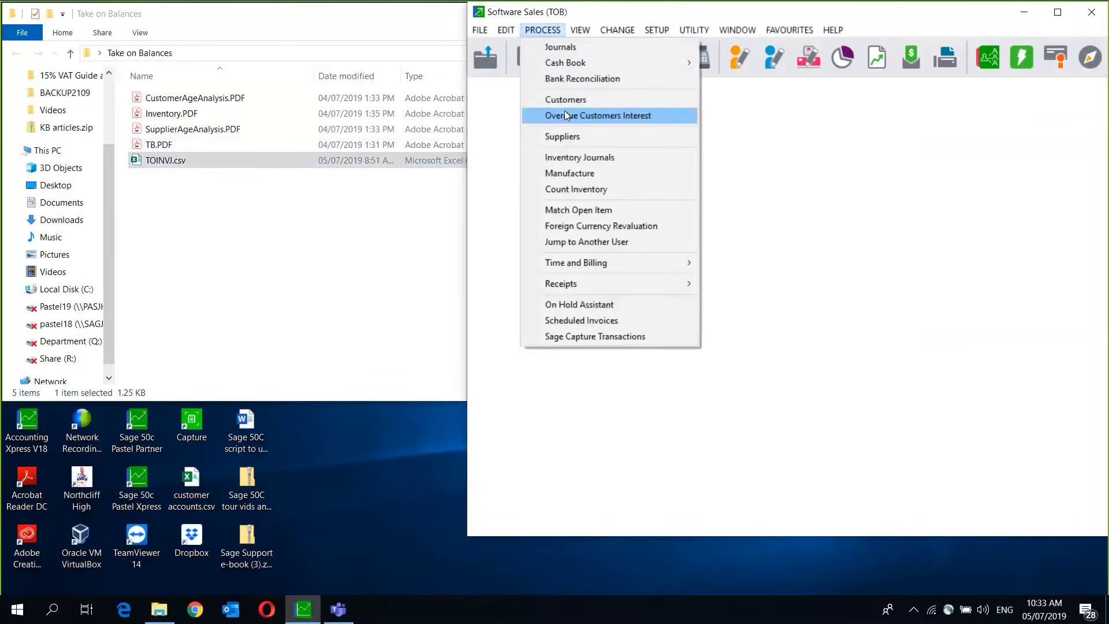
click(579, 164)
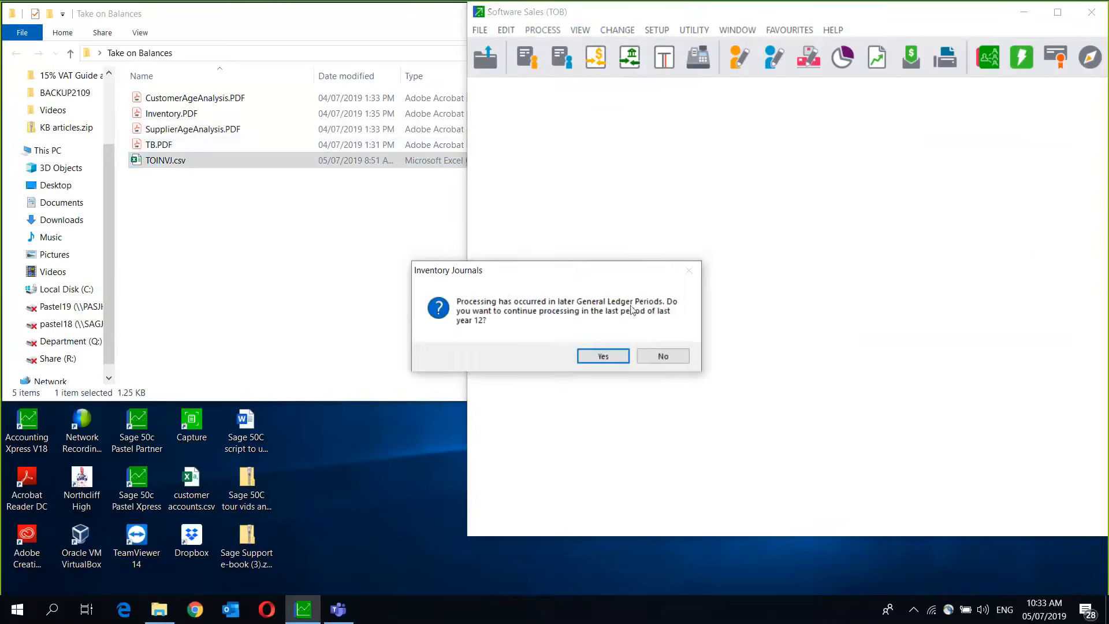
click(603, 357)
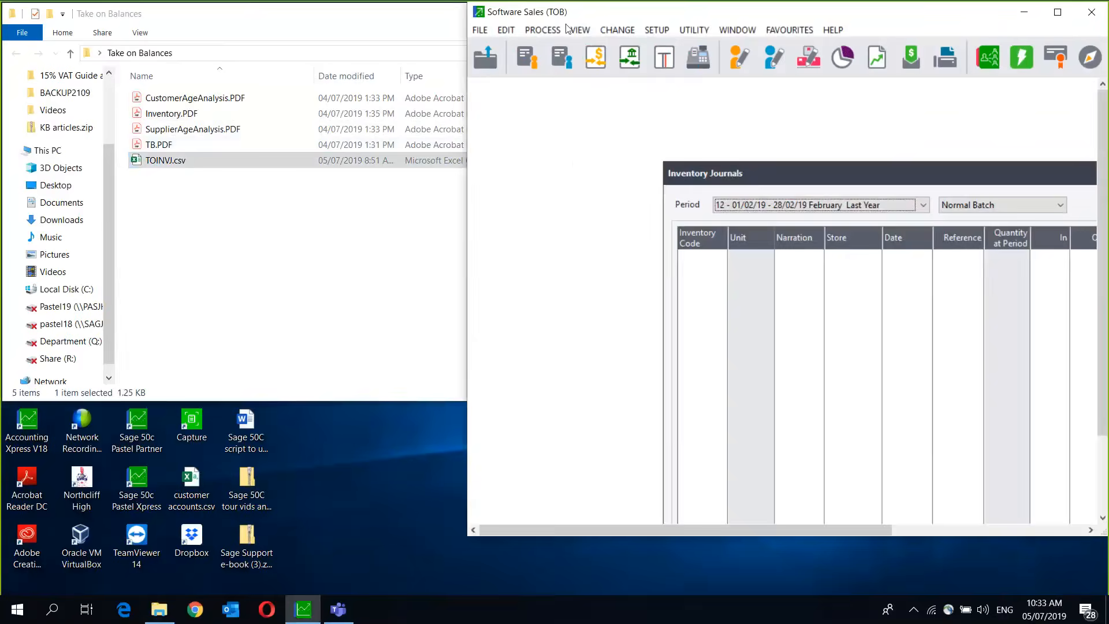
drag(717, 8, 569, 21)
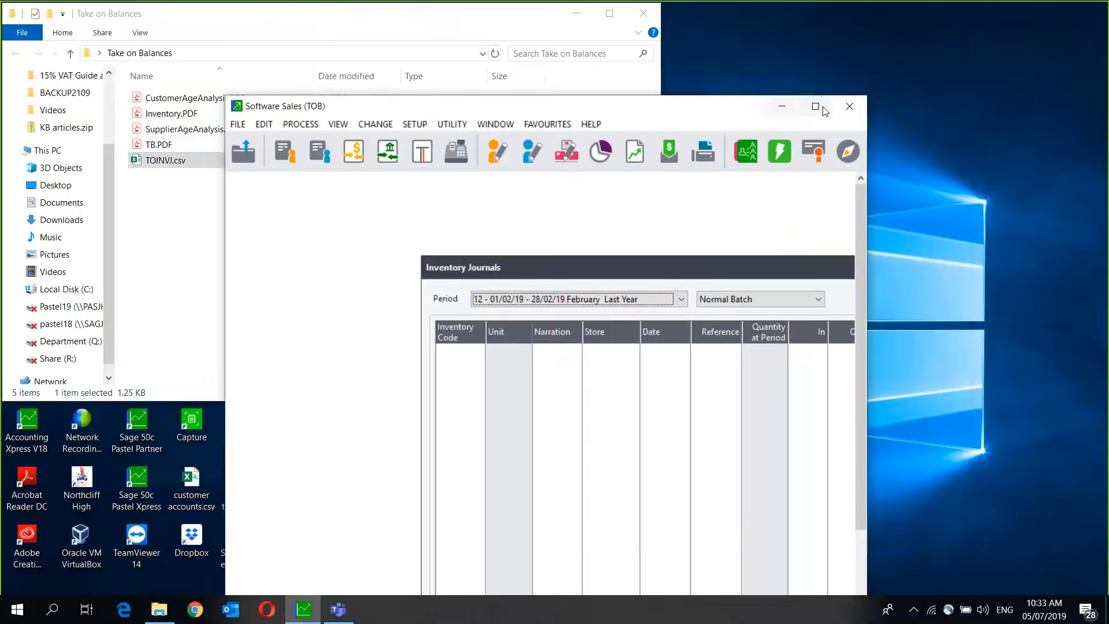
click(818, 108)
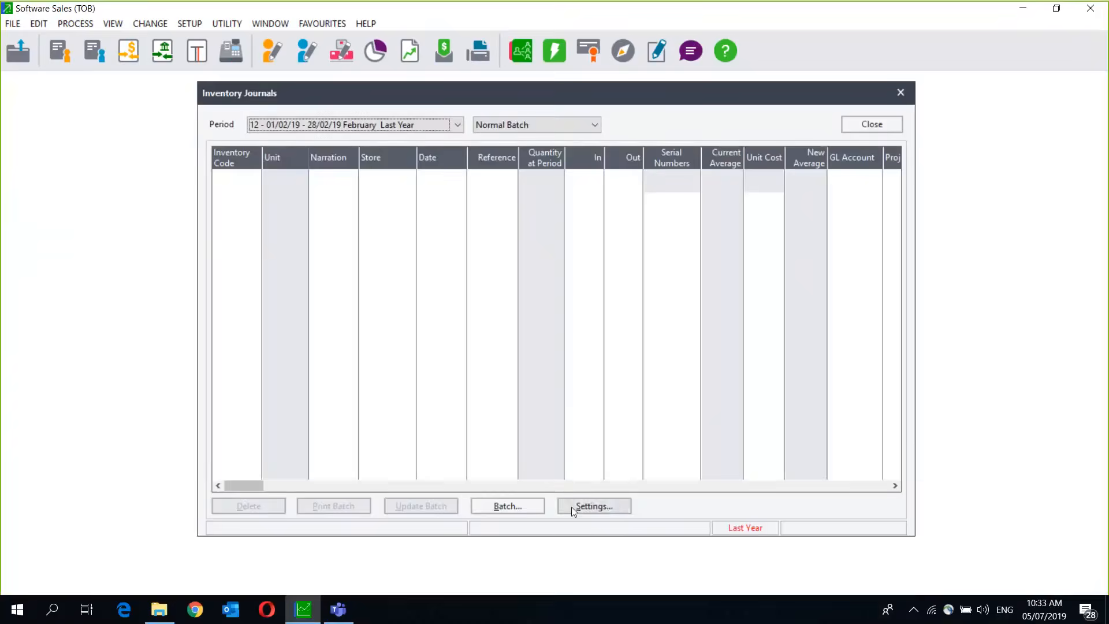
Import the inventory journal batch from TOINVJ.csv into the last-year February period.
click(571, 507)
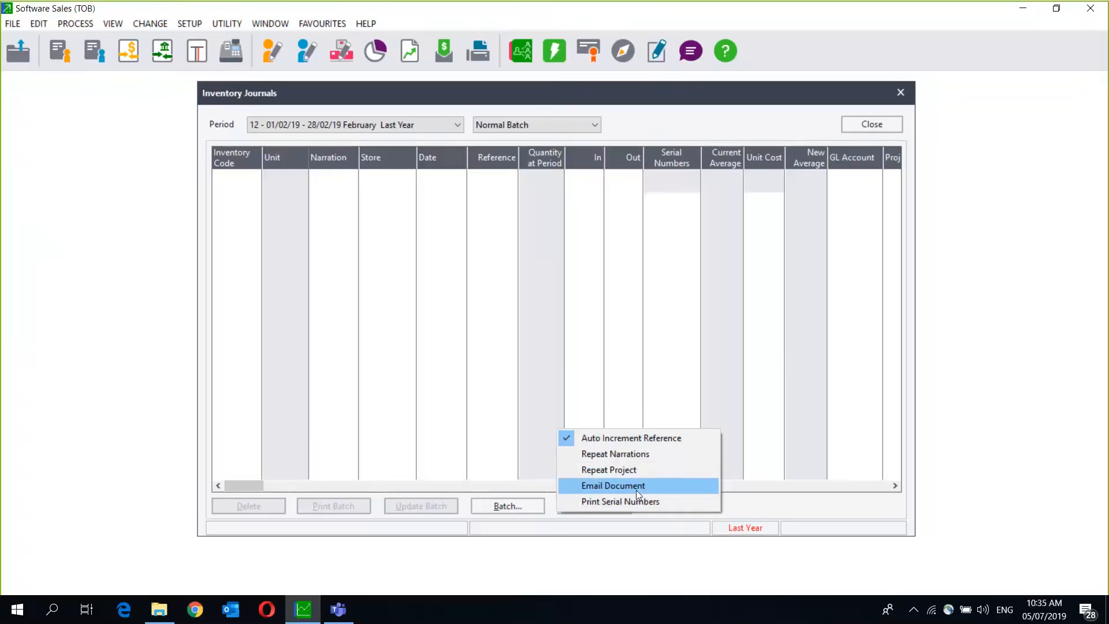
click(812, 323)
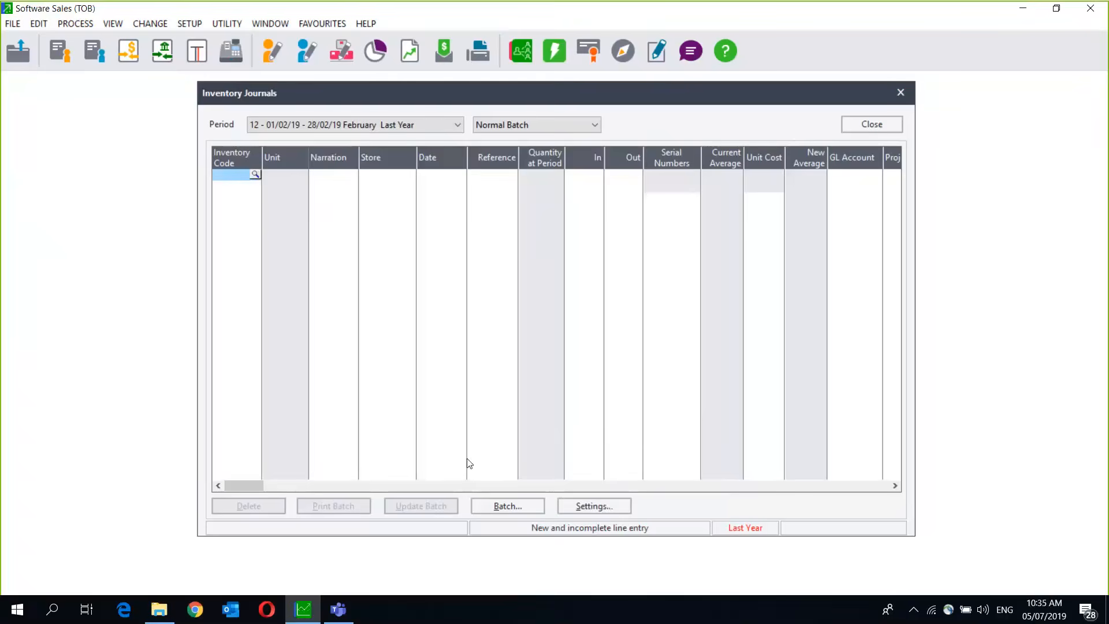
click(502, 506)
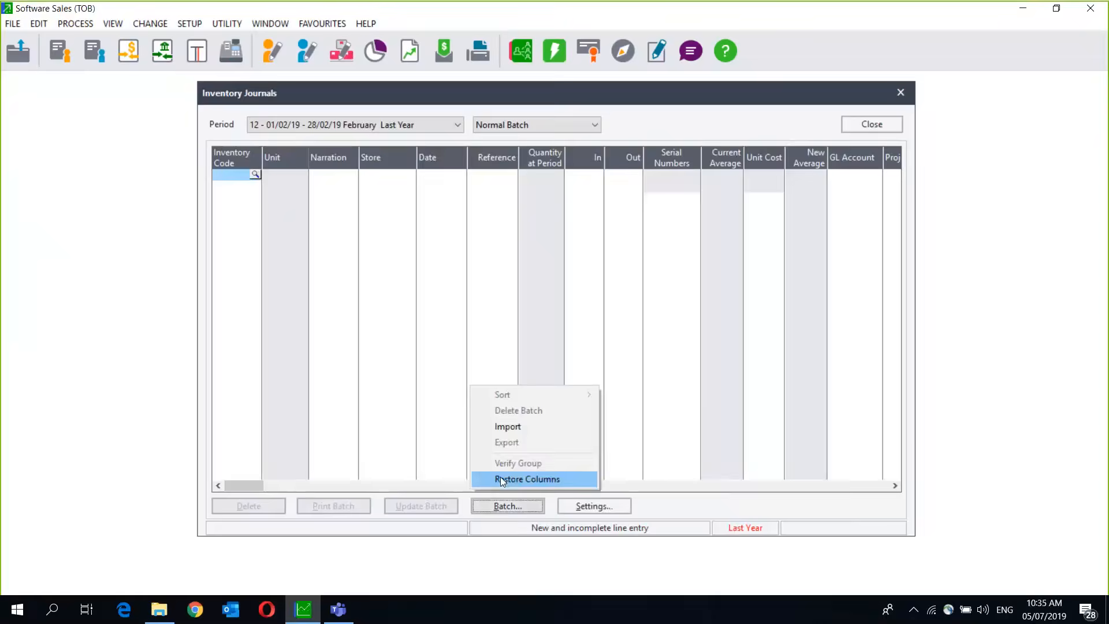
click(514, 428)
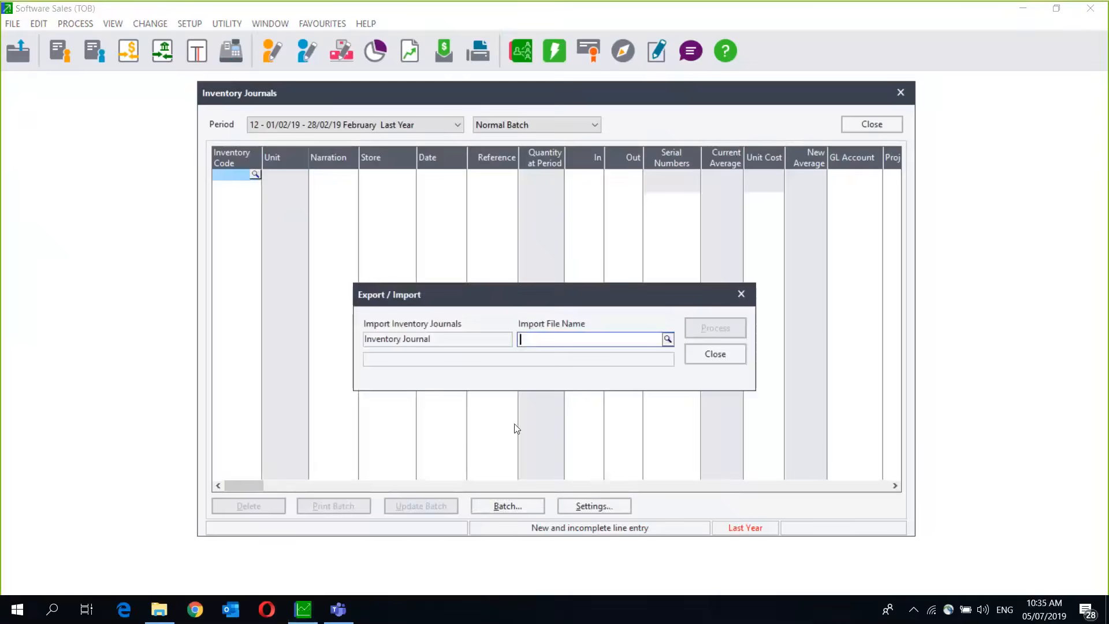
click(667, 339)
double_click(543, 386)
click(715, 328)
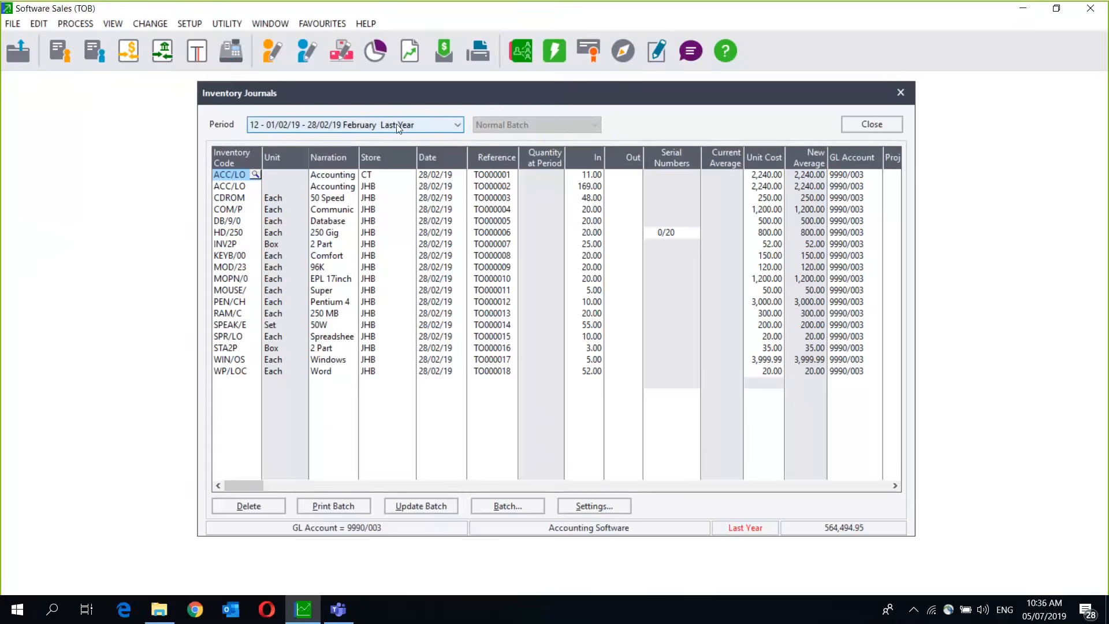
click(674, 234)
click(695, 232)
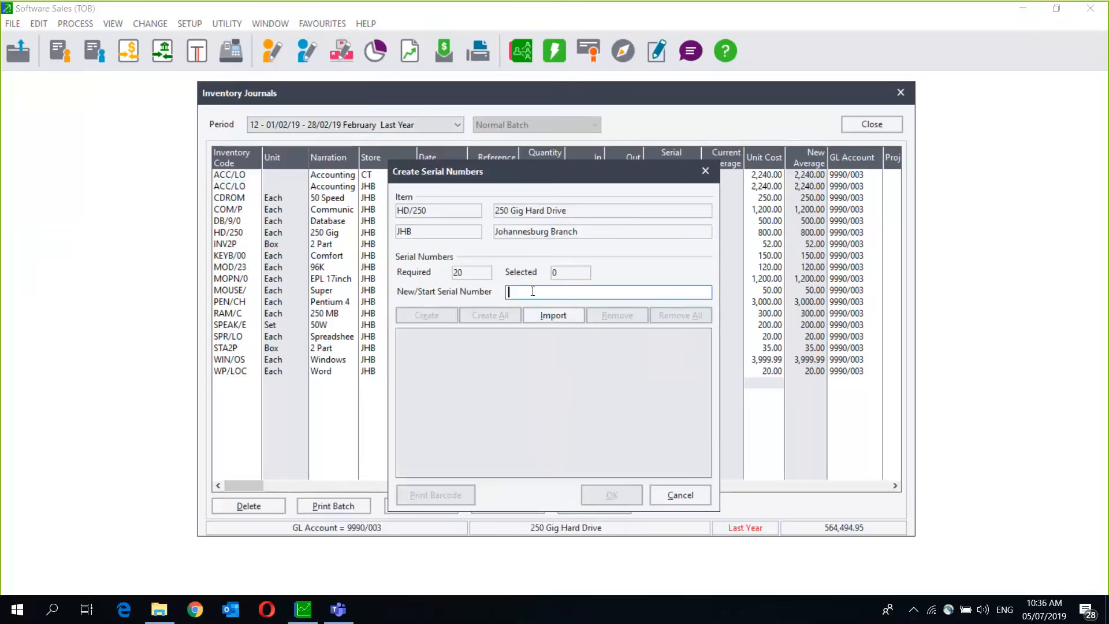
text(SER0)
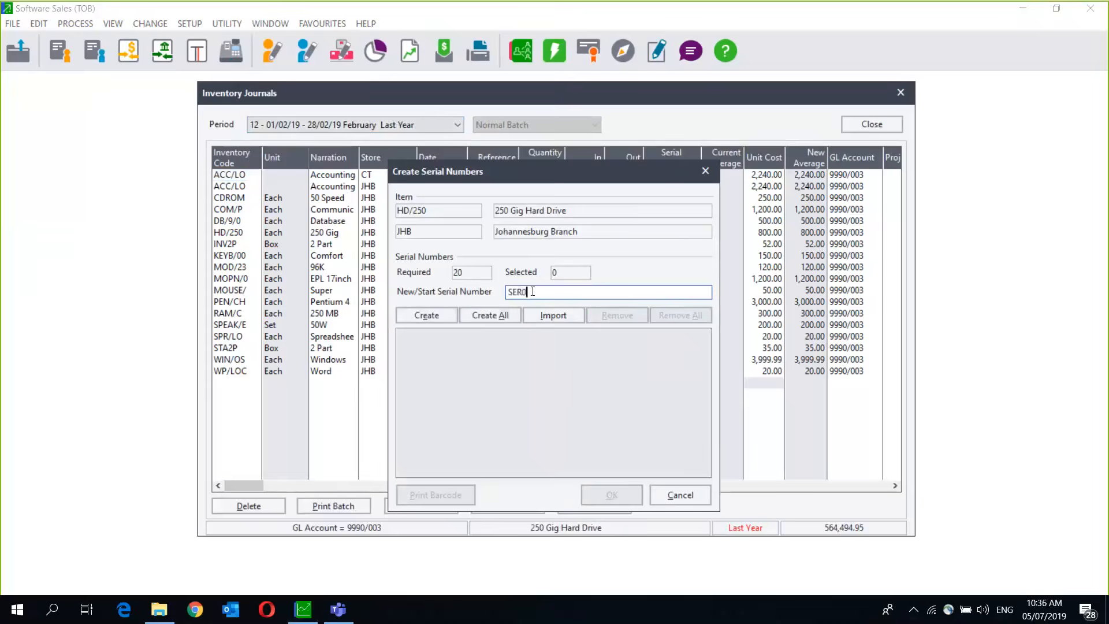
text(000001111)
click(491, 316)
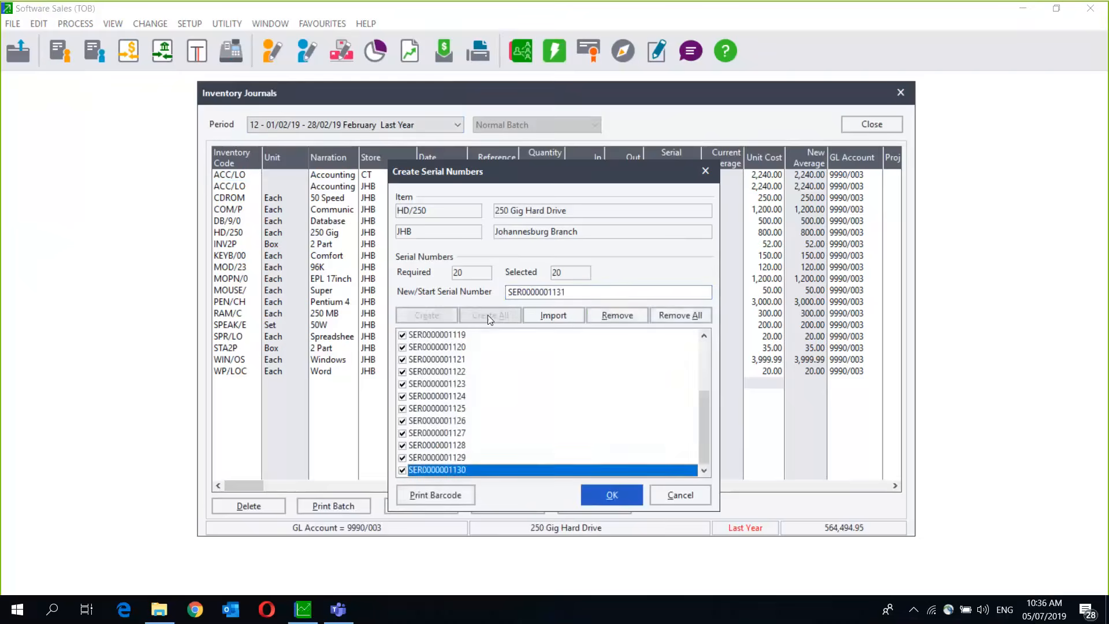
click(612, 495)
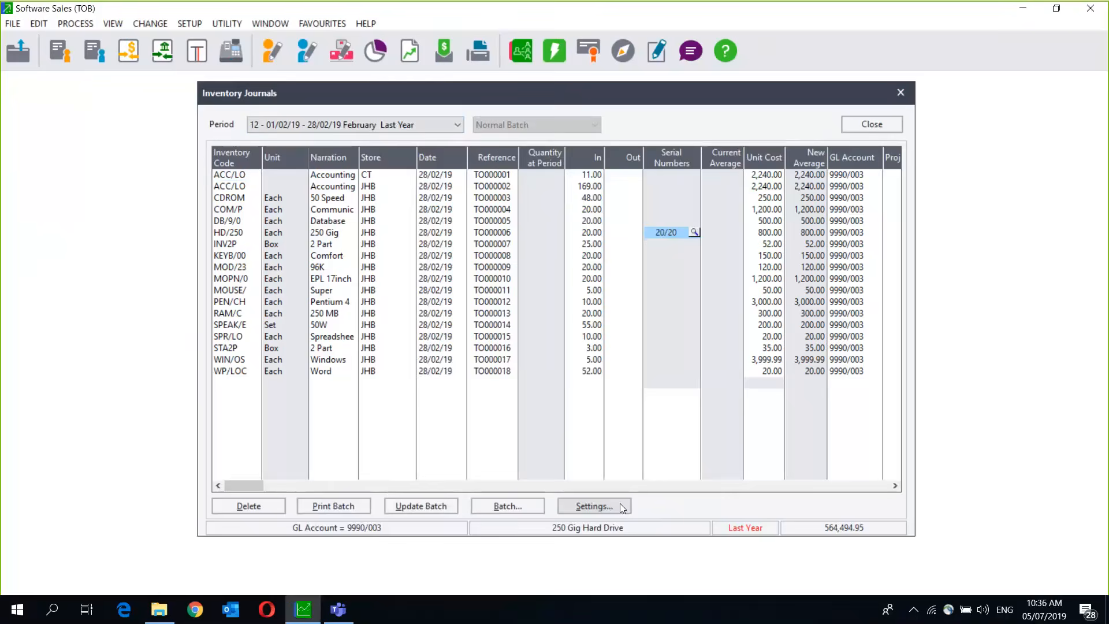
Check the unit cost, GL account and project fields on the 250 Gig Hard Drive line.
key(Tab)
key(Tab)
key(Tab)
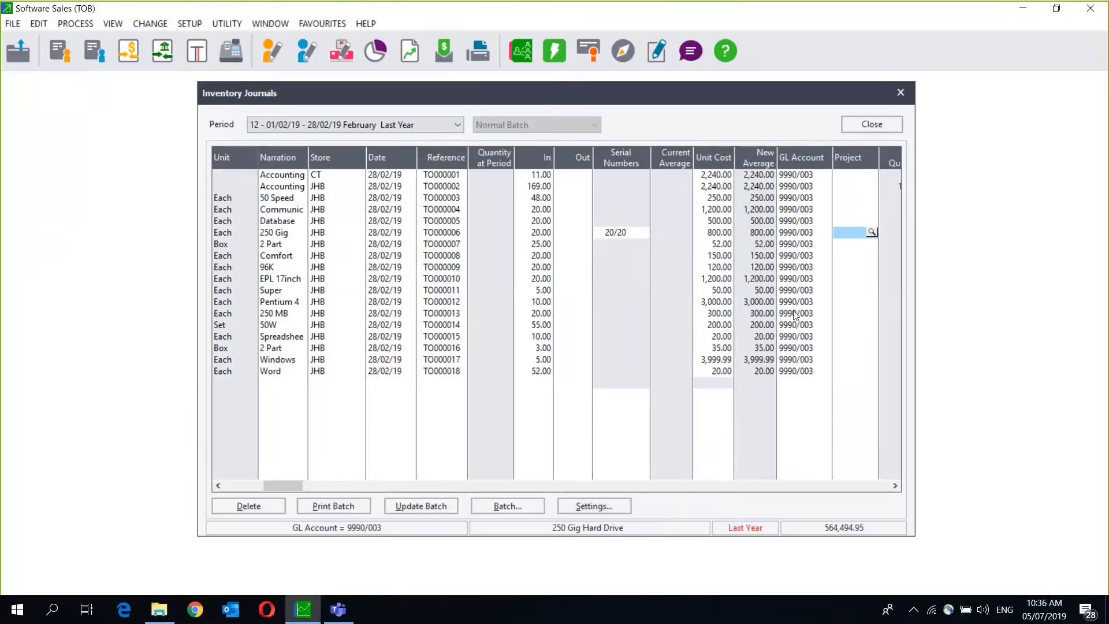
Open TOINVJ.csv from the Take on Balances folder in Excel and autofit columns B to G and I to read the import layout.
click(160, 610)
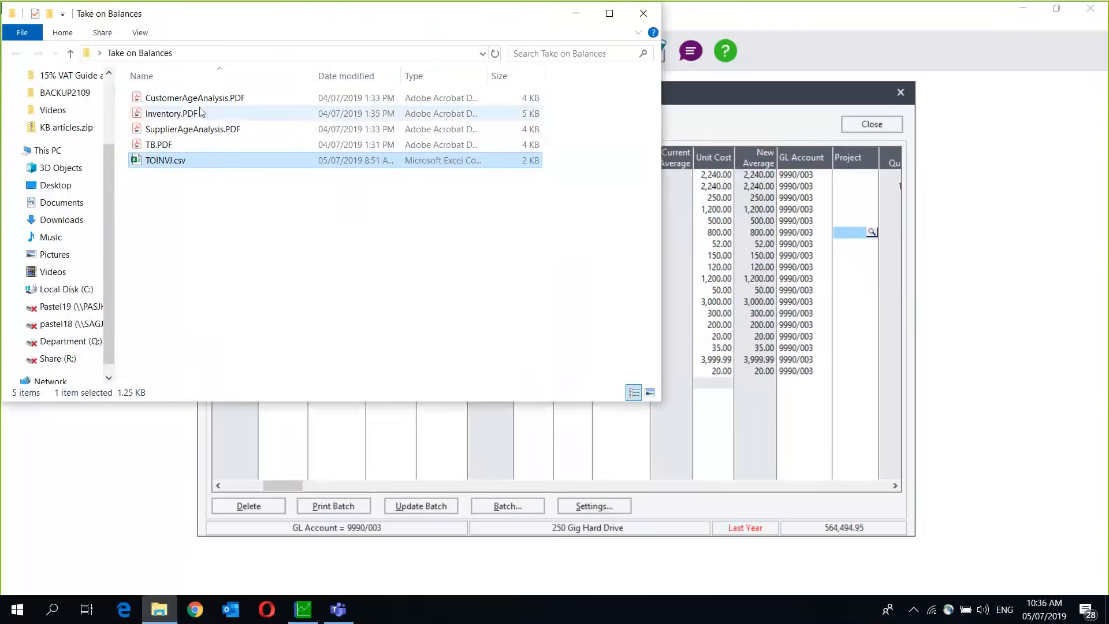
double_click(188, 162)
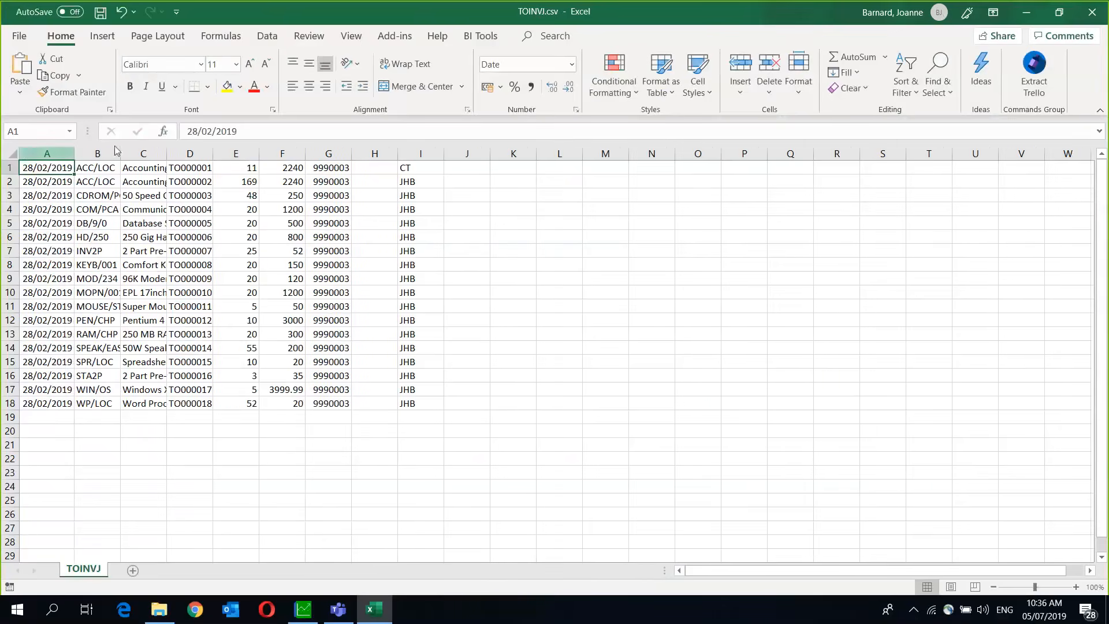
double_click(122, 152)
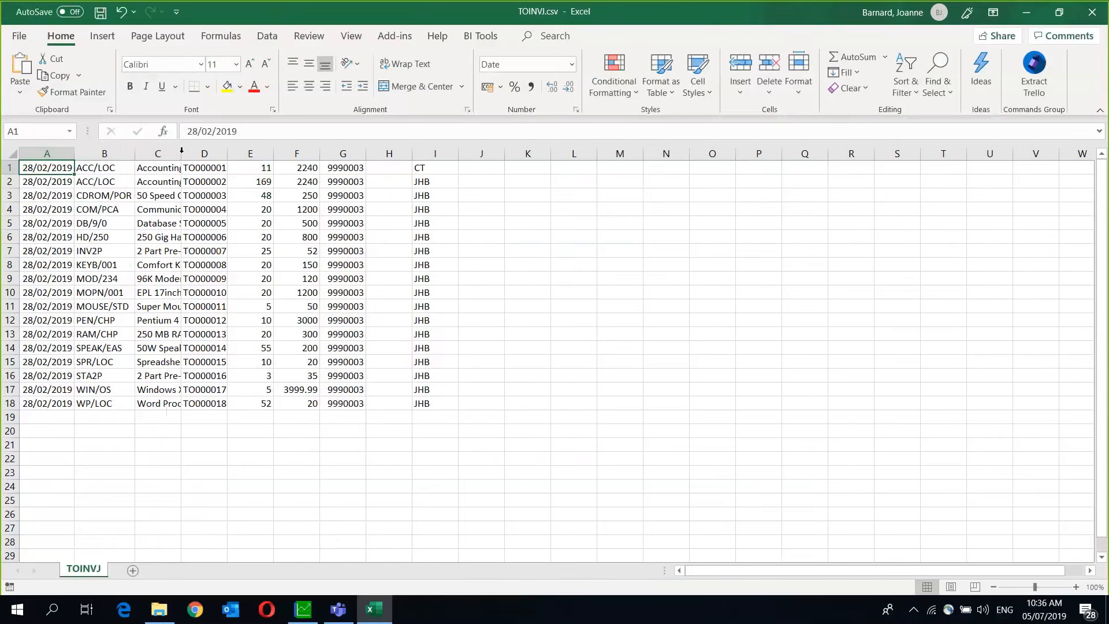
double_click(182, 152)
double_click(318, 152)
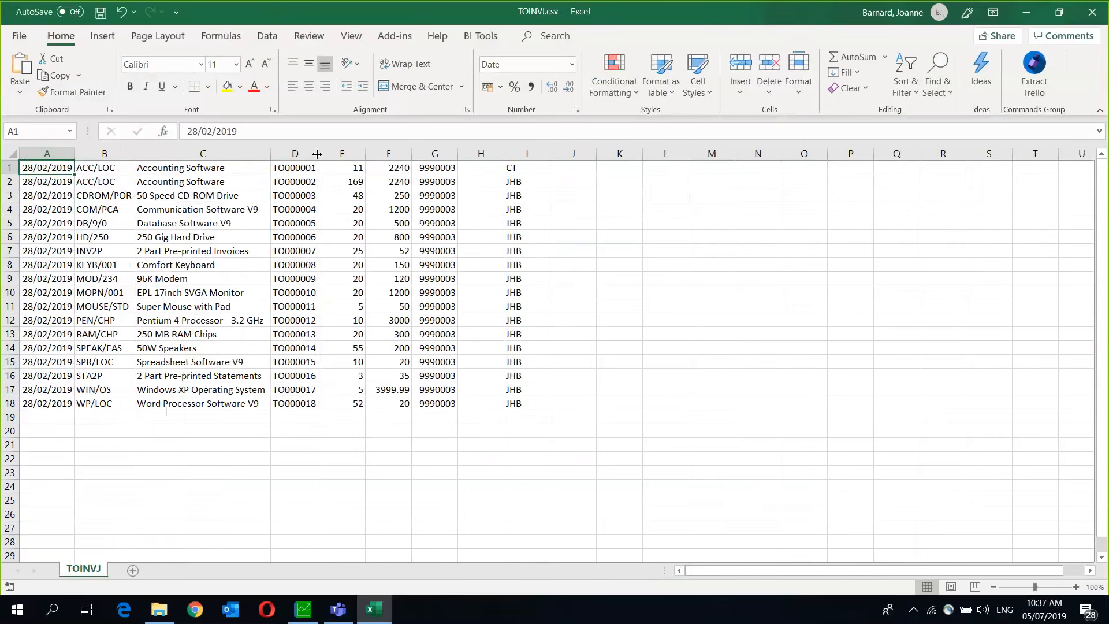
double_click(365, 151)
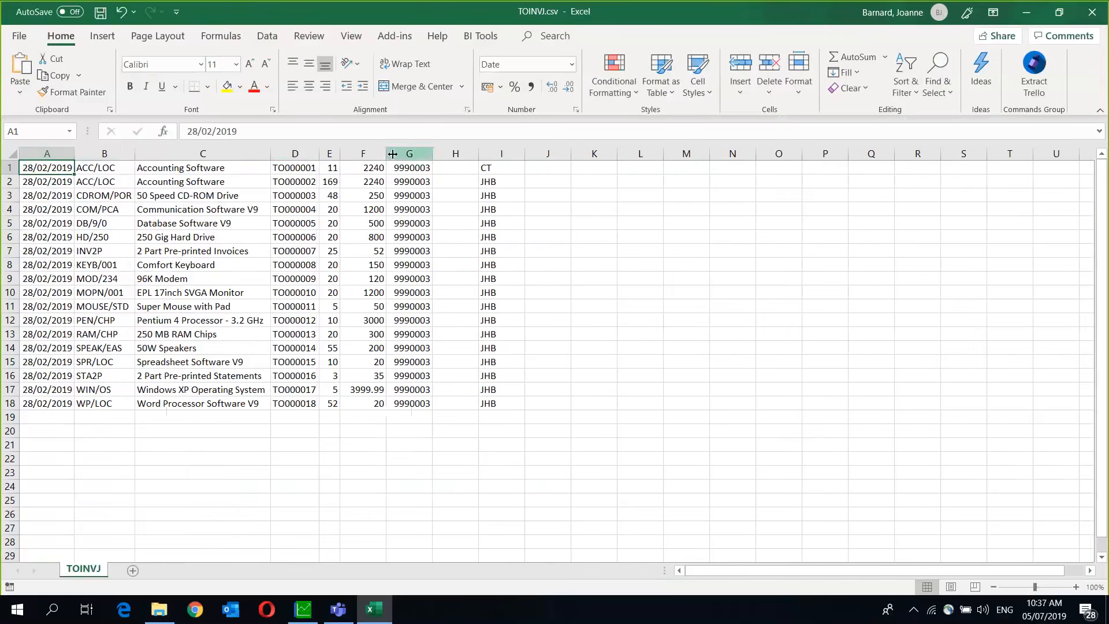
double_click(386, 152)
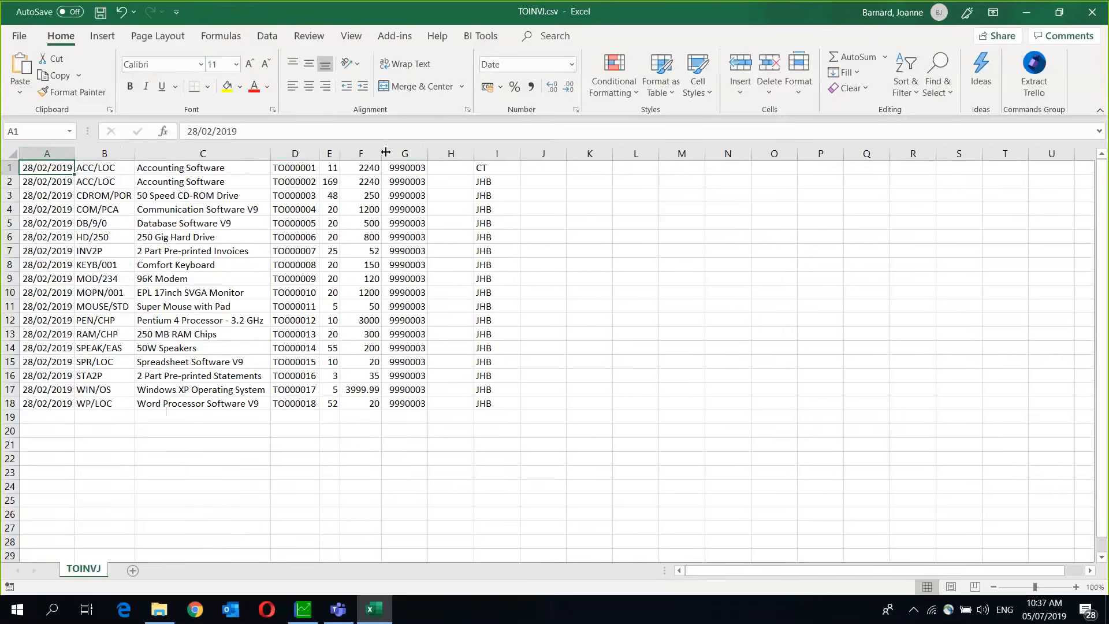
double_click(427, 151)
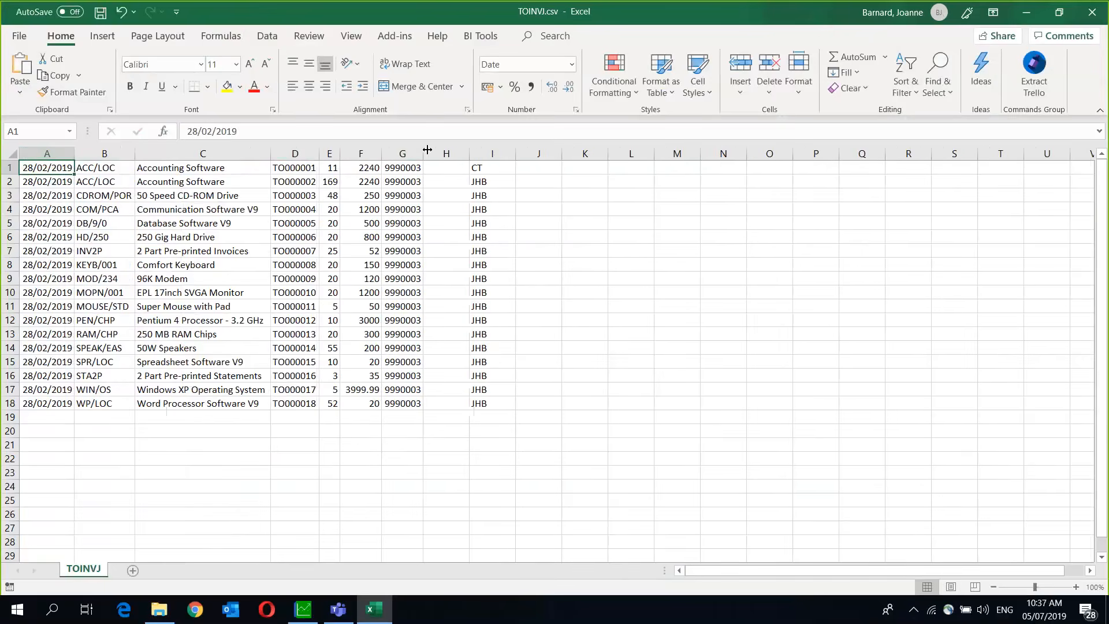
double_click(516, 151)
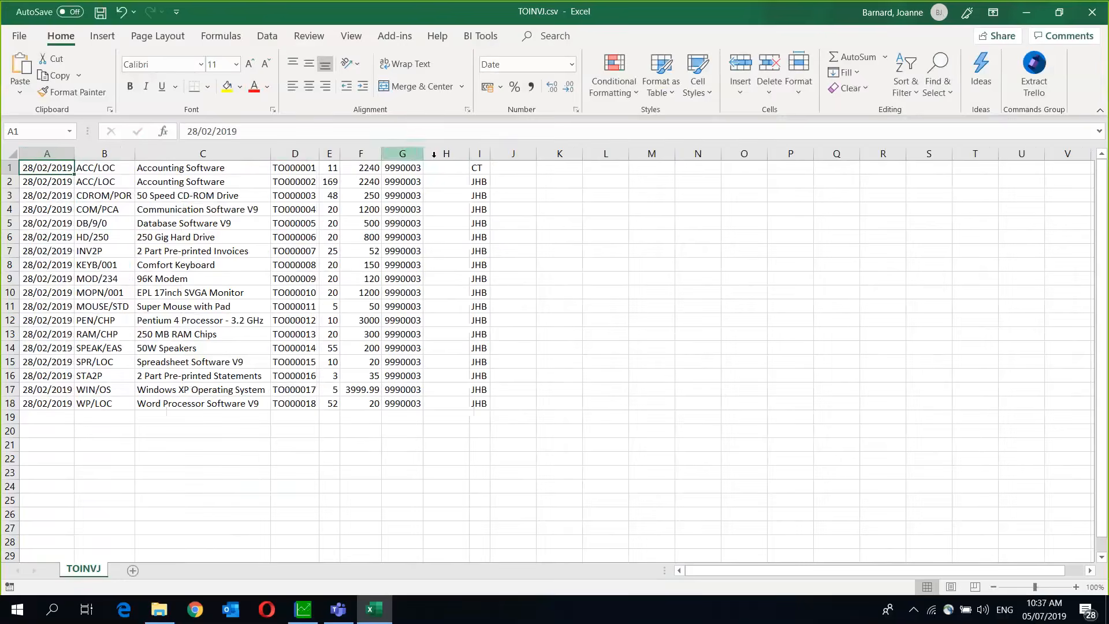
Examine the unit costs in F1:F18 and GL accounts in G1:G18, then close TOINVJ.csv without saving and close the folder.
click(166, 618)
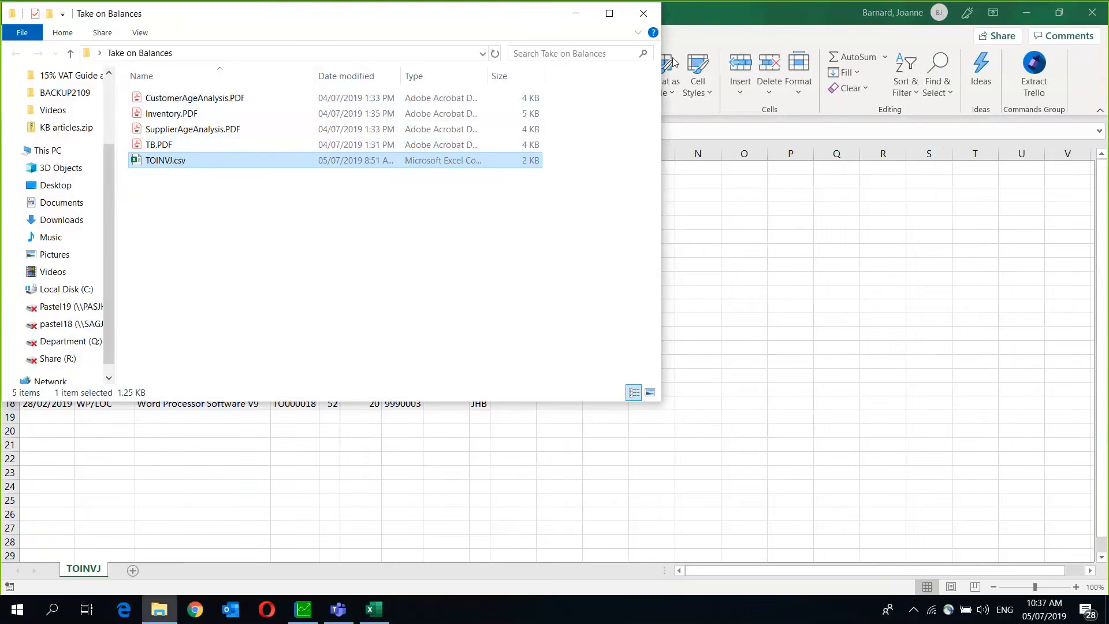
click(777, 251)
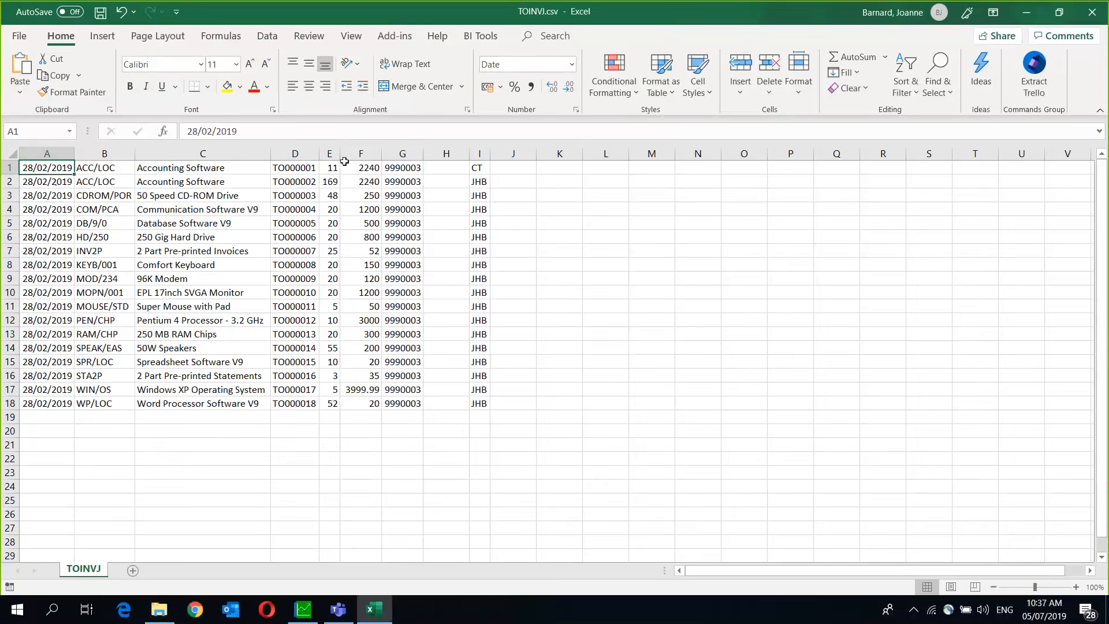
mouse_move(357, 168)
mouse_down()
mouse_move(353, 382)
mouse_move(366, 405)
mouse_up()
drag(409, 169, 411, 407)
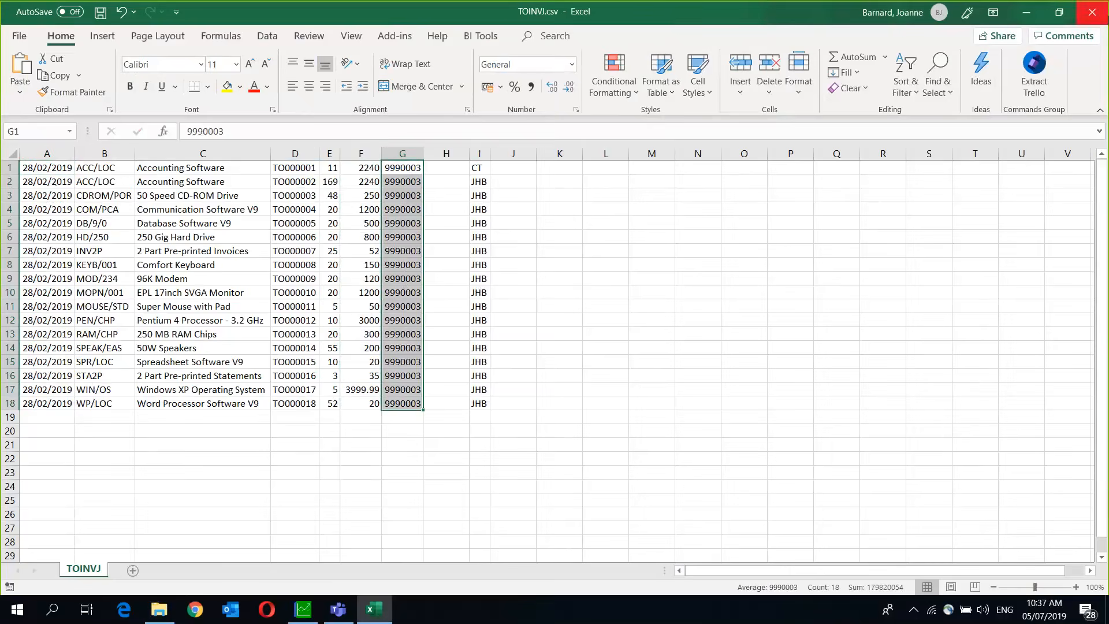
click(1095, 15)
click(565, 322)
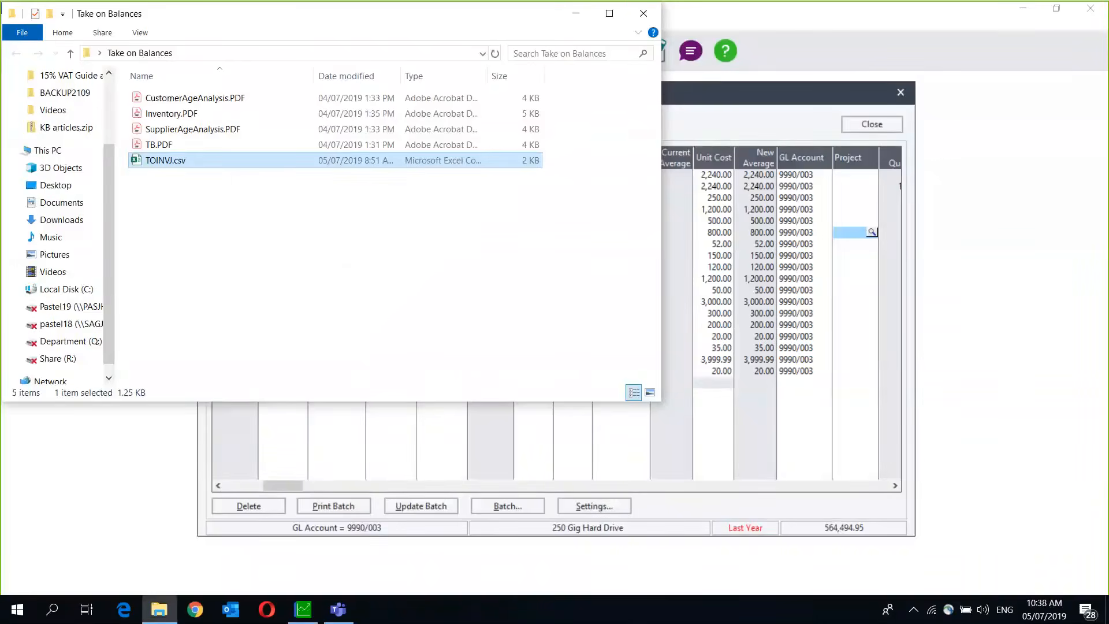
click(651, 17)
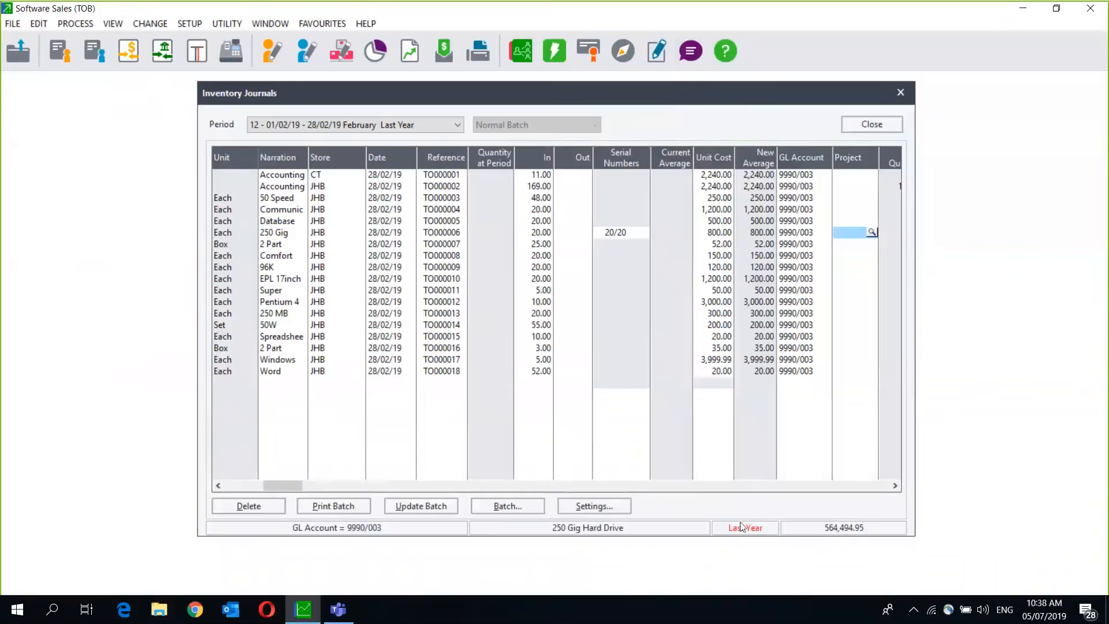
Update the inventory journals batch with a backup to the PASTEL19 TAKE ON BACKUPS folder on drive C, and close Inventory Journals.
click(420, 507)
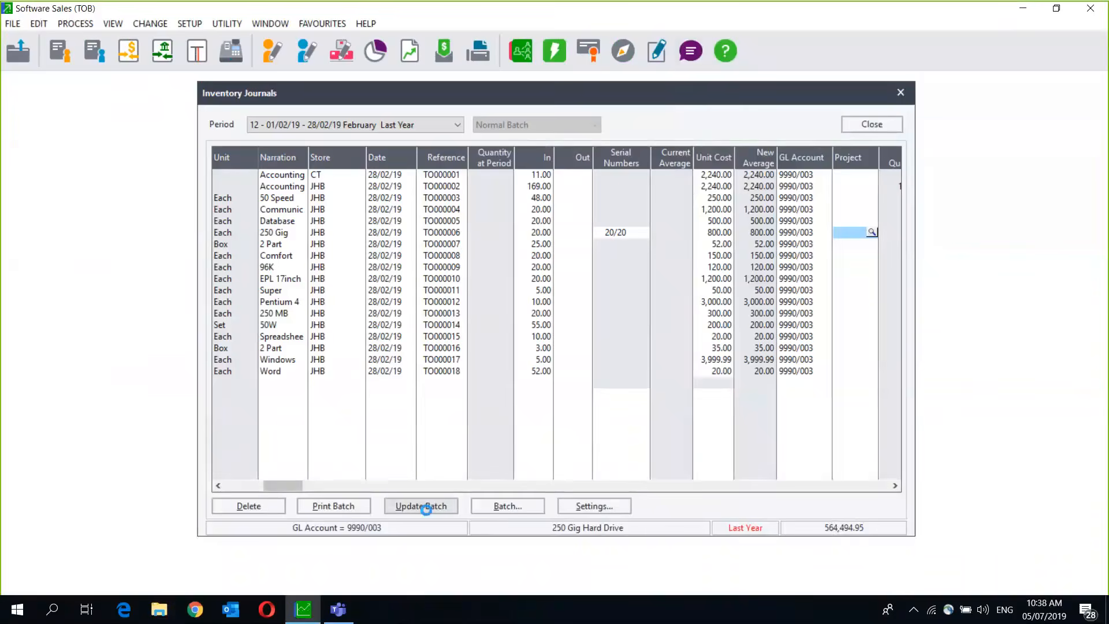
click(460, 329)
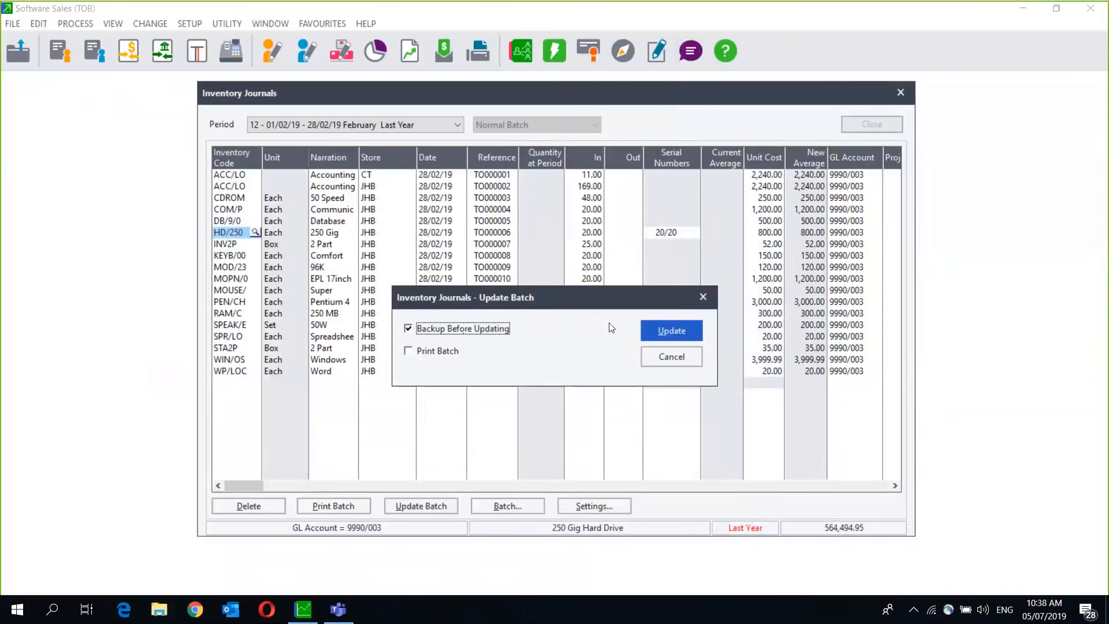
click(672, 333)
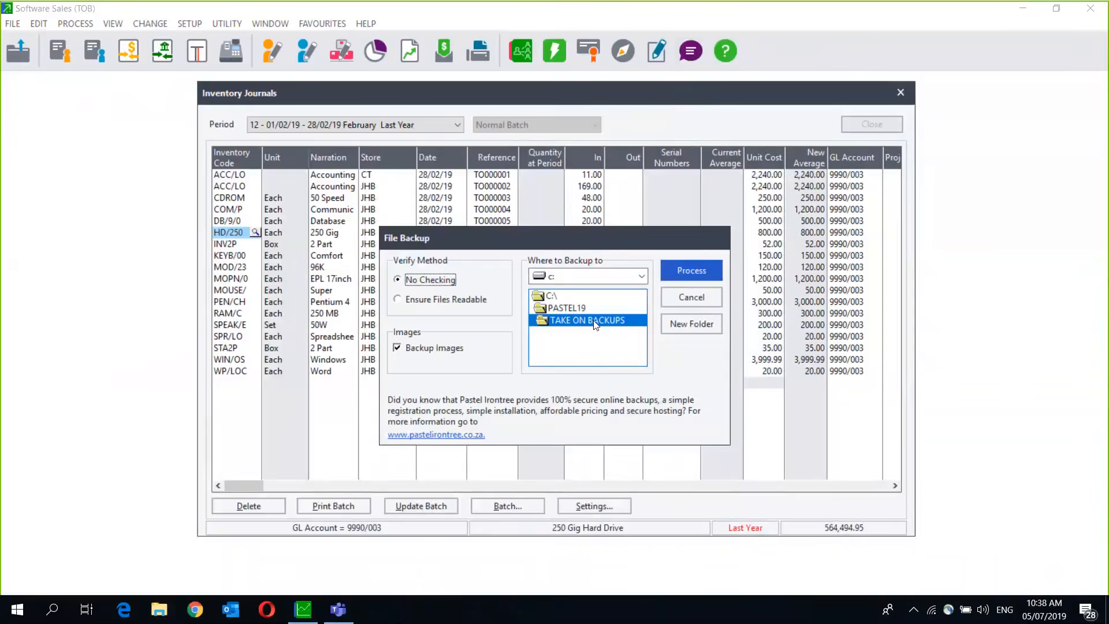
click(690, 276)
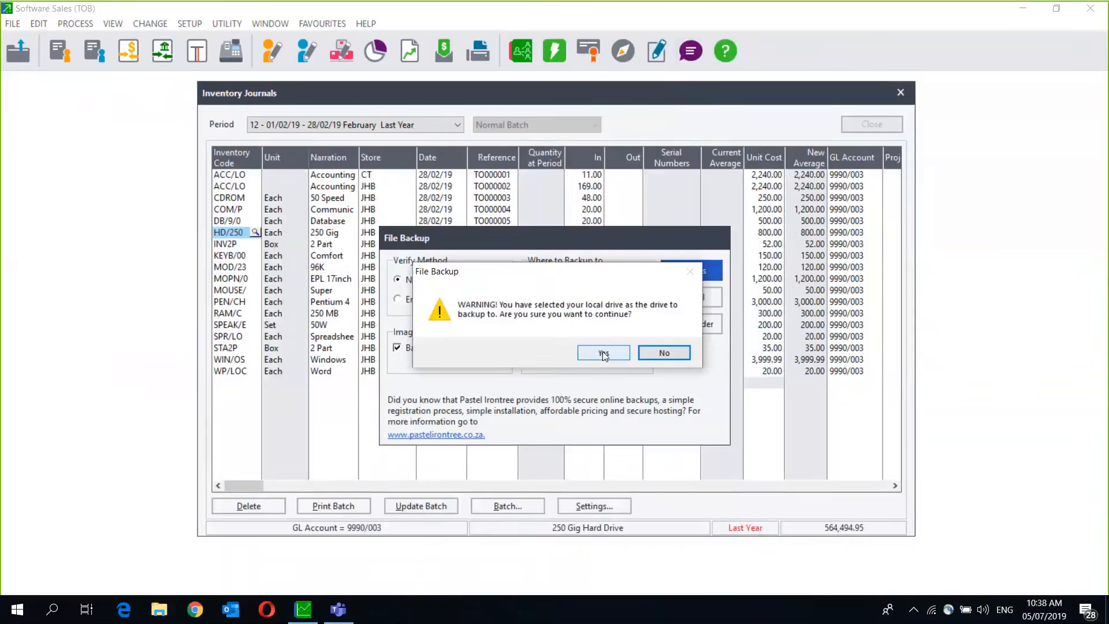
click(604, 354)
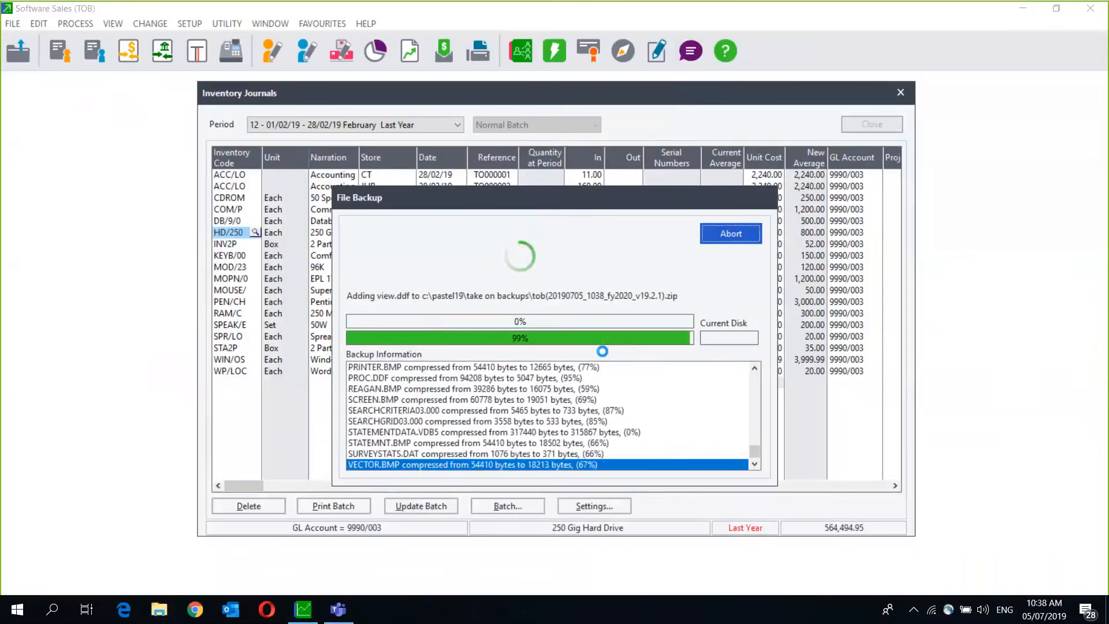
click(656, 352)
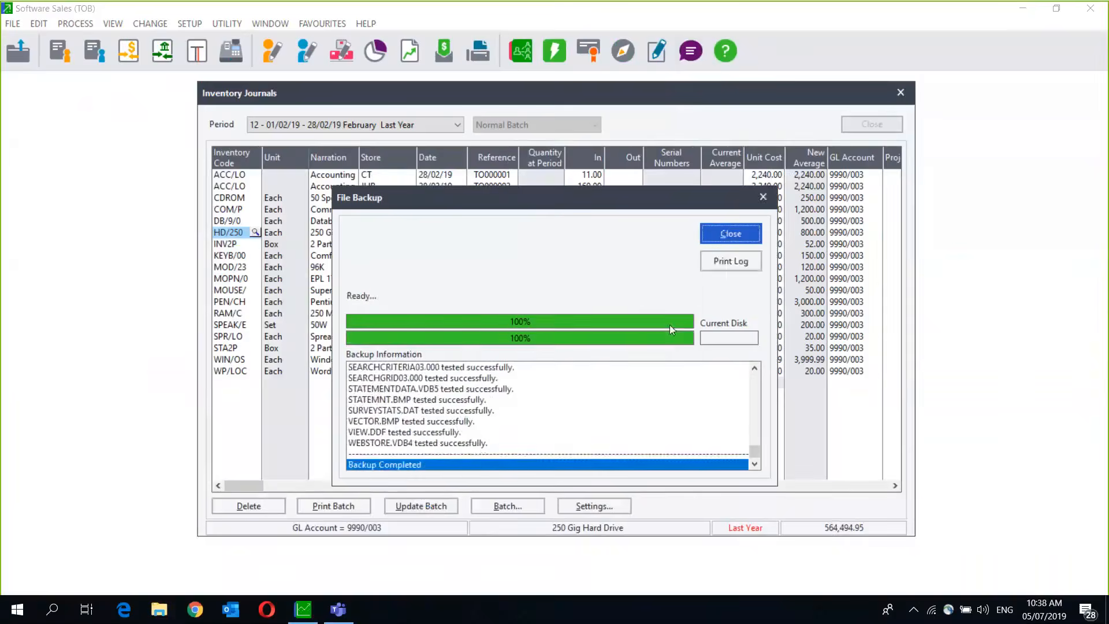
click(744, 233)
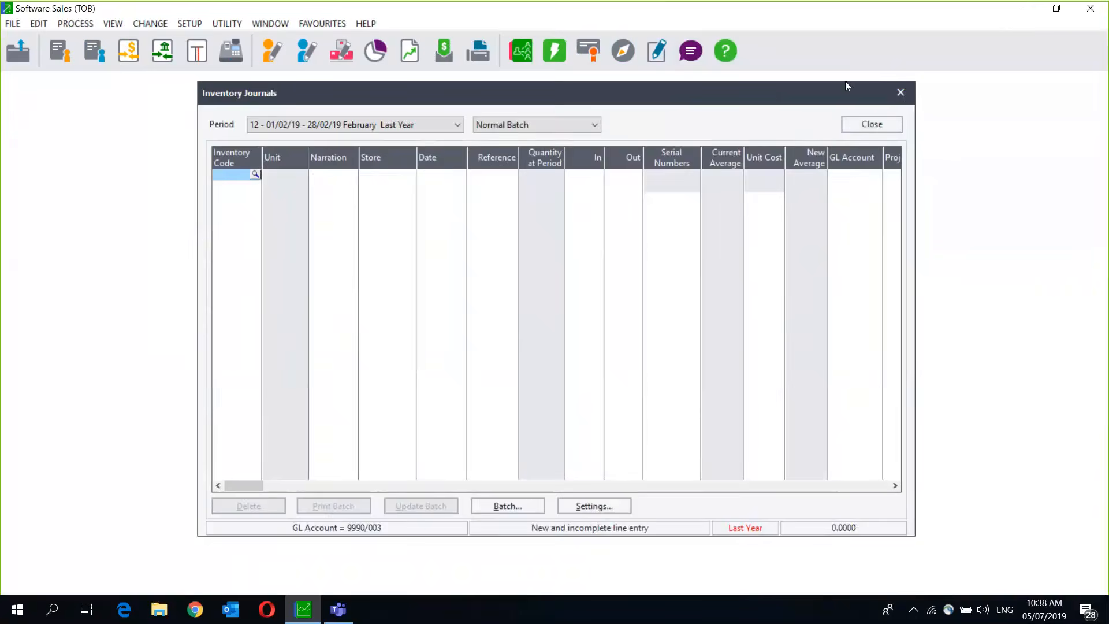
click(901, 92)
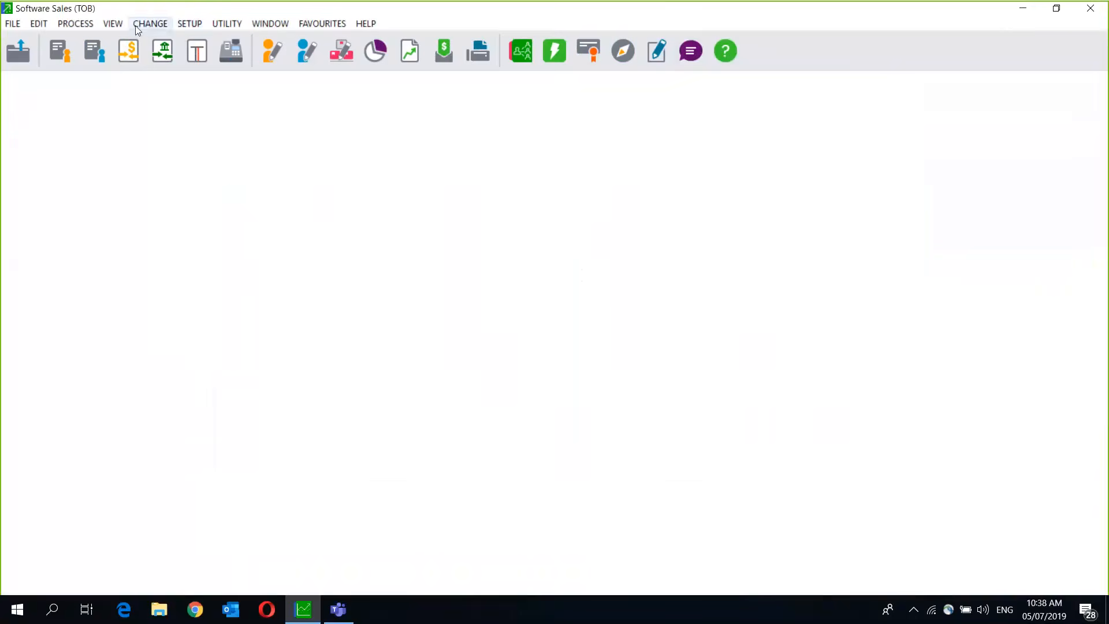
View the last-year trial balance on screen for 01/03/18 to 28/02/19, including sub accounts, and close the report.
click(120, 28)
mouse_move(166, 76)
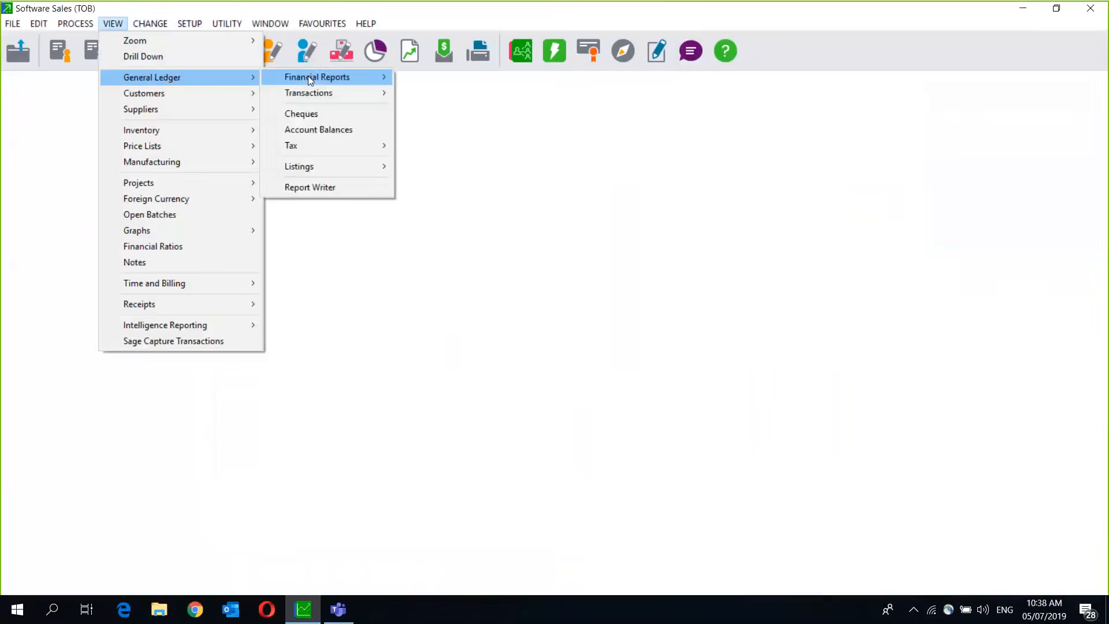
click(709, 233)
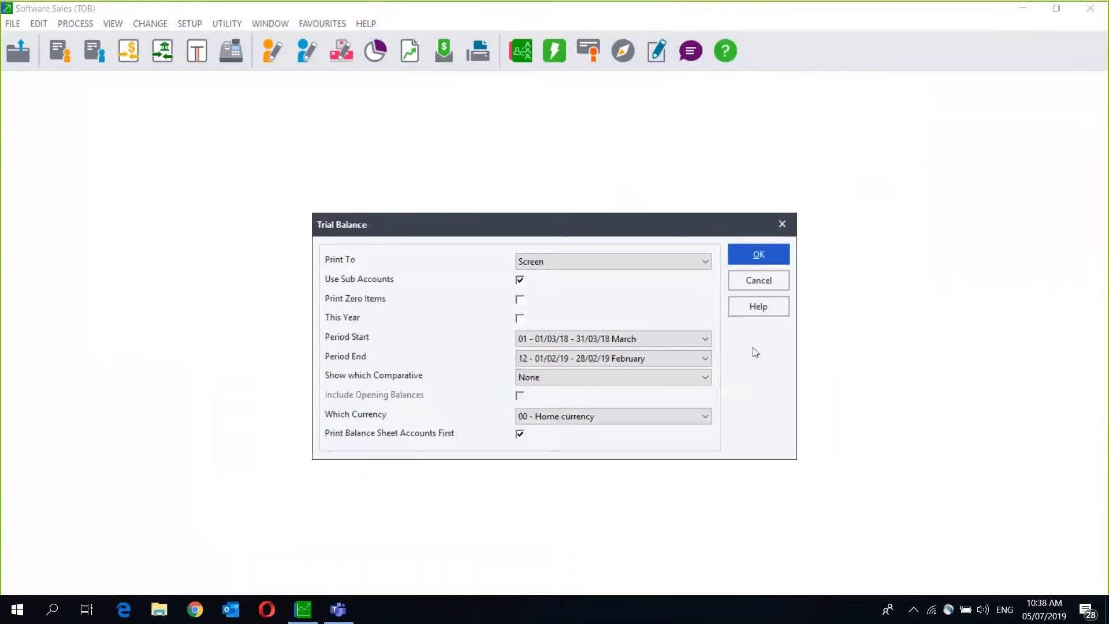
click(748, 262)
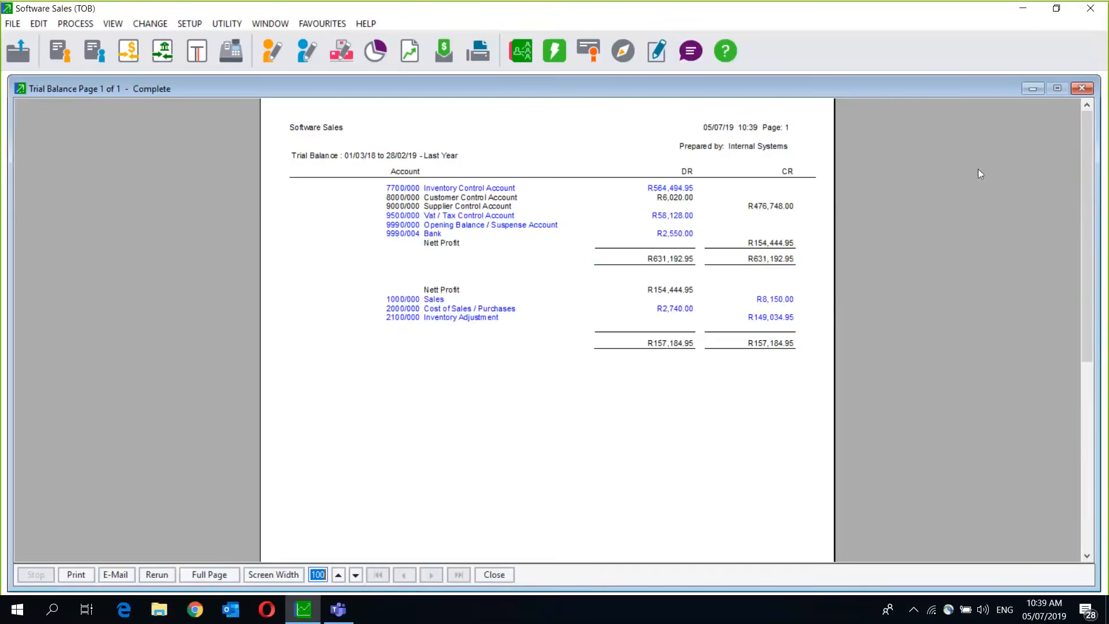
click(1080, 89)
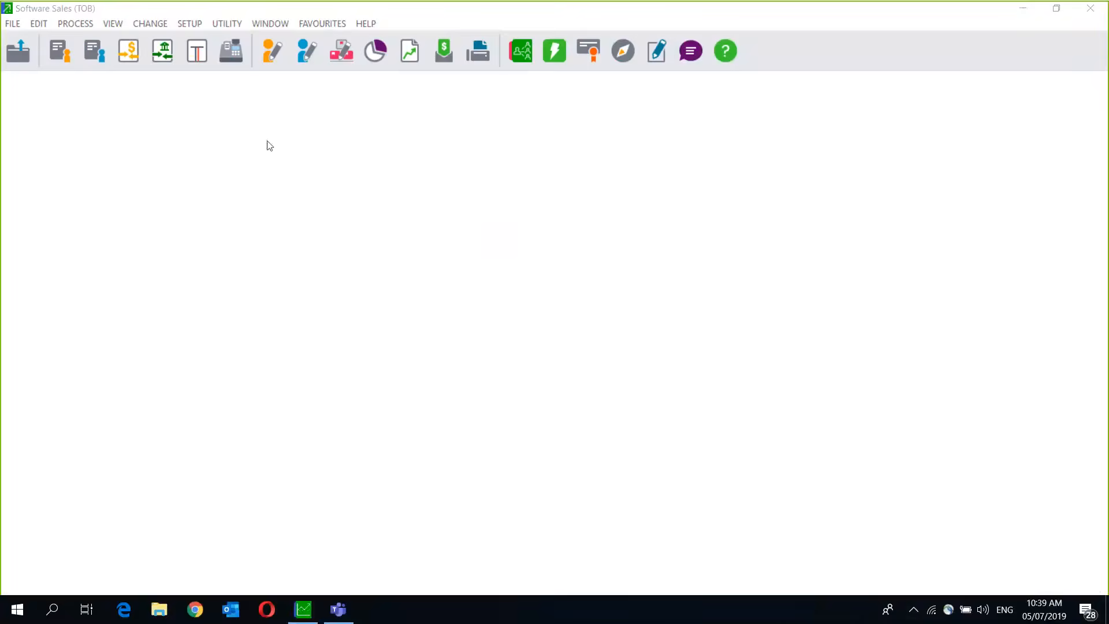
Open cash book processing for National Bank and cancel the bank feeds setup.
click(129, 52)
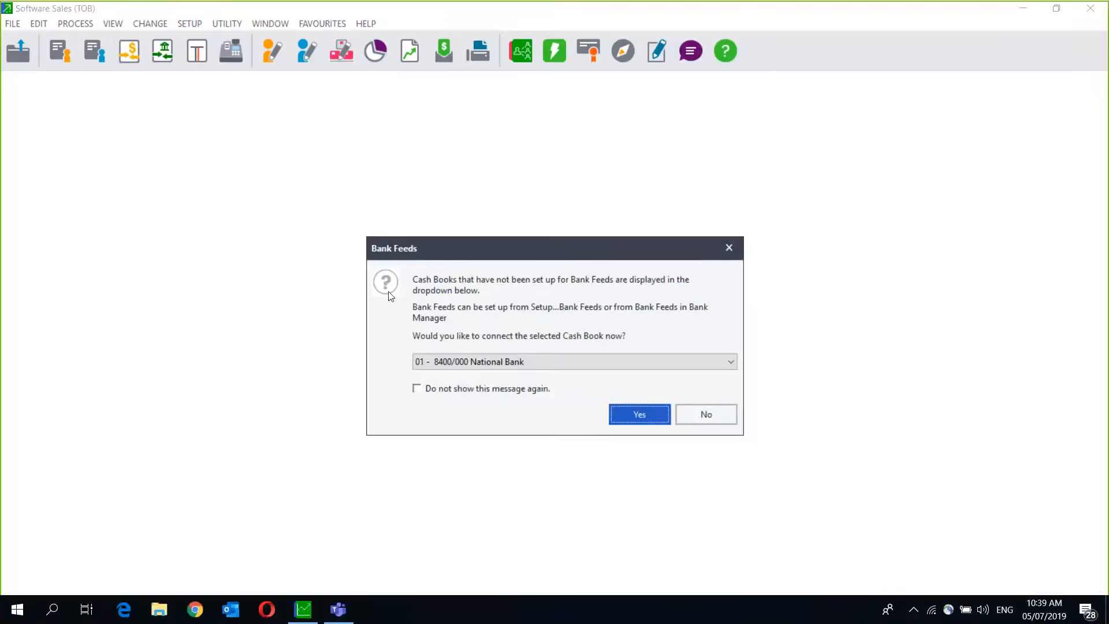
click(642, 412)
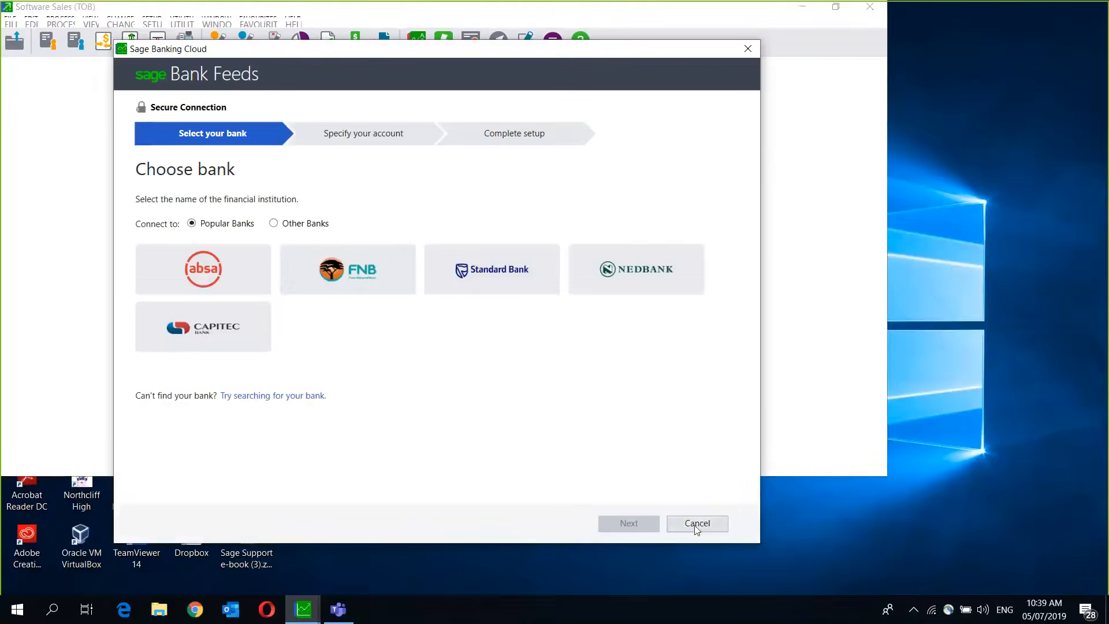
click(697, 523)
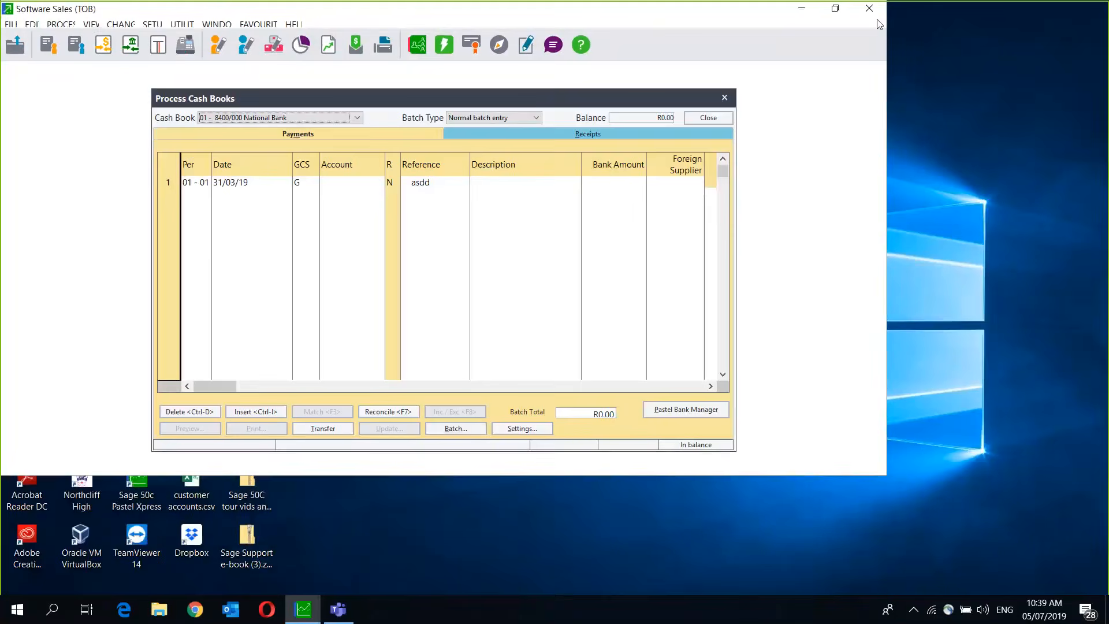
Open TB.PDF from the Take on Balances folder beside the cash book window and highlight the International Bank debit balance.
click(835, 8)
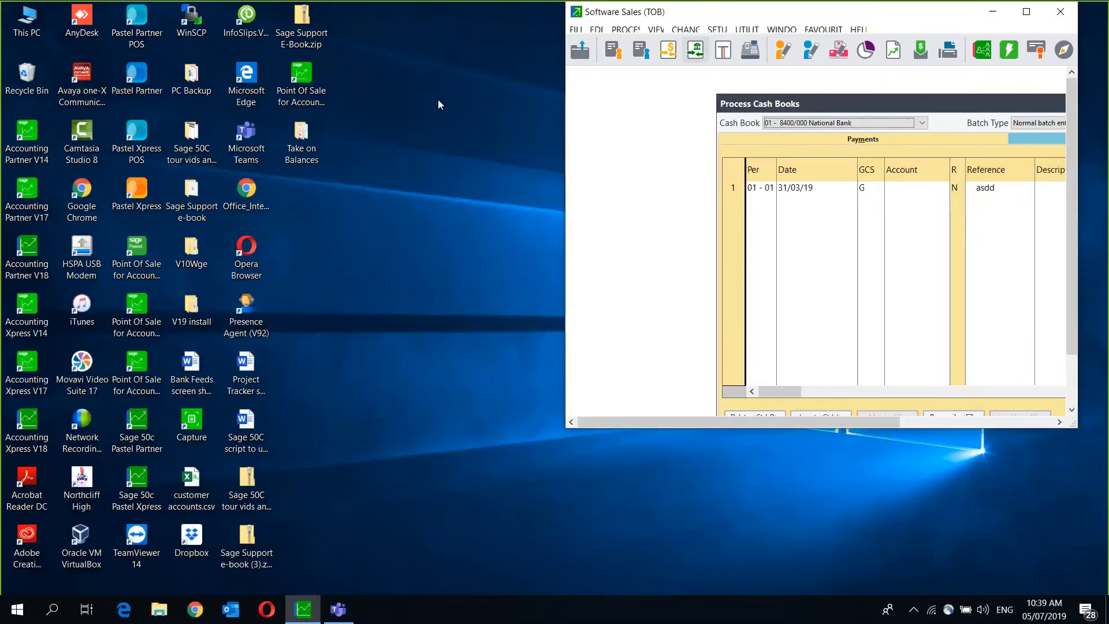
click(300, 137)
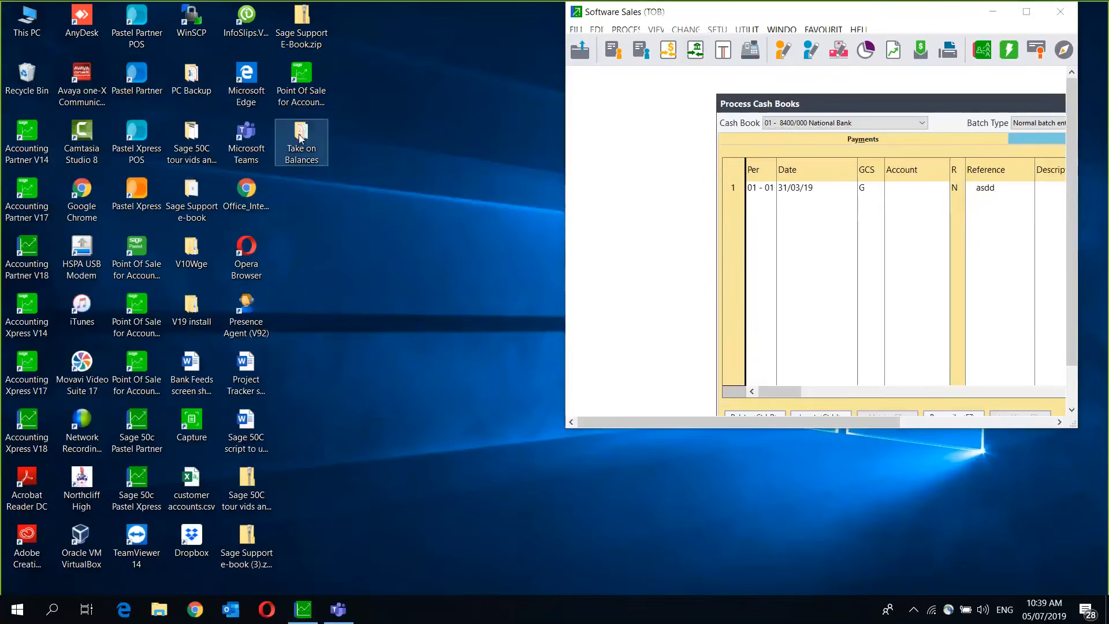
double_click(300, 137)
double_click(243, 148)
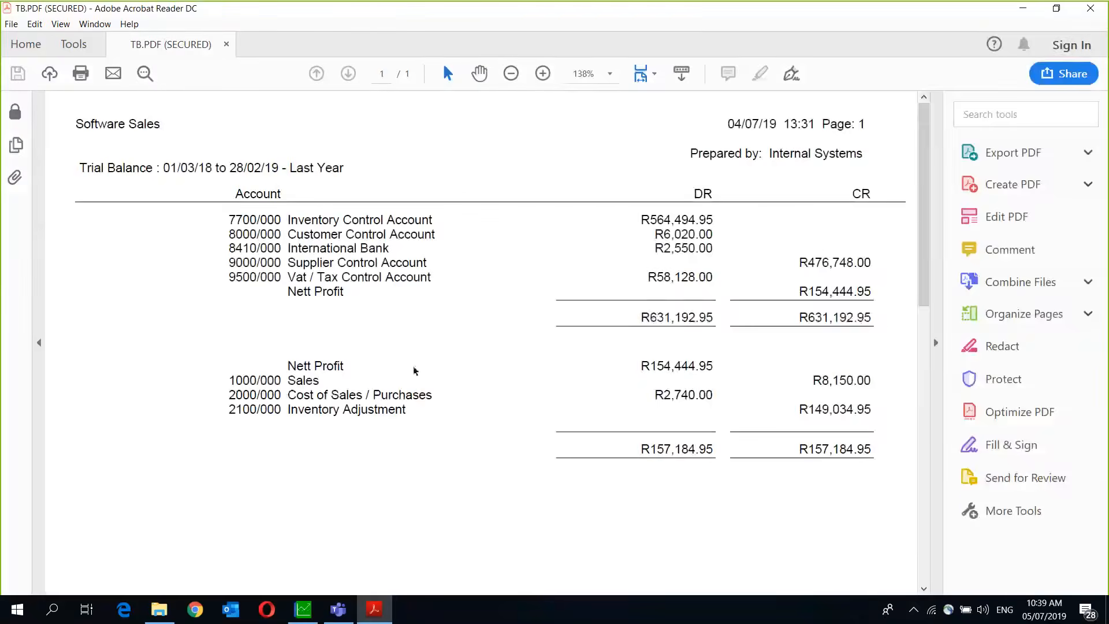
click(303, 610)
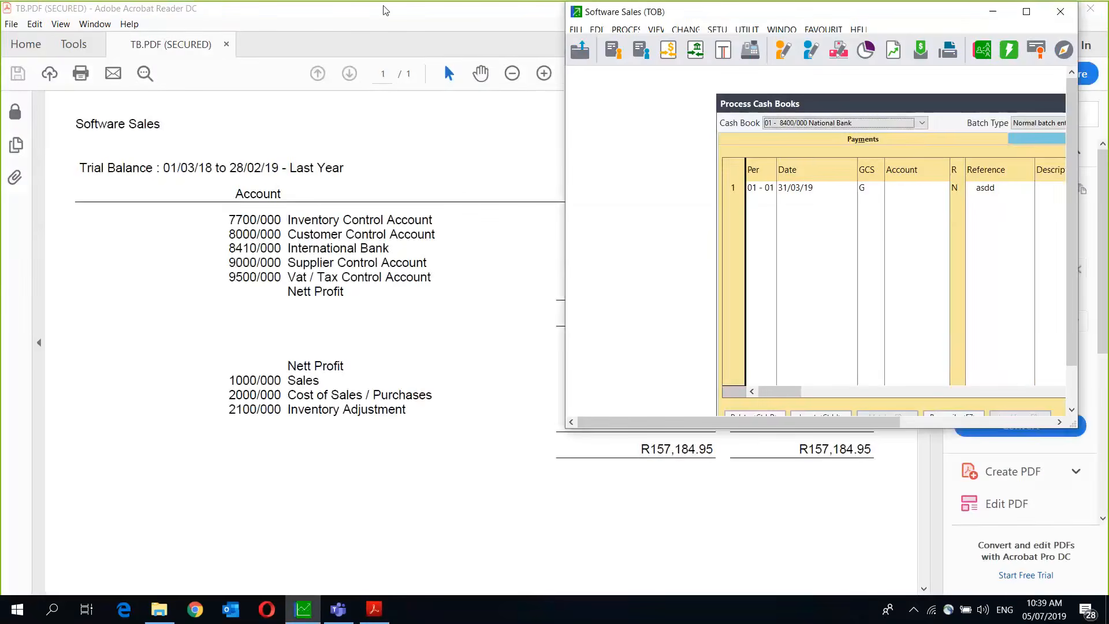
click(1062, 12)
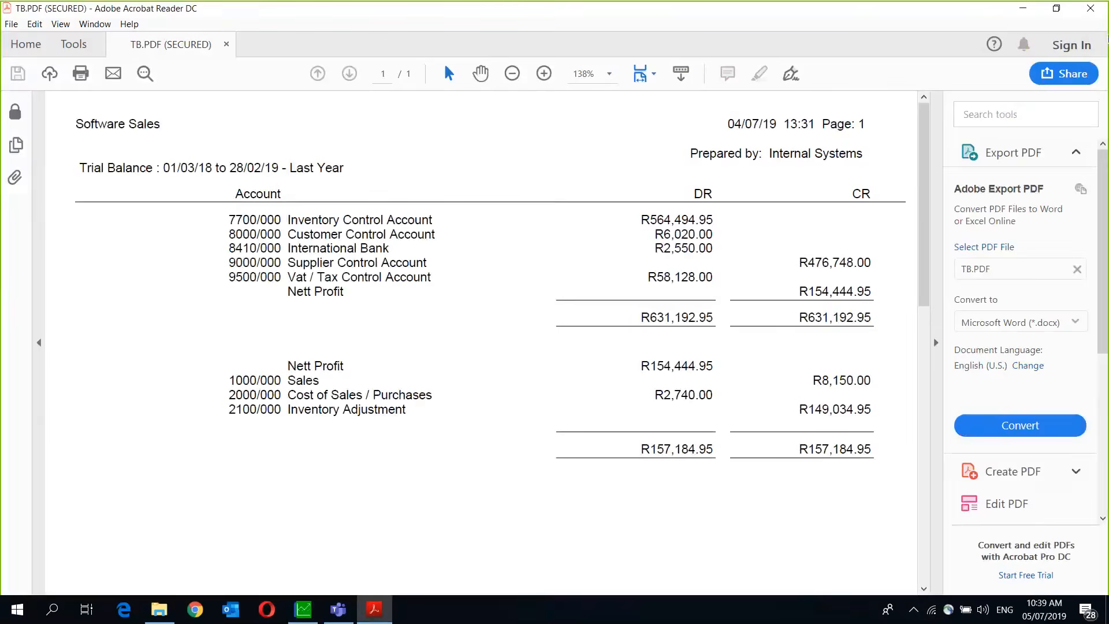
click(1058, 9)
click(620, 319)
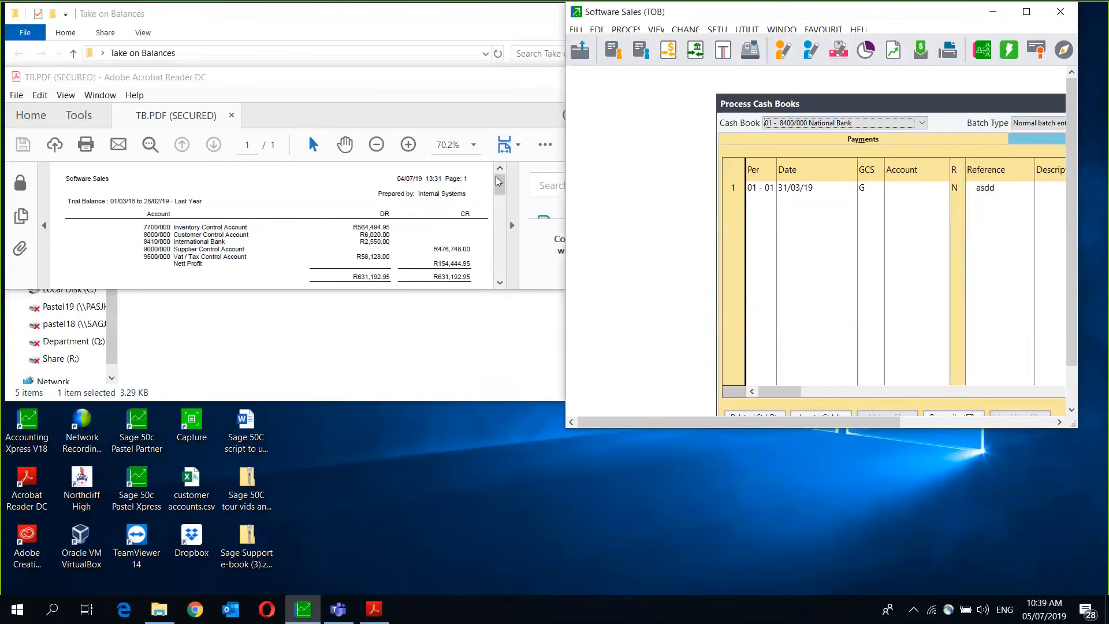
mouse_move(500, 191)
mouse_down()
mouse_move(502, 206)
mouse_move(503, 191)
mouse_up()
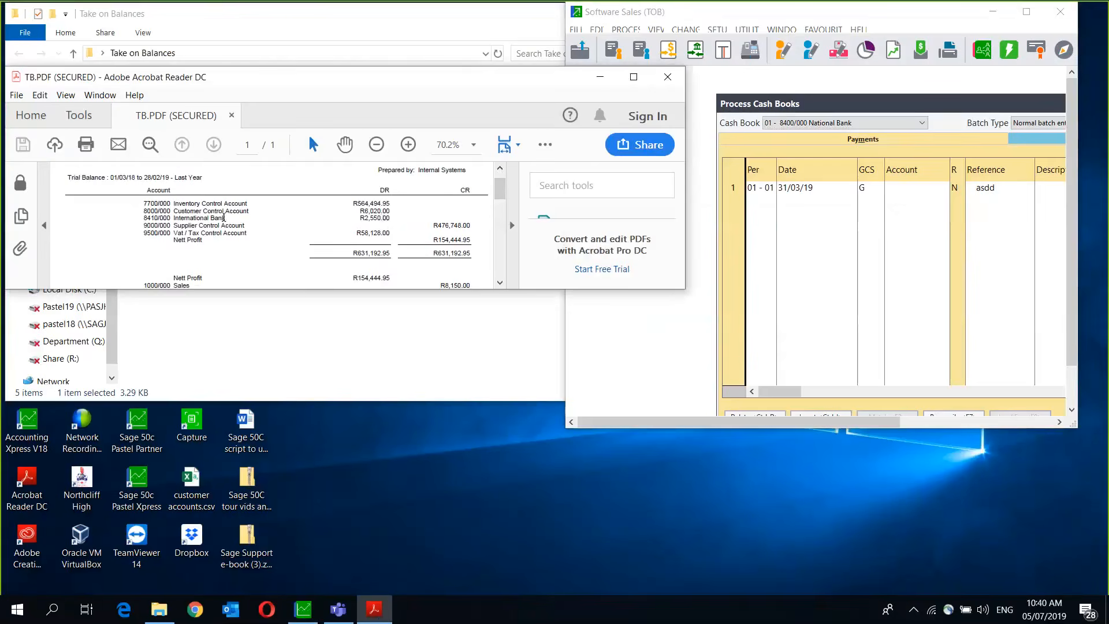
drag(406, 222, 359, 219)
Switch the cash book to receipts, enlarge the accounting window and turn off This Year Transactions in the cash book settings.
click(973, 102)
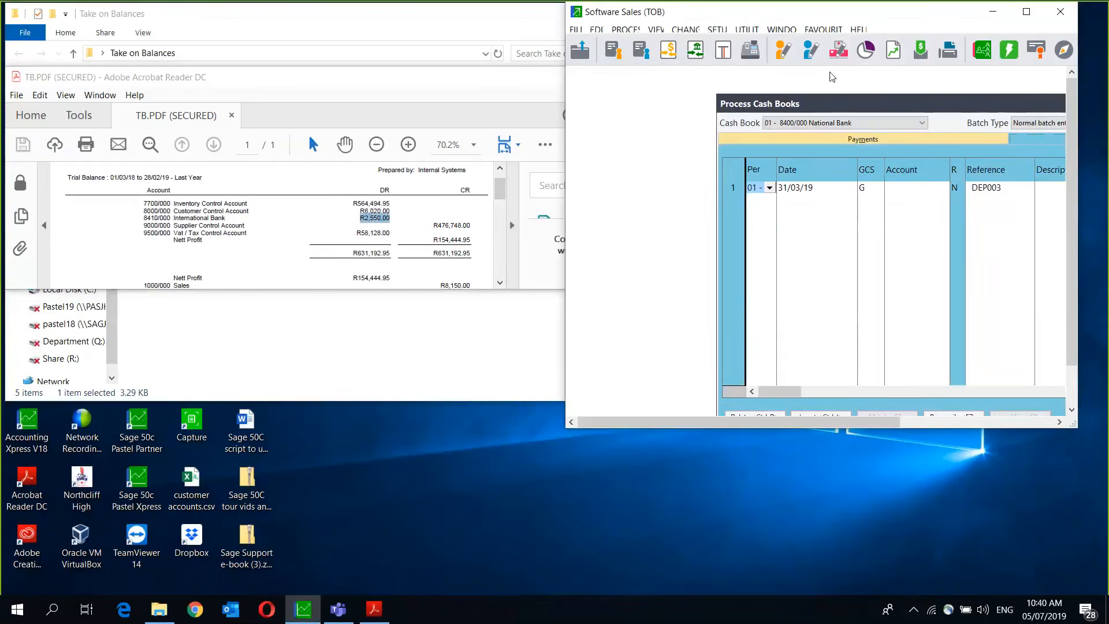
double_click(778, 111)
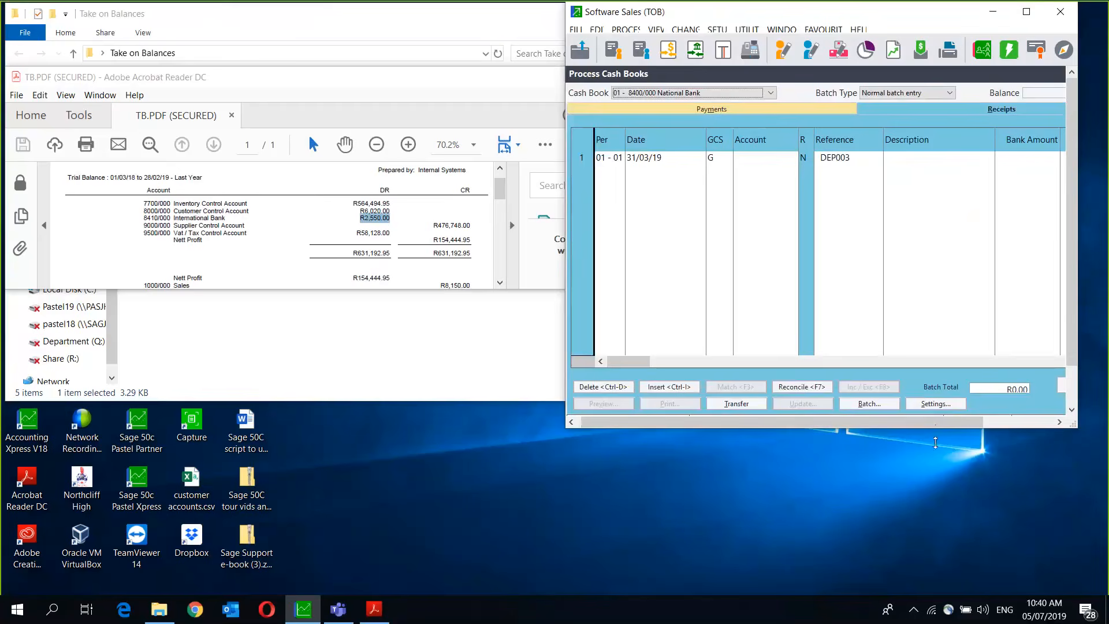
drag(936, 428, 950, 598)
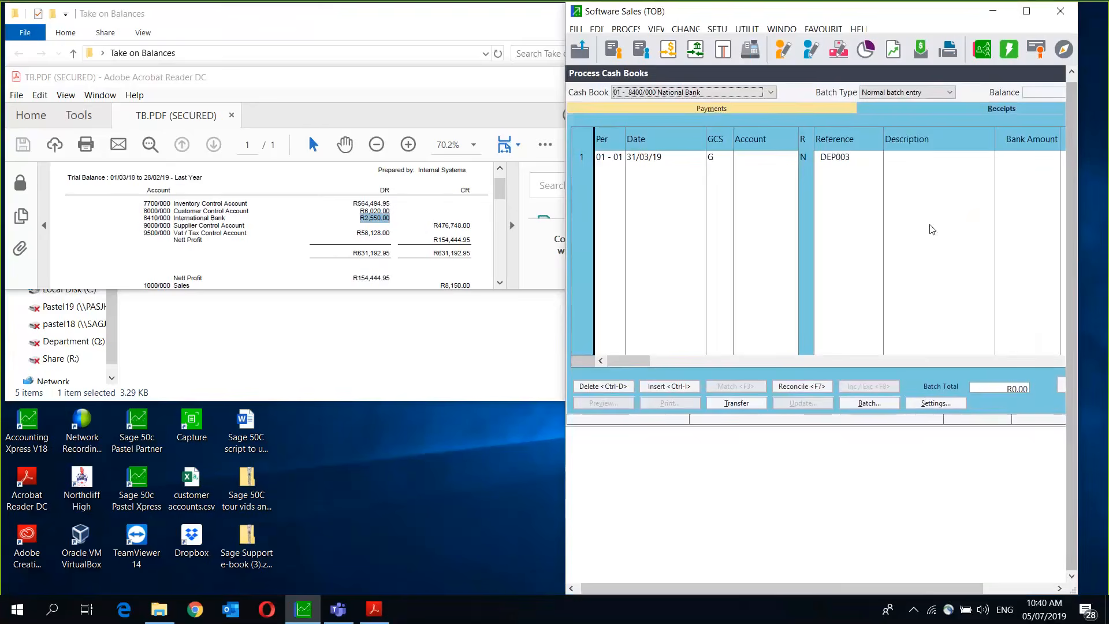
click(936, 403)
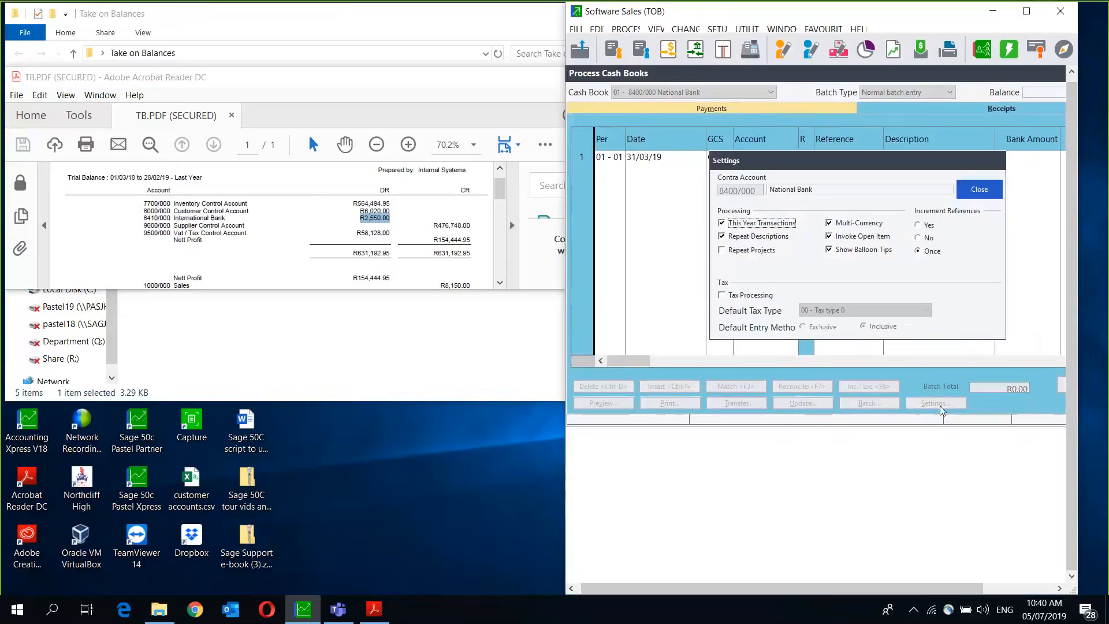
click(722, 224)
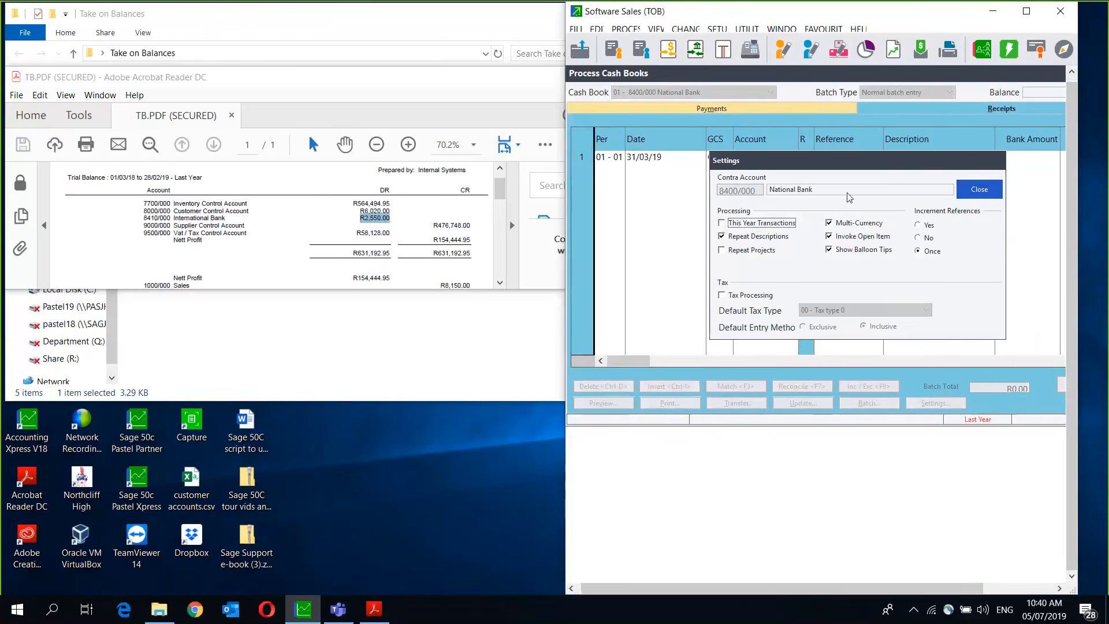
click(985, 190)
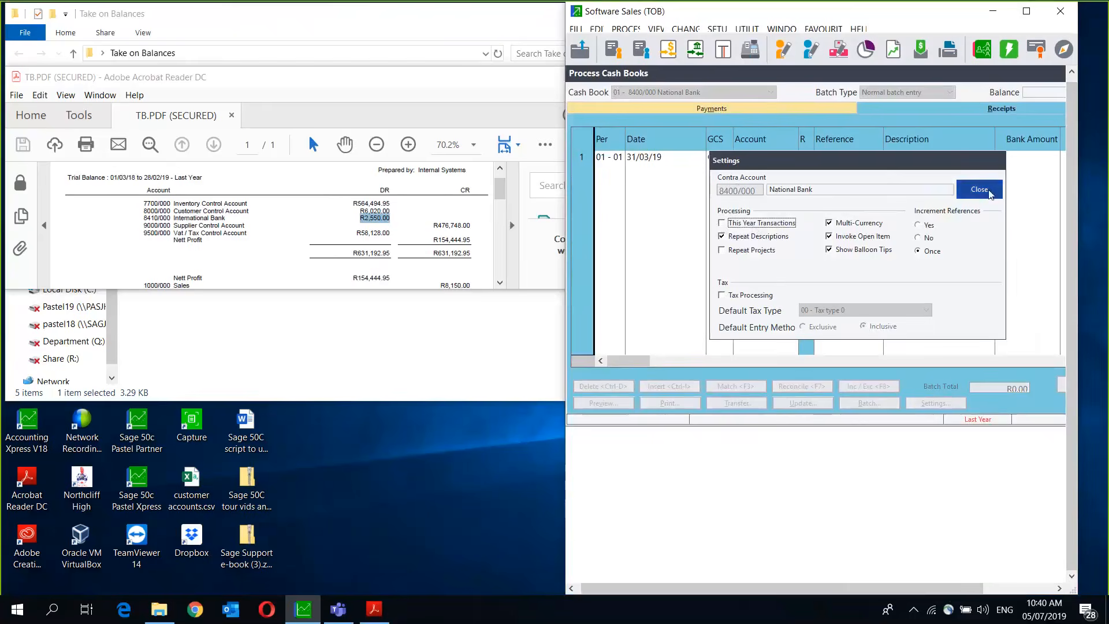
Set the first receipt line to period 12 with the date 28/02/19.
click(619, 157)
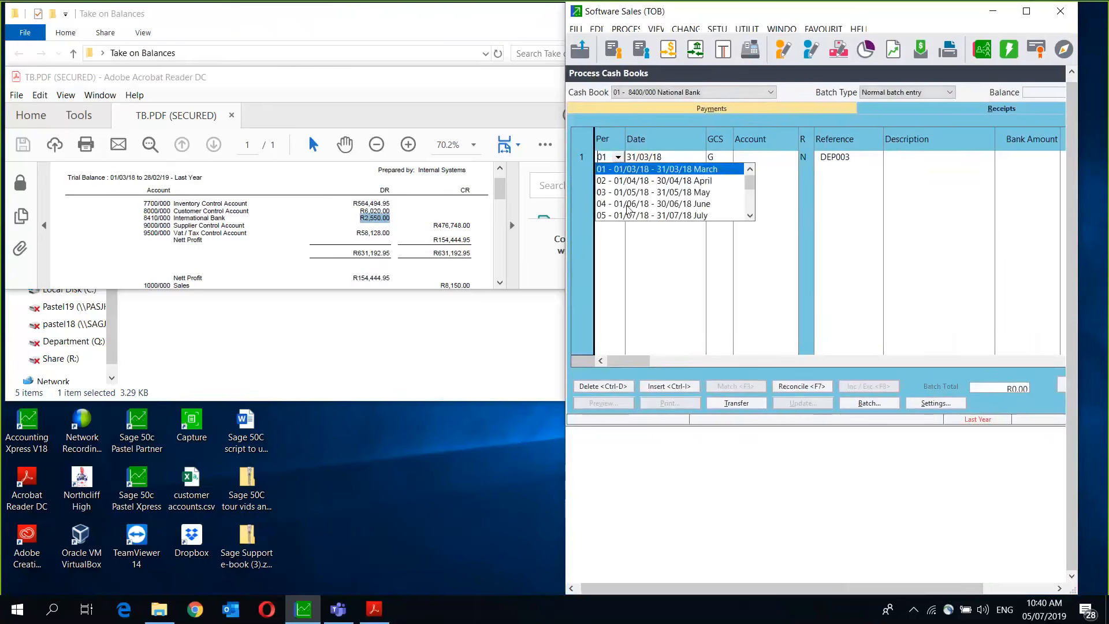
click(755, 181)
click(621, 159)
drag(750, 182, 750, 209)
click(701, 216)
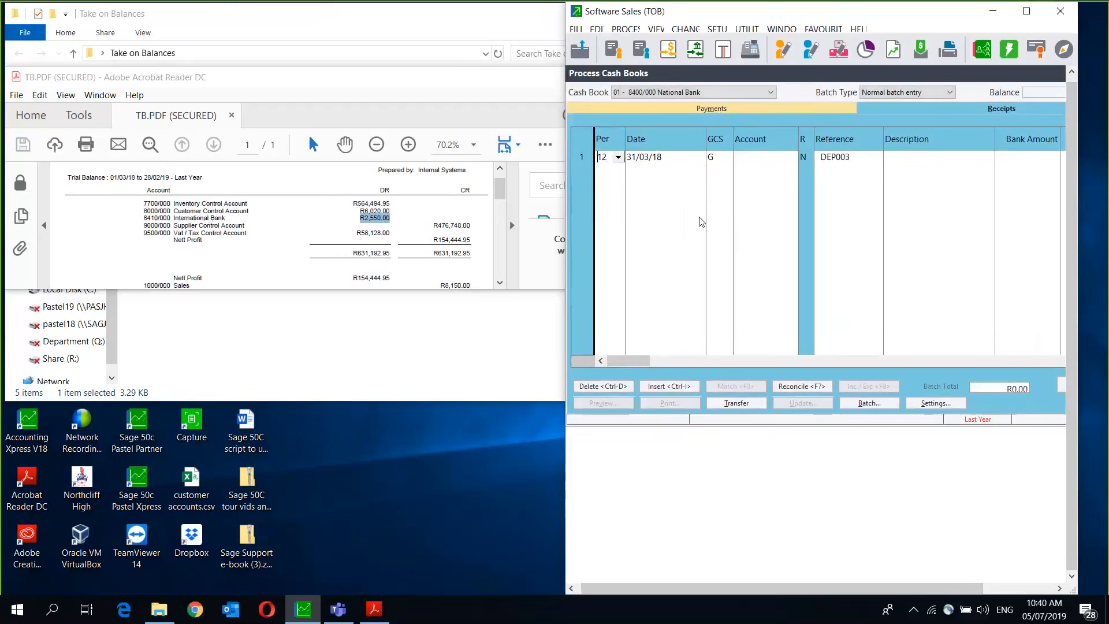
click(659, 161)
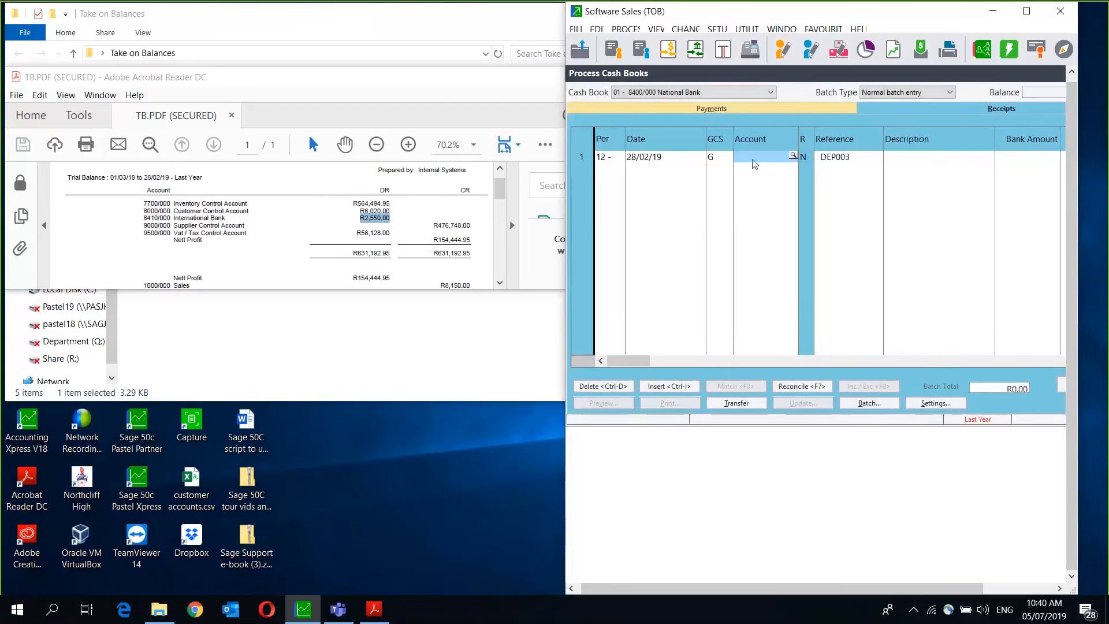
Enter GL account 9990/004, reference BTOB0001 and description "Take on balances" on the first receipt line.
text(9990/004)
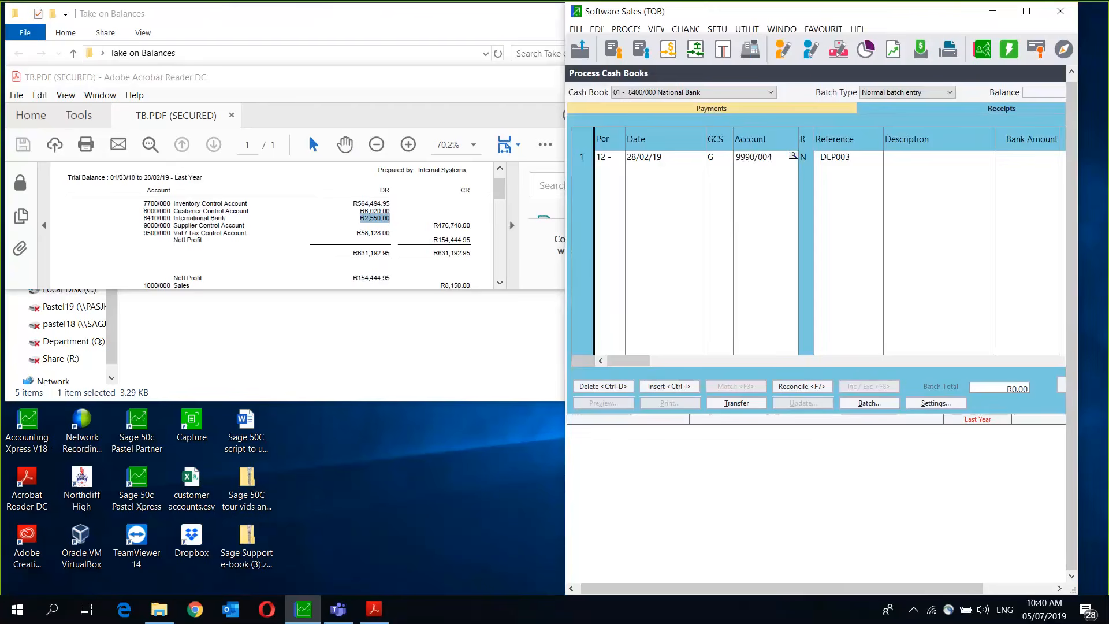
key(Return)
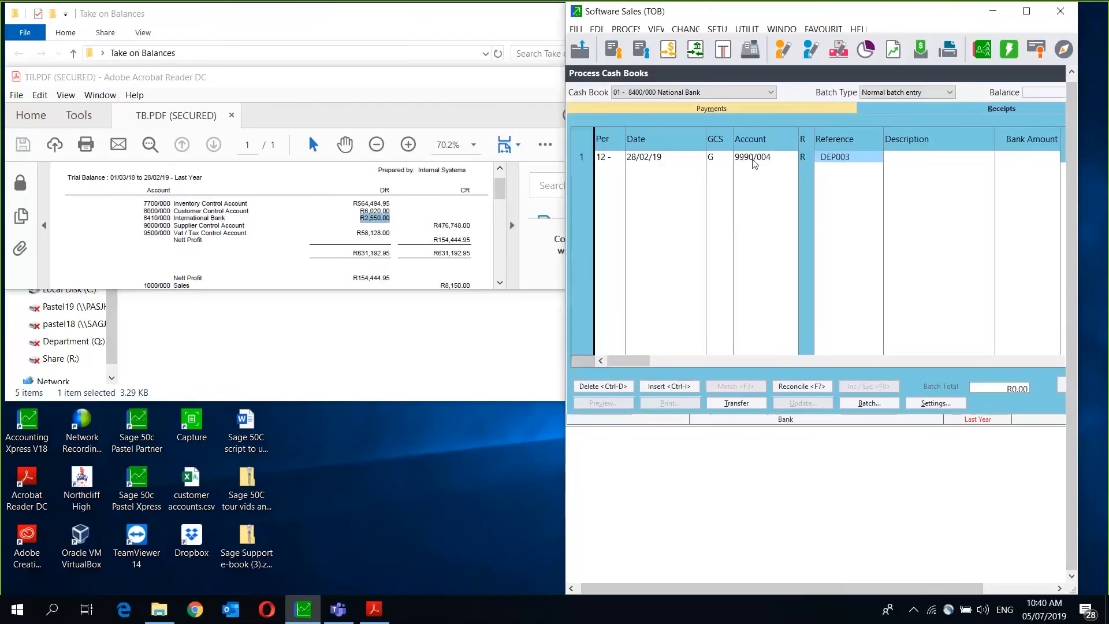
text(BTOB)
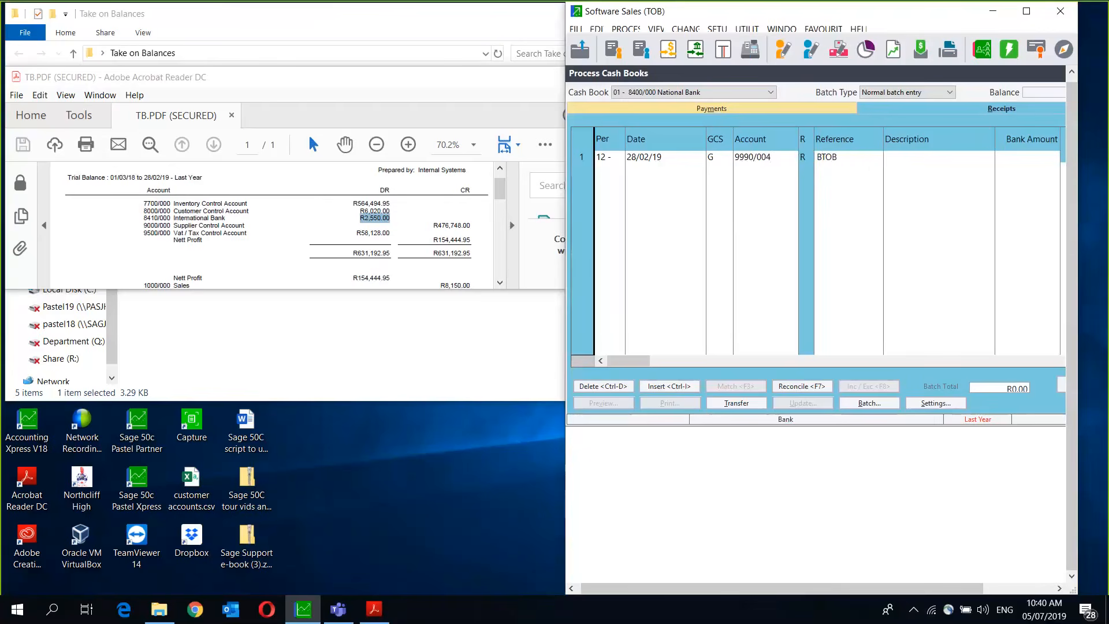
text(0000)
key(BackSpace)
text(1)
key(Return)
text(Take on balances)
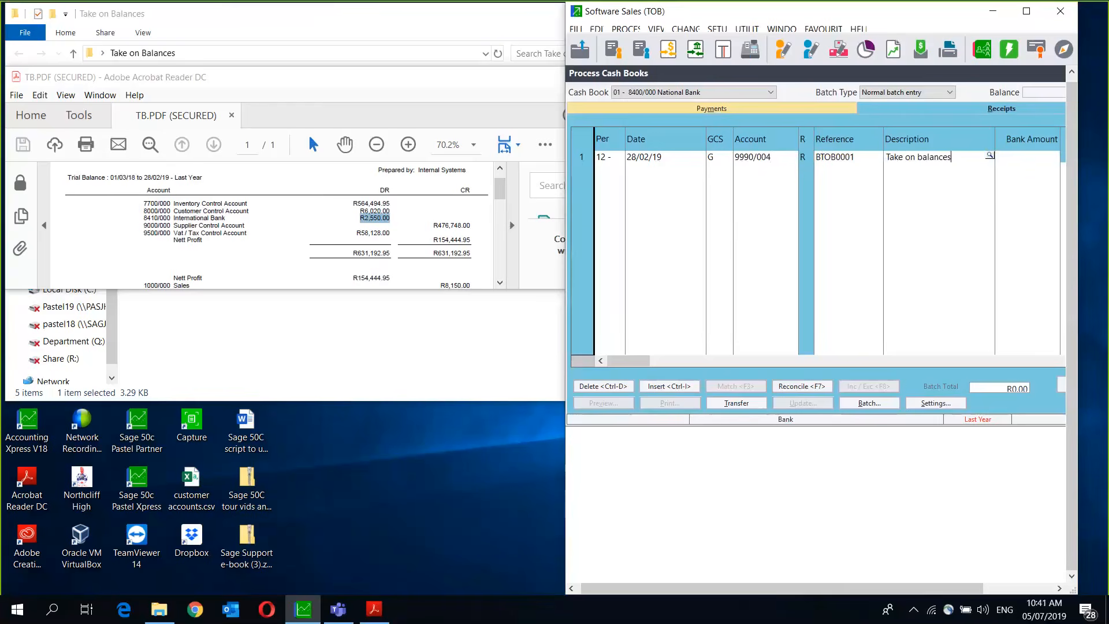
Enter a bank amount of 2550 on the first receipt line and complete the line.
key(Return)
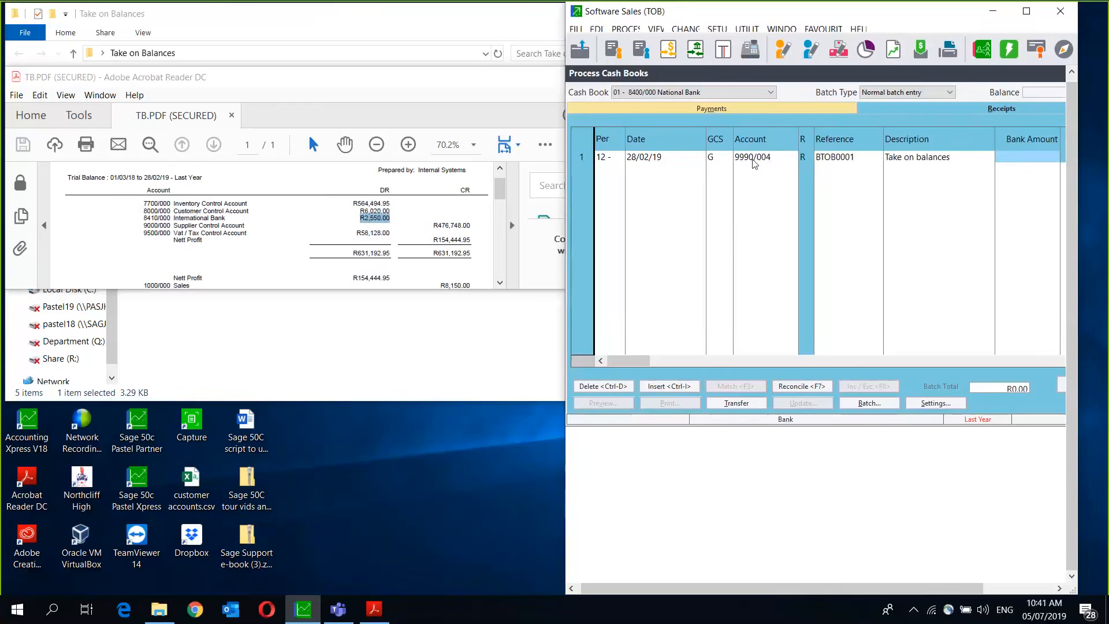
text(2550)
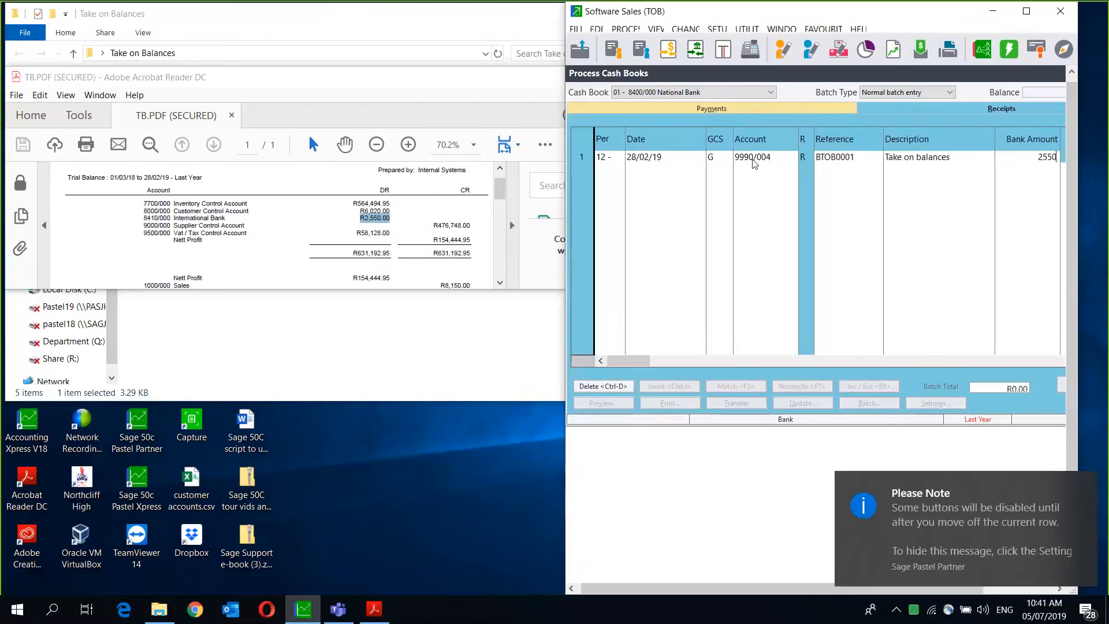
key(Return)
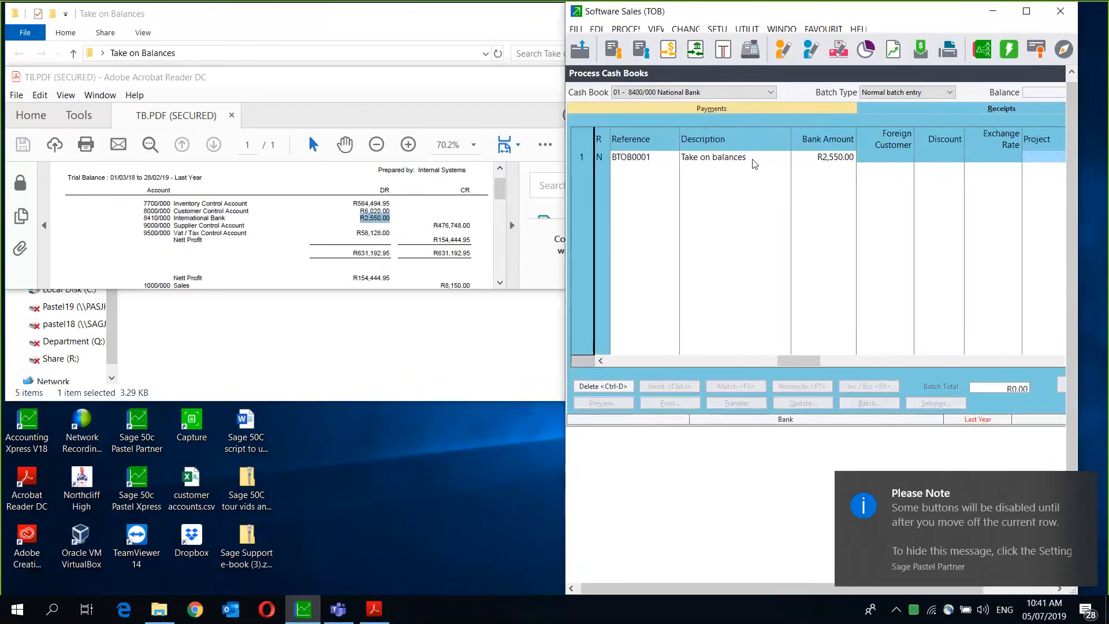
key(Return)
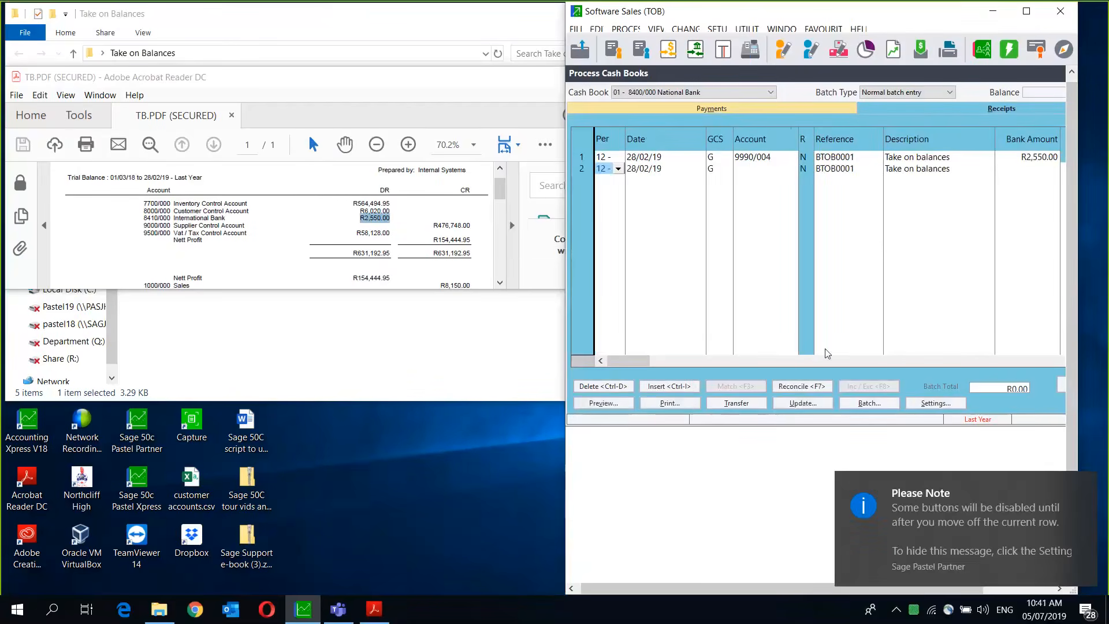
Update the receipts batch, backing up the company first to the TAKE ON BACKUPS folder in C:\PASTEL19.
click(803, 403)
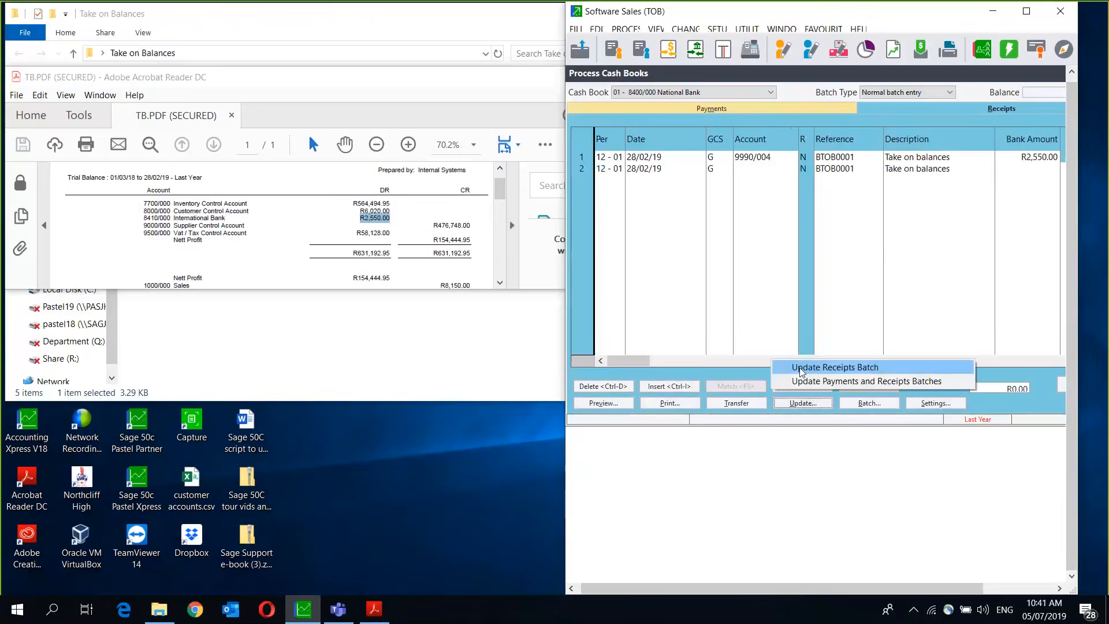
click(801, 370)
click(370, 255)
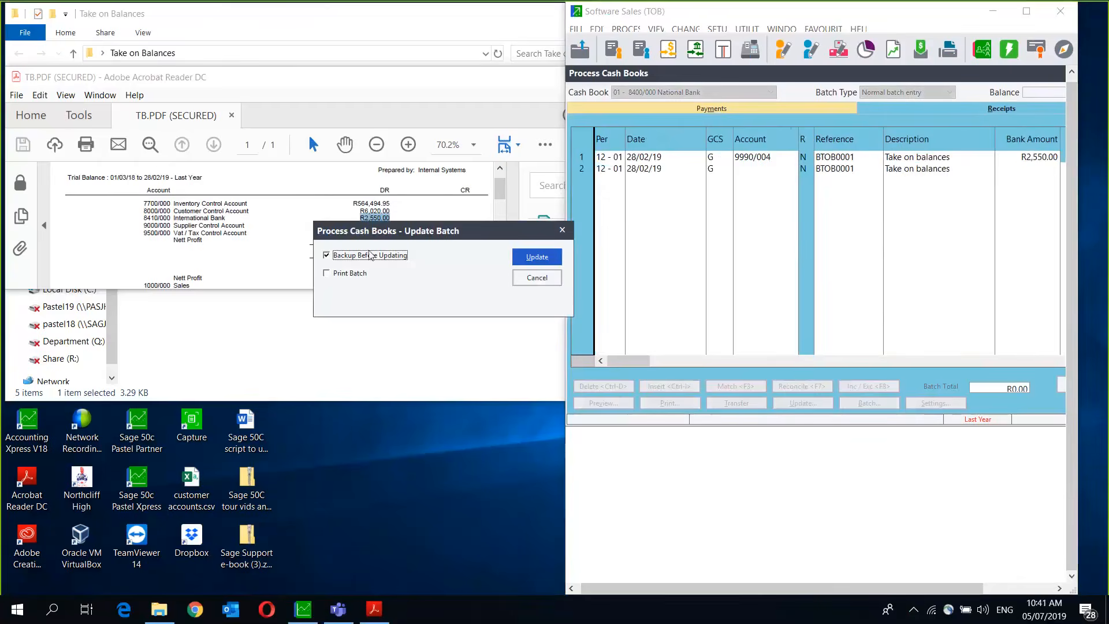
click(541, 257)
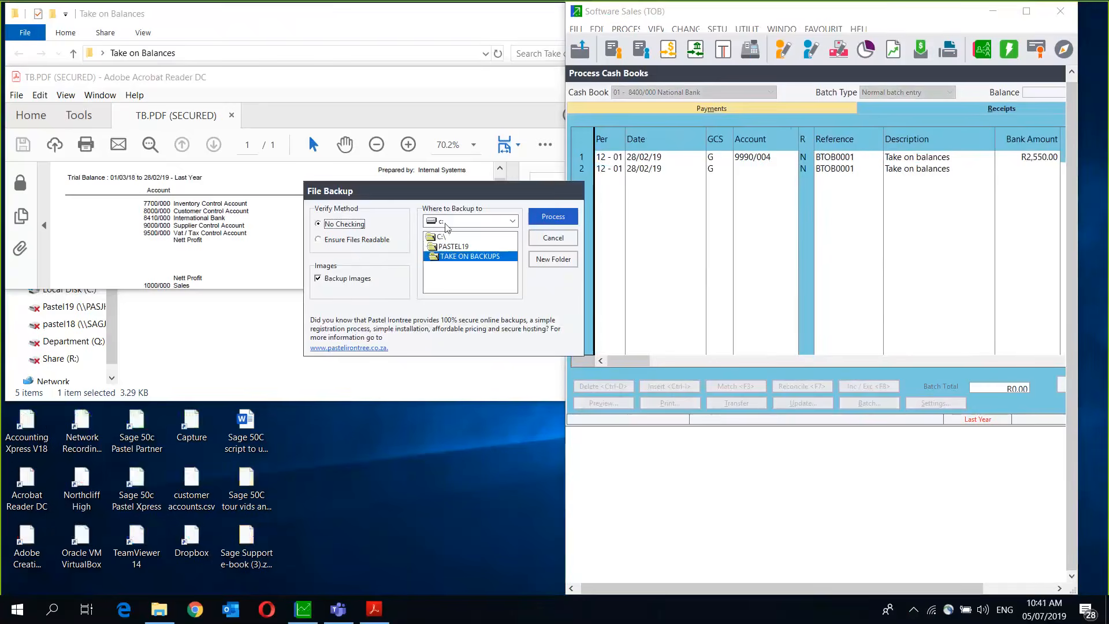
click(553, 216)
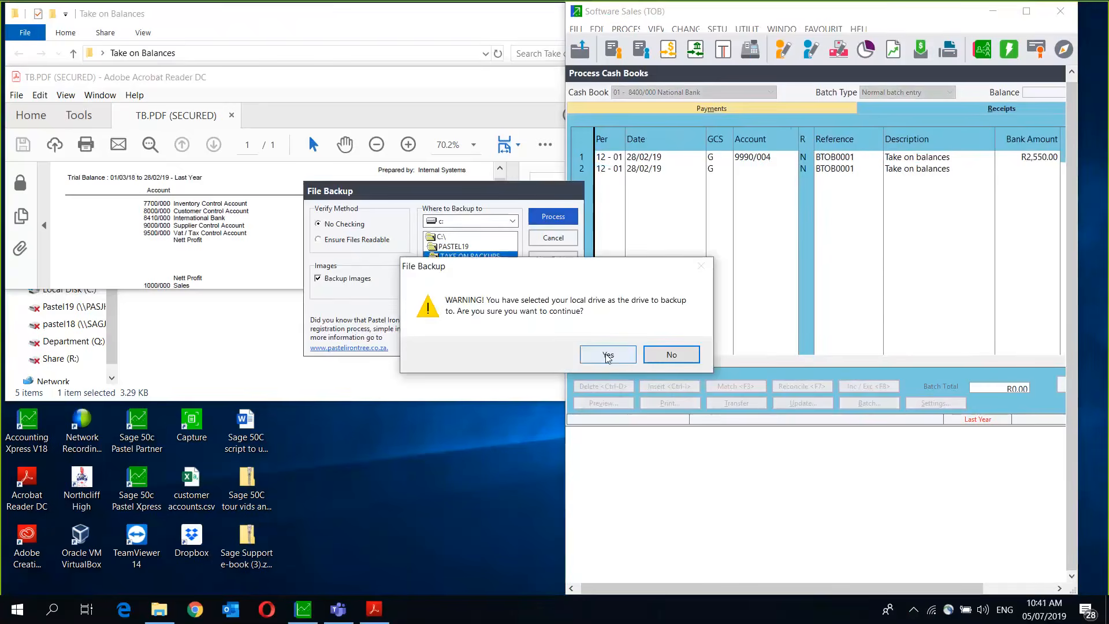
click(608, 356)
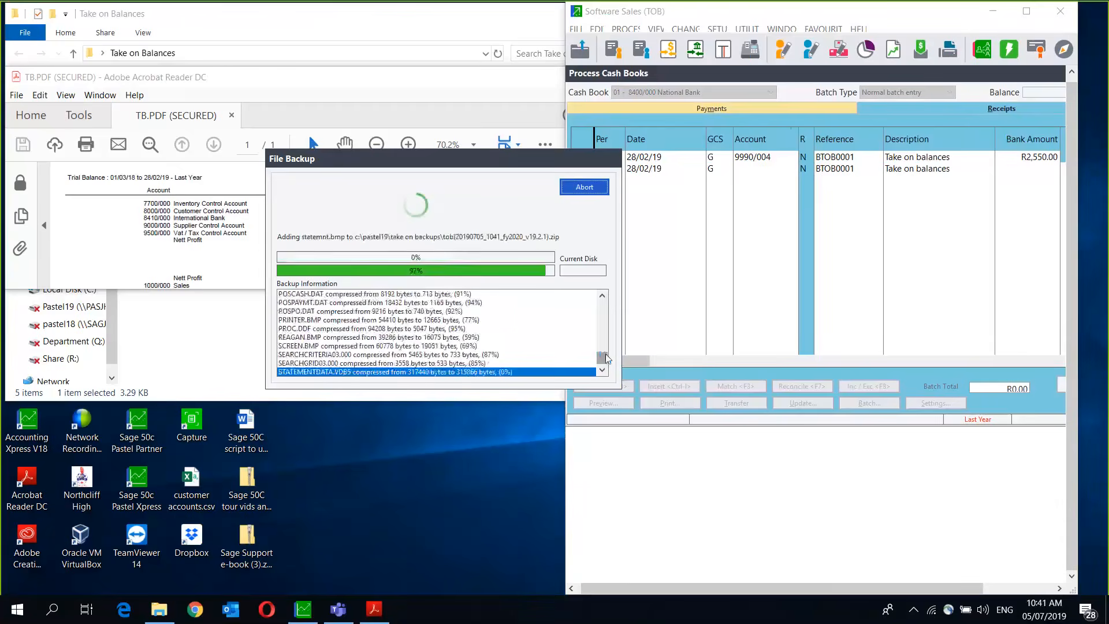
click(658, 355)
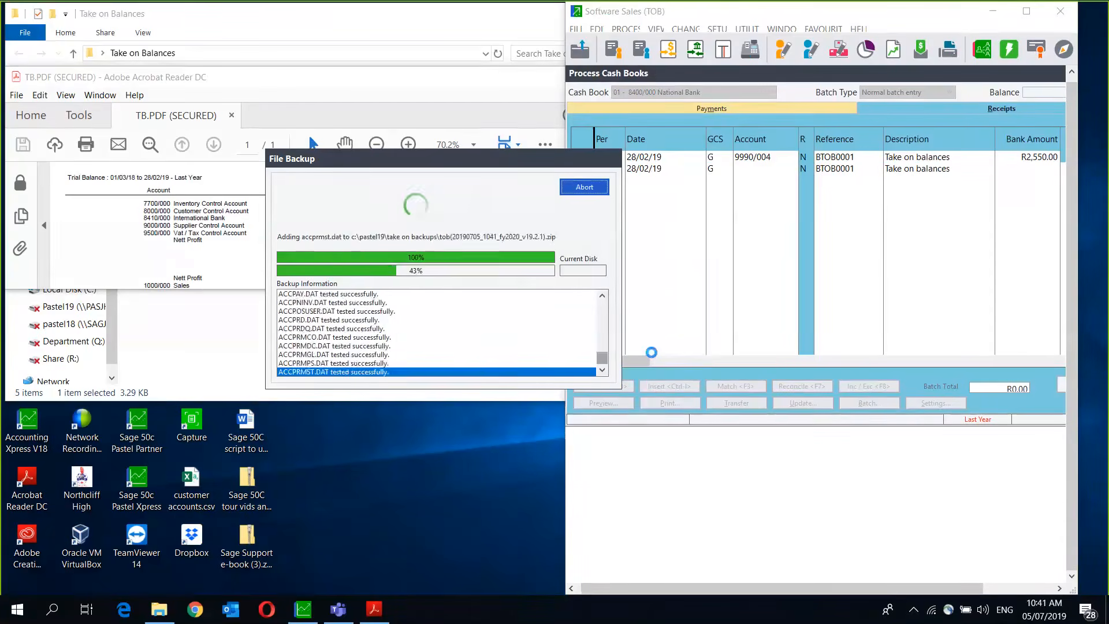
click(585, 186)
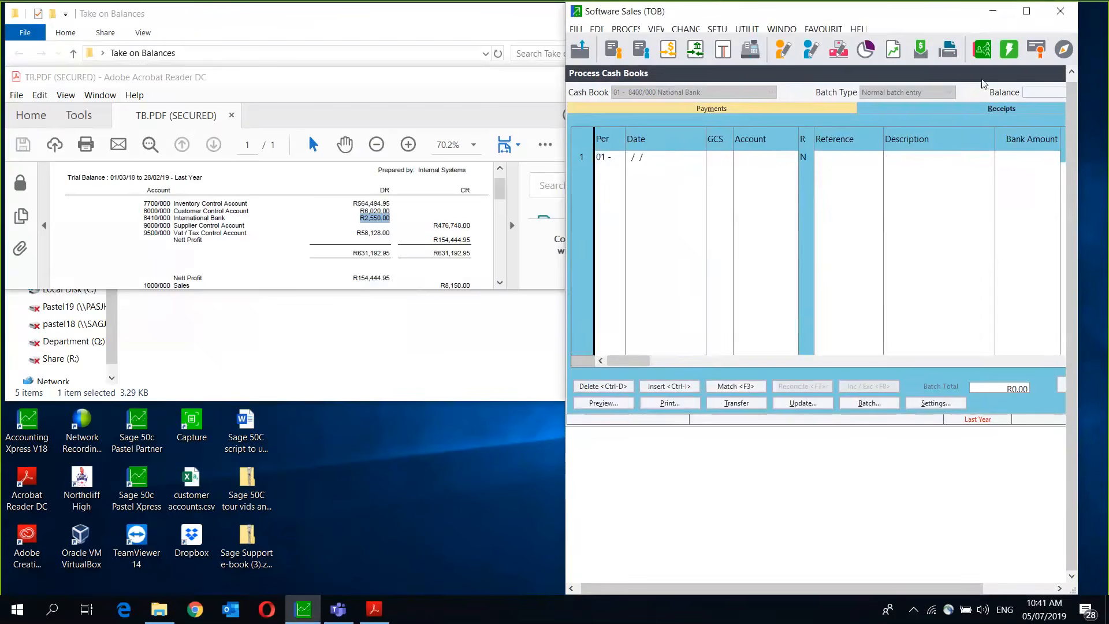
Enlarge the accounting window, close the cash book and display the last-year general ledger trial balance for 01/03/18 to 28/02/19.
click(1033, 13)
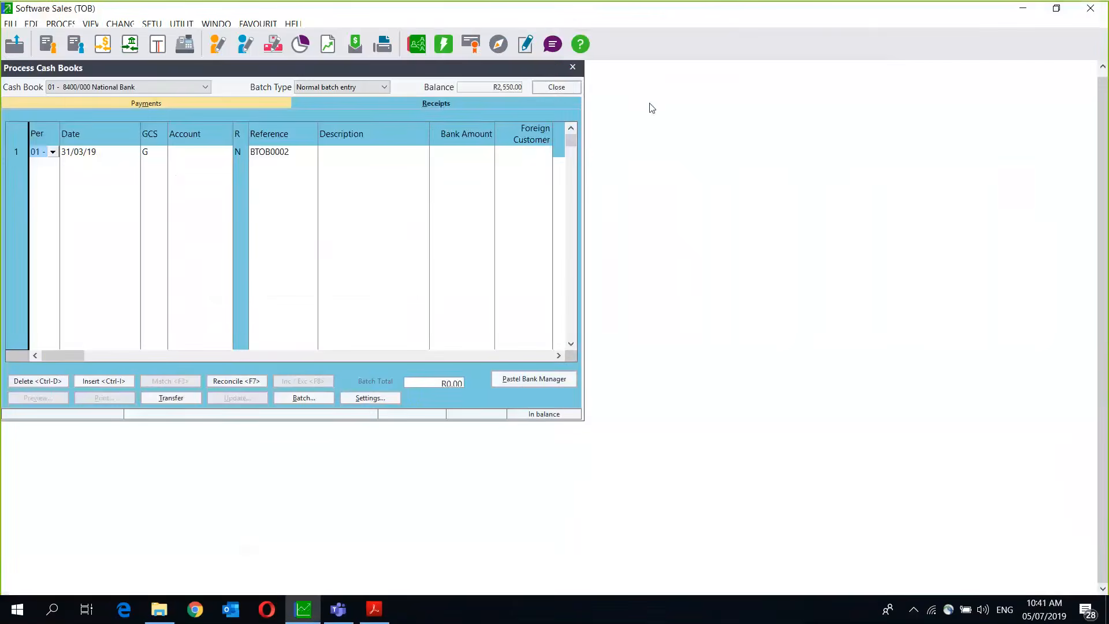
click(555, 87)
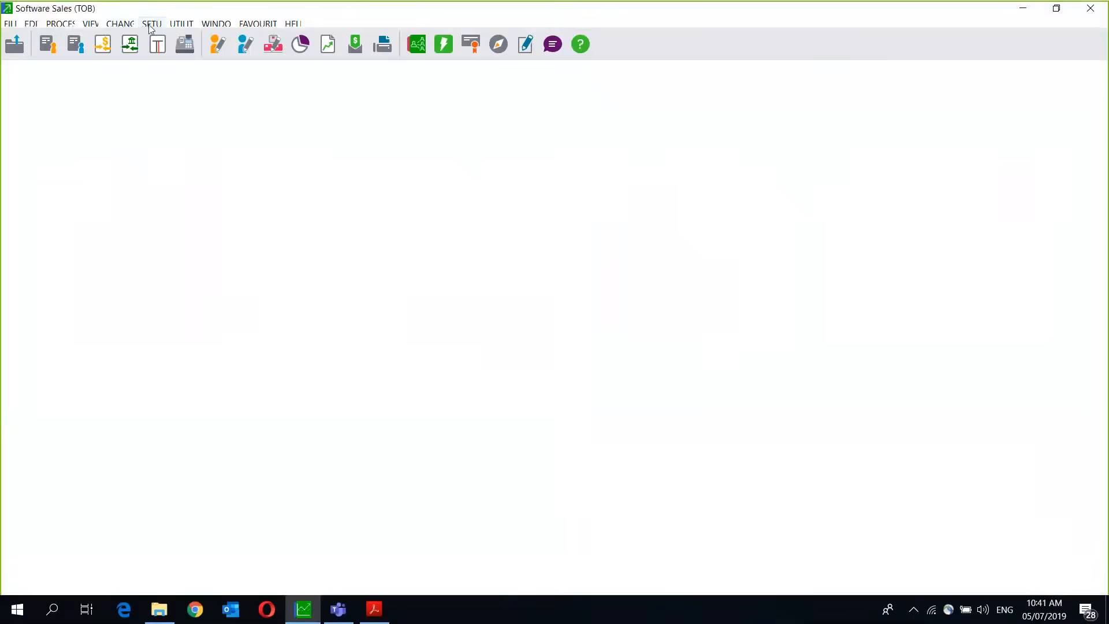
click(91, 23)
mouse_move(142, 74)
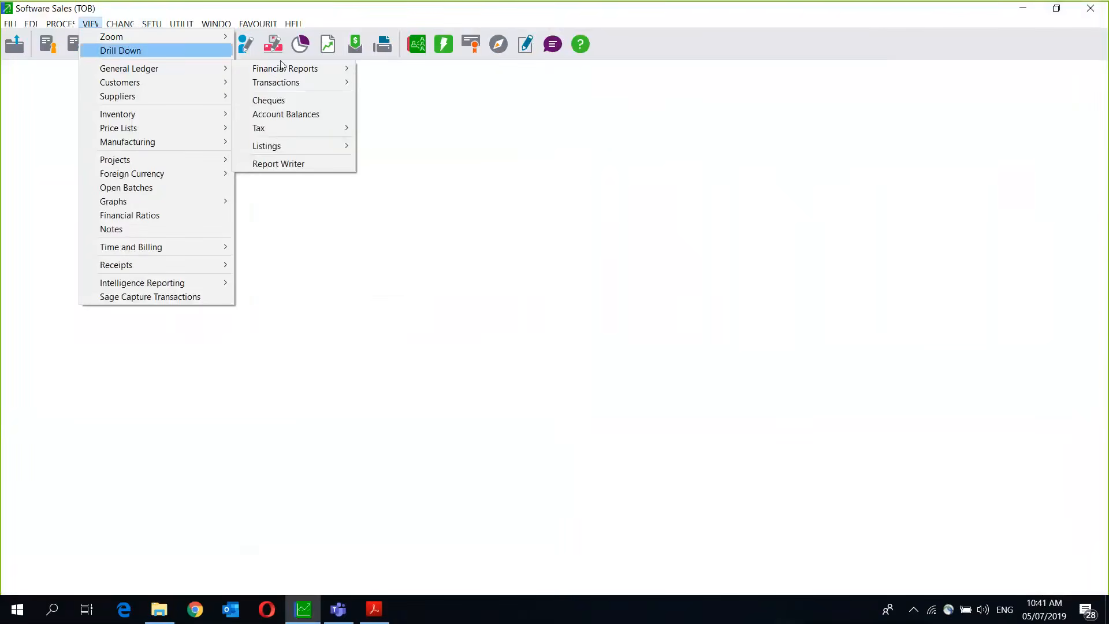
mouse_move(285, 70)
click(404, 70)
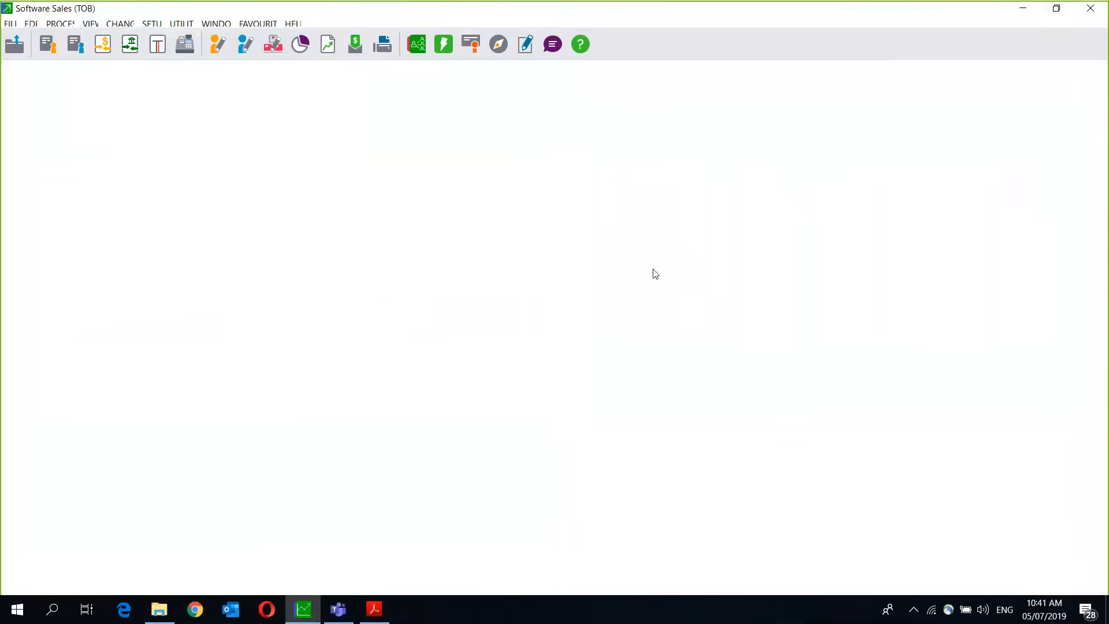
click(595, 209)
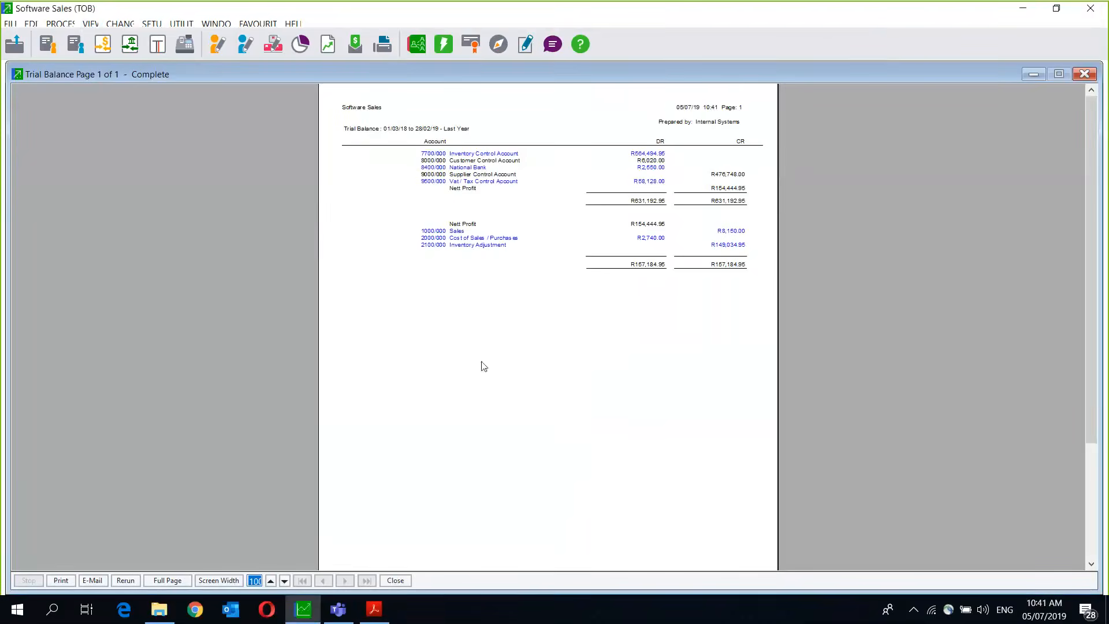
Enlarge TB.PDF and place the trial balance report beside it to compare the account balances.
click(365, 603)
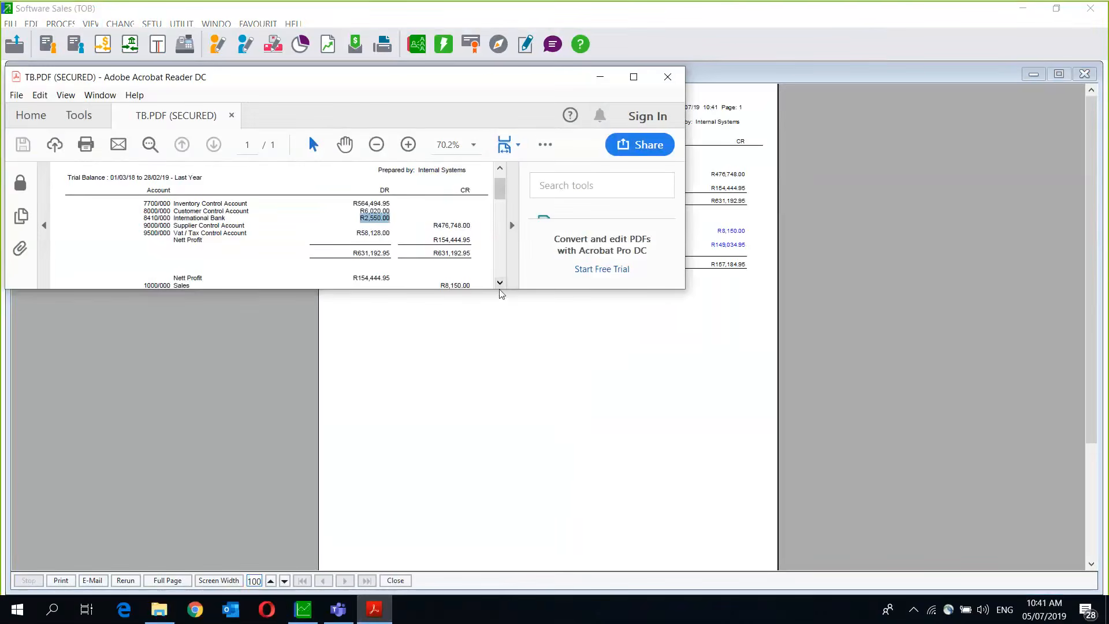
drag(500, 292, 512, 478)
click(1026, 37)
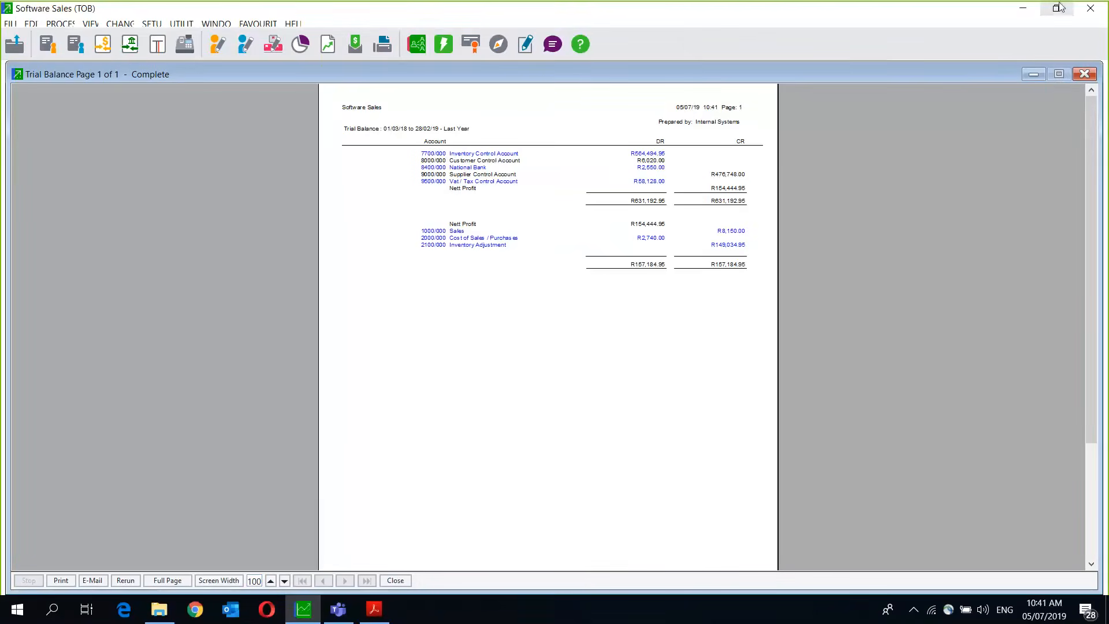
click(1059, 8)
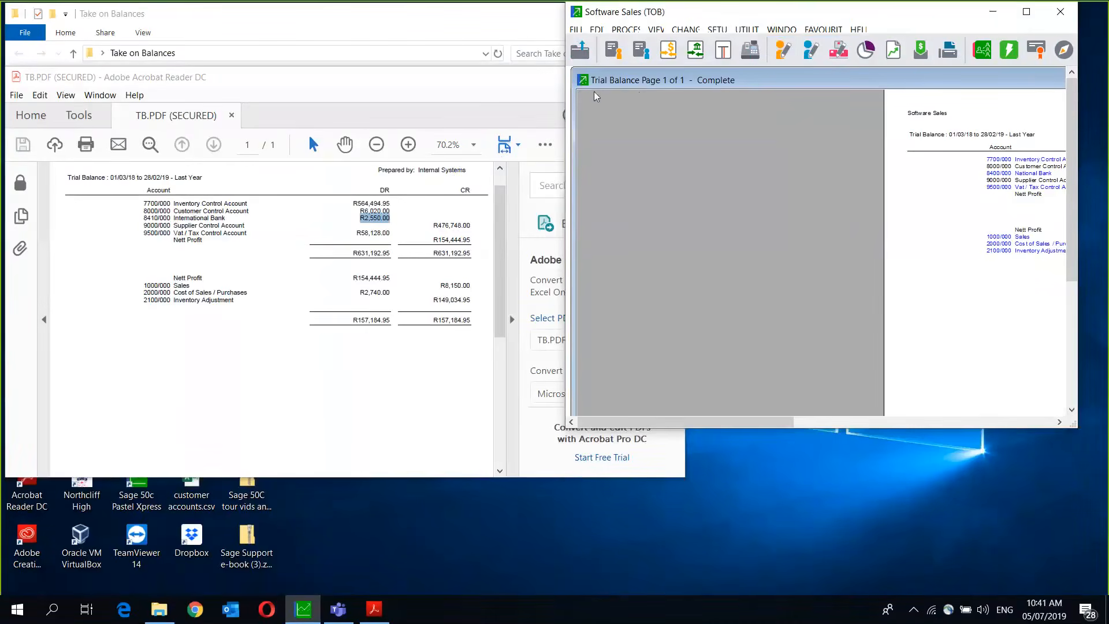
drag(915, 75, 595, 89)
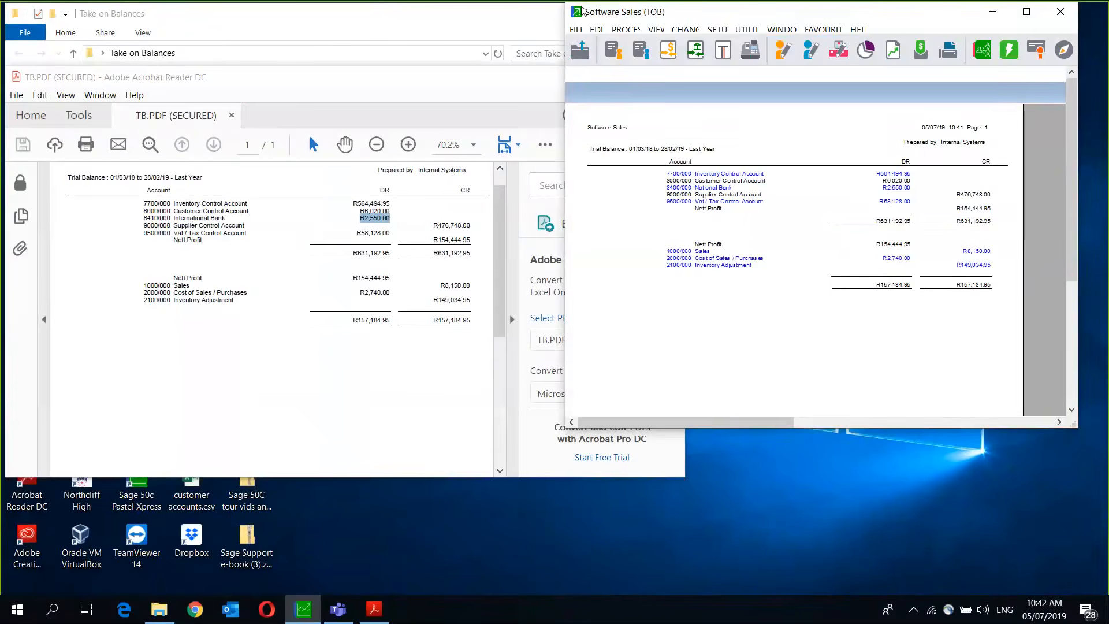
click(729, 21)
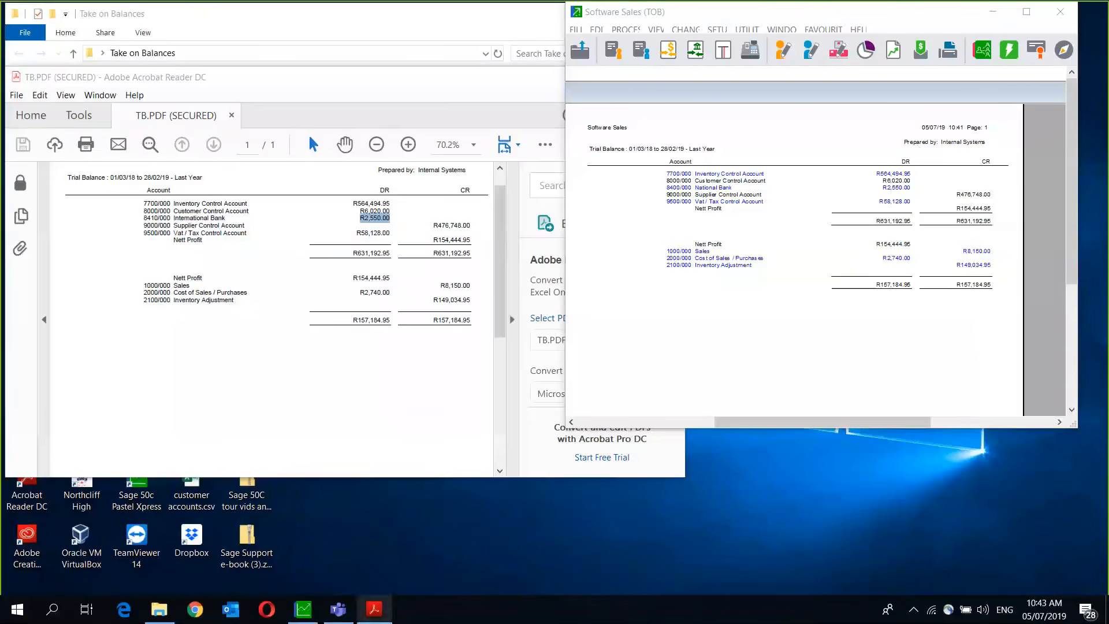
Switch to File Explorer and inspect the backup zip files in C:\Pastel19\TAKE ON BACKUPS, widening the name column.
click(156, 618)
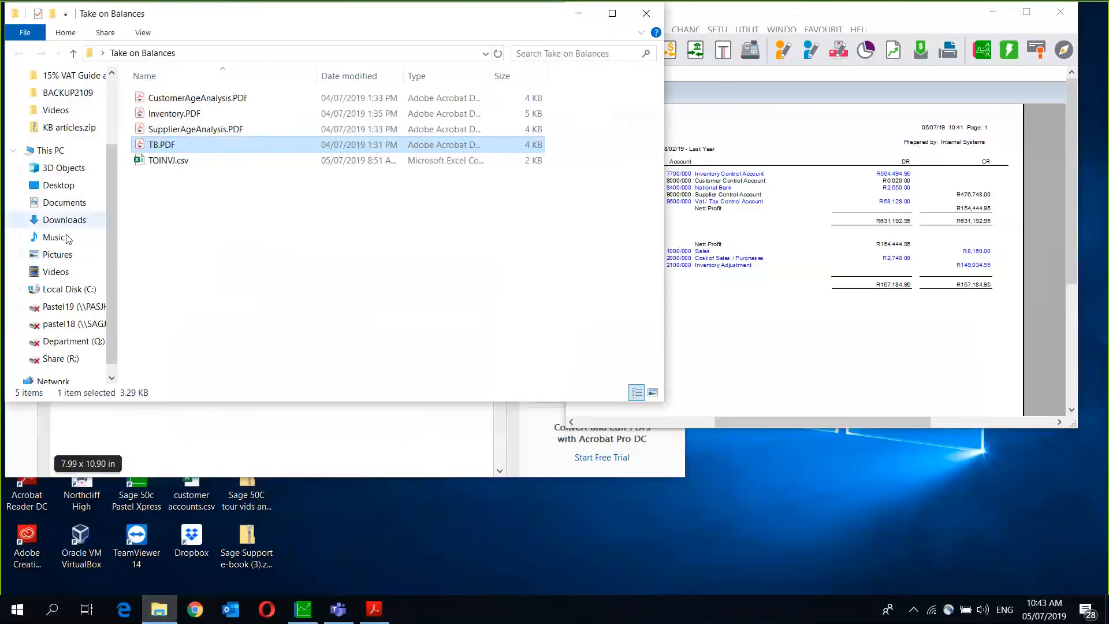
click(66, 288)
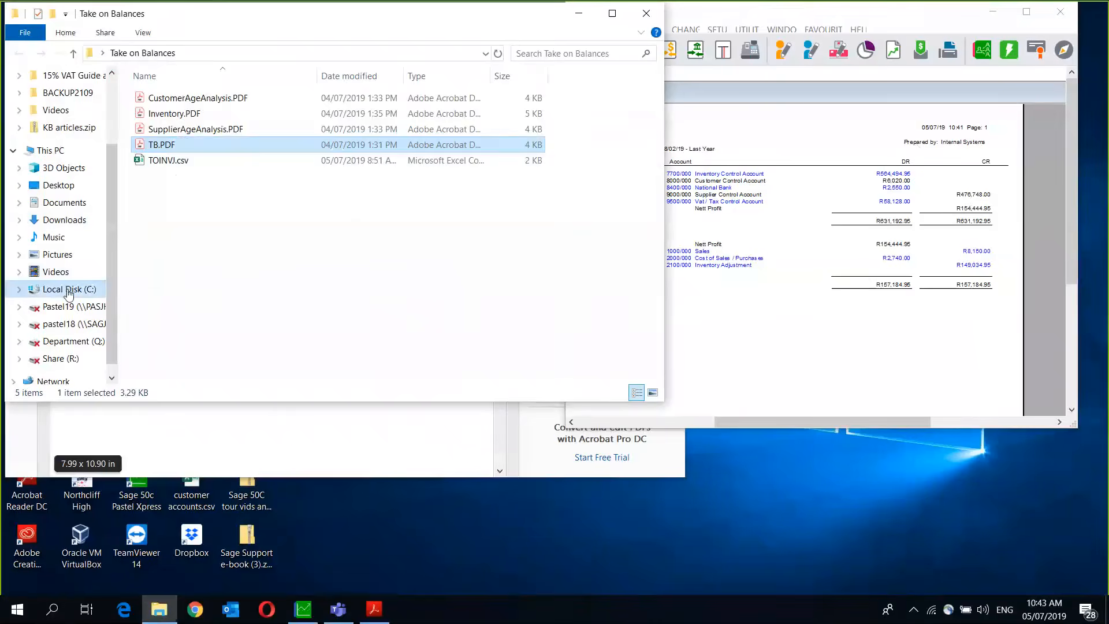
double_click(281, 230)
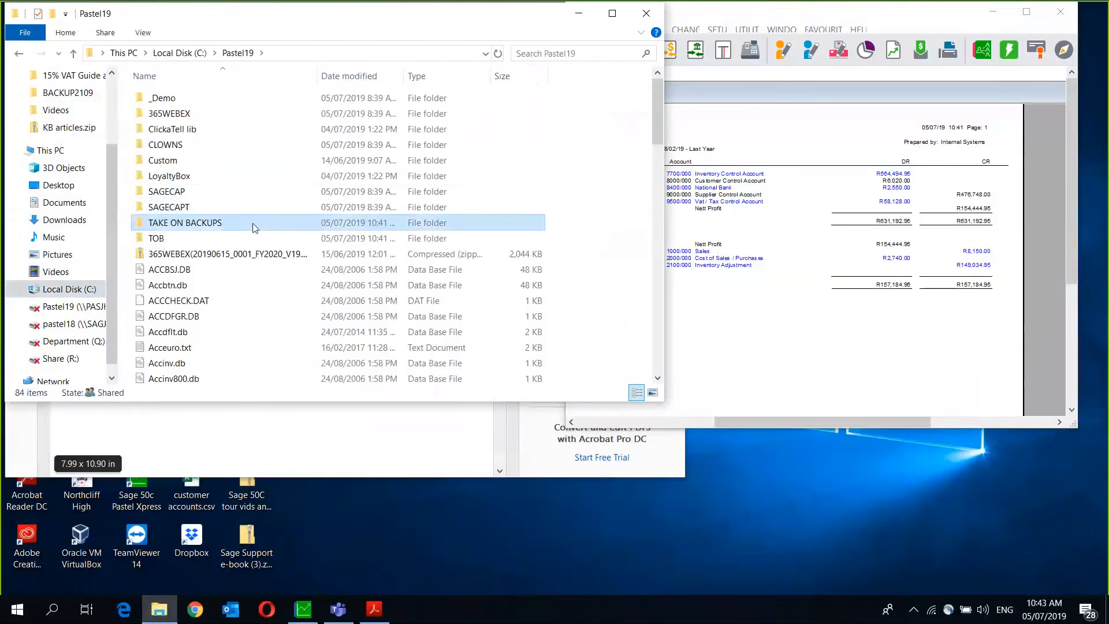
double_click(253, 228)
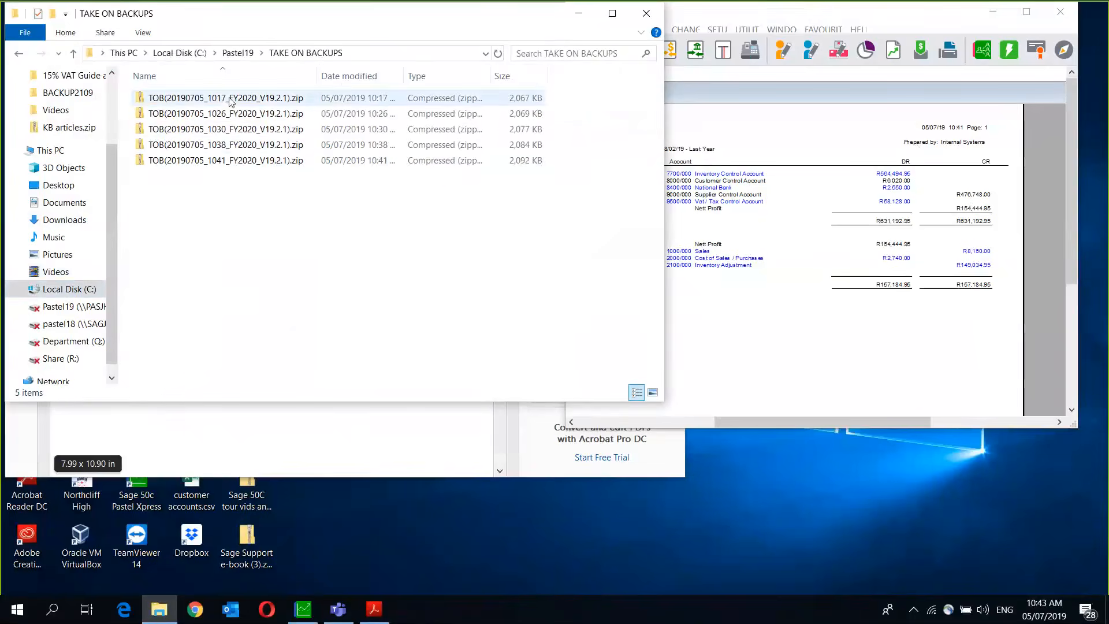
click(229, 100)
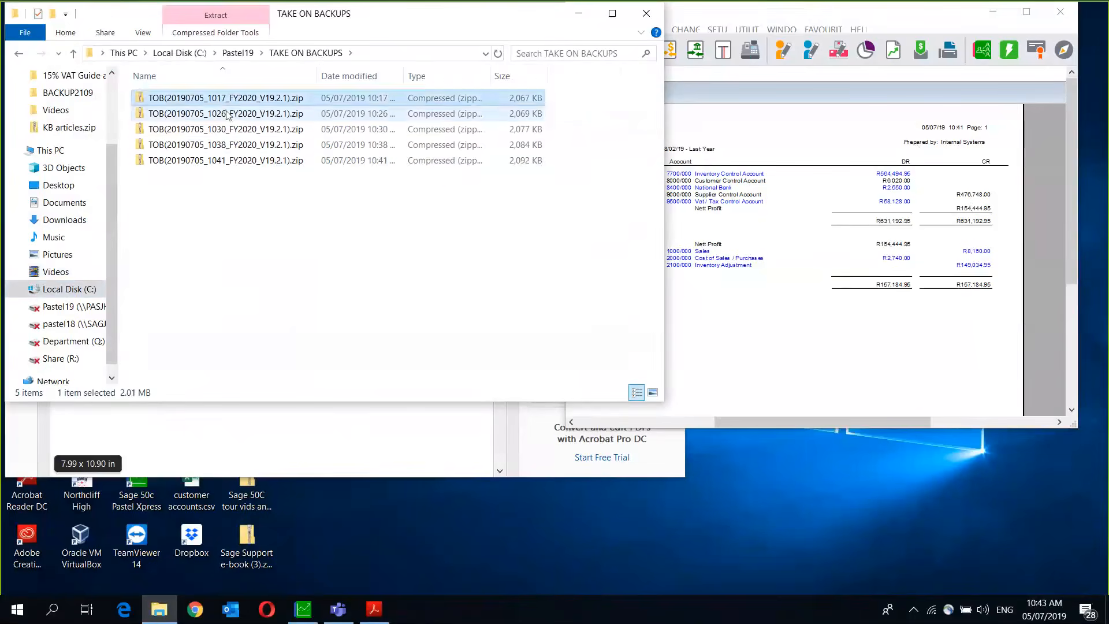
click(227, 115)
click(227, 144)
click(228, 160)
mouse_move(318, 73)
mouse_down()
mouse_move(442, 69)
mouse_move(336, 78)
mouse_up()
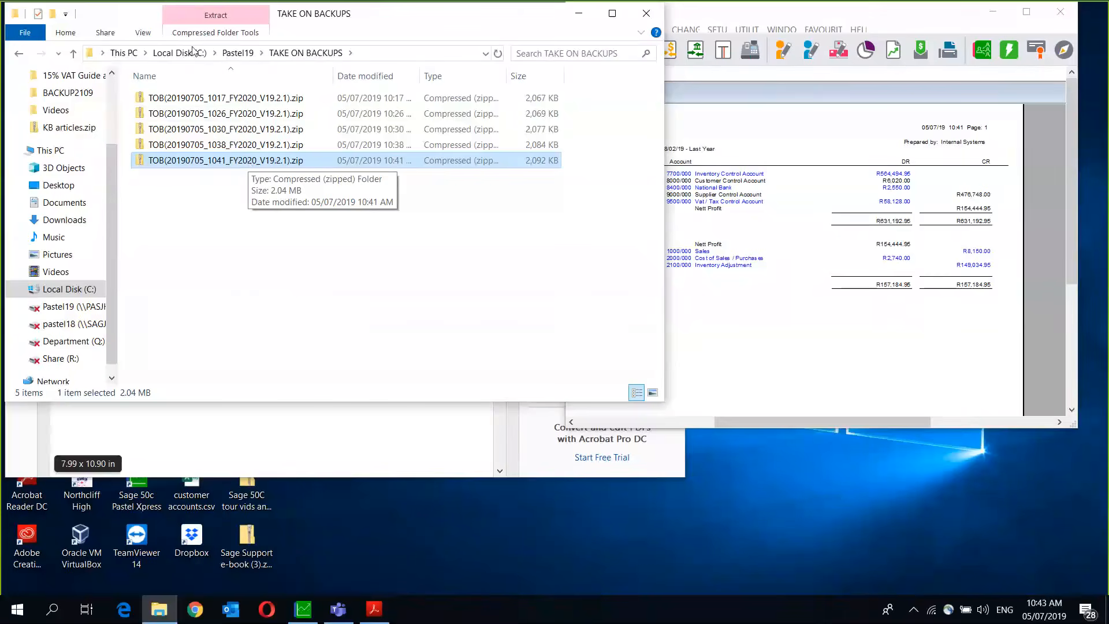
Locate the TAKE ON BACKUPS folder within Pastel19, review its backups again and close File Explorer.
click(237, 53)
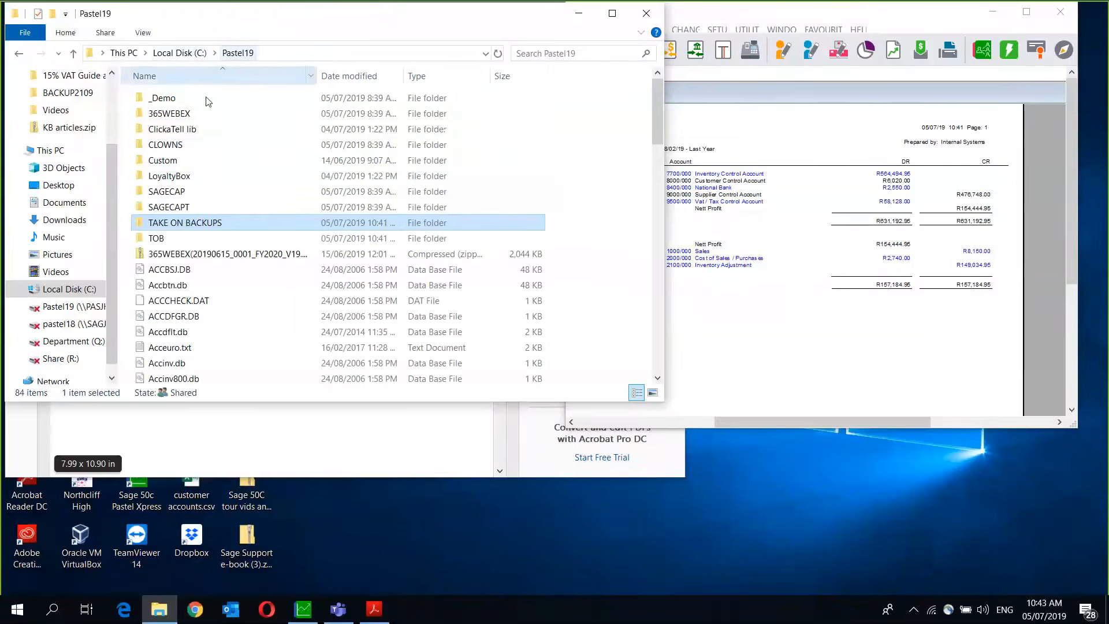
click(185, 225)
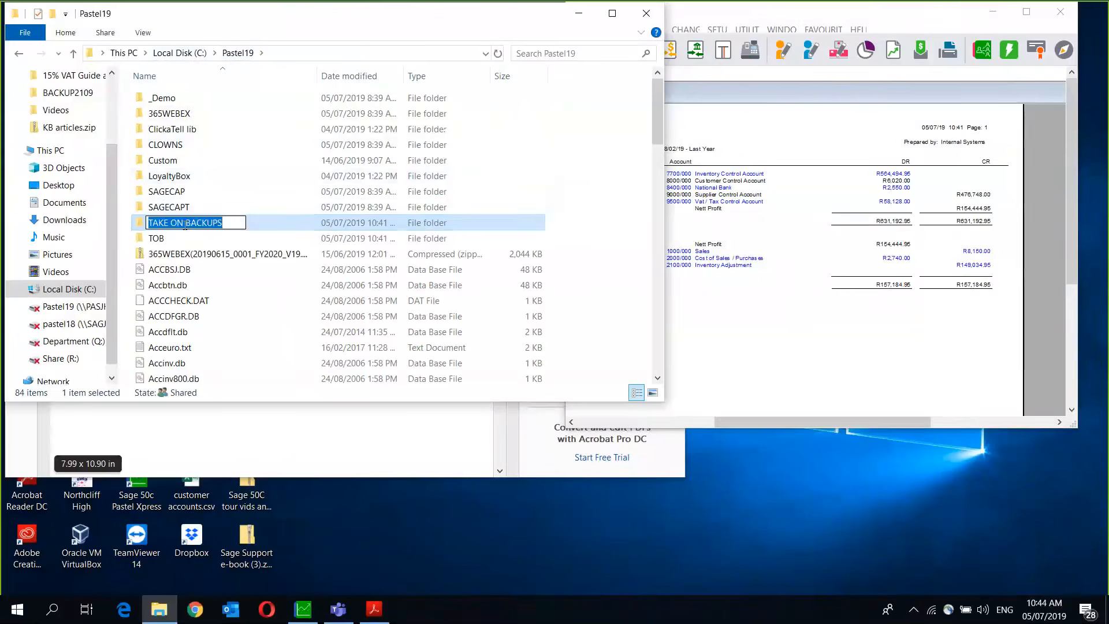
click(192, 238)
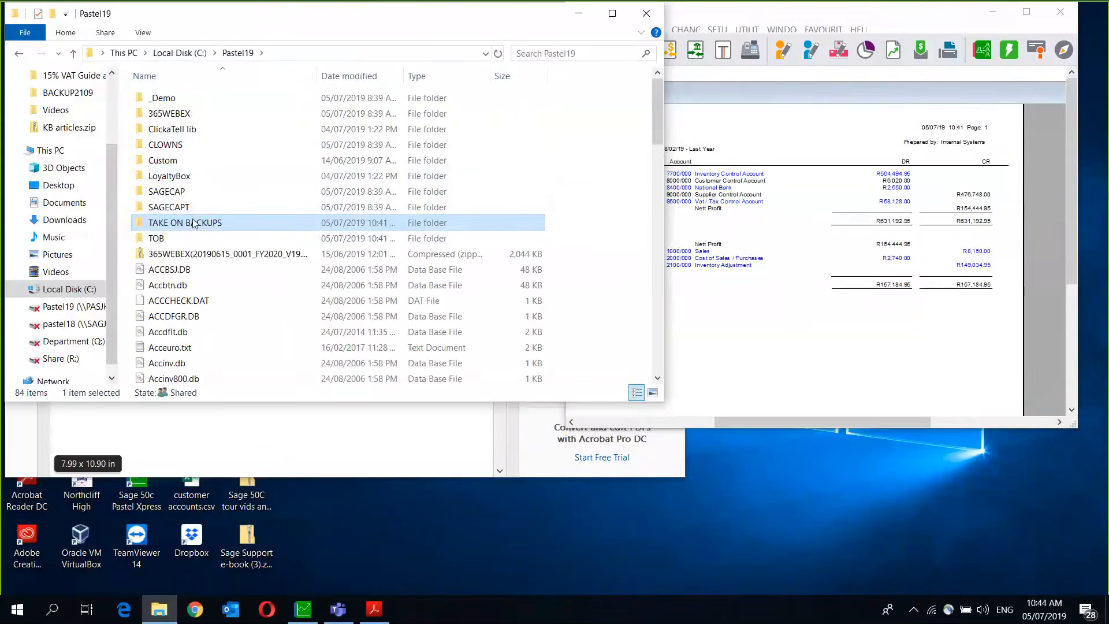
double_click(194, 224)
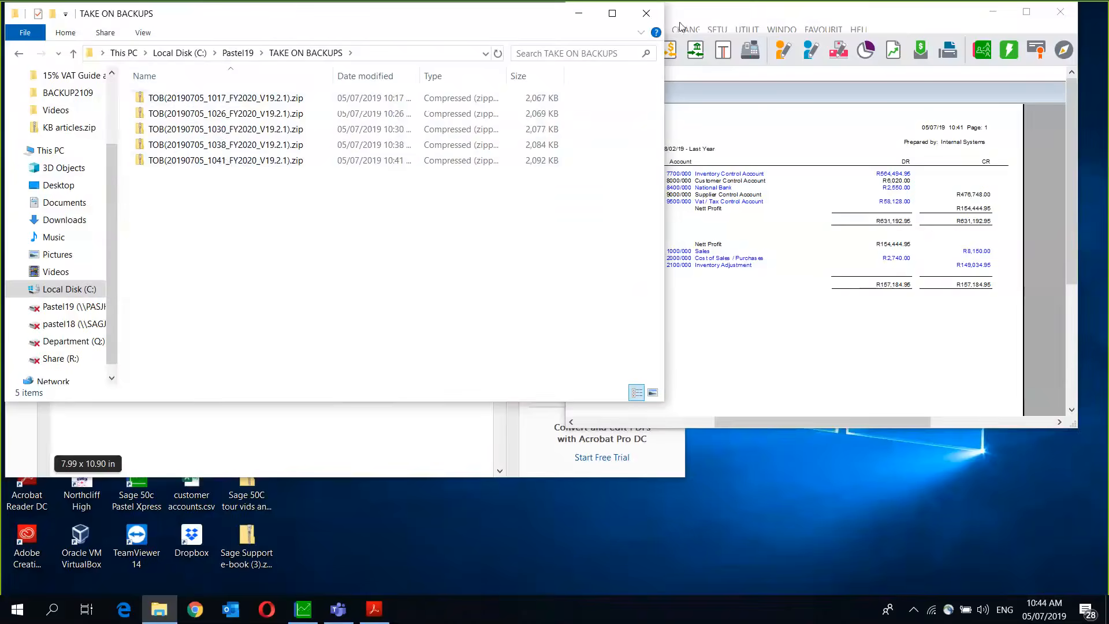
click(644, 14)
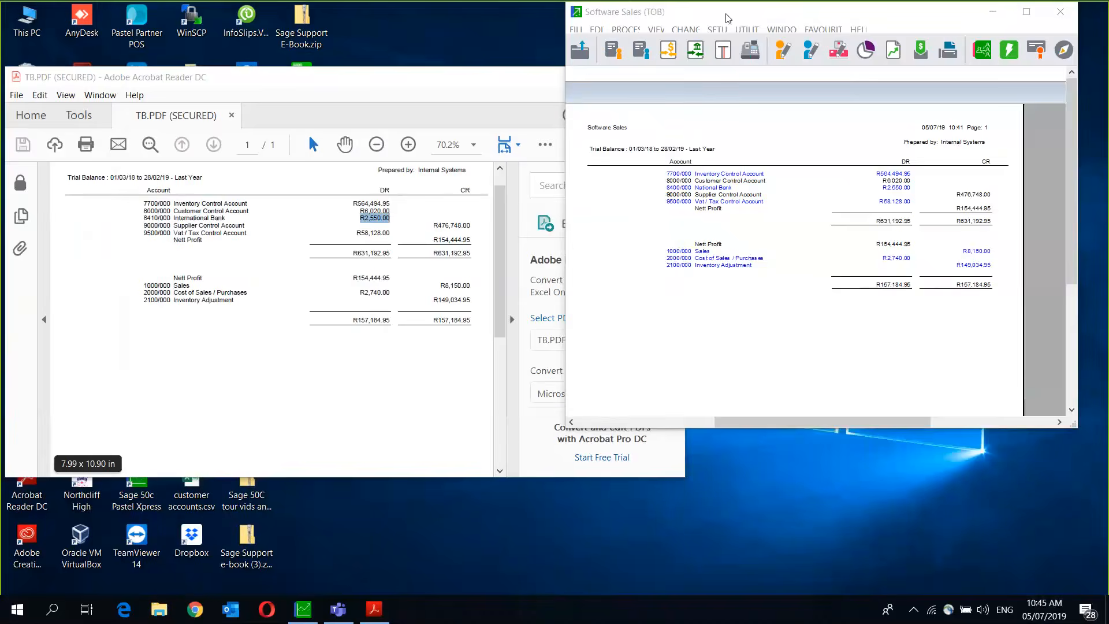
Enlarge the accounting window and close the trial balance report.
click(1027, 11)
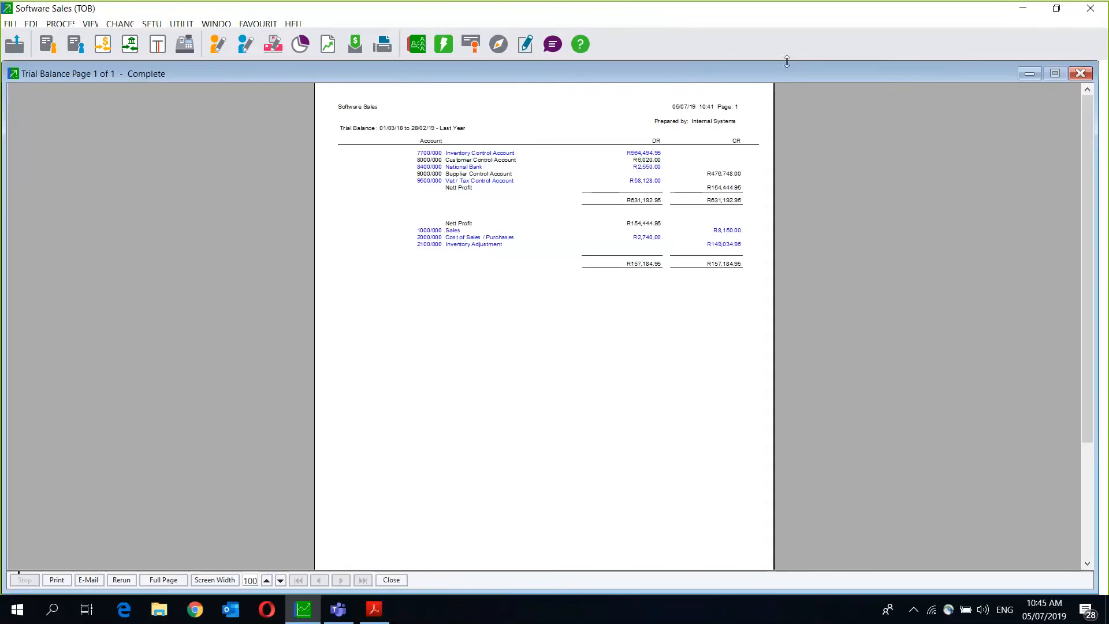
drag(774, 77, 398, 92)
click(704, 88)
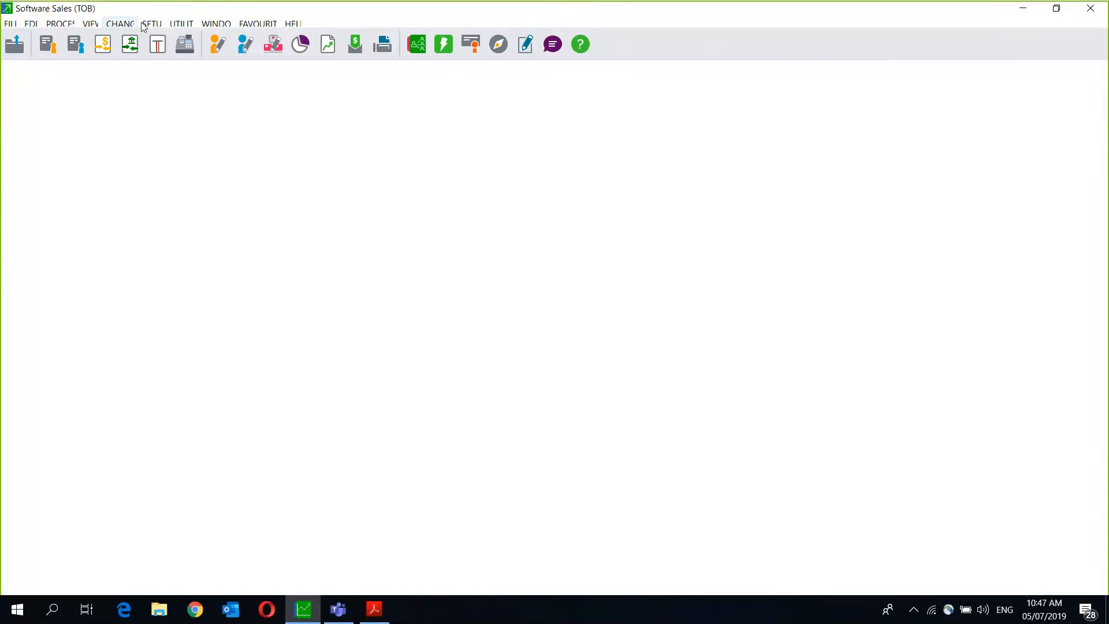
Produce the last-year trial balance on screen for March 2018 to February 2019, review its account balances and close the report.
click(90, 23)
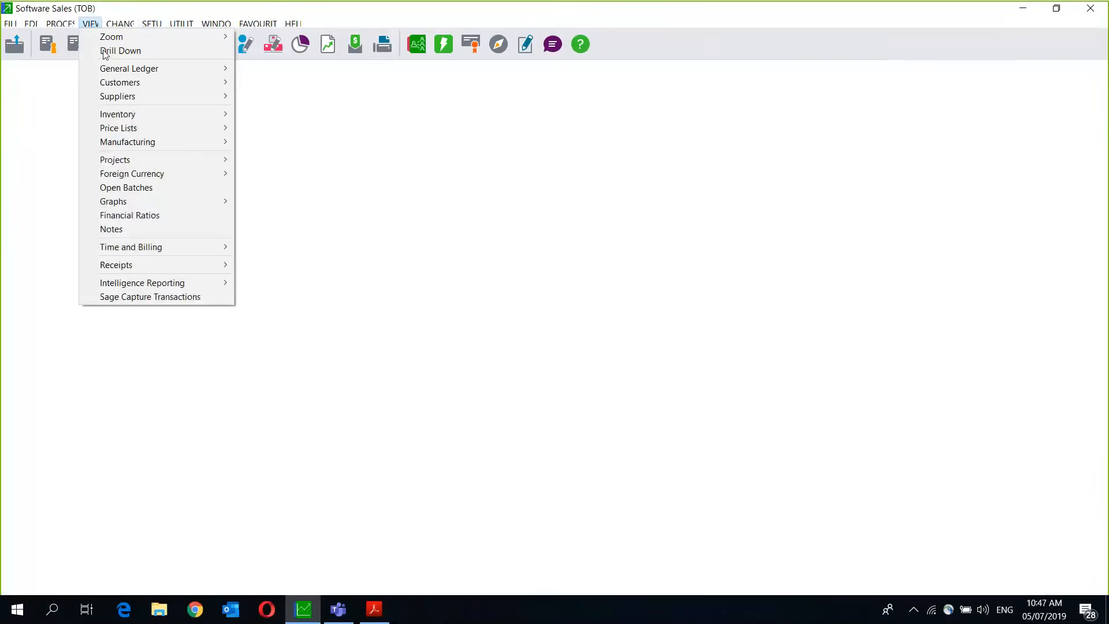
mouse_move(157, 71)
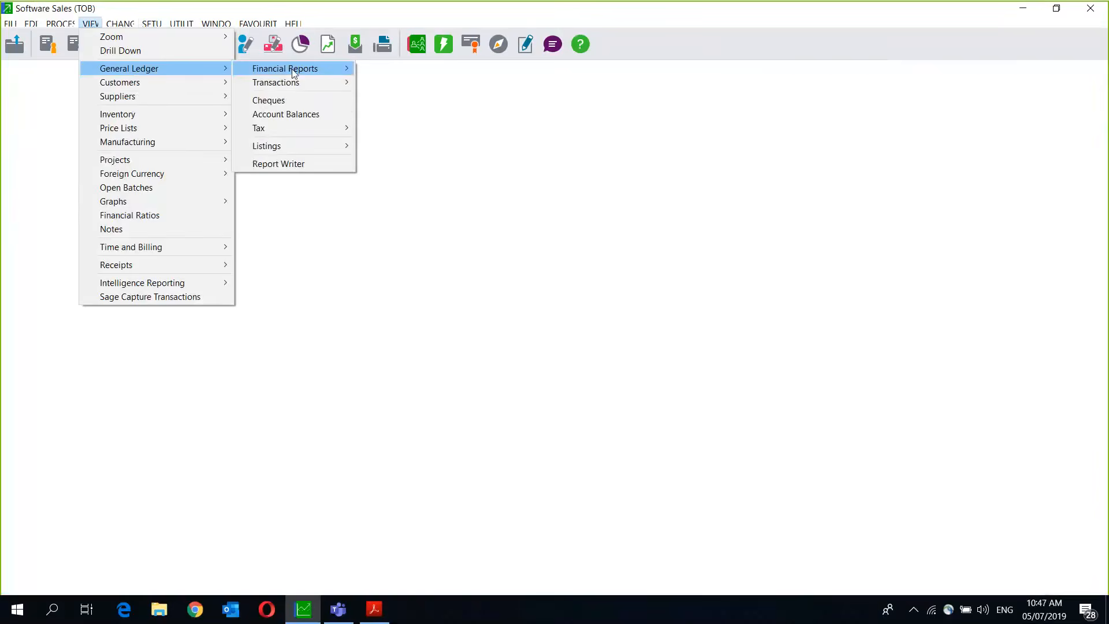
mouse_move(294, 73)
click(435, 68)
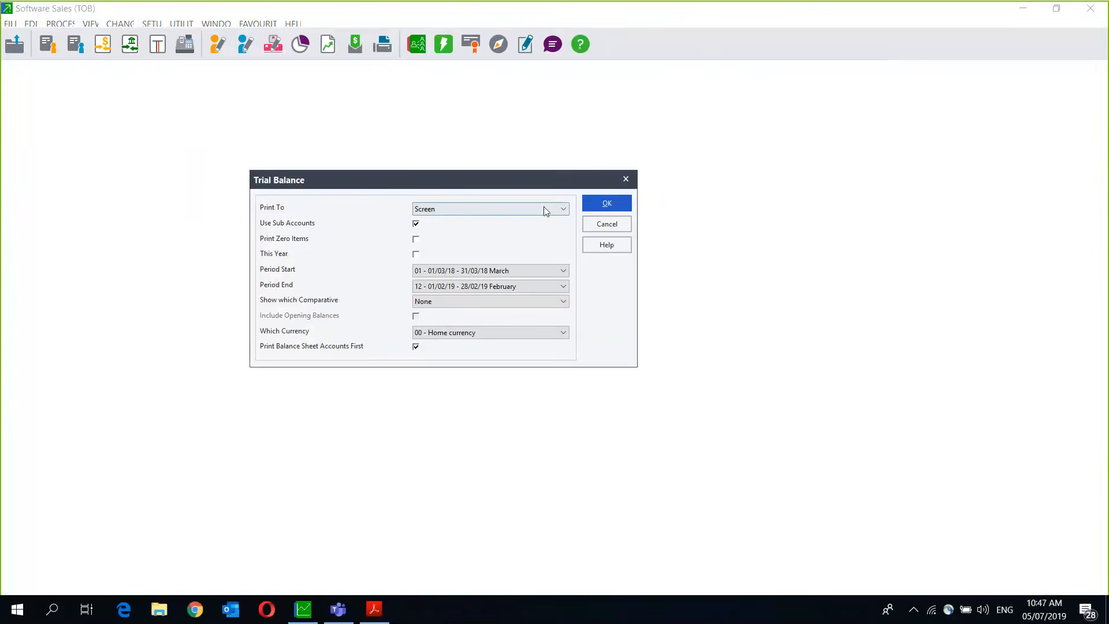
click(609, 203)
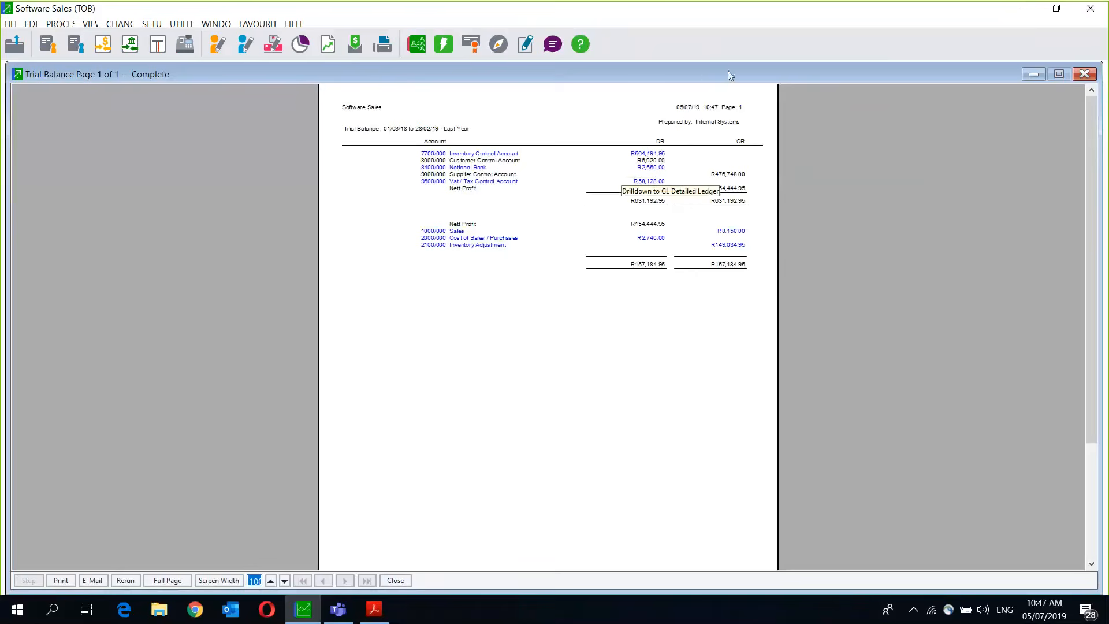
drag(639, 77, 325, 92)
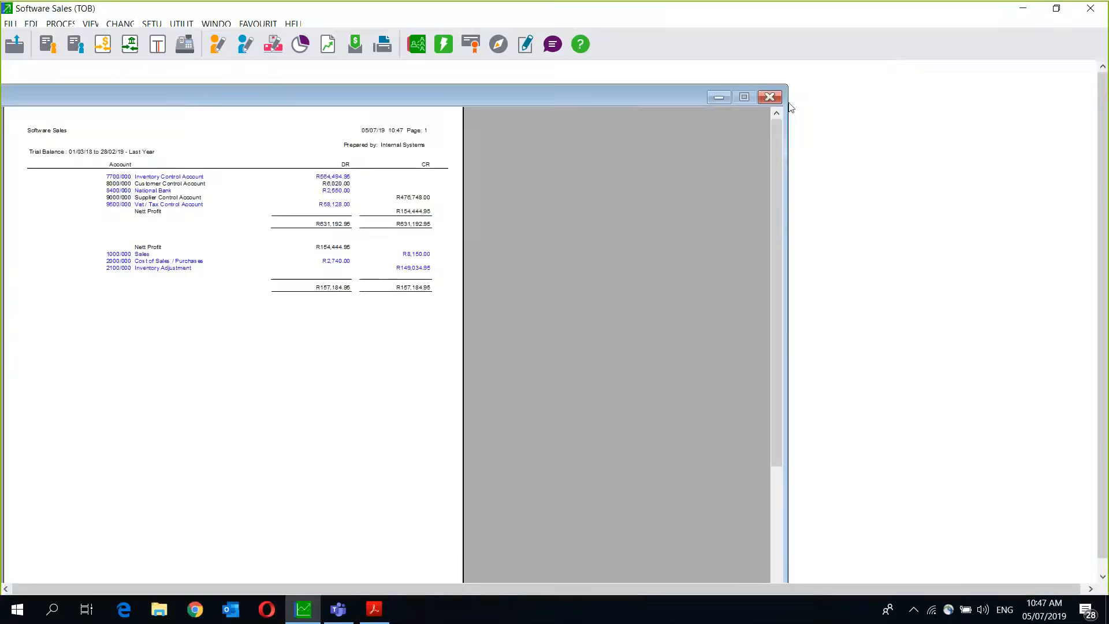
click(769, 90)
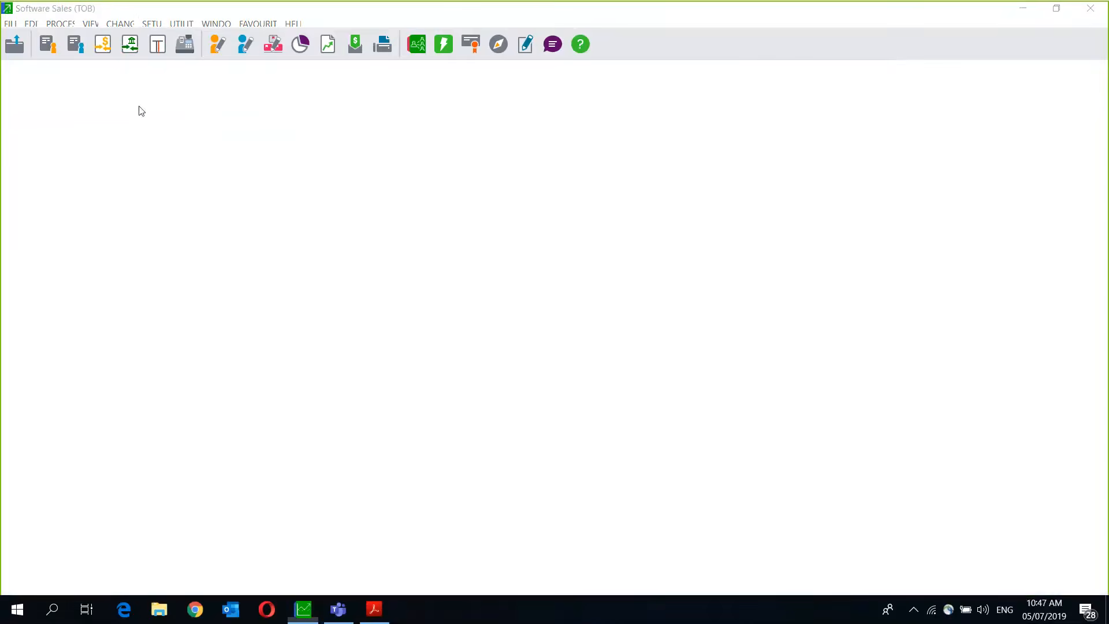
Produce the last-year Inventory Valuation report on screen for all stores and items, review the quantities and costs, and close it.
click(92, 23)
mouse_move(168, 112)
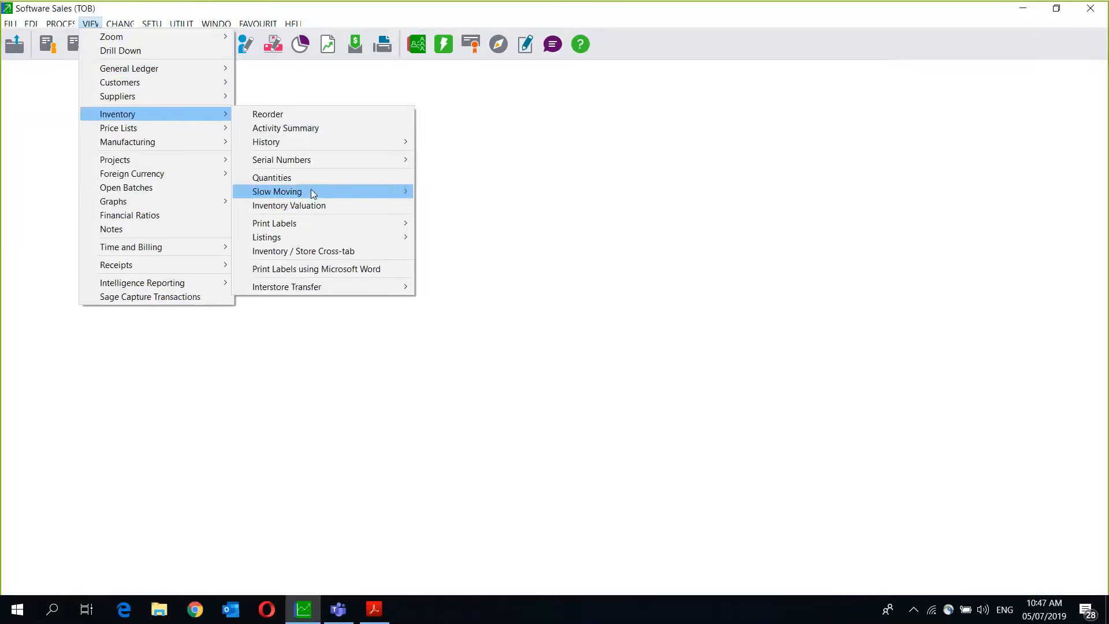
click(317, 204)
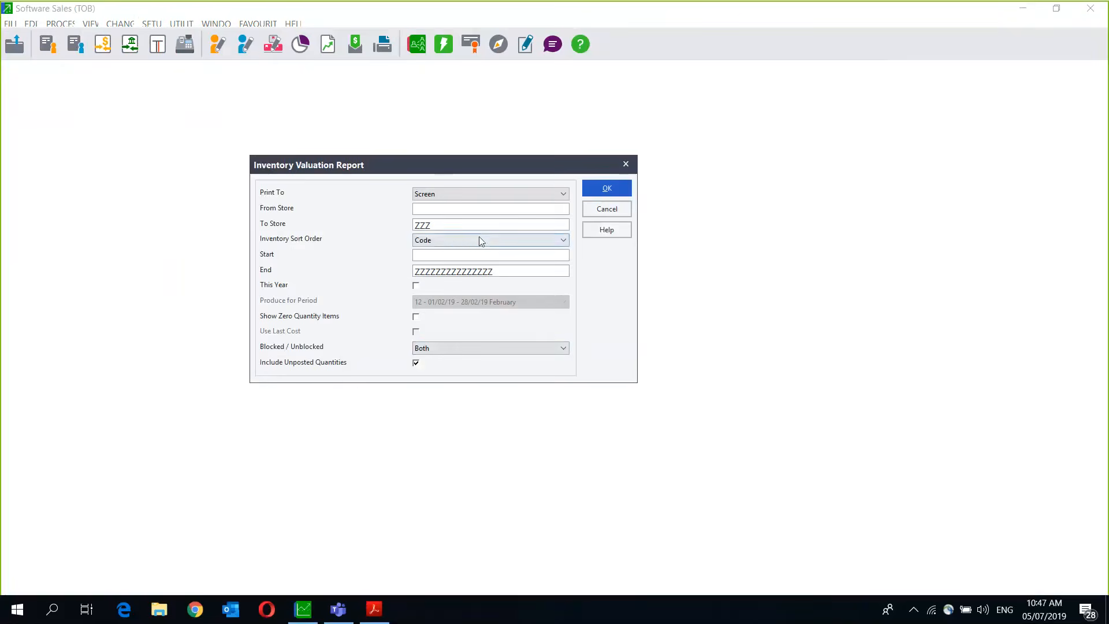
click(607, 192)
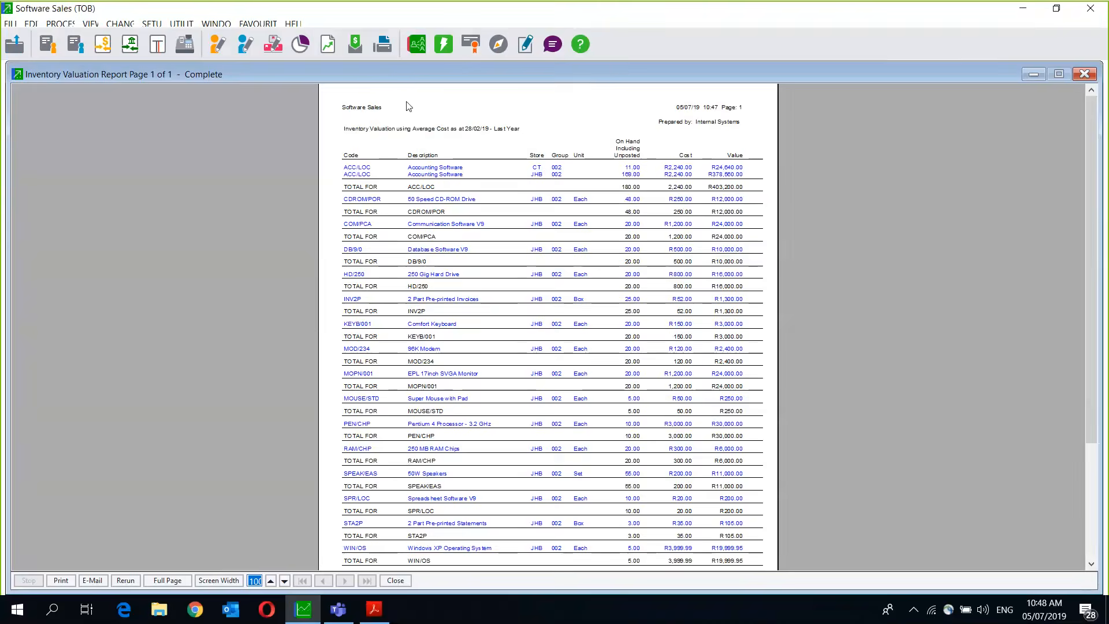
drag(1098, 76, 718, 106)
click(710, 104)
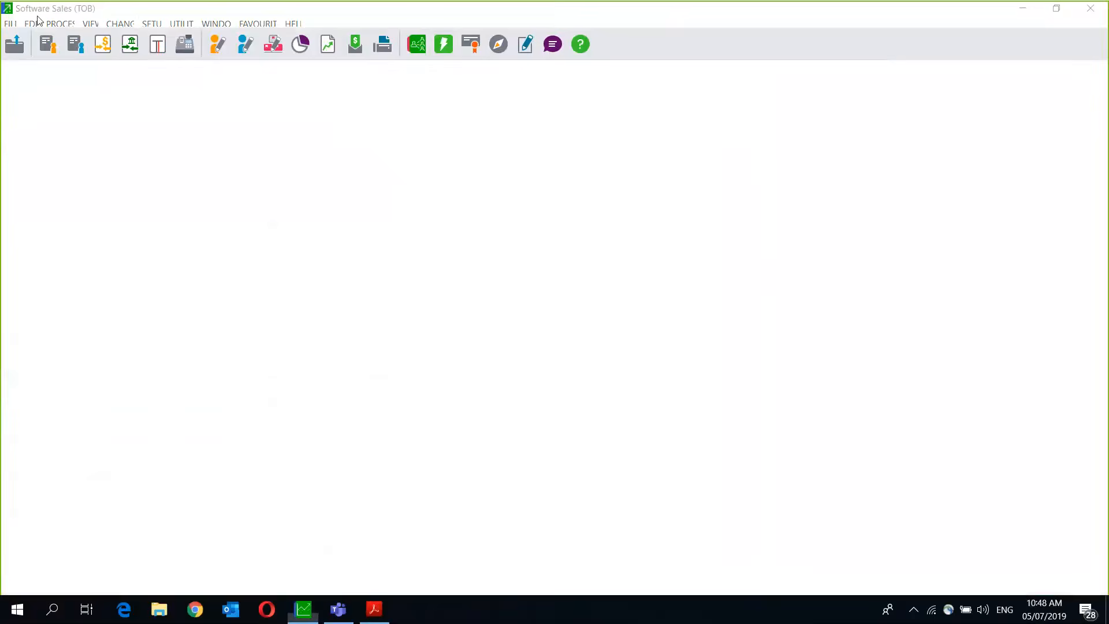
Bring up item ACC/LOC in the inventory item file and check its average cost price.
click(31, 25)
mouse_move(59, 100)
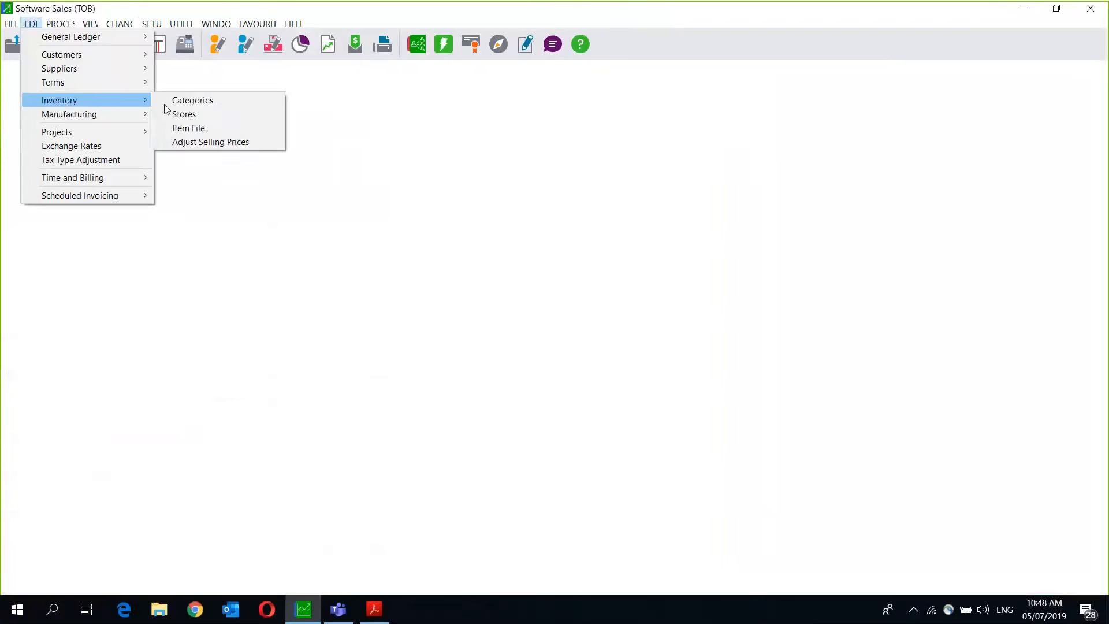
click(208, 128)
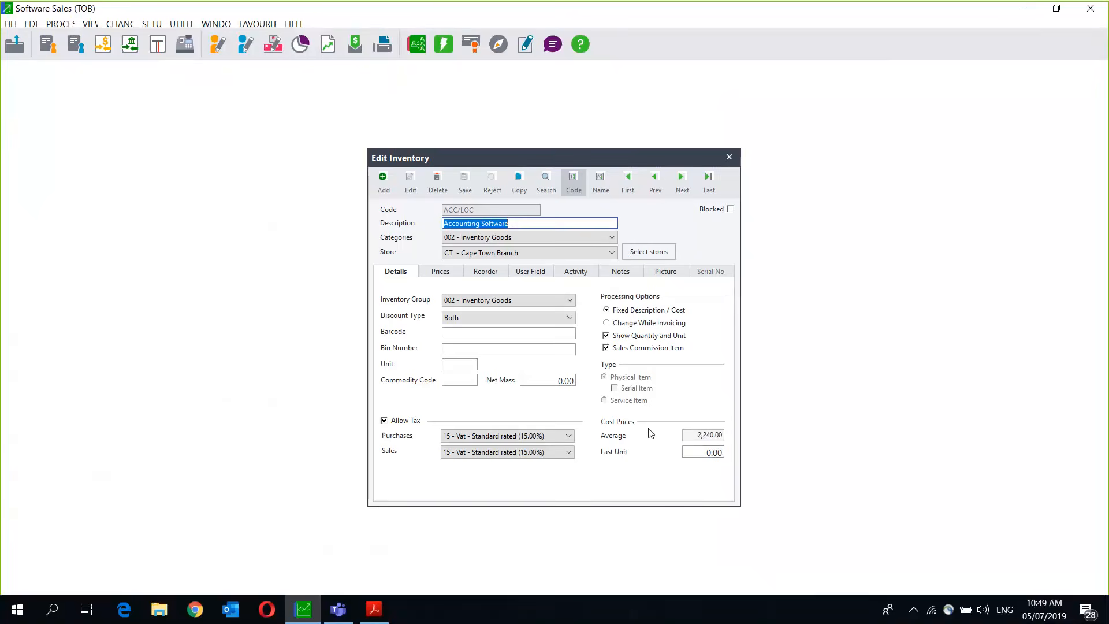
Switch to File Explorer and search the PC Backup folder on the Desktop for "inventory cal".
click(162, 613)
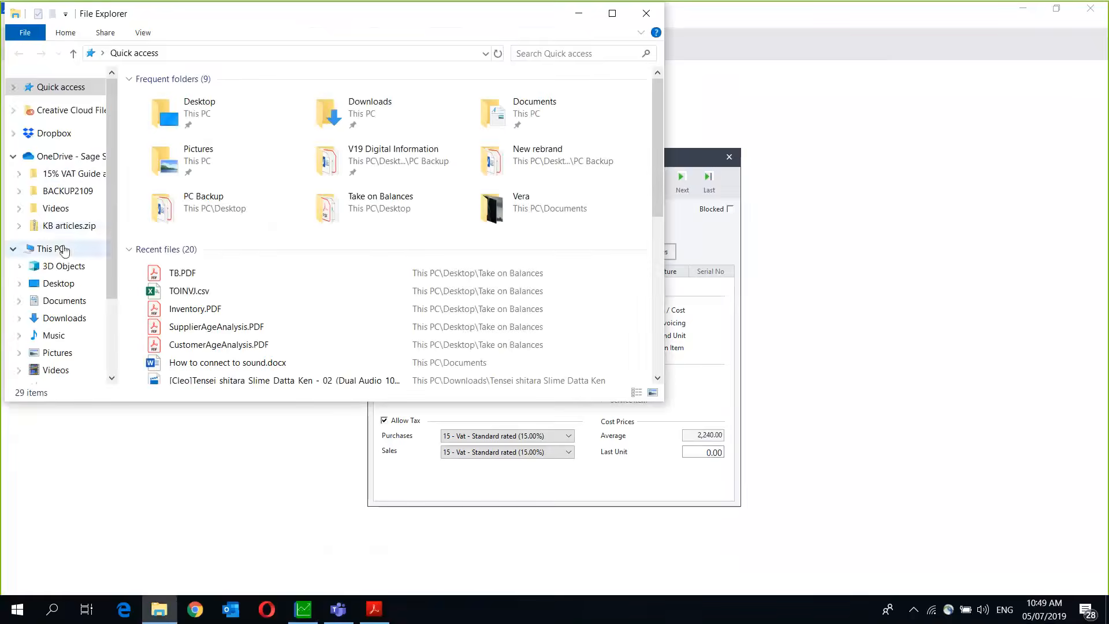
click(64, 250)
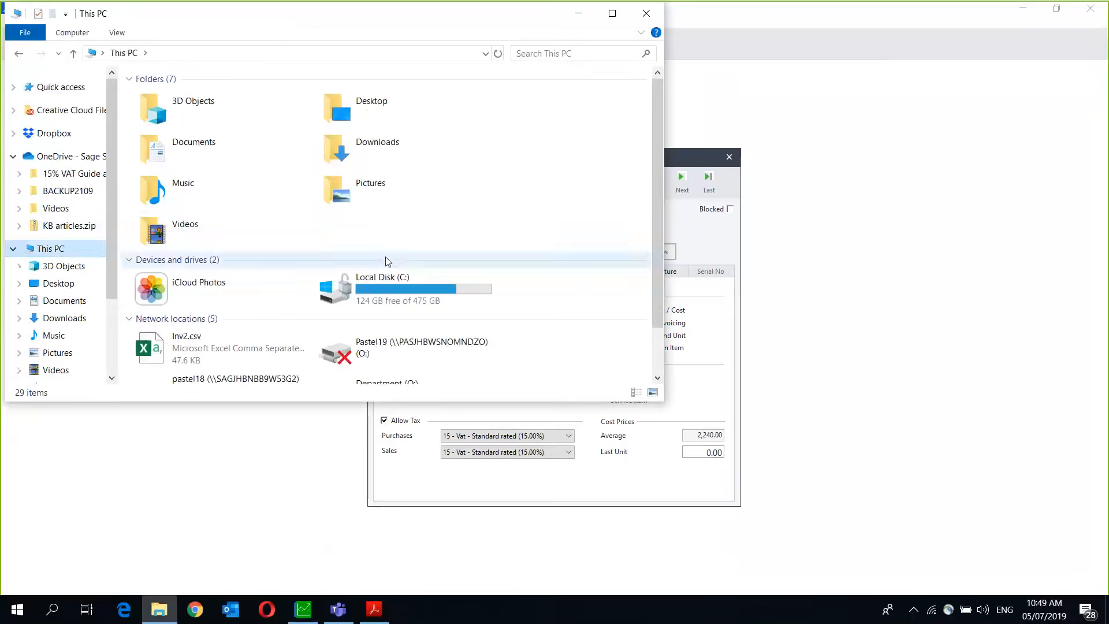
click(369, 107)
double_click(368, 107)
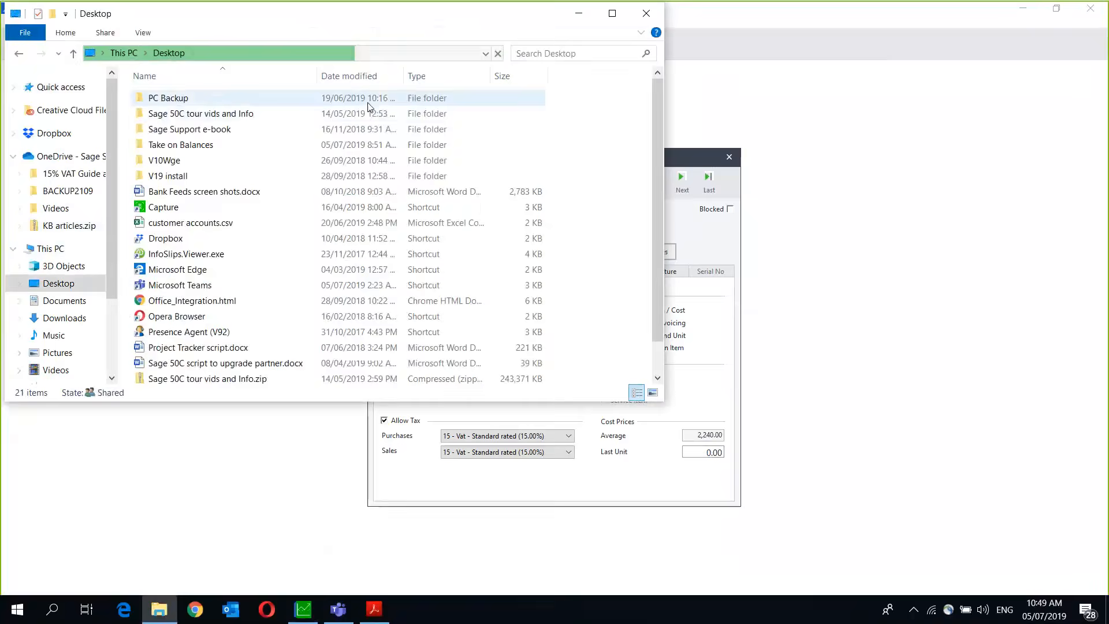
double_click(223, 100)
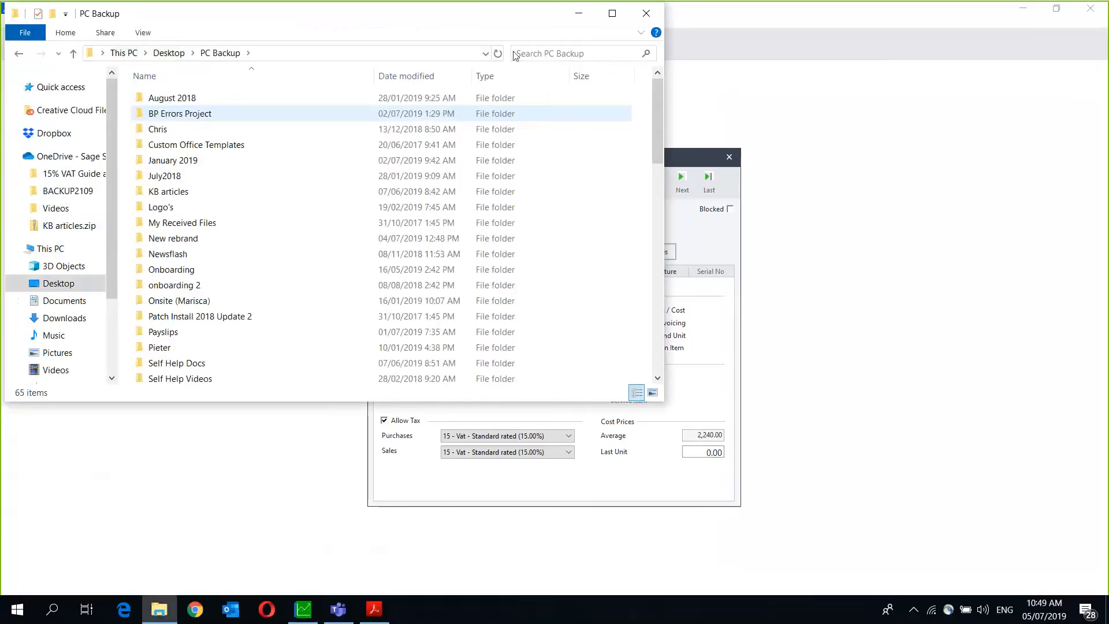
click(540, 53)
text(inventory)
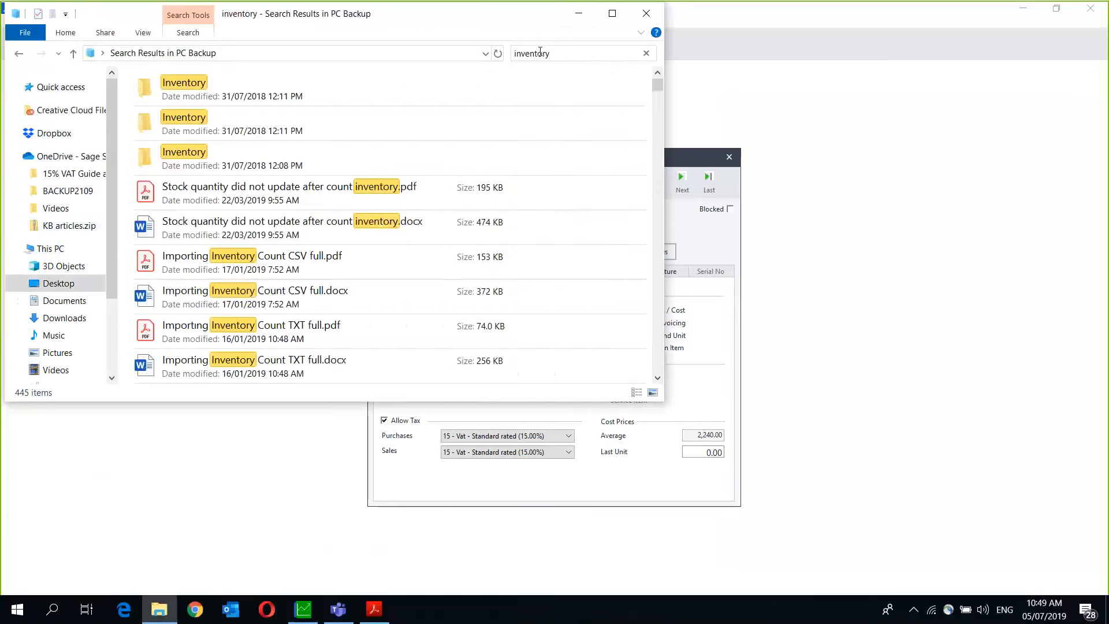
text( cal)
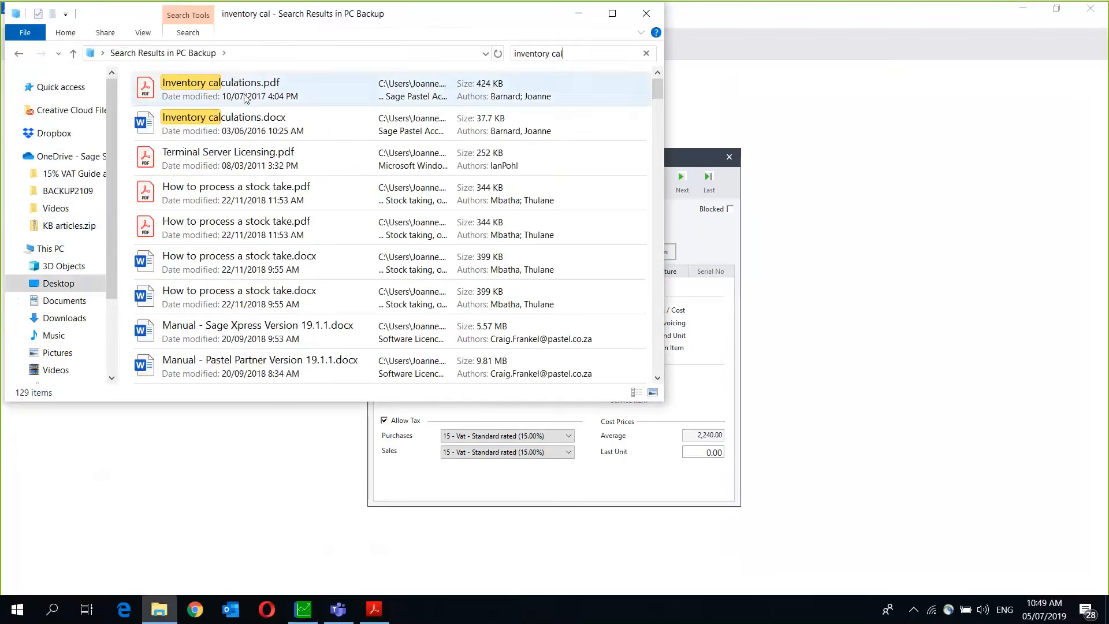
Open Inventory calculations.pdf full size and read its gross profit, mark-up, average cost and VAT equations.
double_click(246, 99)
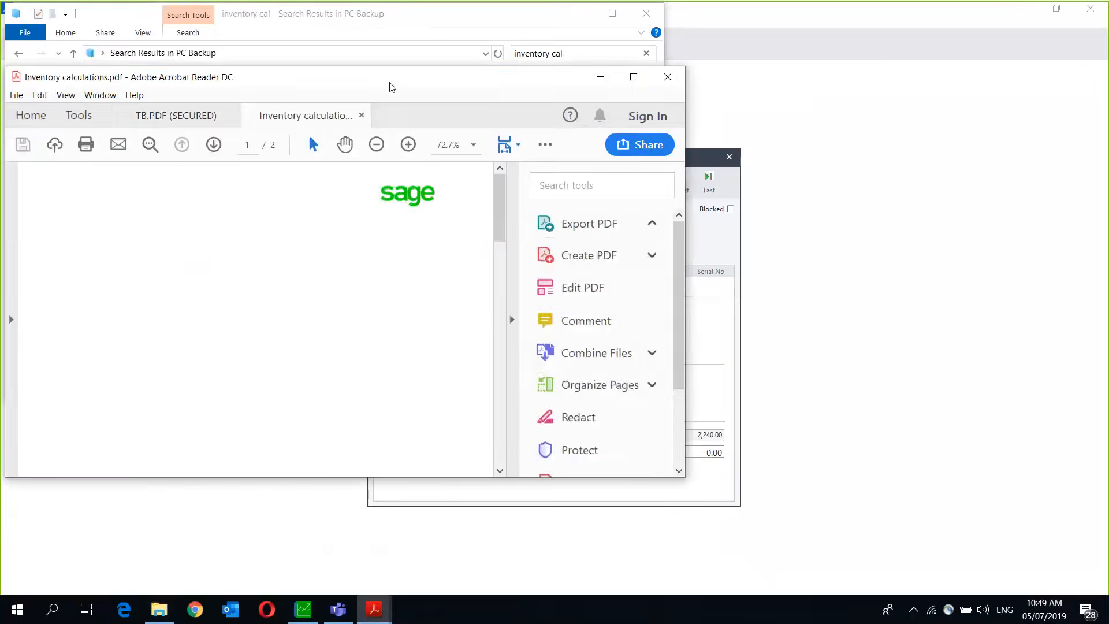
click(634, 74)
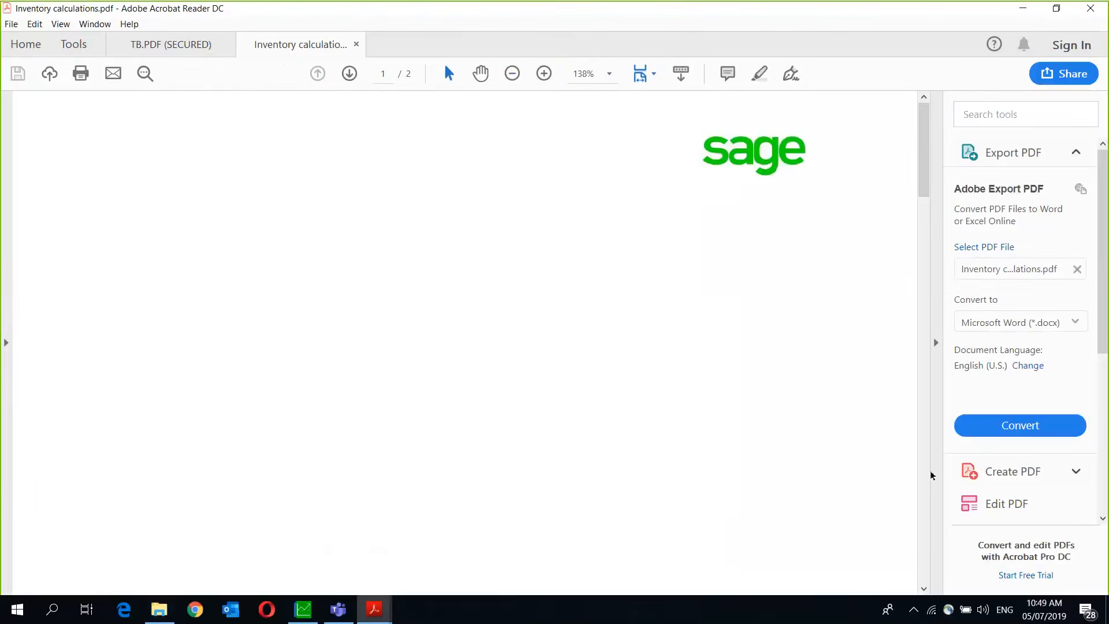
click(922, 489)
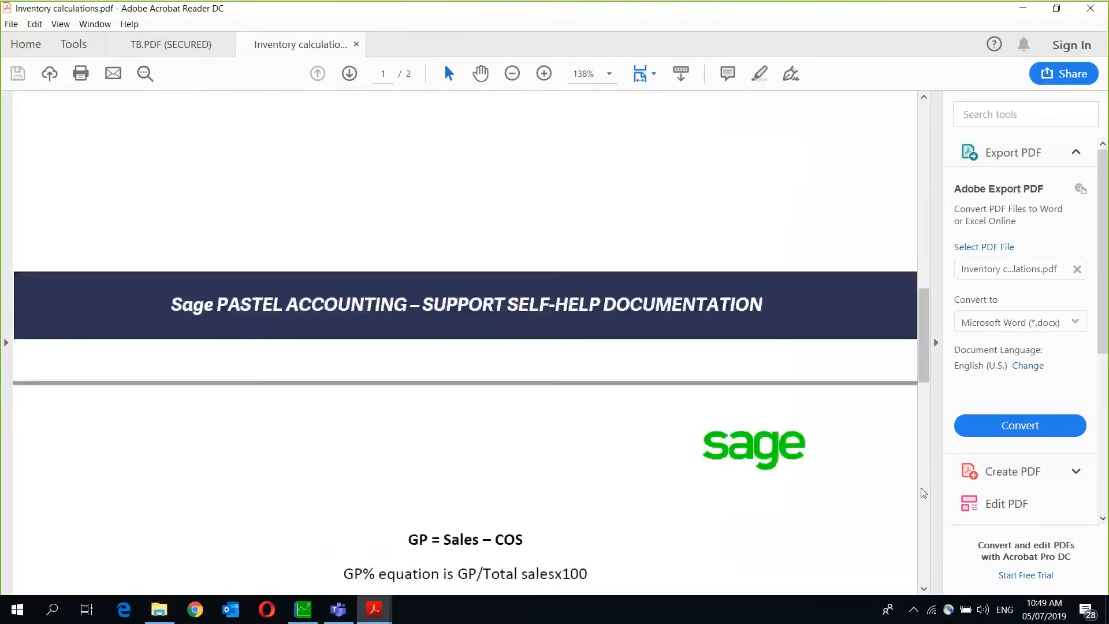
click(923, 590)
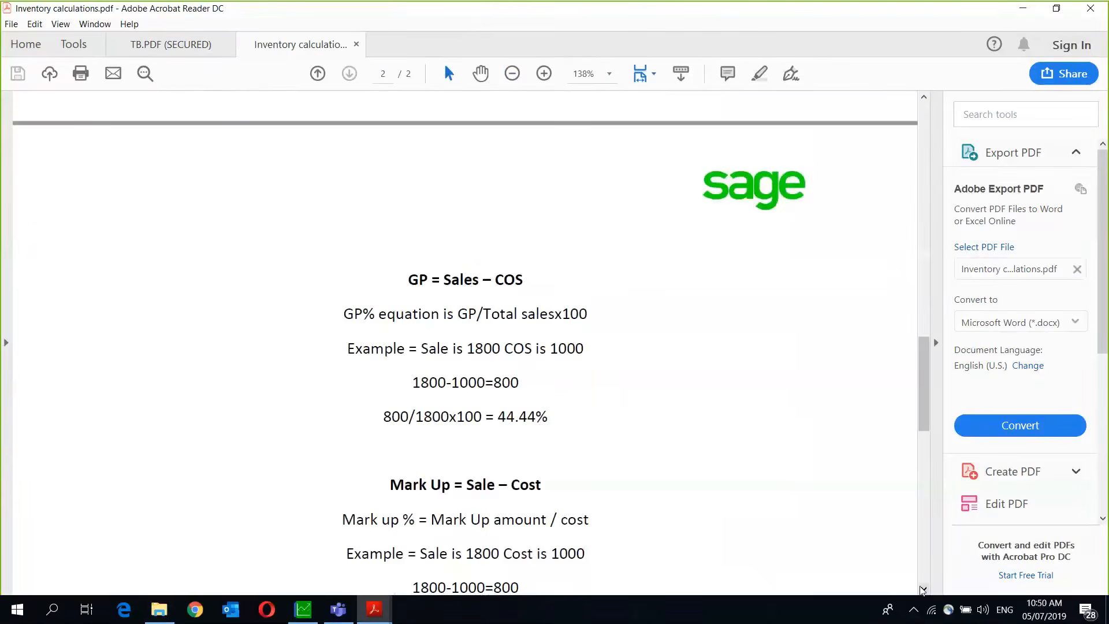
click(923, 590)
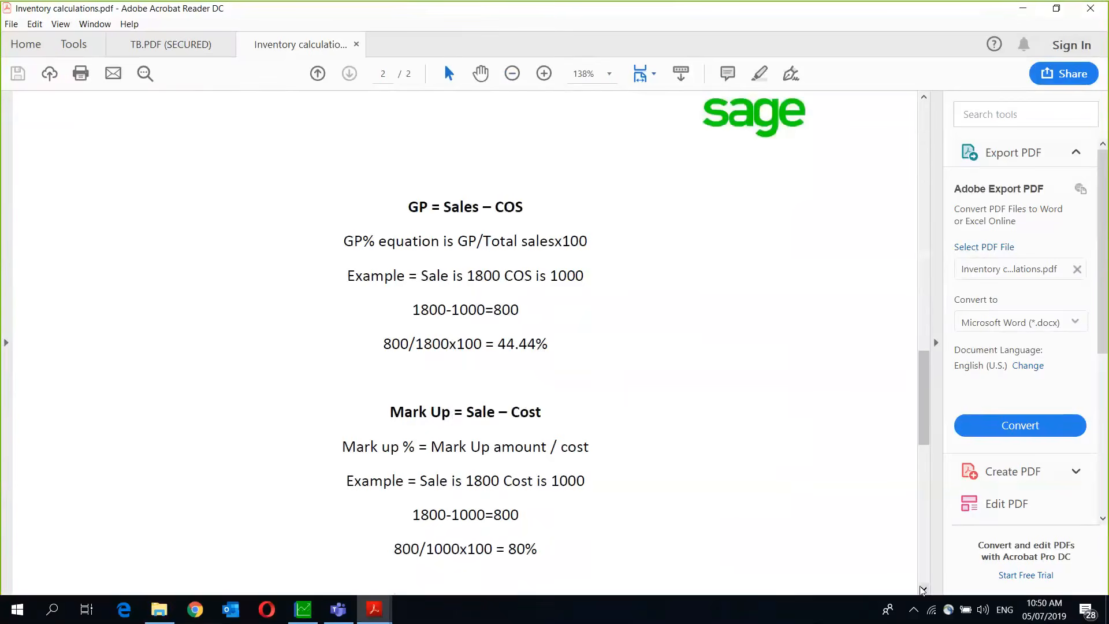
click(923, 589)
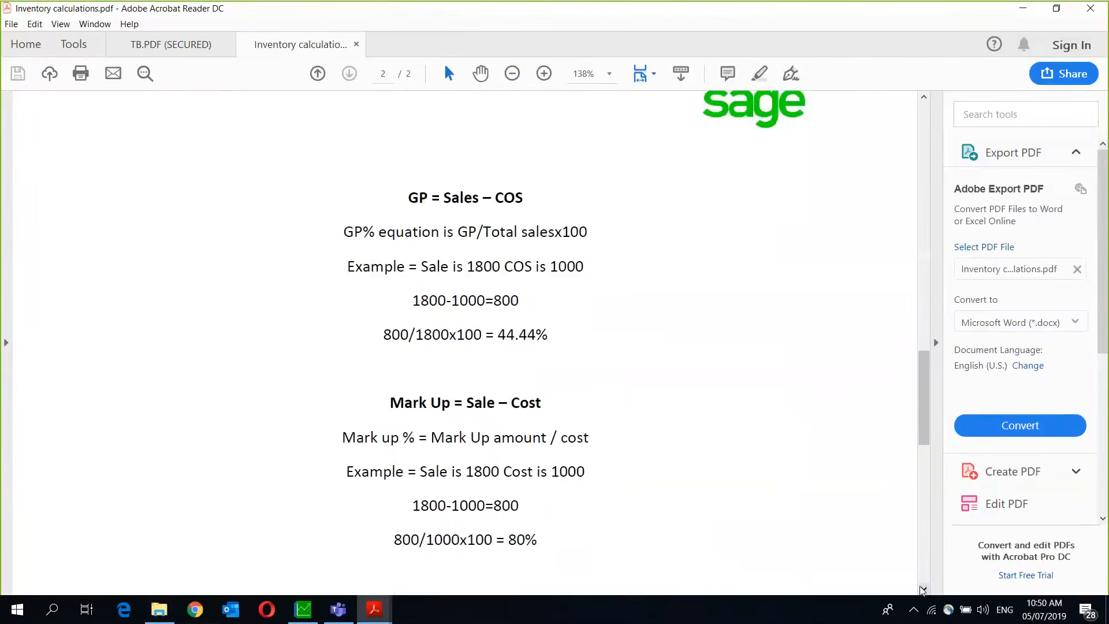
click(923, 590)
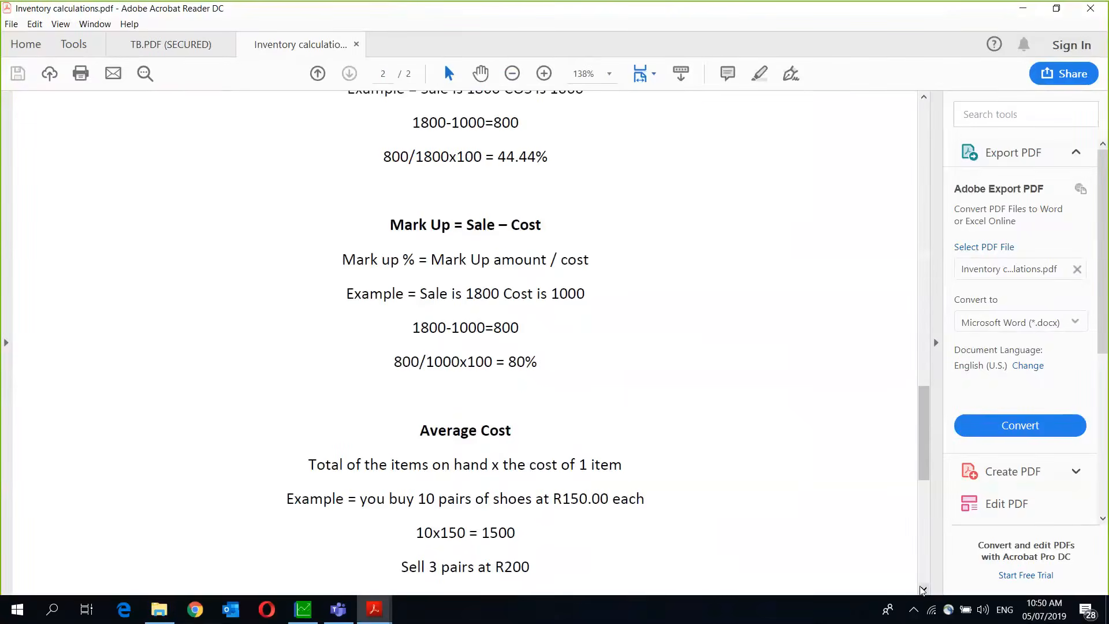
click(924, 589)
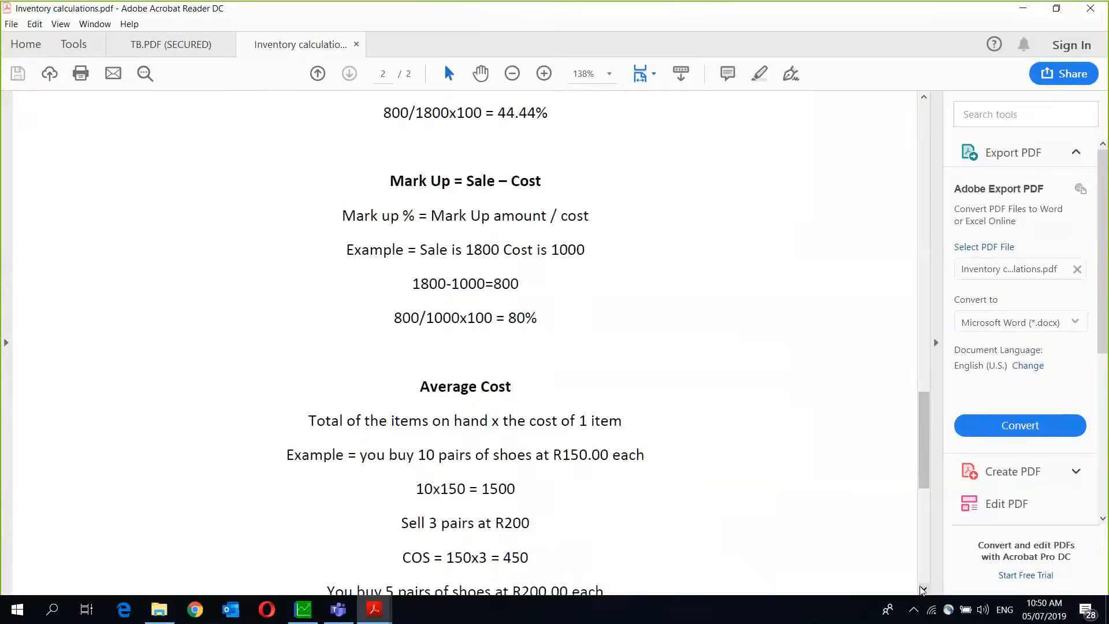
click(923, 589)
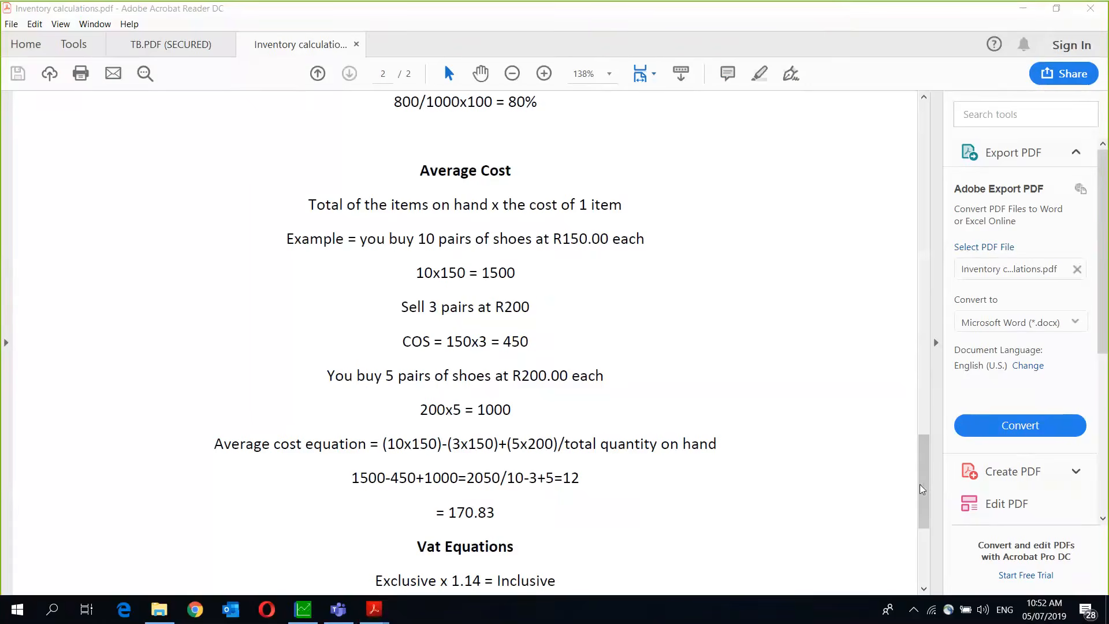
click(795, 412)
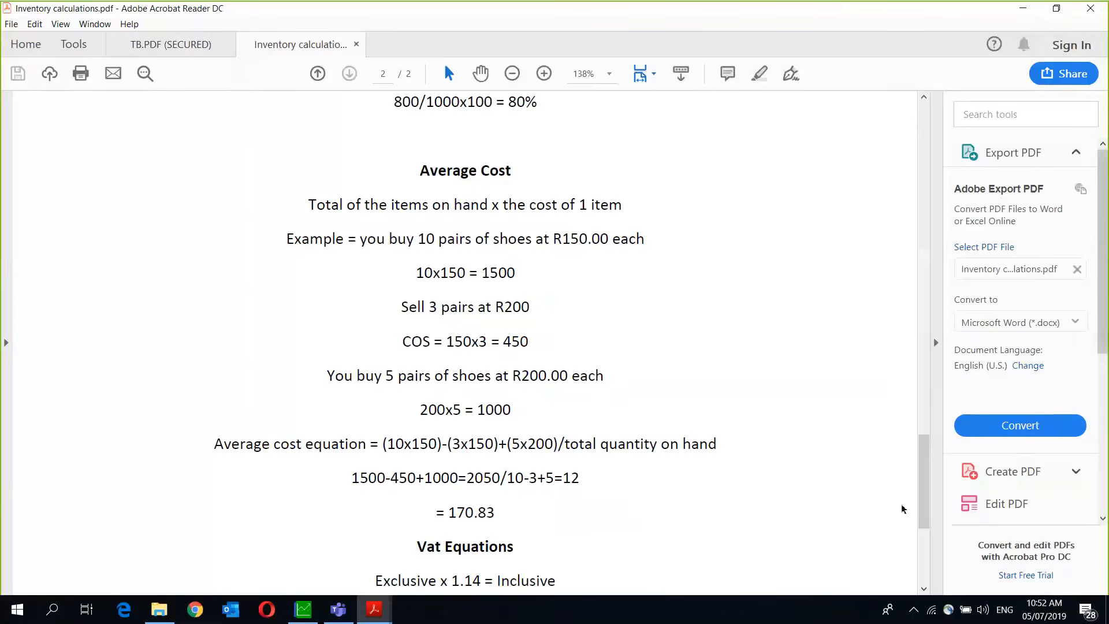
drag(923, 467, 912, 586)
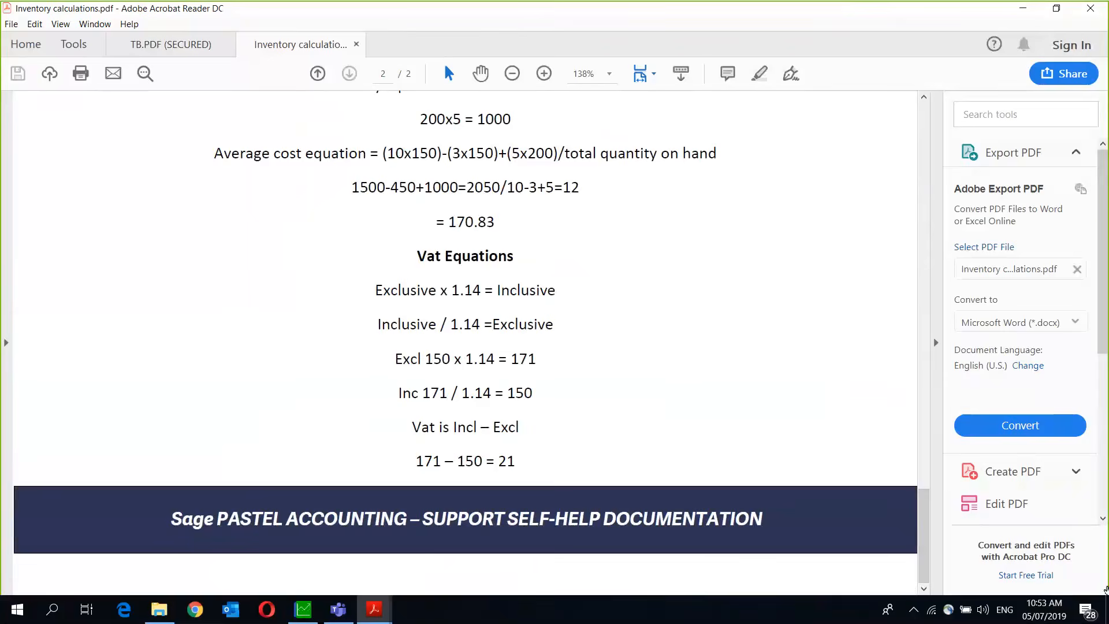
click(1100, 259)
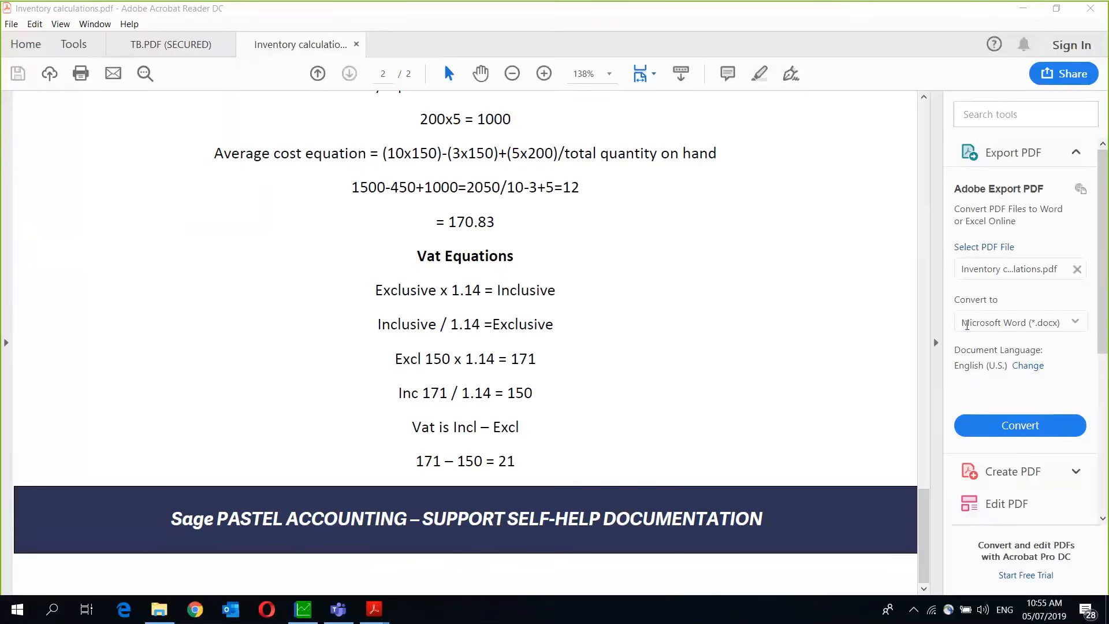
click(749, 98)
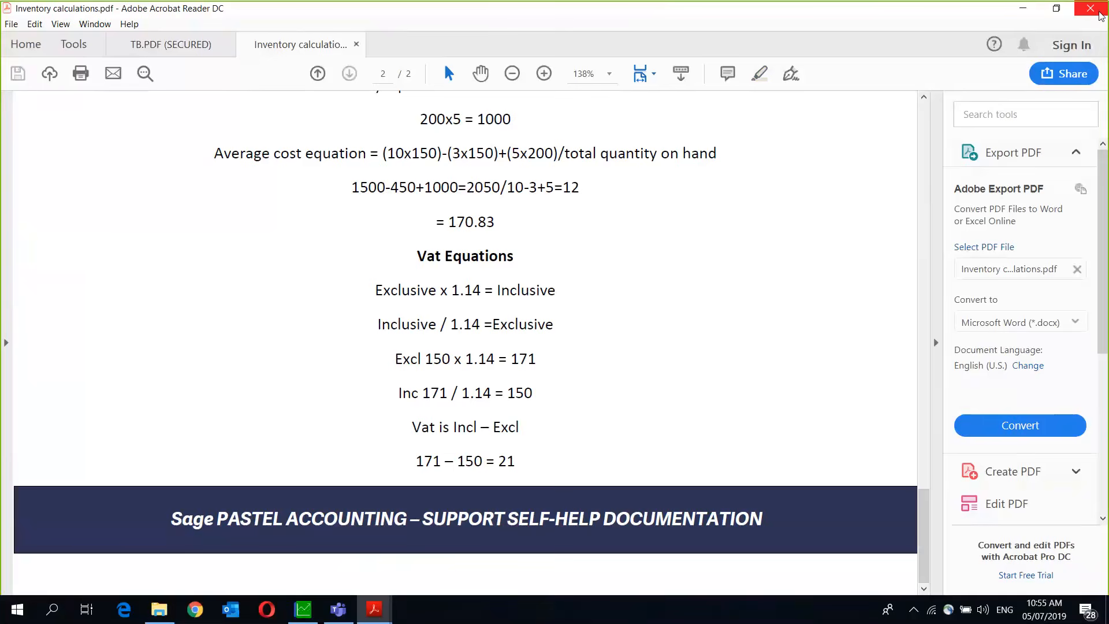
Close only the Inventory calculations document, then look over TB.PDF and close it too.
click(1091, 8)
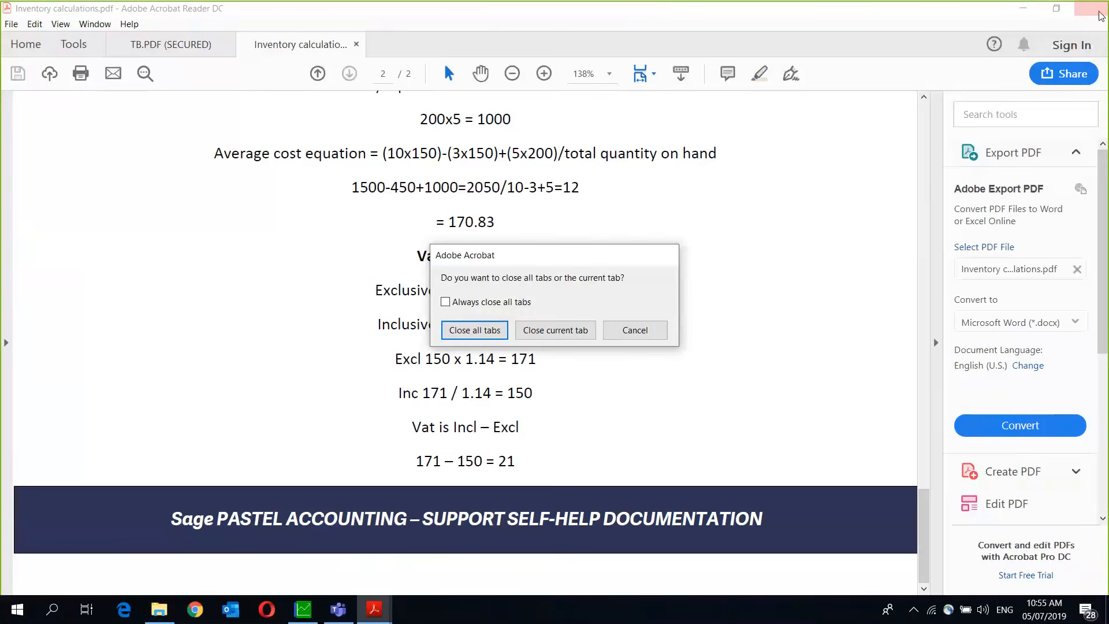
click(553, 334)
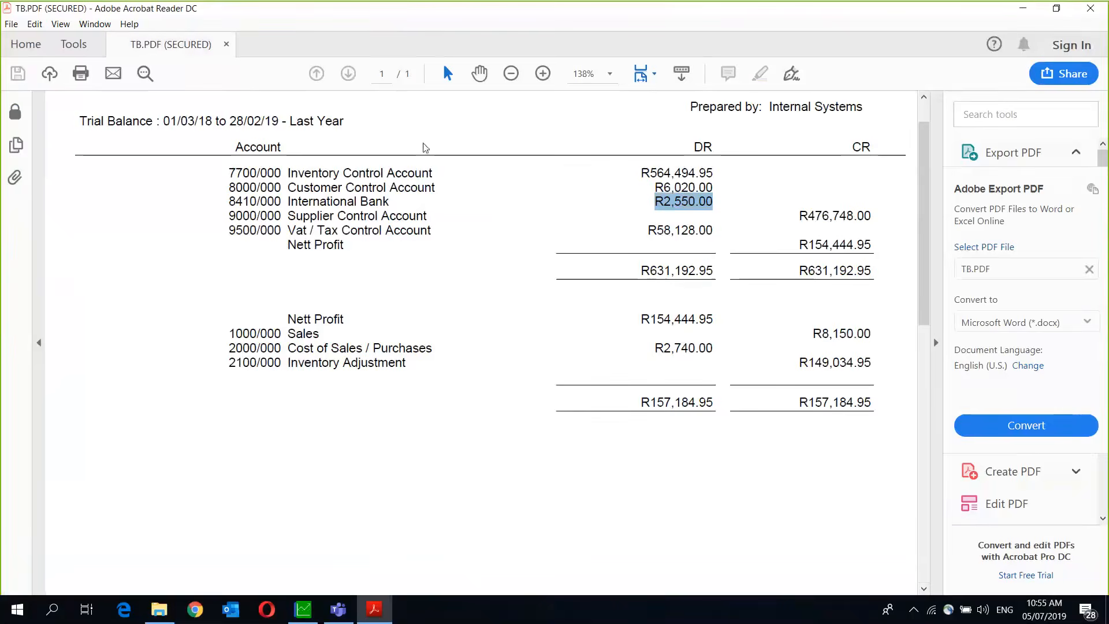
drag(424, 143, 431, 173)
click(537, 175)
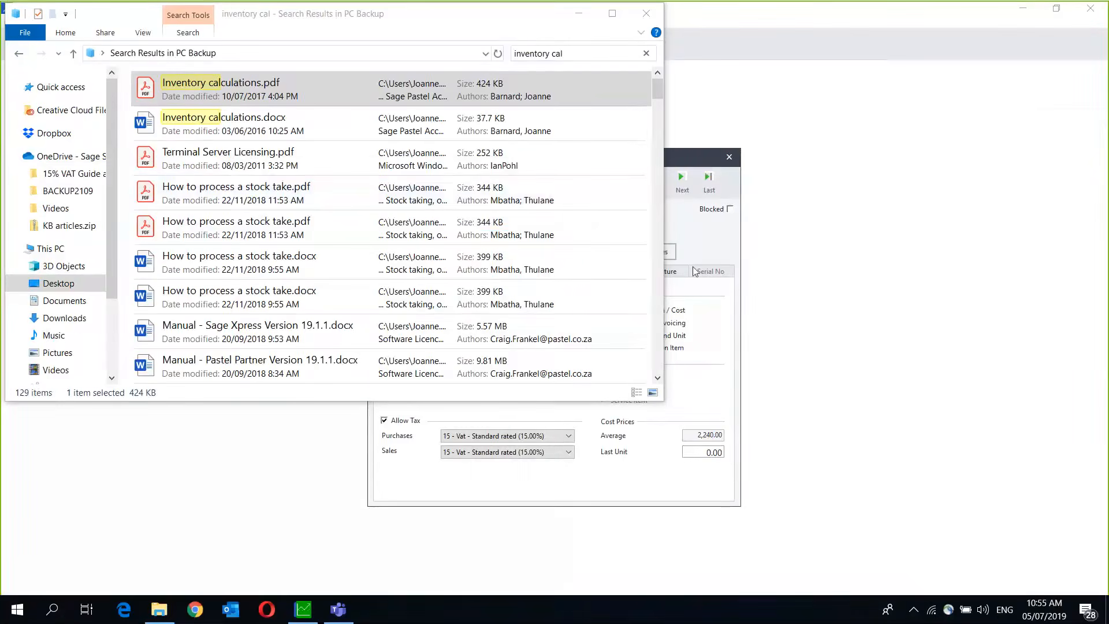
Switch back to the Software Sales company window and close the Edit Inventory window.
click(785, 282)
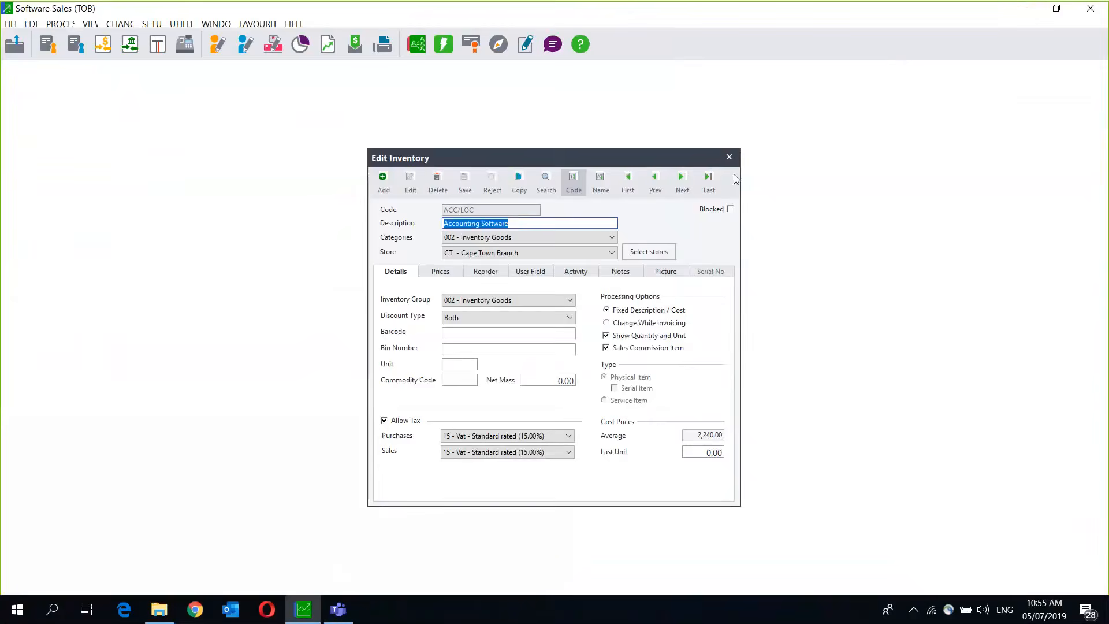
click(732, 161)
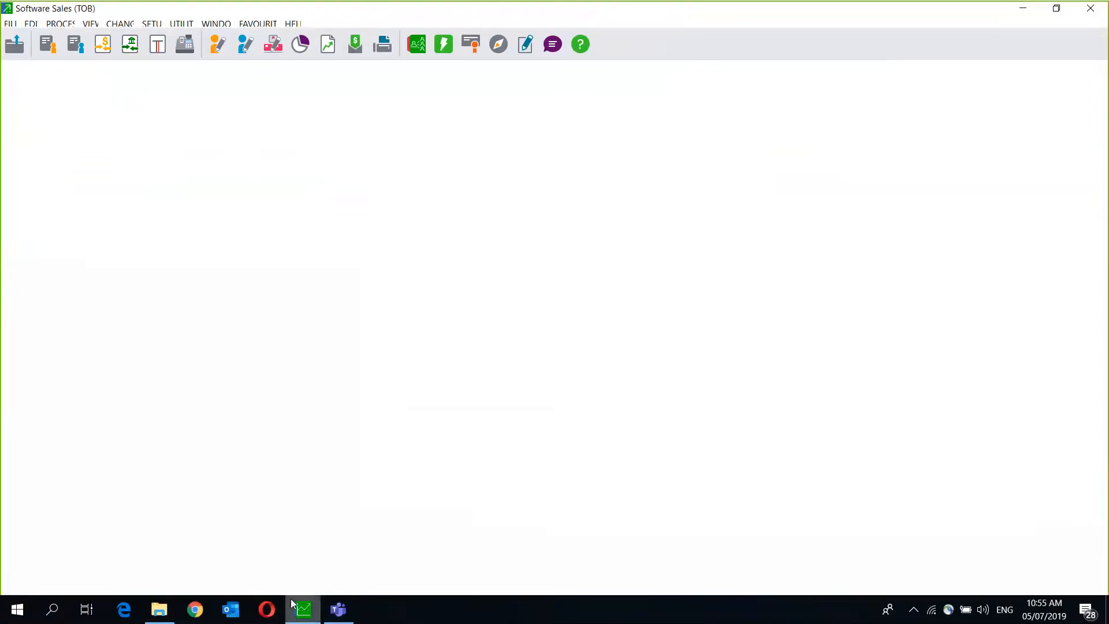
mouse_move(315, 620)
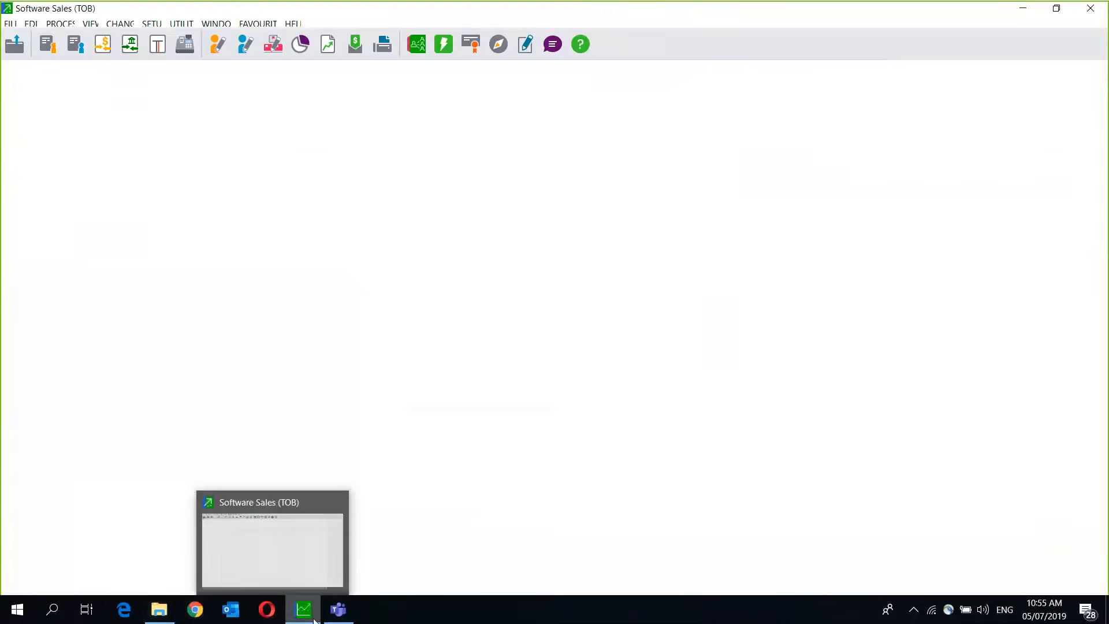